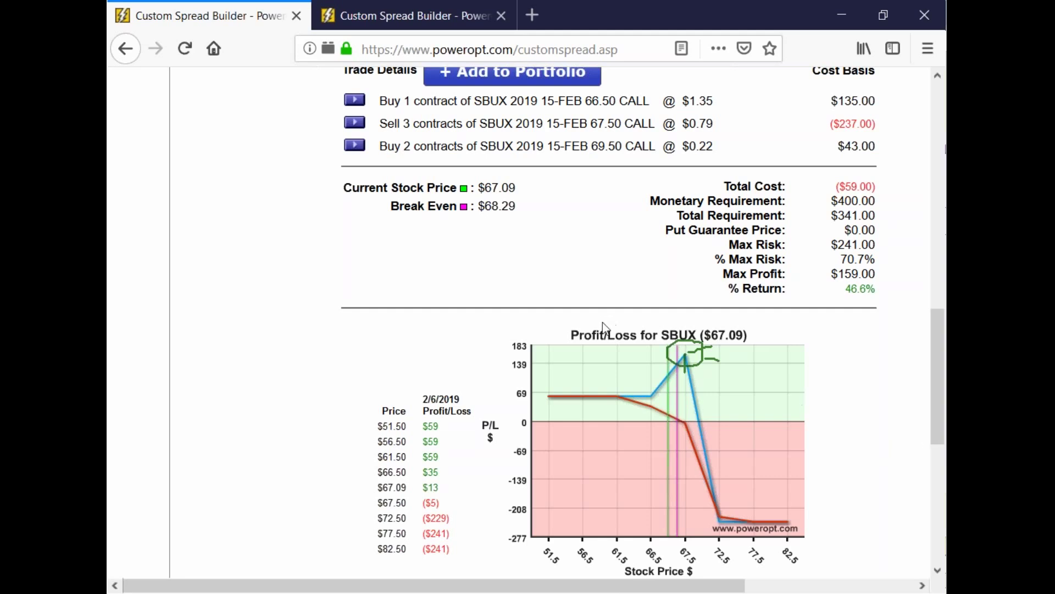
- Open the search tool for the Long Put strategy
scroll(610, 302, "up", 10)
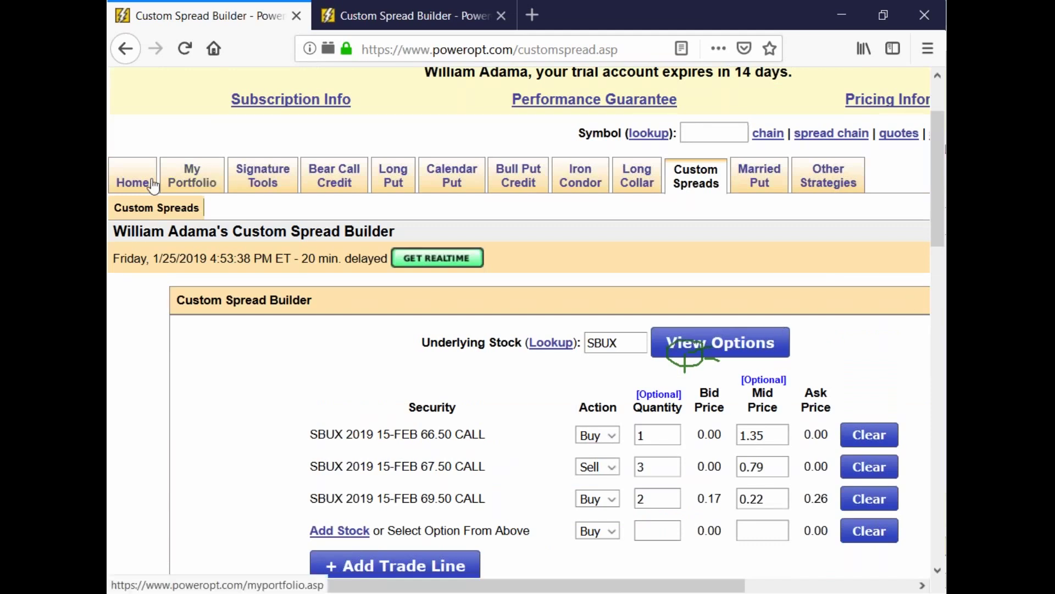
mouse_move(258, 189)
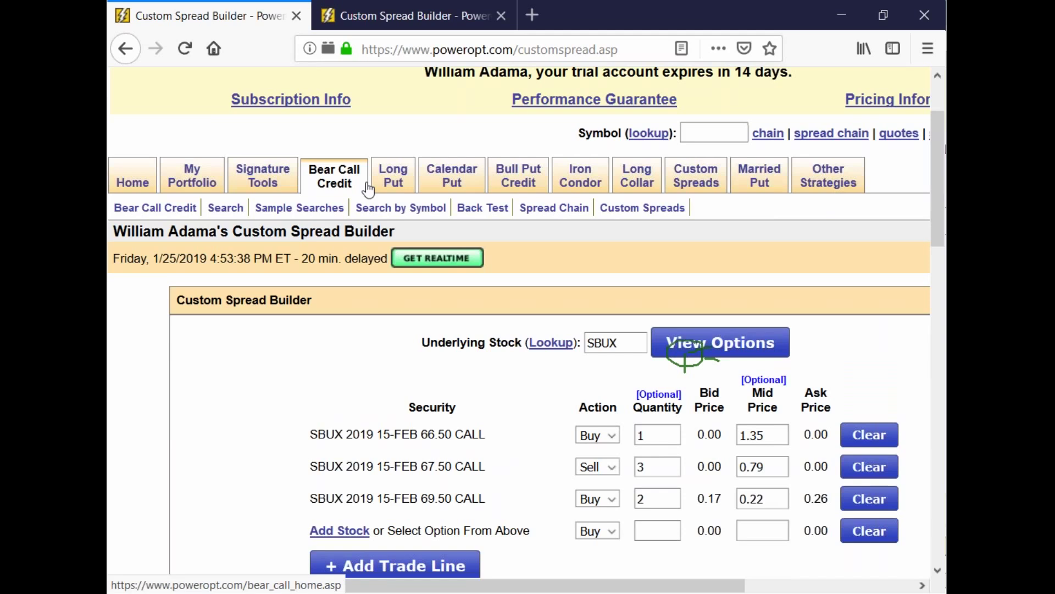
mouse_move(385, 184)
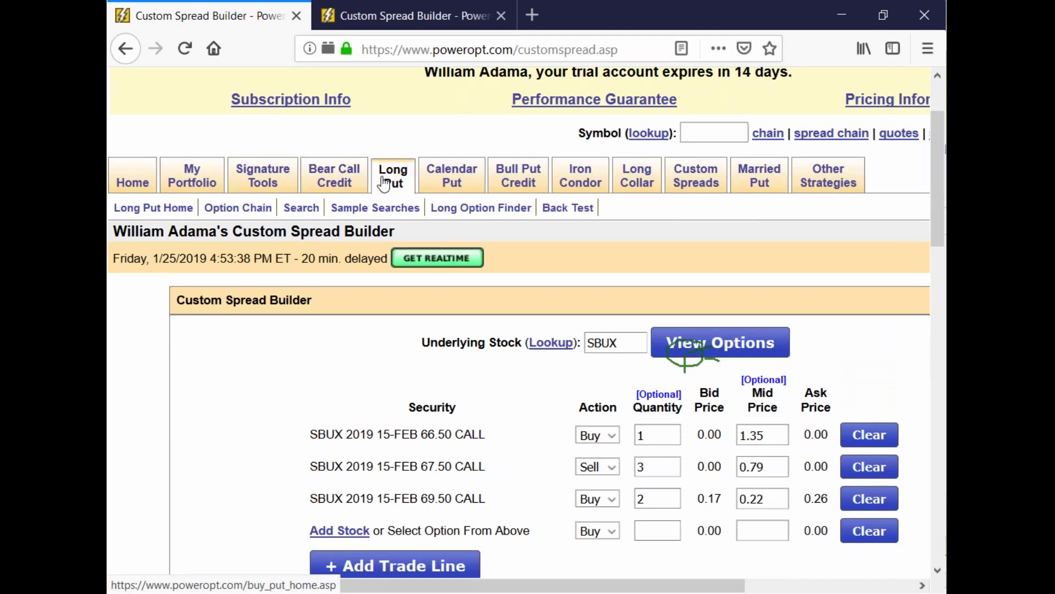
left_click(385, 185)
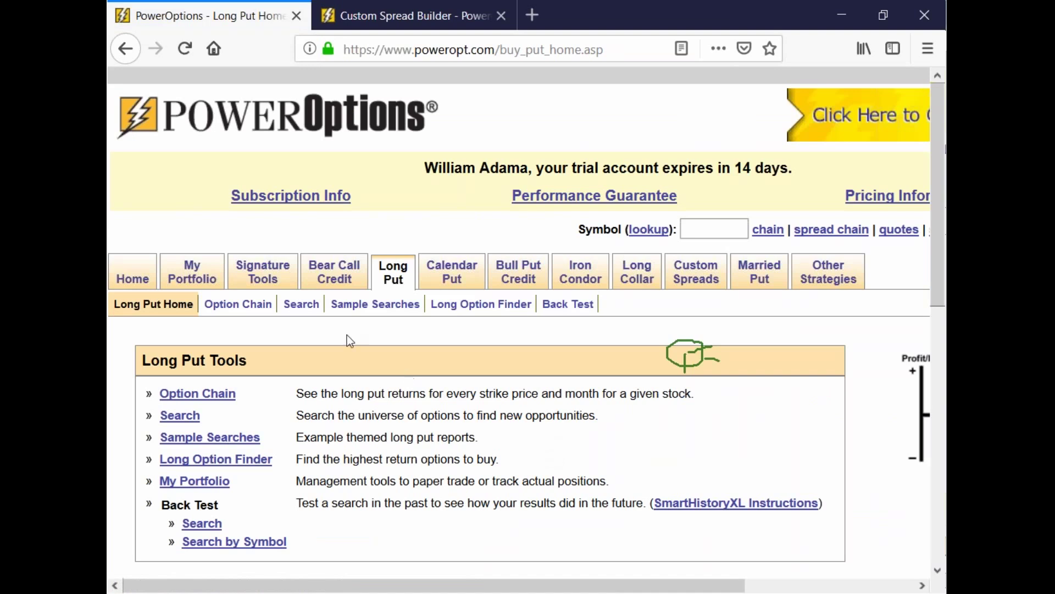
left_click(301, 304)
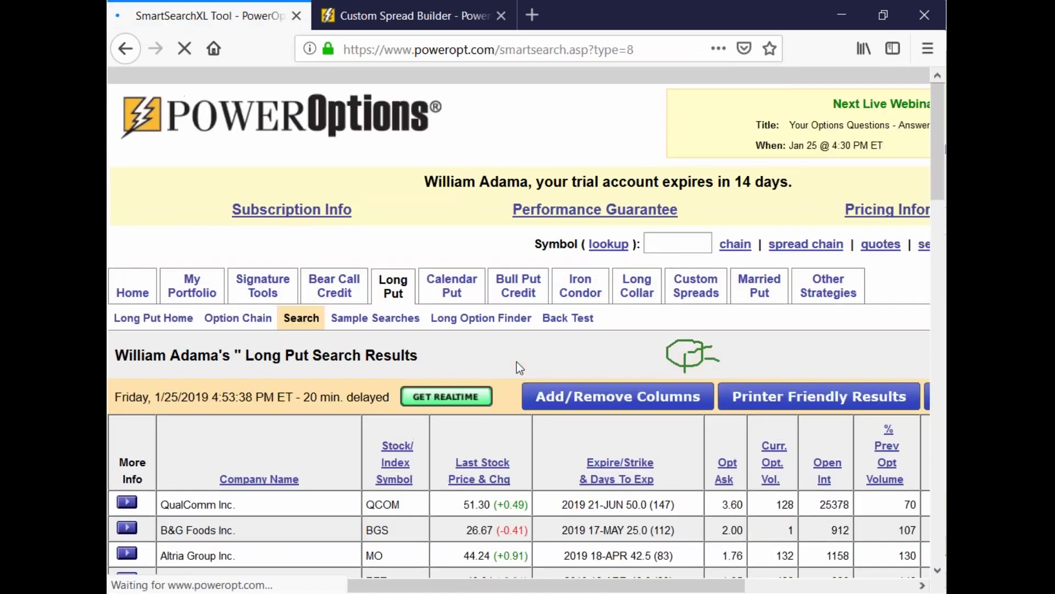
- Review the option and liquidity criteria of the long put search and clear all its filters
scroll(516, 362, "down", 10)
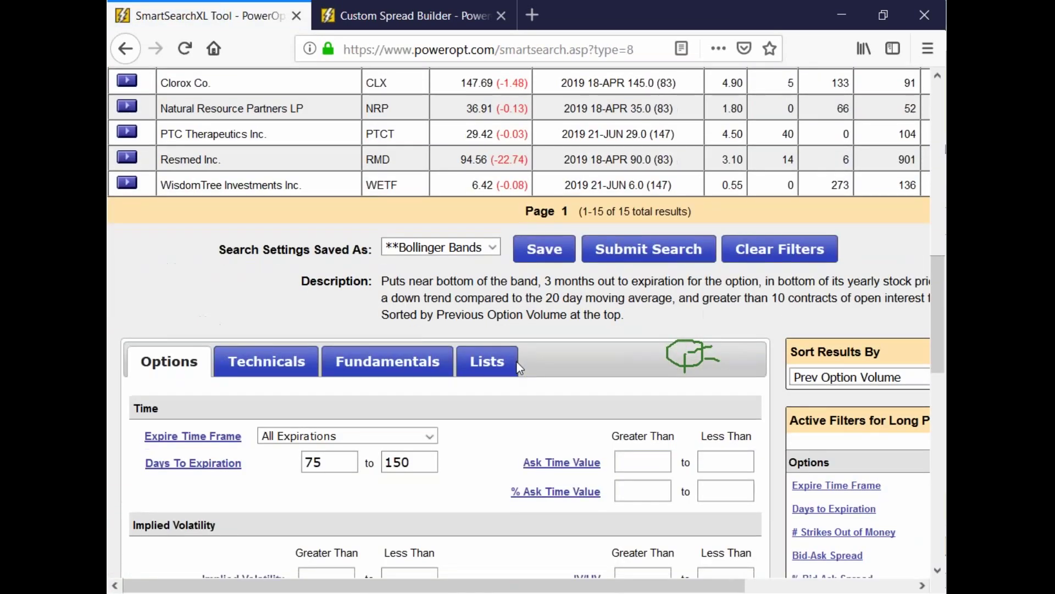
scroll(517, 362, "down", 9)
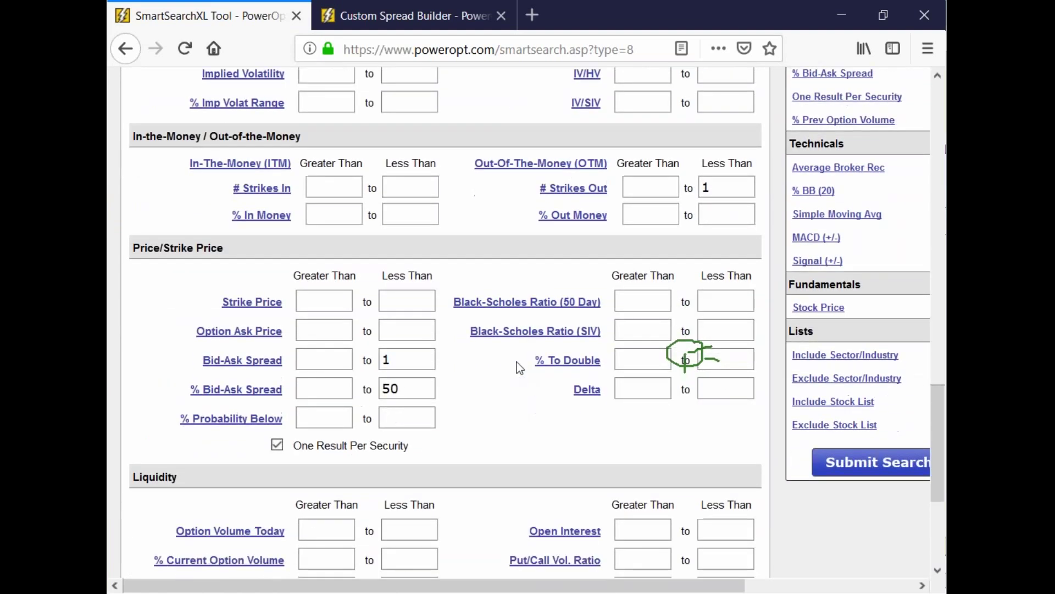
scroll(516, 362, "down", 3)
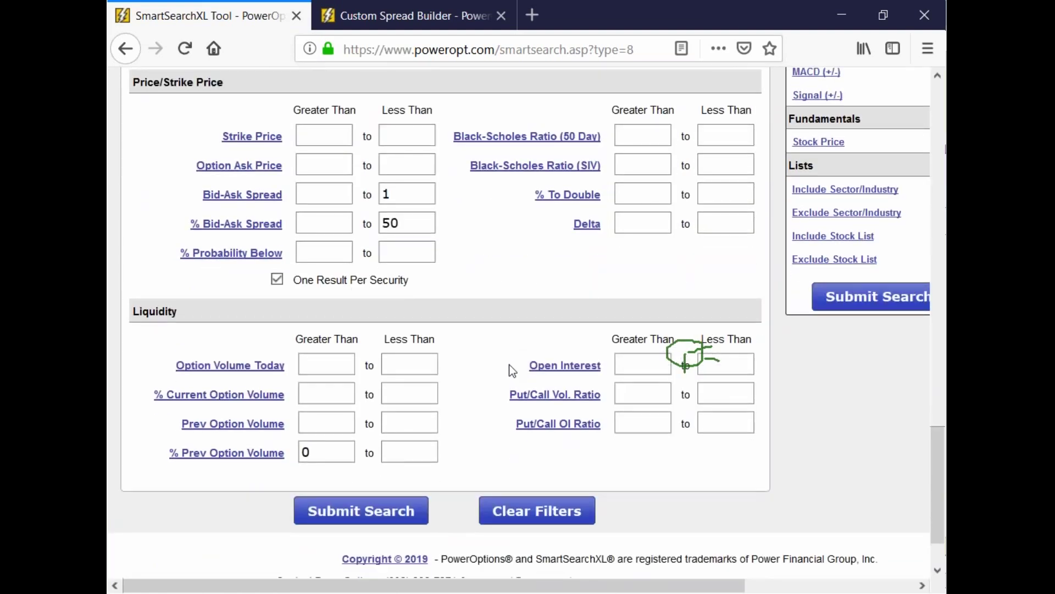
left_click(225, 404)
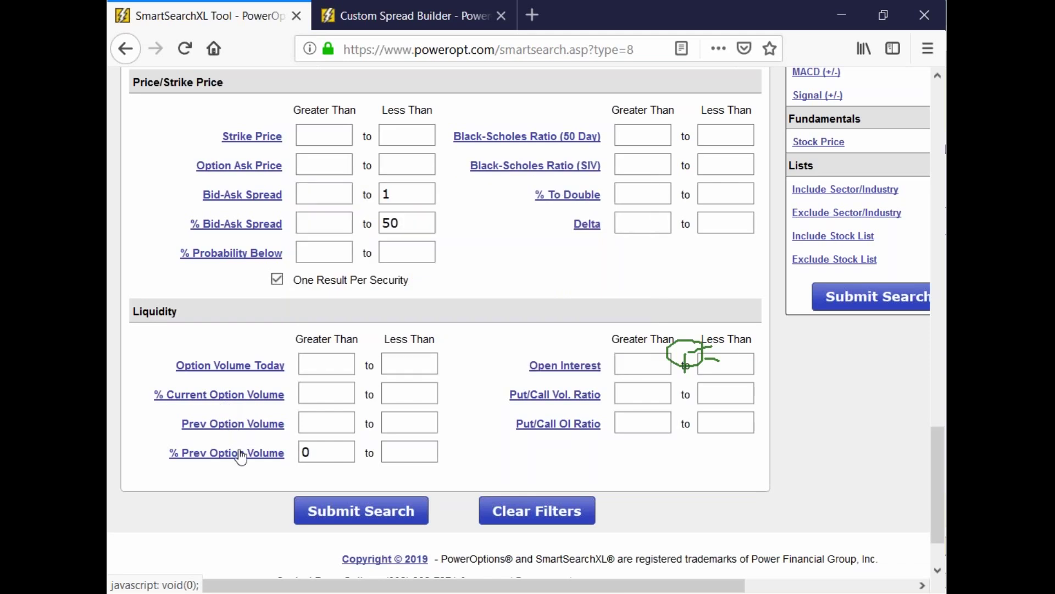
mouse_move(235, 461)
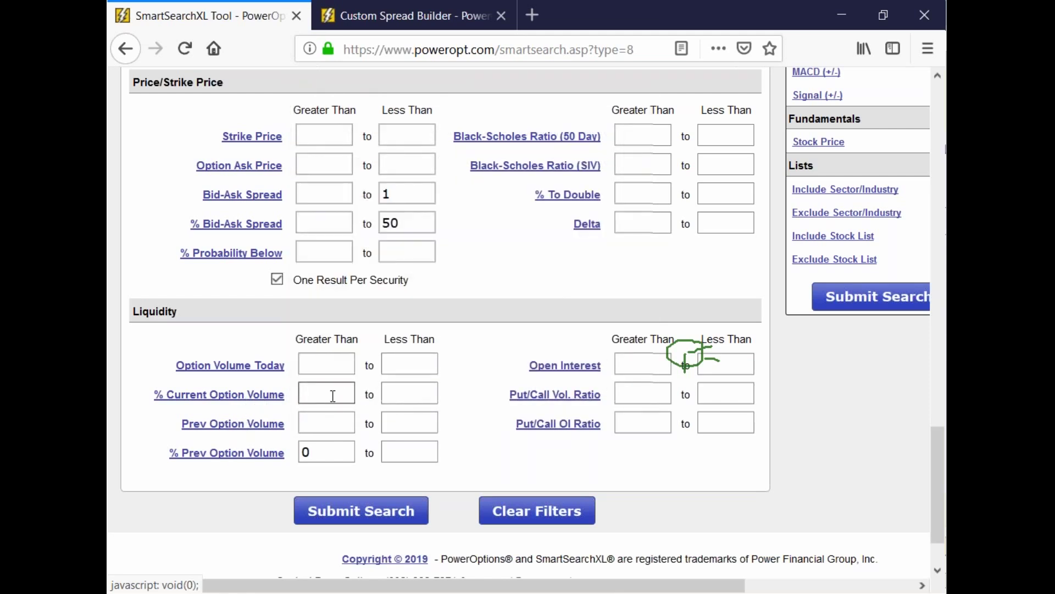
mouse_move(276, 403)
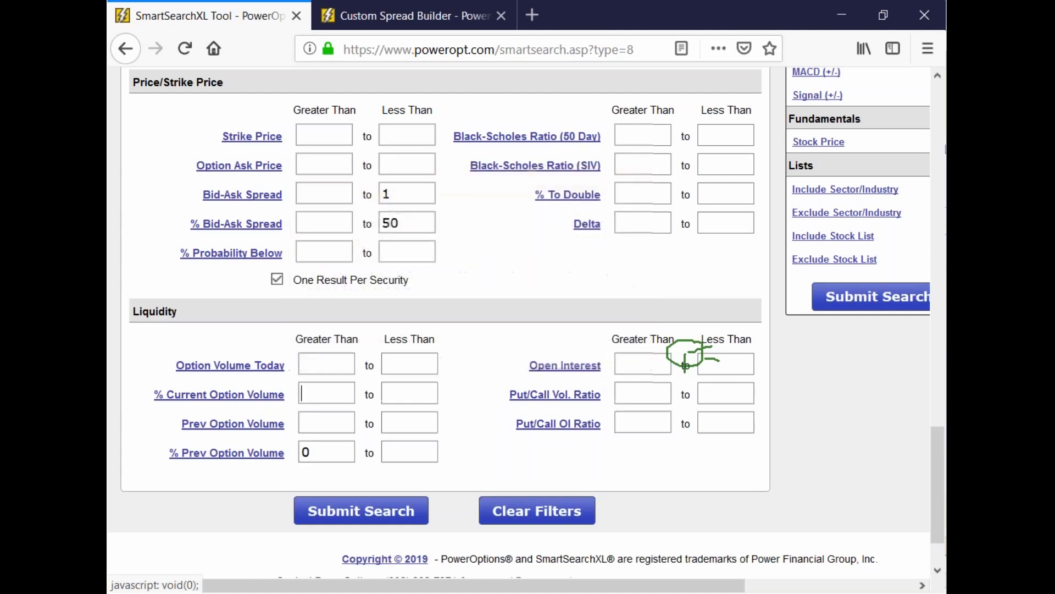
left_click(537, 510)
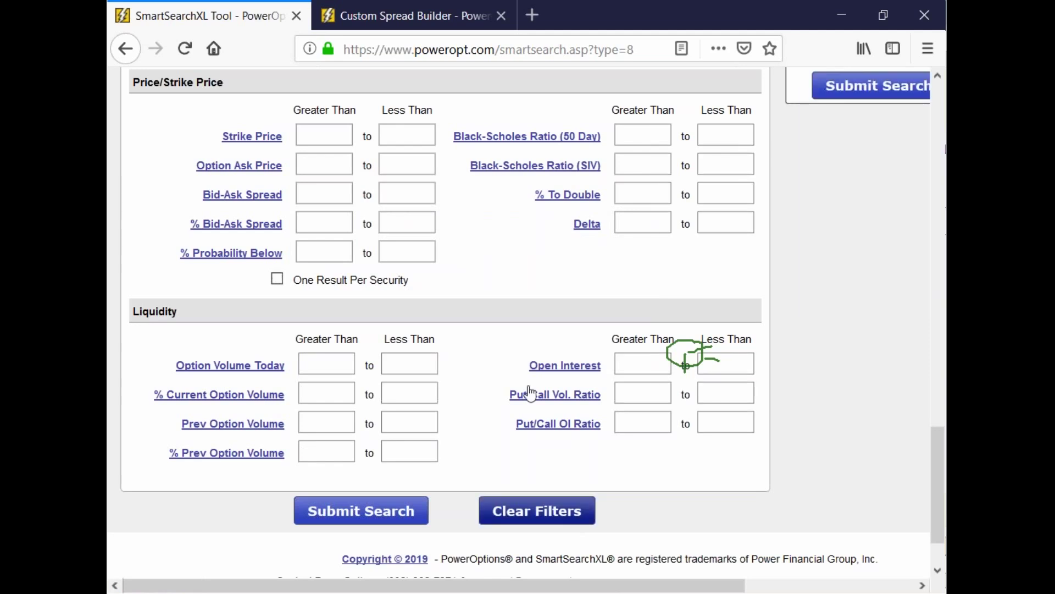
- Set the number of strikes out of the money from 1 to 1 and the expiration time frame to February (21 days)
scroll(530, 393, "up", 7)
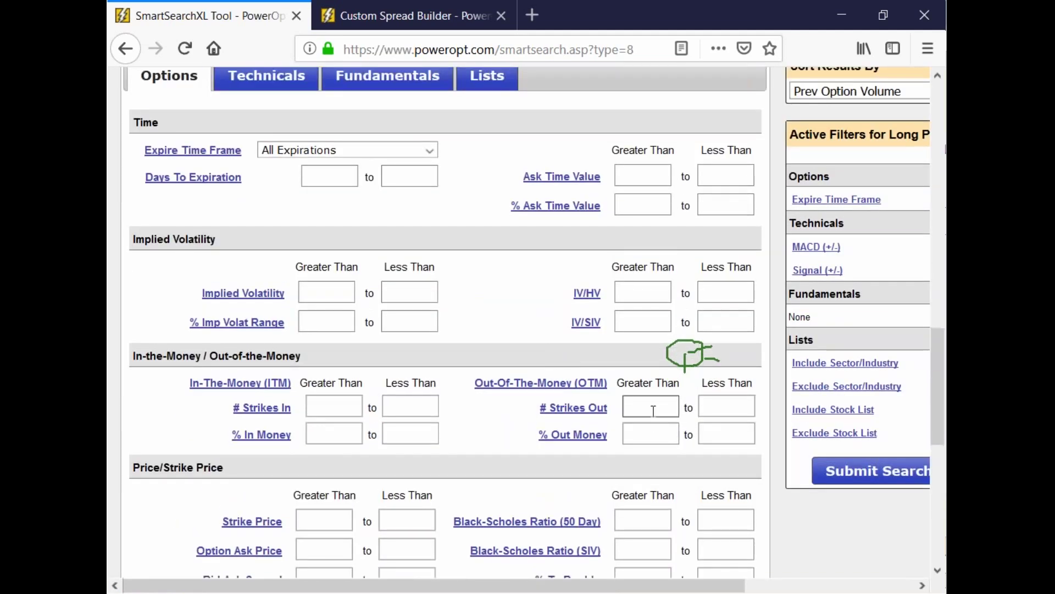
scroll(653, 412, "up", 2)
scroll(644, 412, "down", 1)
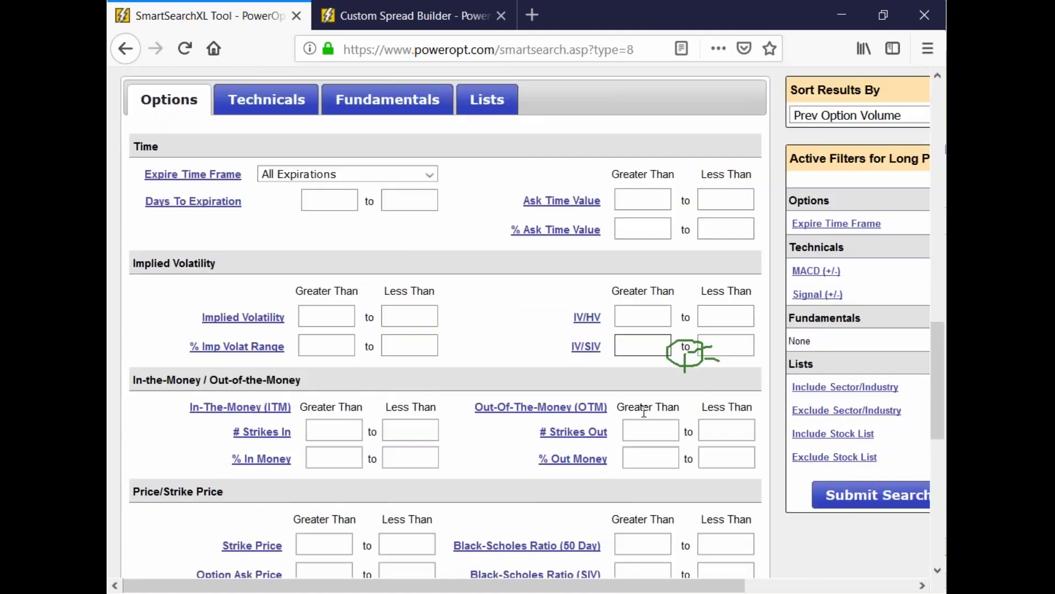
left_click(649, 404)
type("1")
left_click(709, 406)
type("1")
left_click(559, 412)
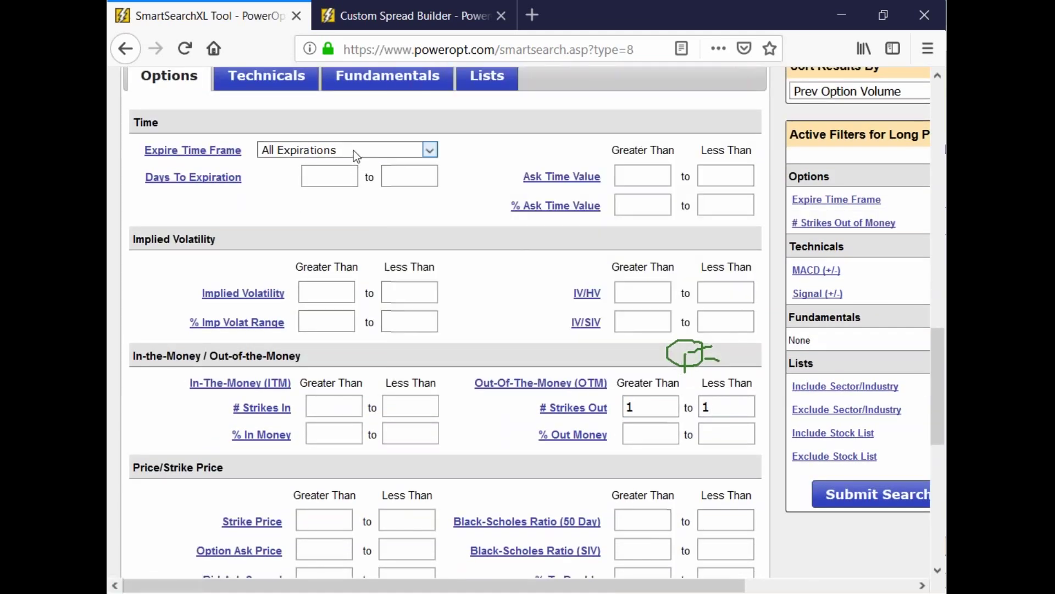
left_click(354, 150)
left_click(347, 271)
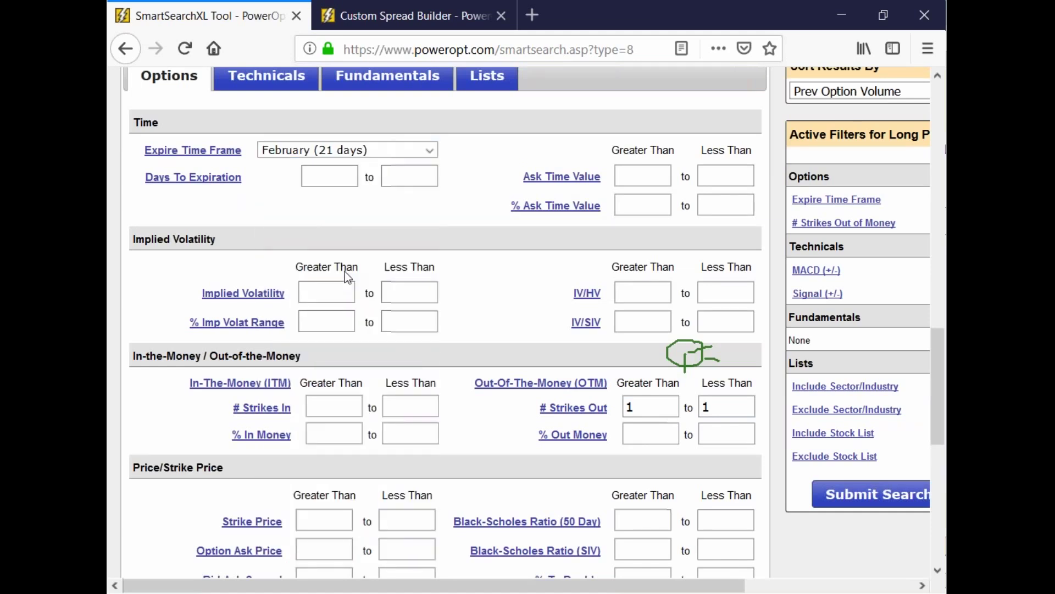
- Set % Current Option Volume to greater than 200 in the liquidity criteria and submit the search
scroll(344, 271, "down", 3)
scroll(408, 339, "down", 5)
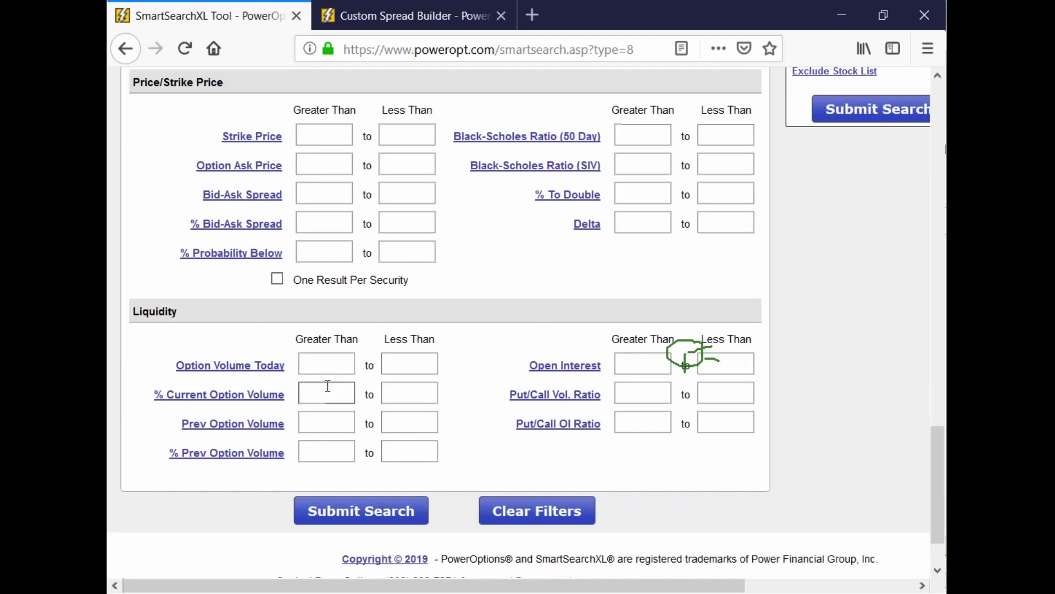
left_click(271, 403)
type("200")
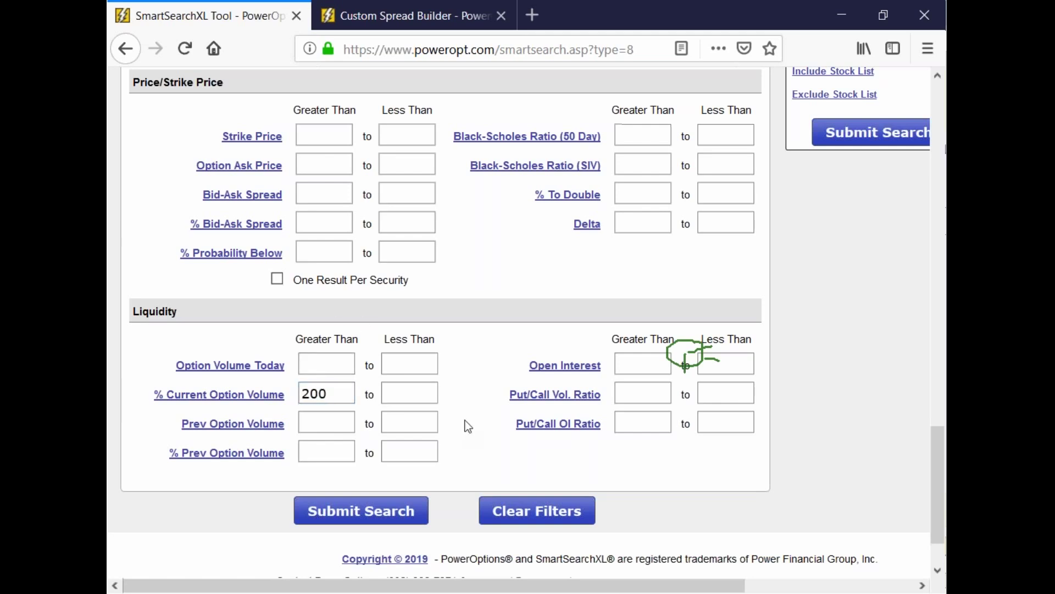
scroll(462, 429, "down", 3)
left_click(377, 437)
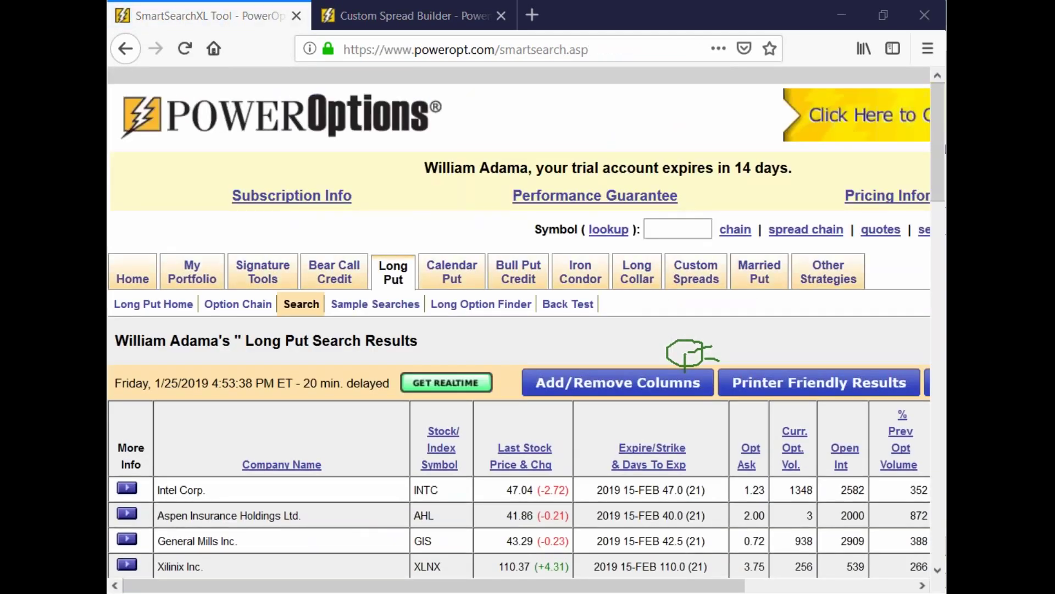
- Look over the long put search results and open their column configuration
scroll(557, 557, "down", 3)
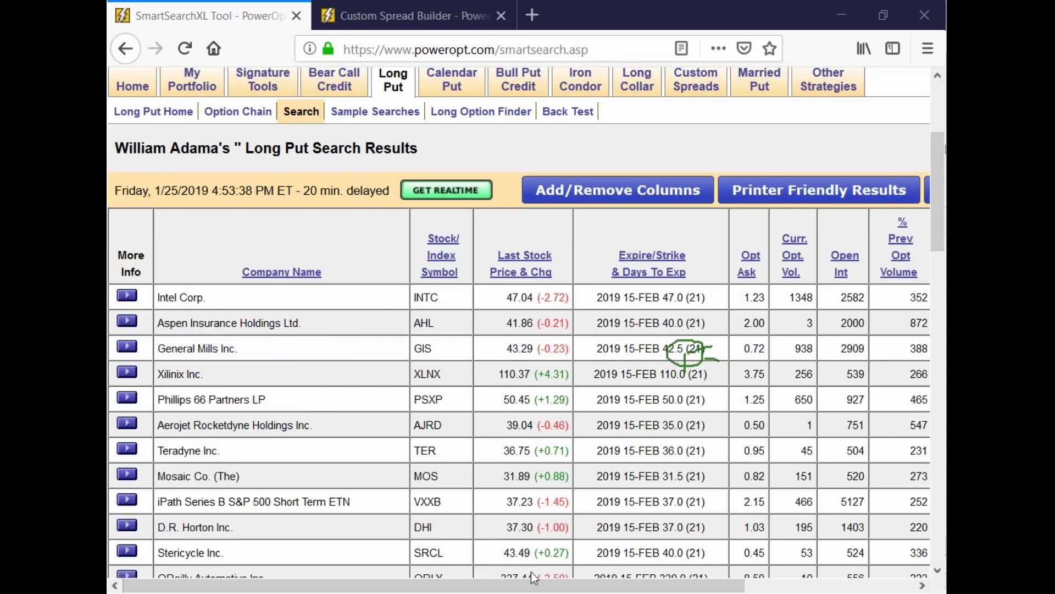
left_click_drag(531, 586, 581, 591)
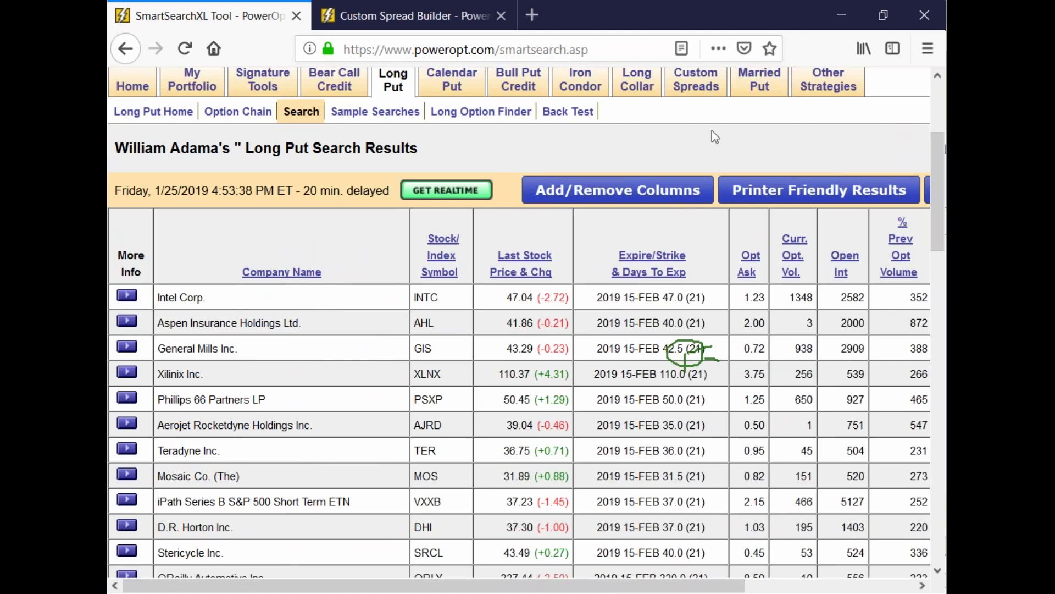
left_click_drag(215, 323, 299, 324)
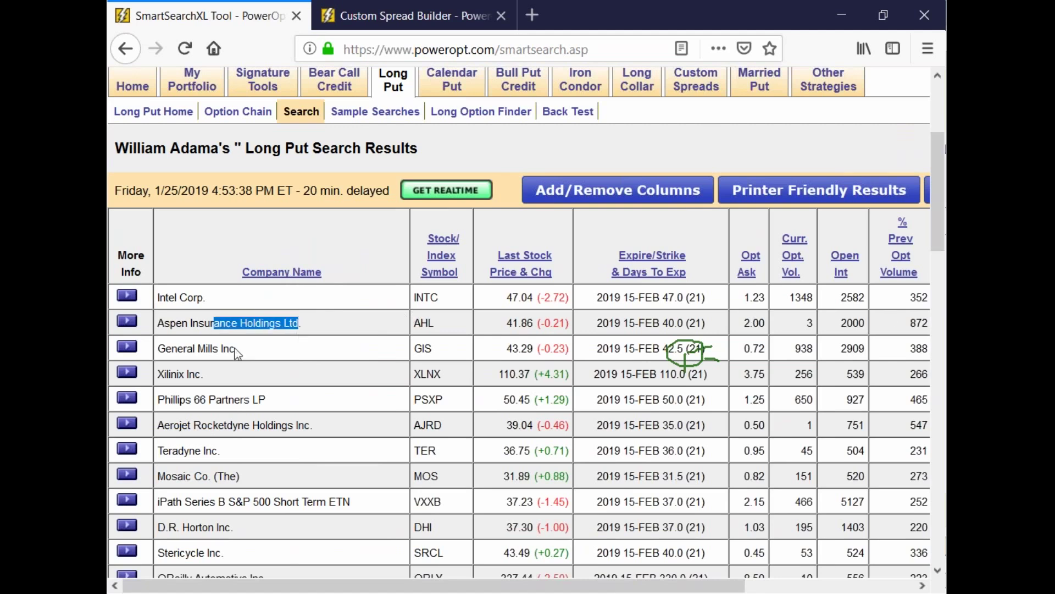
left_click_drag(178, 348, 237, 348)
left_click_drag(178, 373, 266, 399)
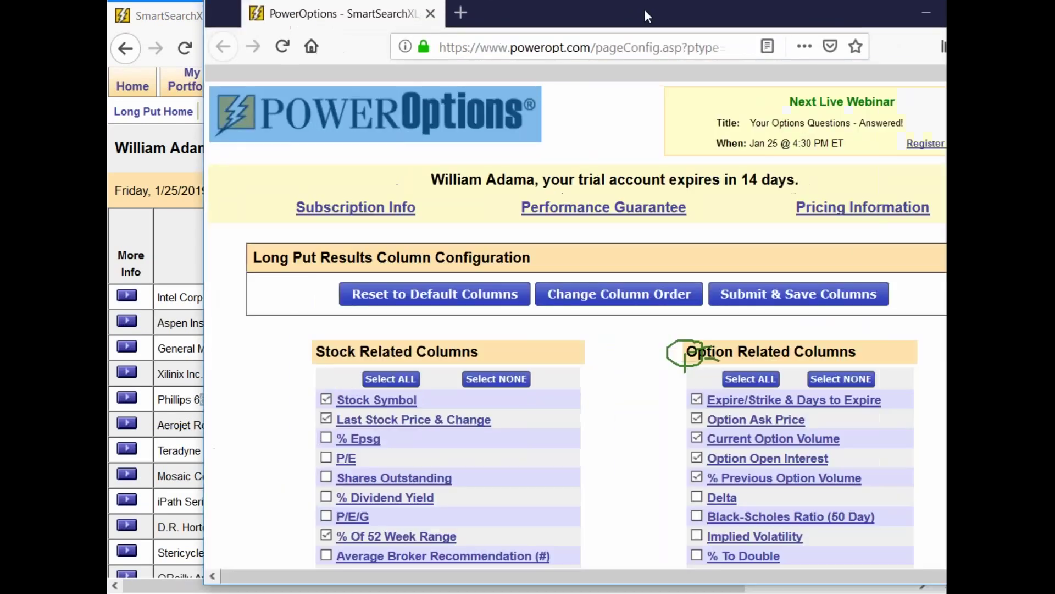
left_click_drag(644, 8, 546, 8)
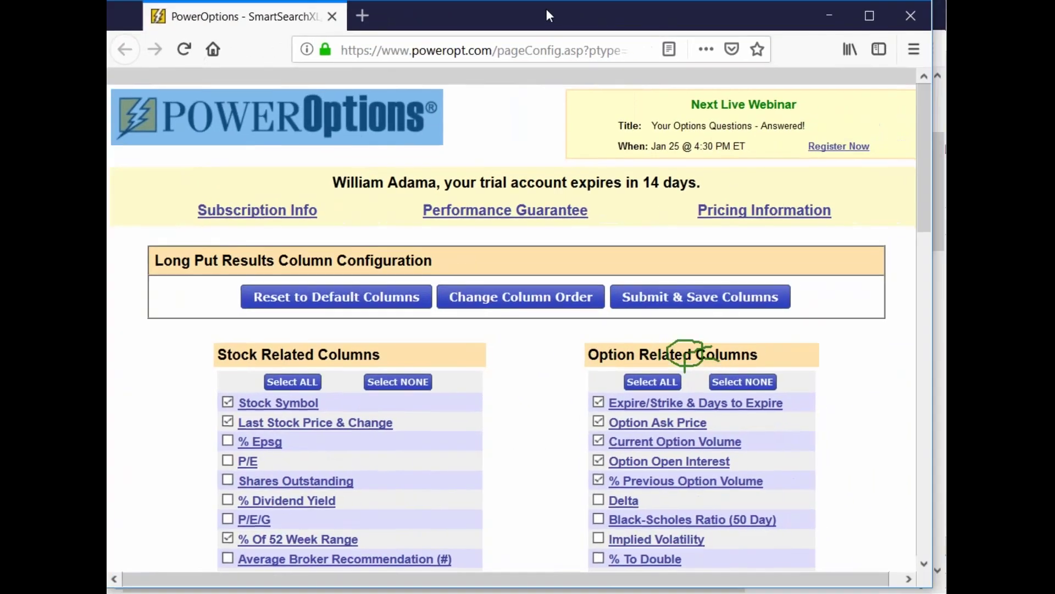
- Include % Current Option Volume among the option-related columns of the long put results
scroll(523, 270, "down", 3)
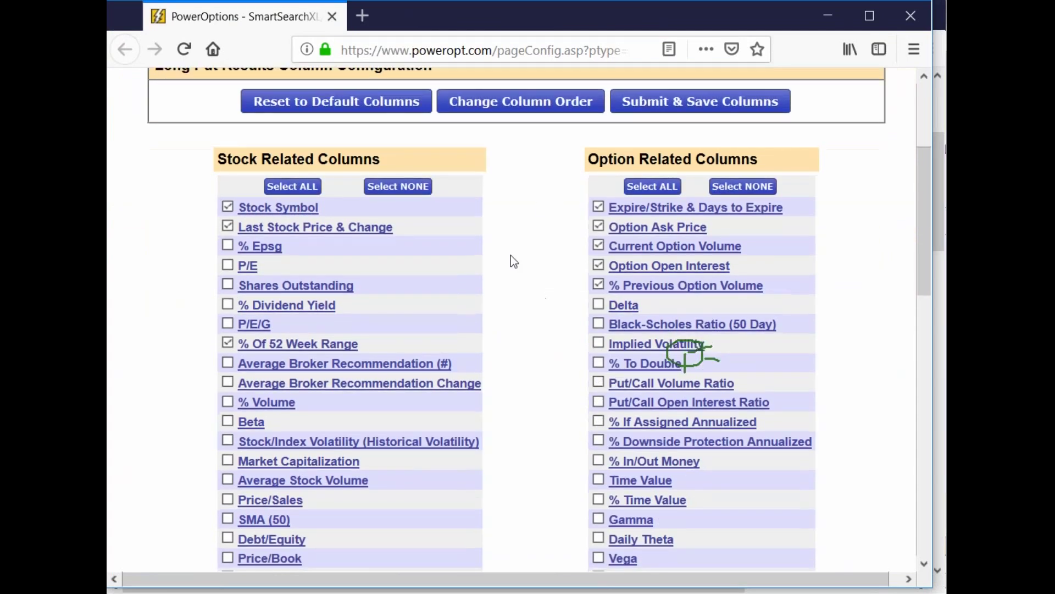
scroll(510, 255, "down", 2)
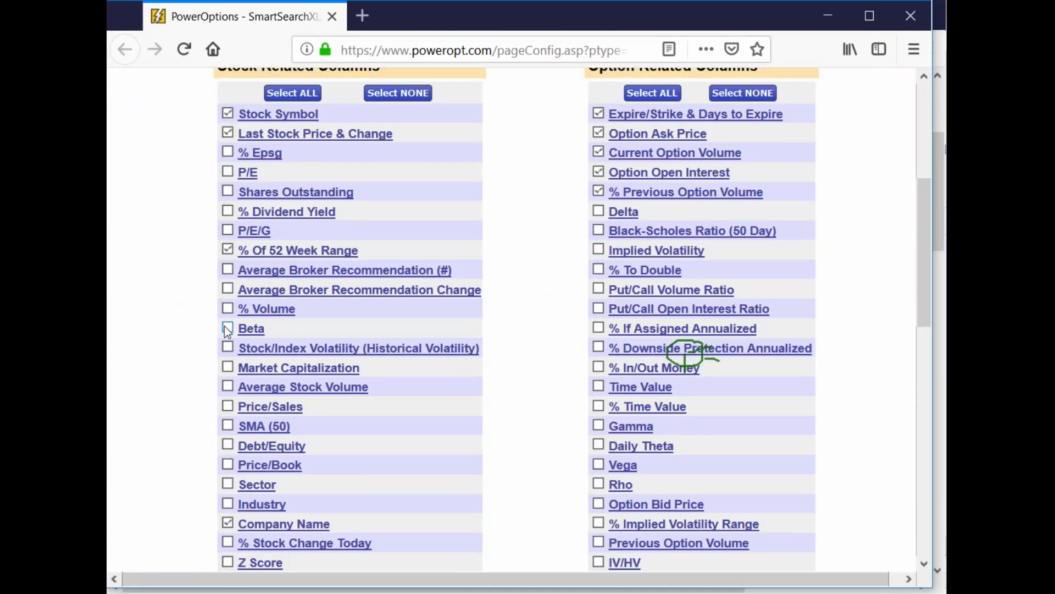
scroll(224, 327, "down", 2)
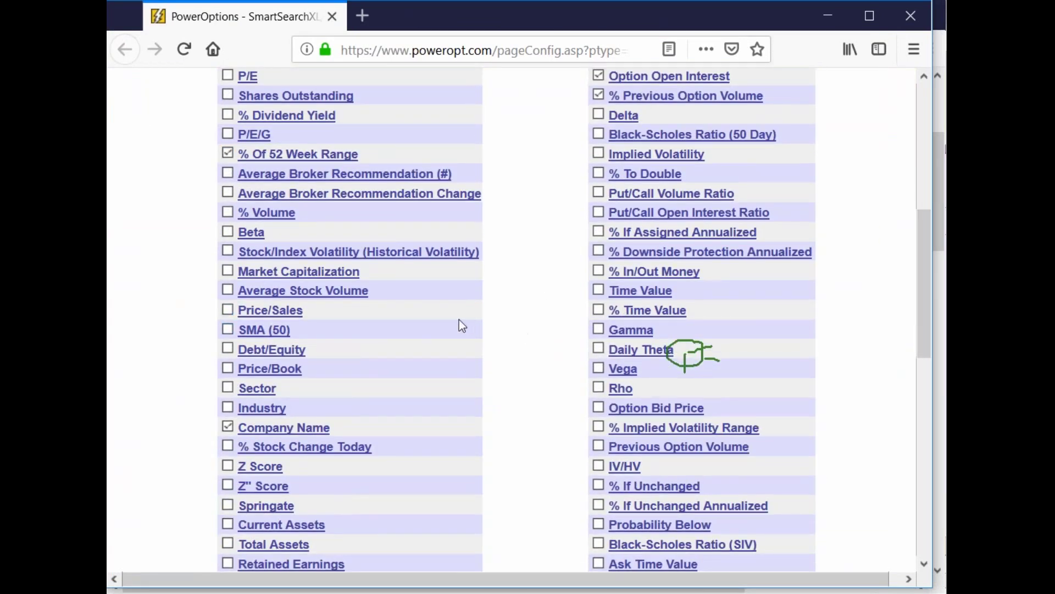
scroll(461, 324, "down", 2)
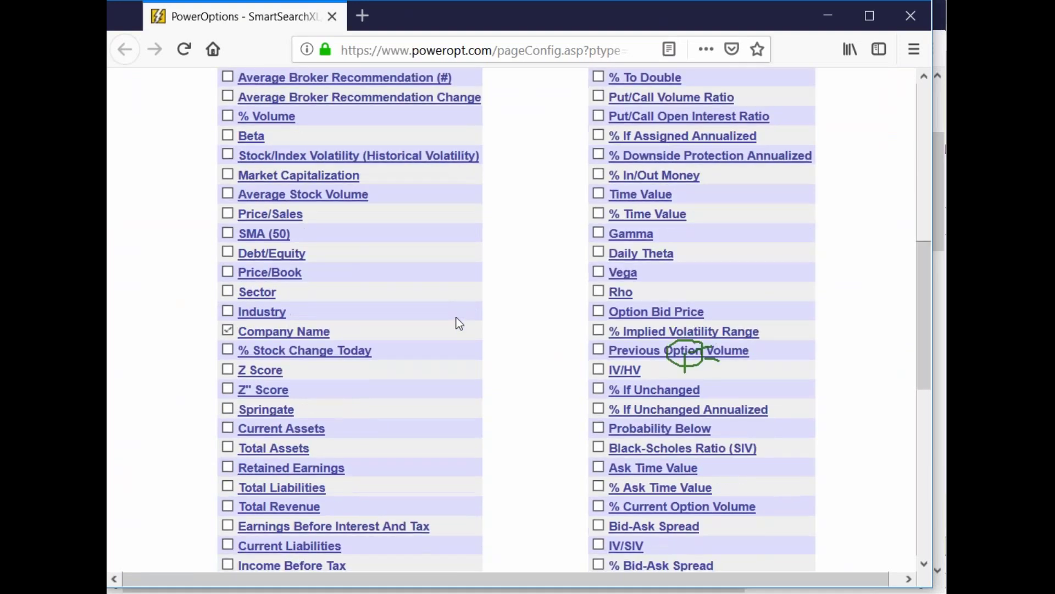
scroll(456, 318, "down", 2)
scroll(454, 315, "down", 2)
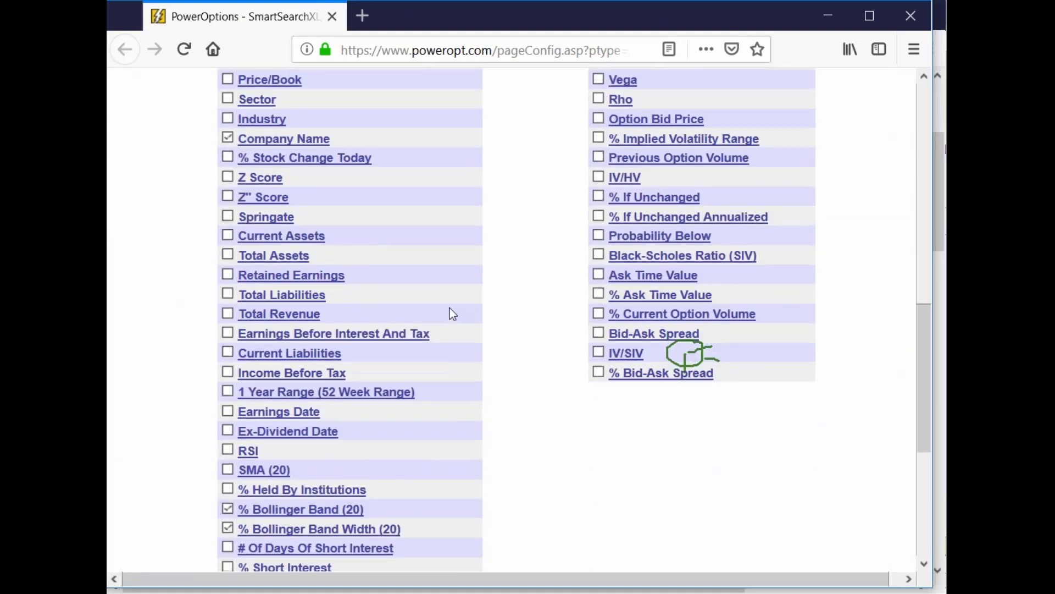
scroll(449, 308, "down", 2)
scroll(447, 311, "down", 4)
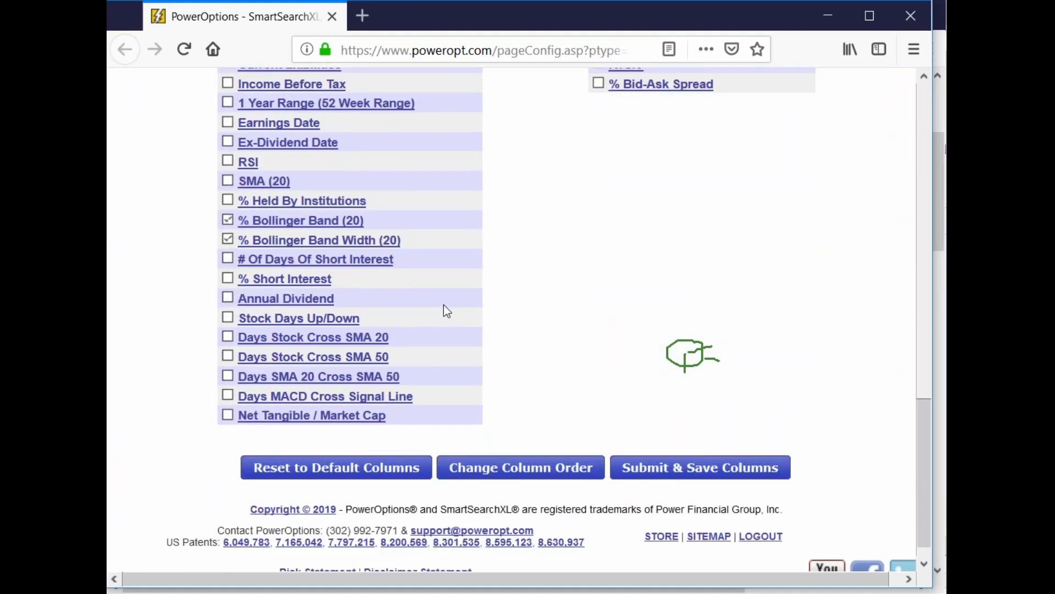
scroll(444, 306, "up", 4)
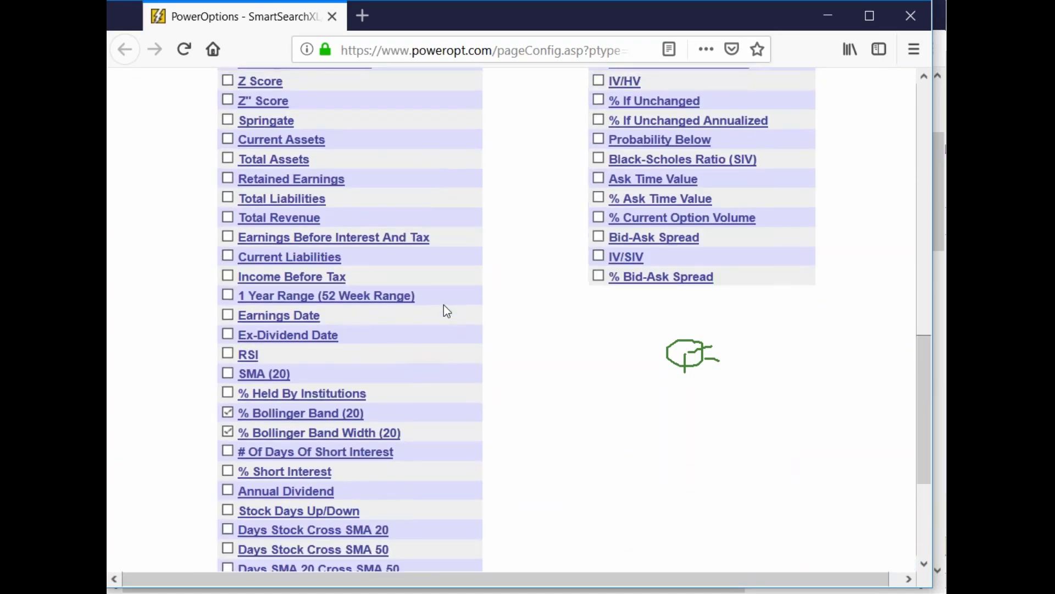
scroll(444, 305, "up", 2)
mouse_move(599, 318)
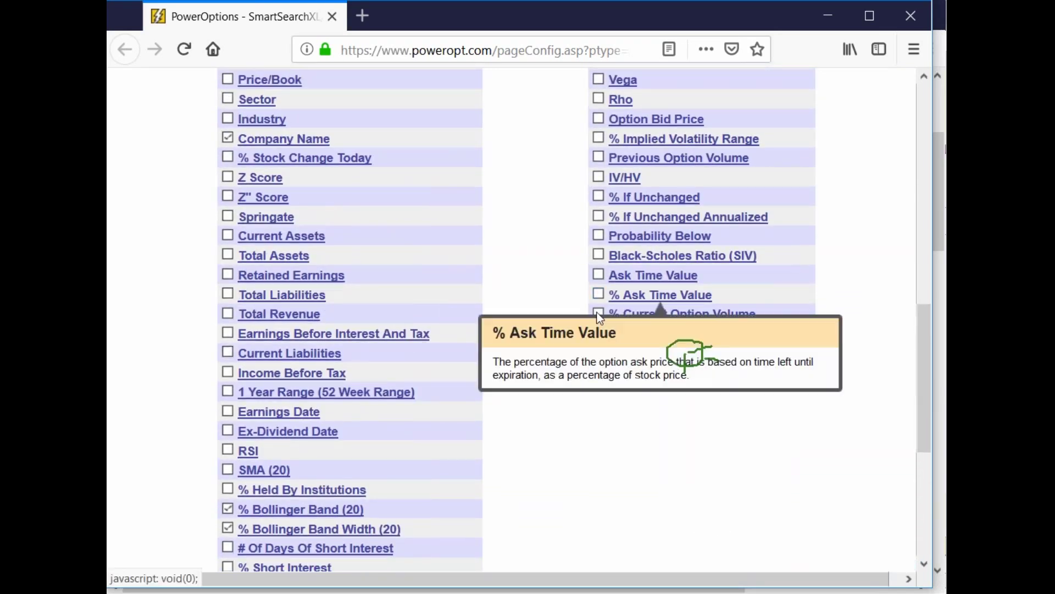
left_click(598, 315)
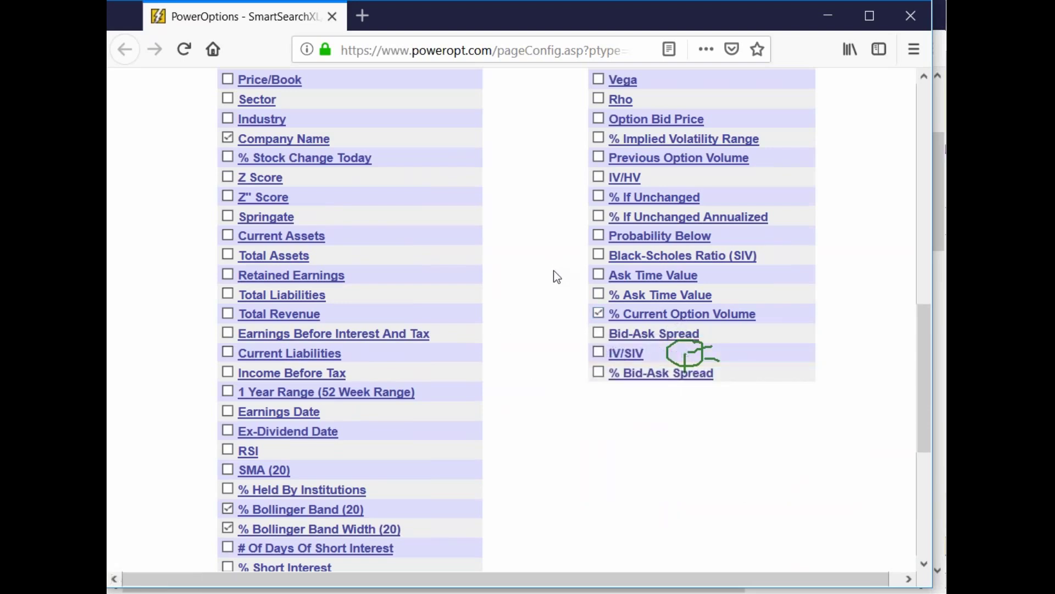
- Submit and save the column configuration
scroll(555, 275, "up", 3)
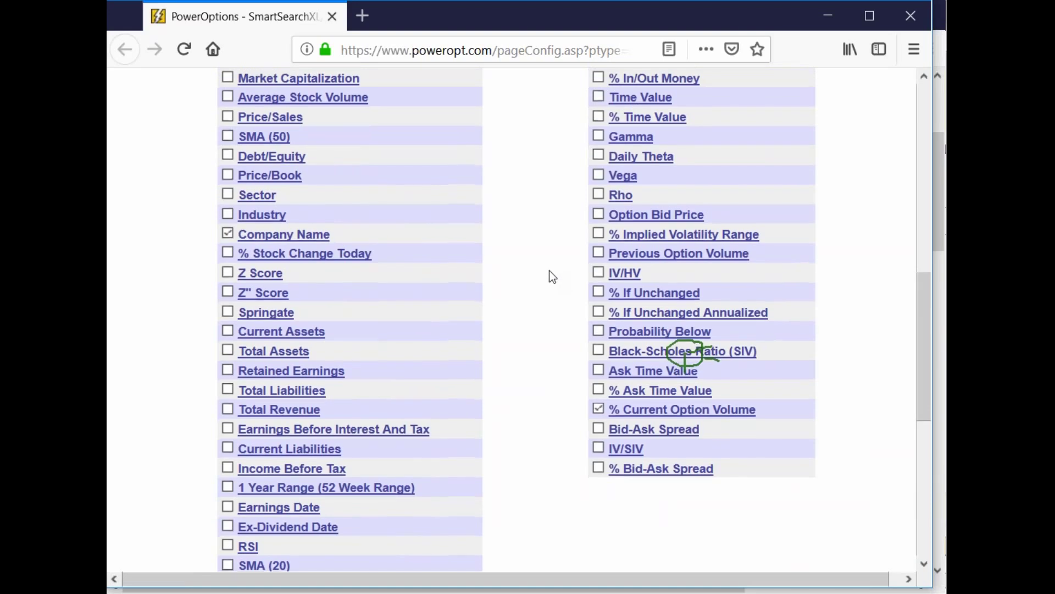
scroll(552, 275, "down", 7)
left_click(701, 469)
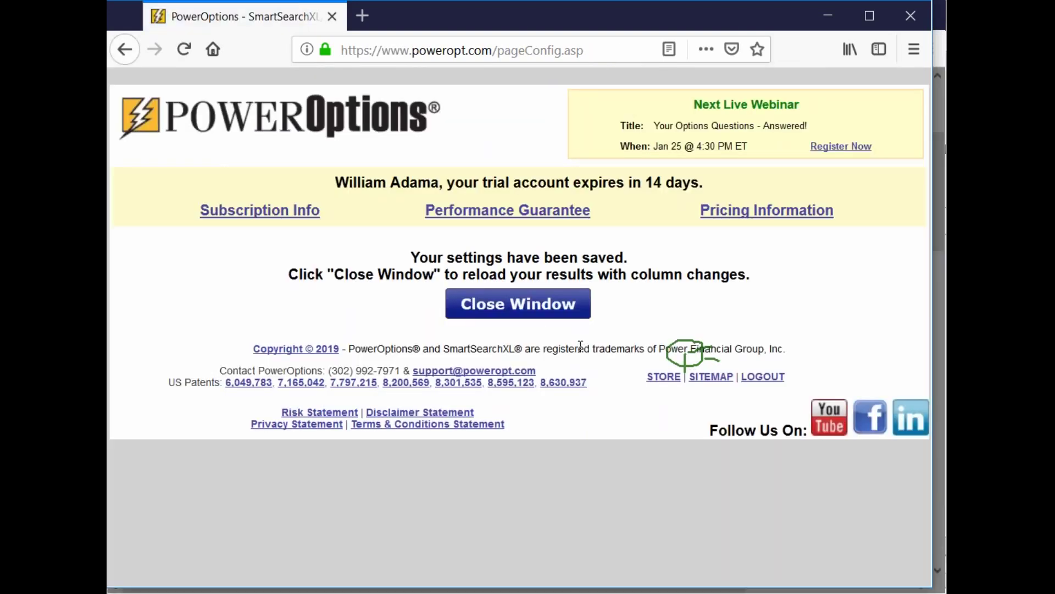
- Reload the long put results with the saved columns and examine the % Current Option Volume values of the first stocks
left_click(543, 318)
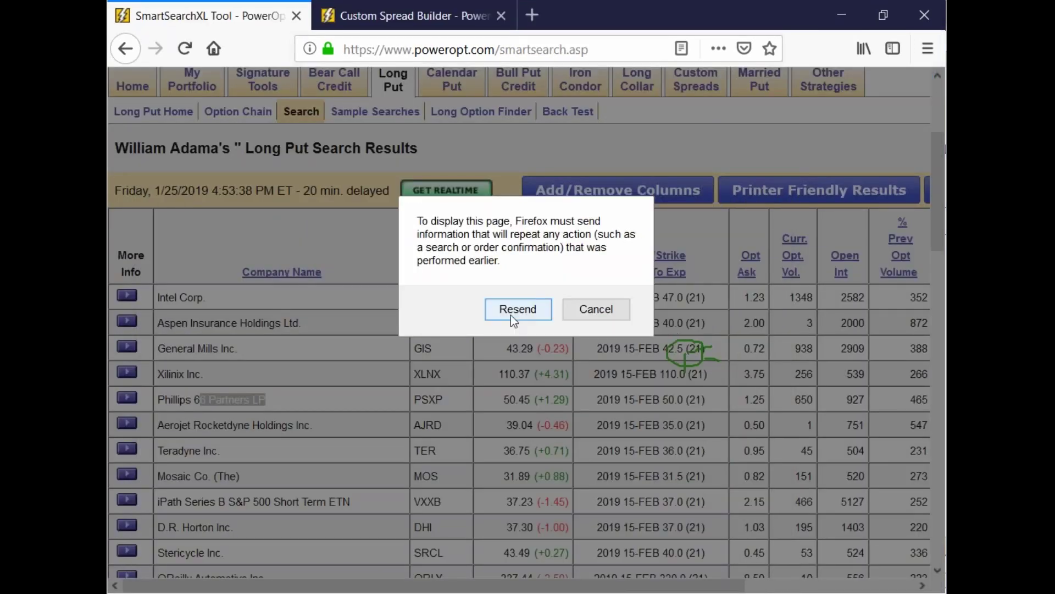
left_click(547, 311)
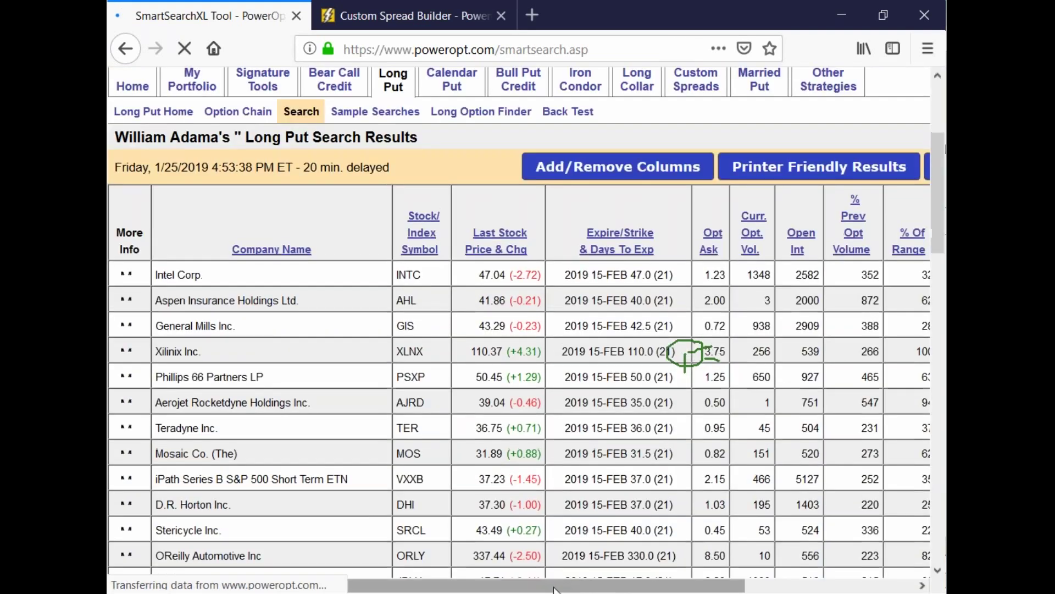
left_click_drag(581, 589, 687, 589)
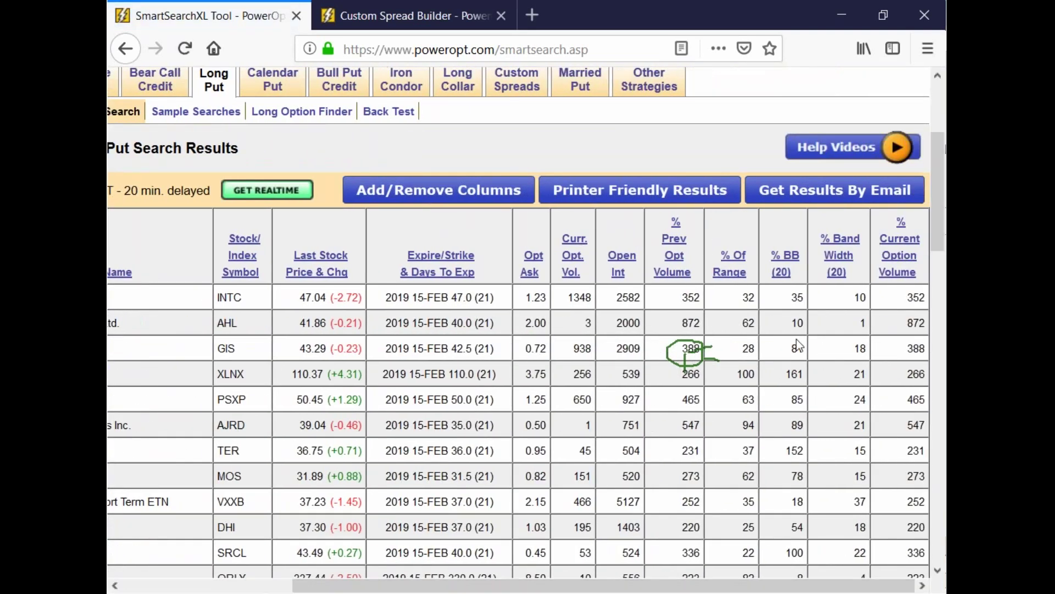
scroll(753, 273, "down", 2)
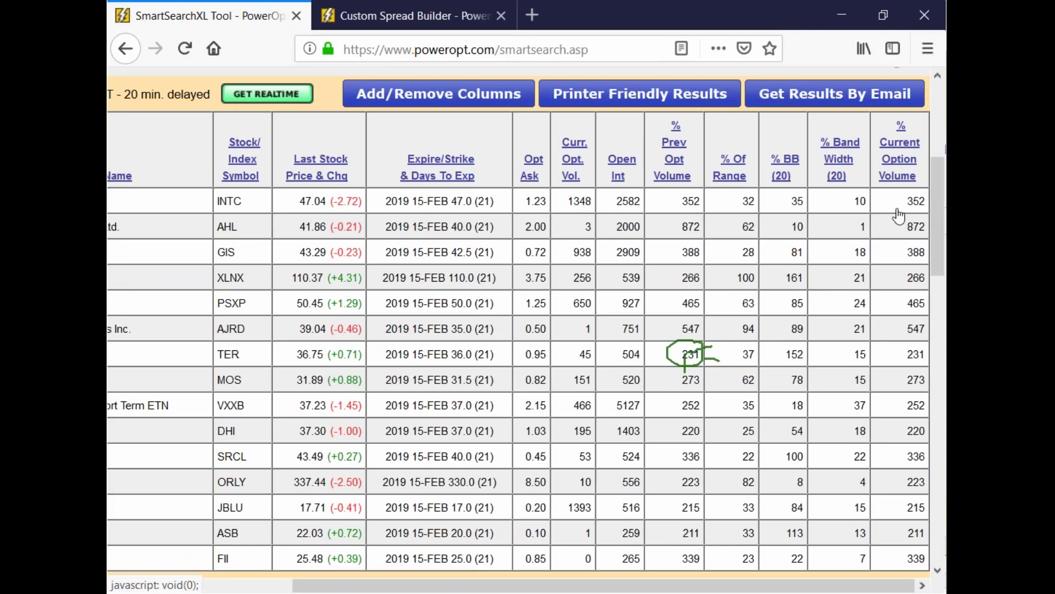
double_click(915, 202)
double_click(915, 226)
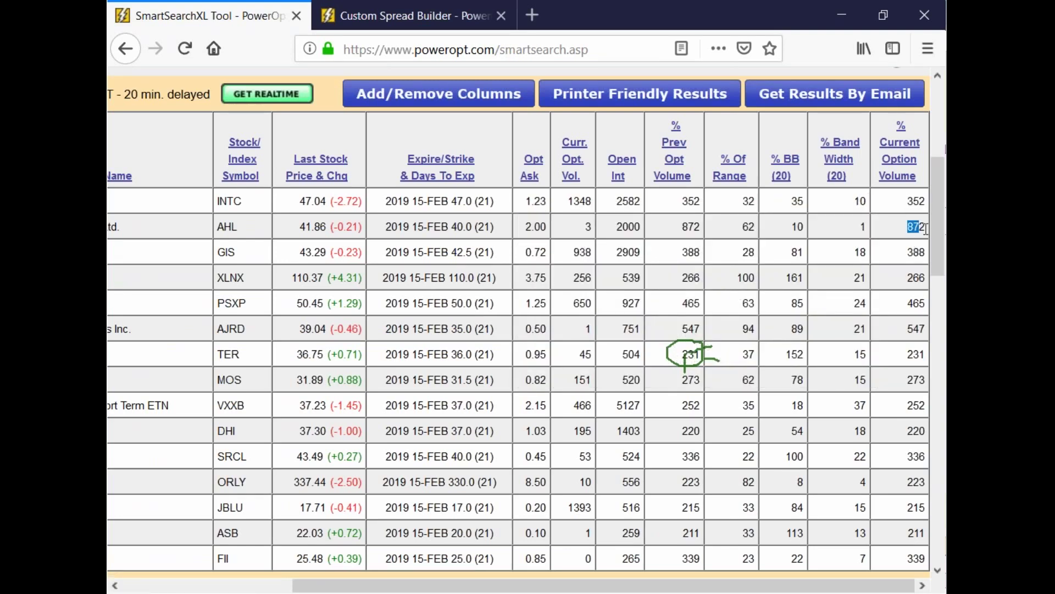
- Open the detailed stock research page for Aspen Insurance Holdings (AHL) from the search results
left_click_drag(631, 584, 443, 586)
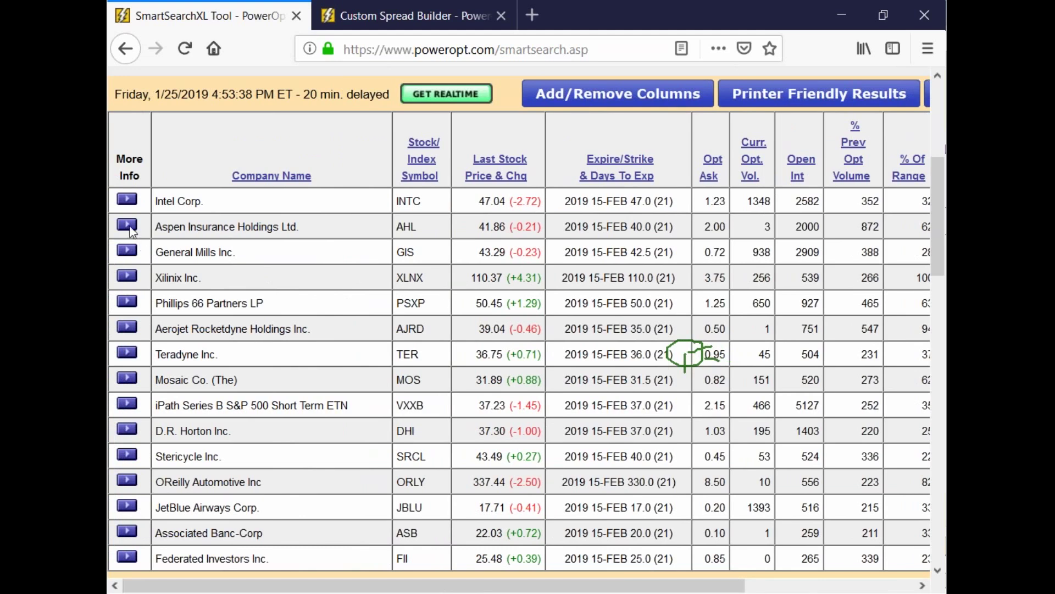
left_click(129, 227)
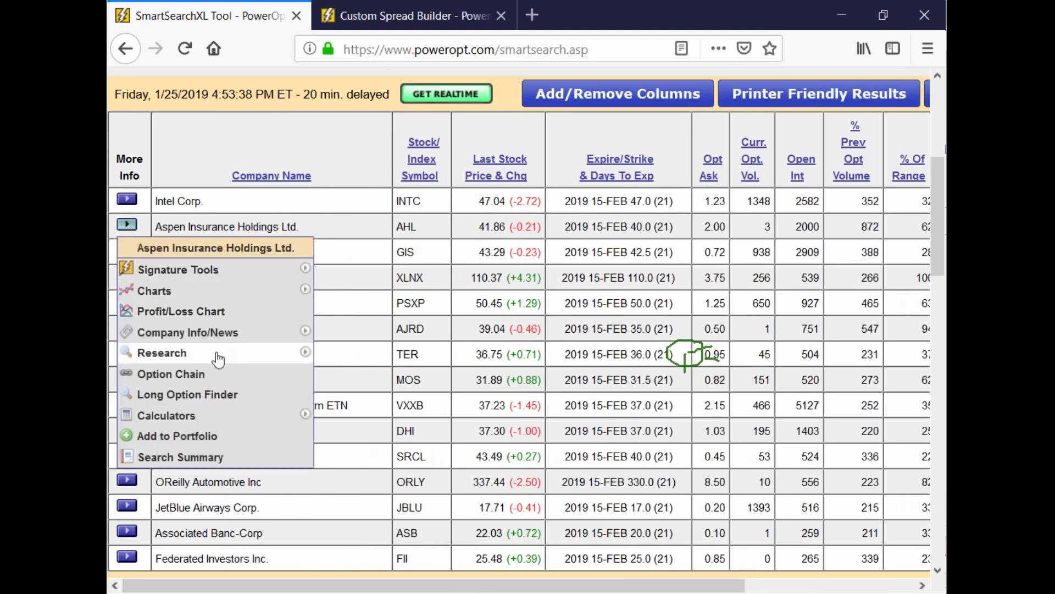
mouse_move(309, 355)
left_click(360, 354)
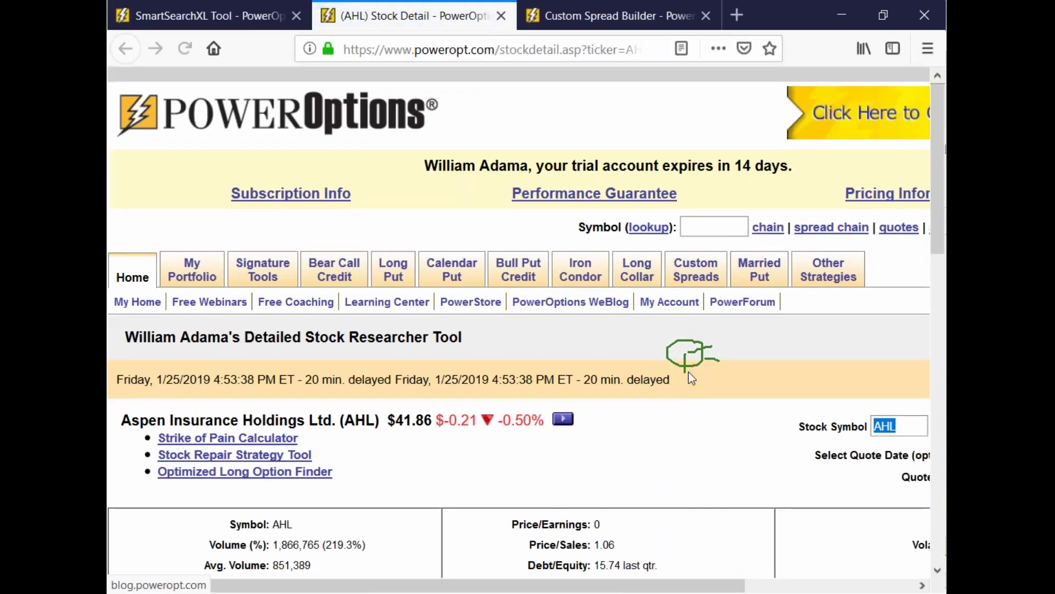
- Examine today's put volume, call volume and total option volume on the AHL research page
scroll(687, 371, "down", 10)
left_click_drag(605, 586, 774, 587)
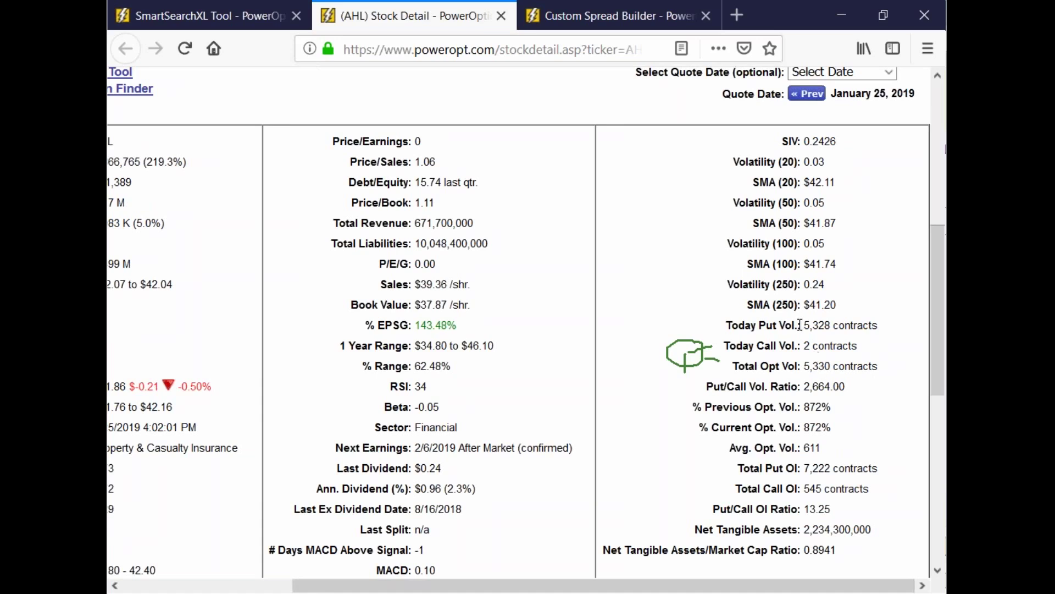
left_click_drag(801, 325, 891, 327)
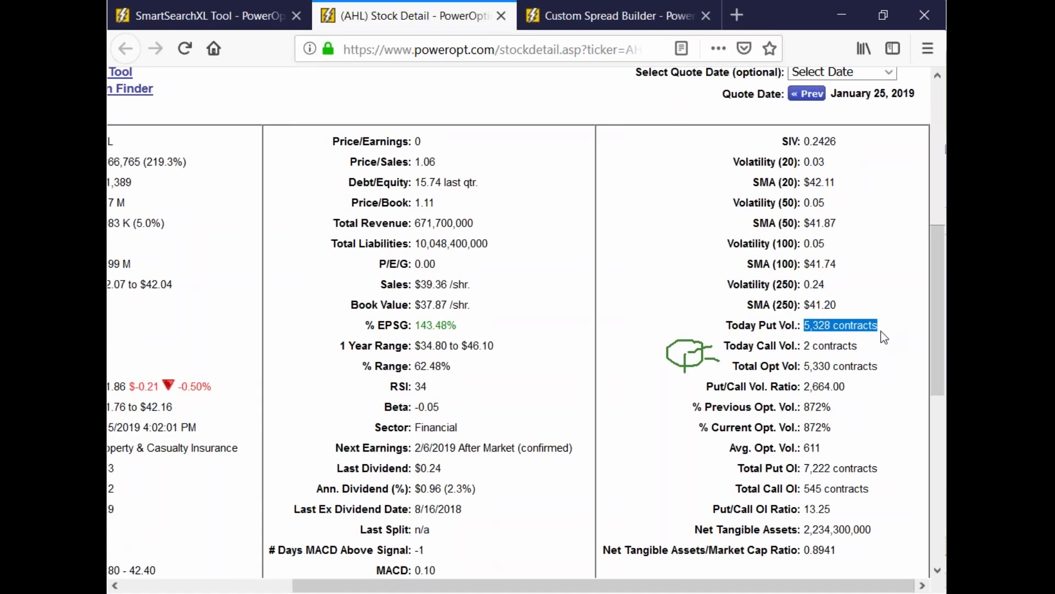
left_click_drag(801, 350, 886, 352)
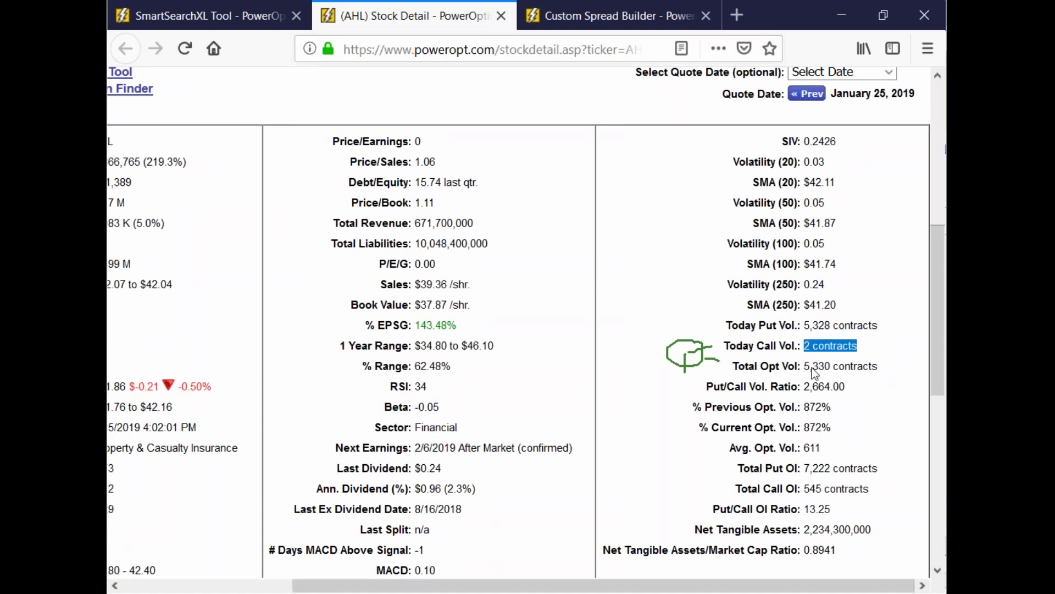
left_click_drag(803, 366, 892, 371)
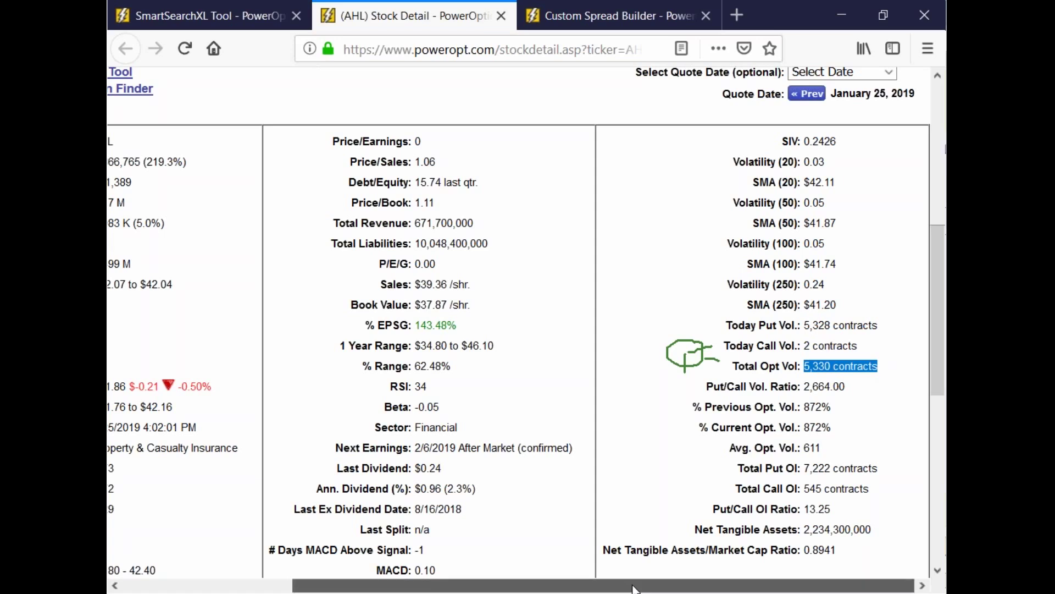
- Check the next earnings date of AHL on its research page
left_click_drag(637, 585, 533, 586)
scroll(533, 585, "up", 2)
scroll(456, 241, "up", 1)
left_click_drag(364, 230, 457, 241)
scroll(479, 265, "down", 5)
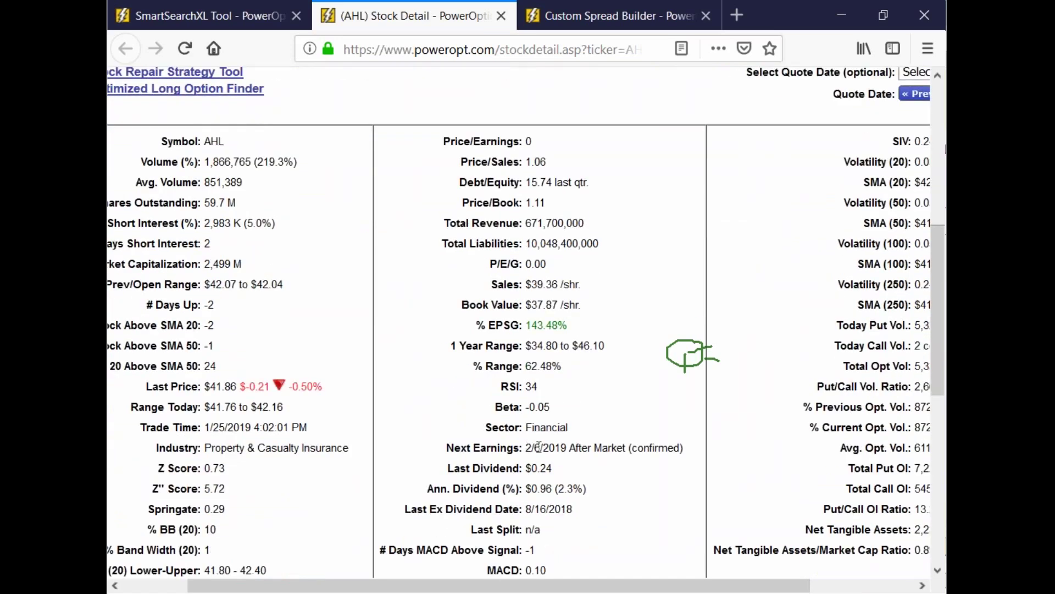
left_click_drag(526, 447, 643, 448)
- Compare AHL's put and call volumes today with its total put and call open interest, and close the research page
left_click_drag(620, 591, 724, 591)
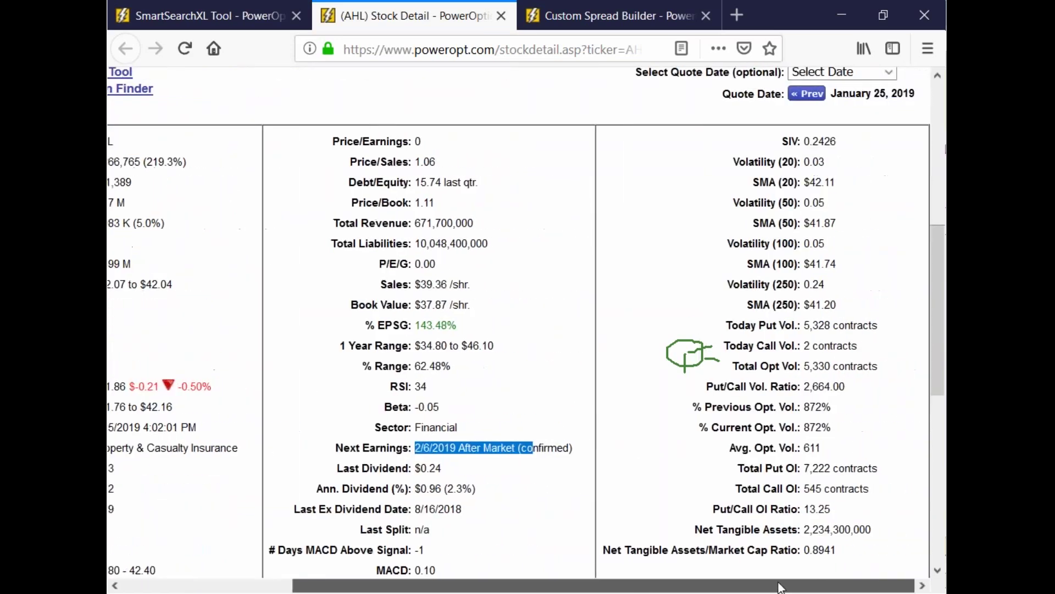
left_click(831, 325)
left_click_drag(831, 325, 857, 347)
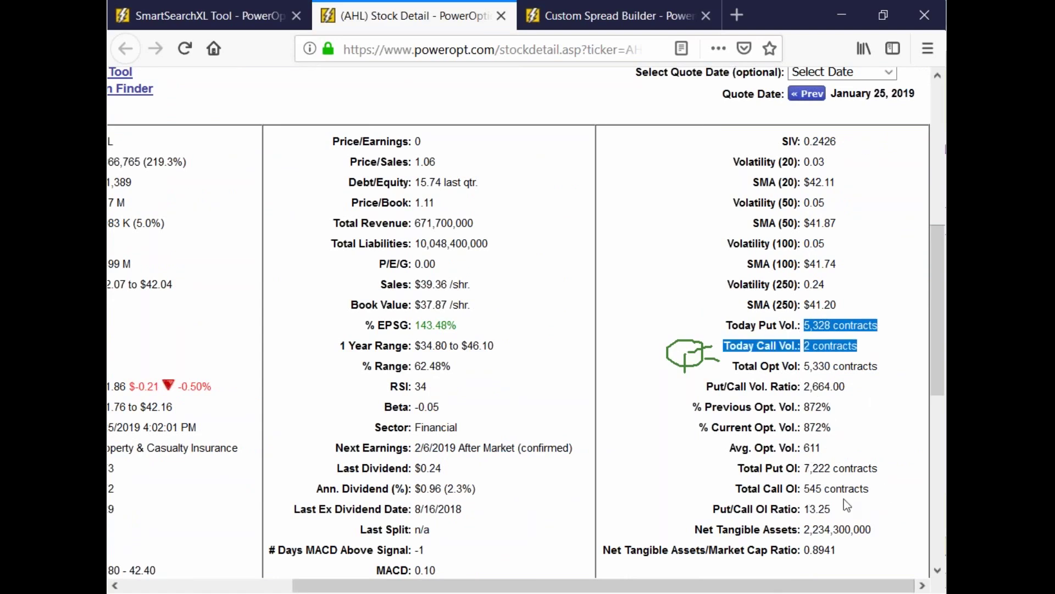
left_click_drag(804, 468, 884, 498)
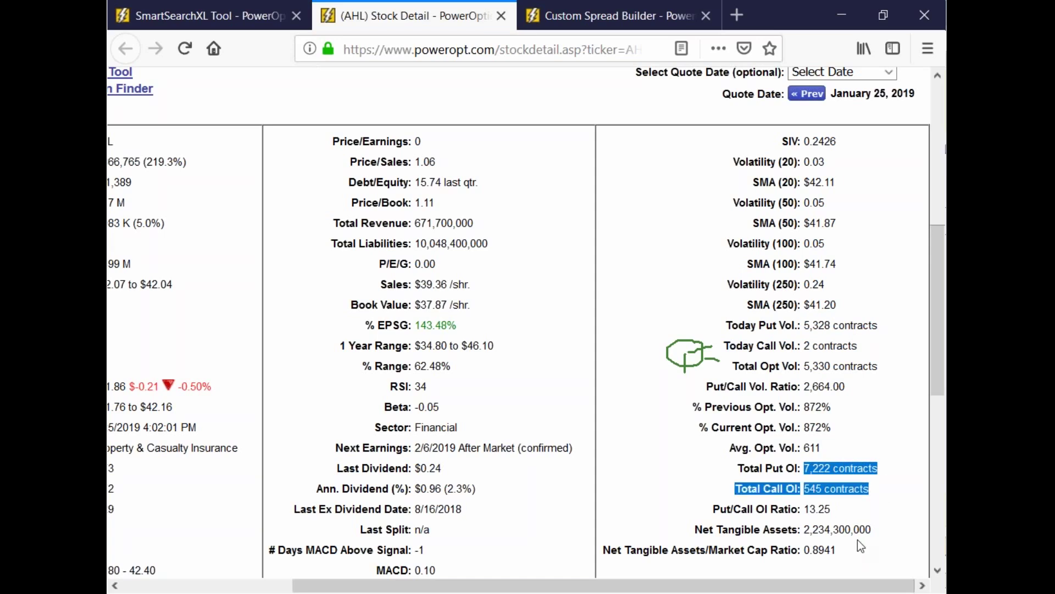
left_click(572, 305)
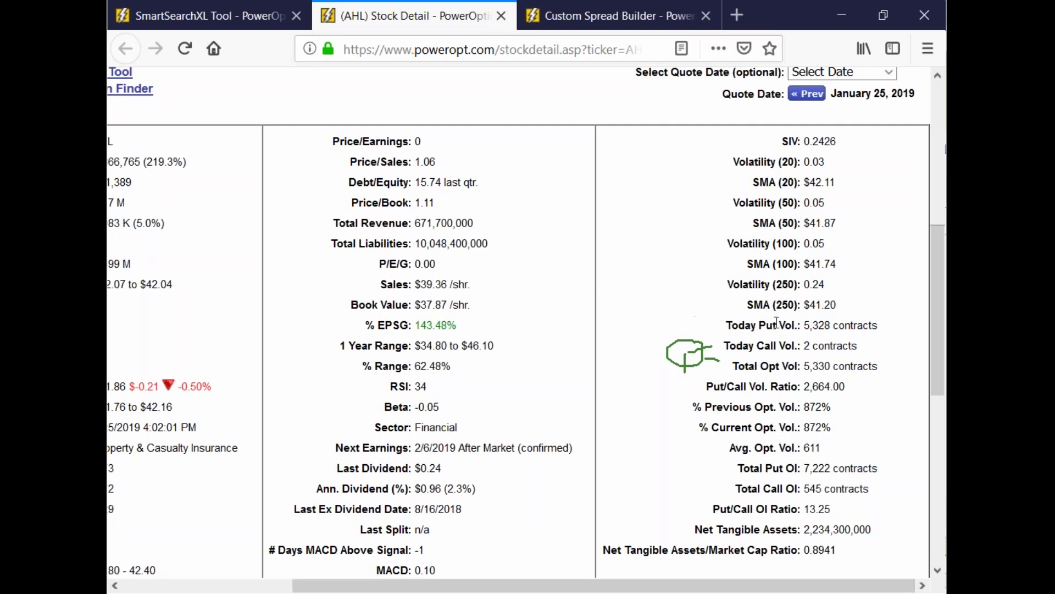
left_click_drag(805, 326, 879, 327)
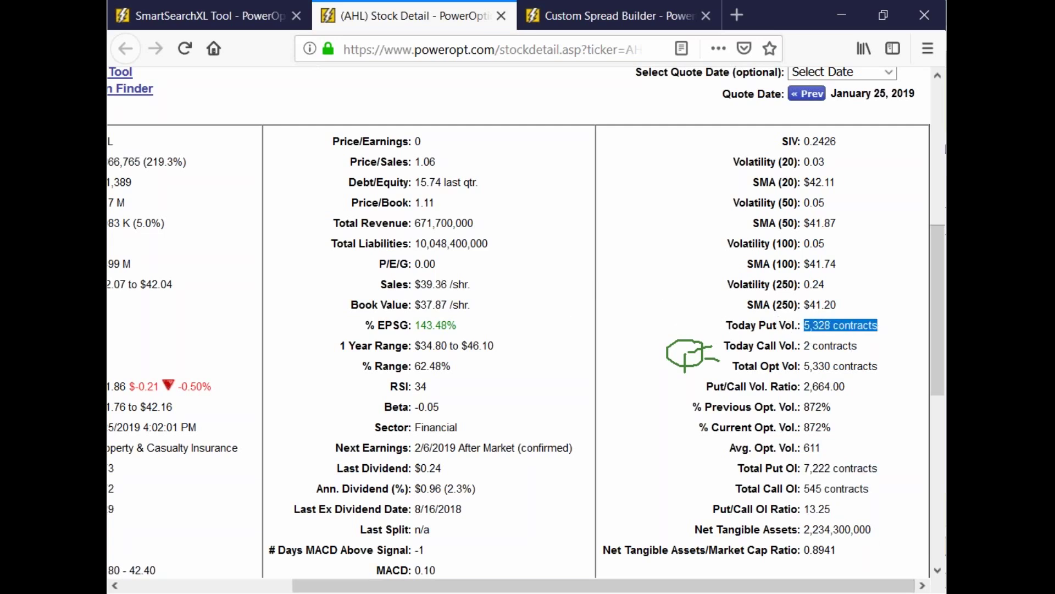
left_click_drag(804, 468, 850, 465)
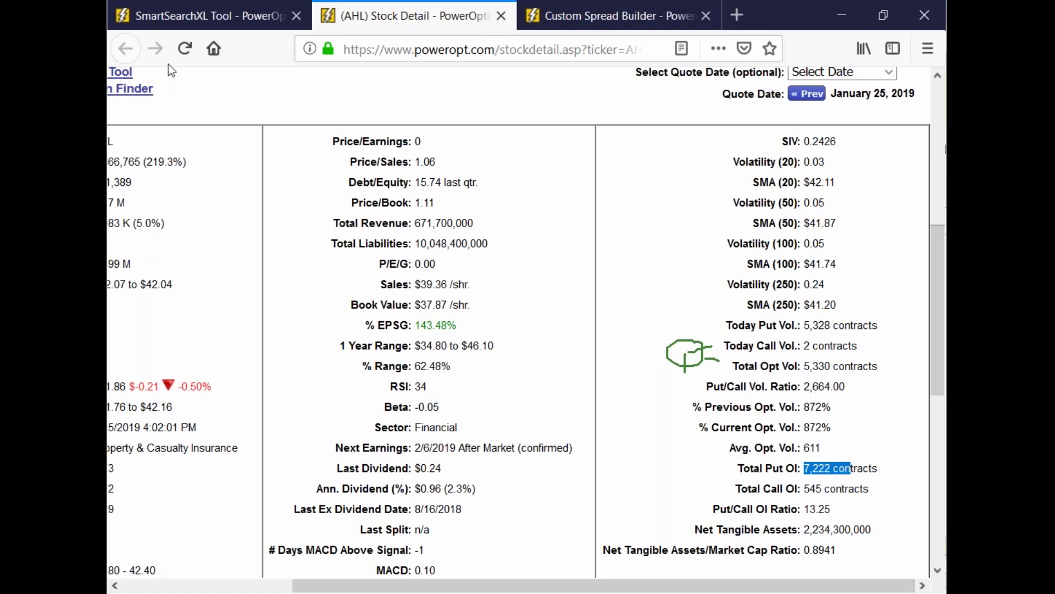
left_click(501, 15)
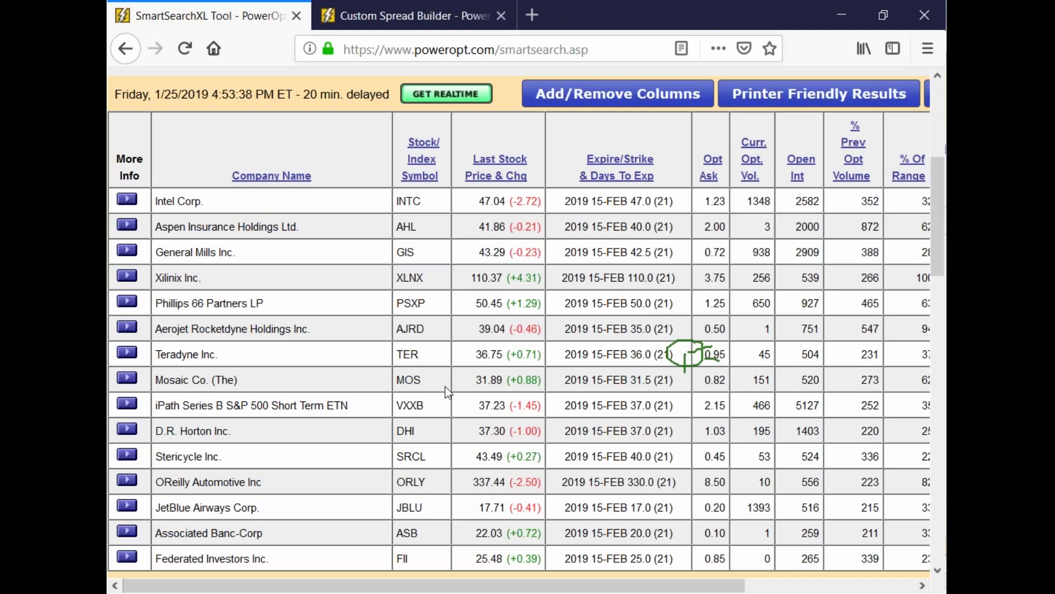
- Review the % Current Option Volume and % Prev Option Volume criteria in the liquidity section of the search
scroll(445, 393, "down", 20)
left_click(343, 317)
double_click(343, 316)
left_click(335, 374)
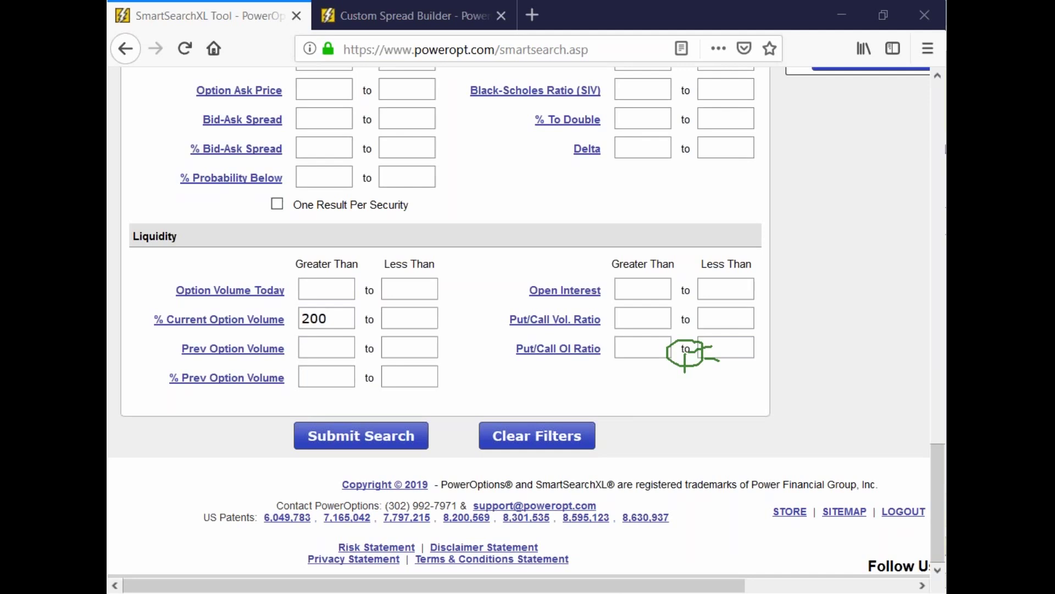
- Look at the technical search criteria and read the descriptions of Average Stock Volume and % Stock Volume
scroll(389, 379, "up", 12)
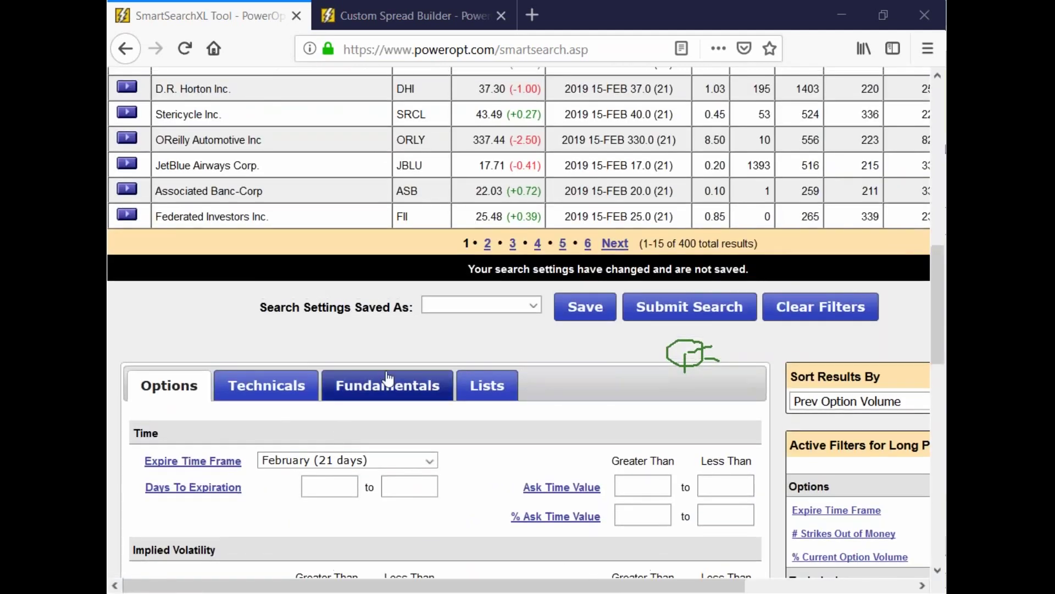
left_click(267, 385)
scroll(266, 385, "down", 3)
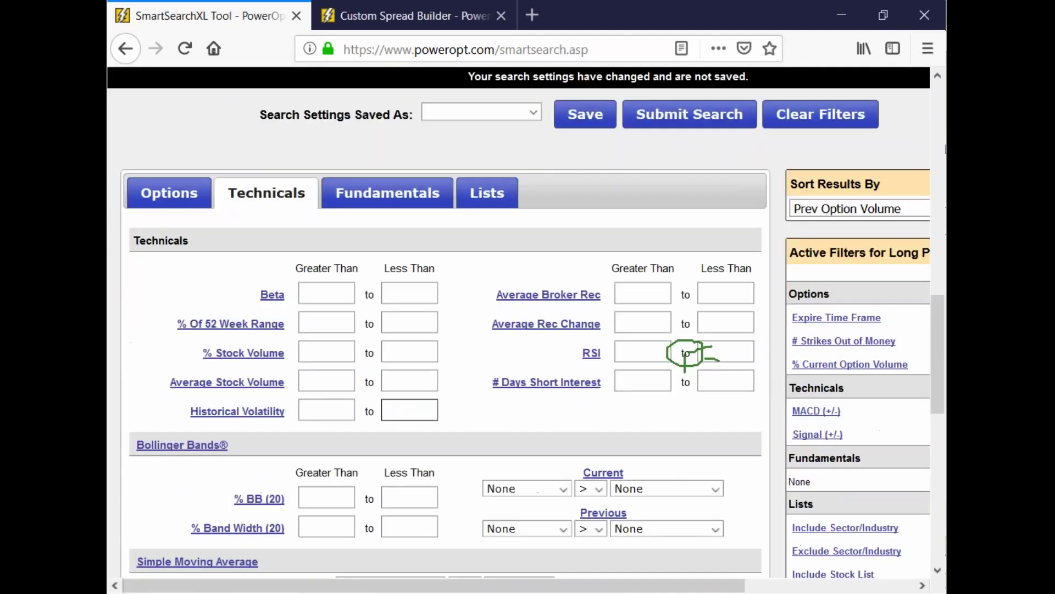
mouse_move(279, 393)
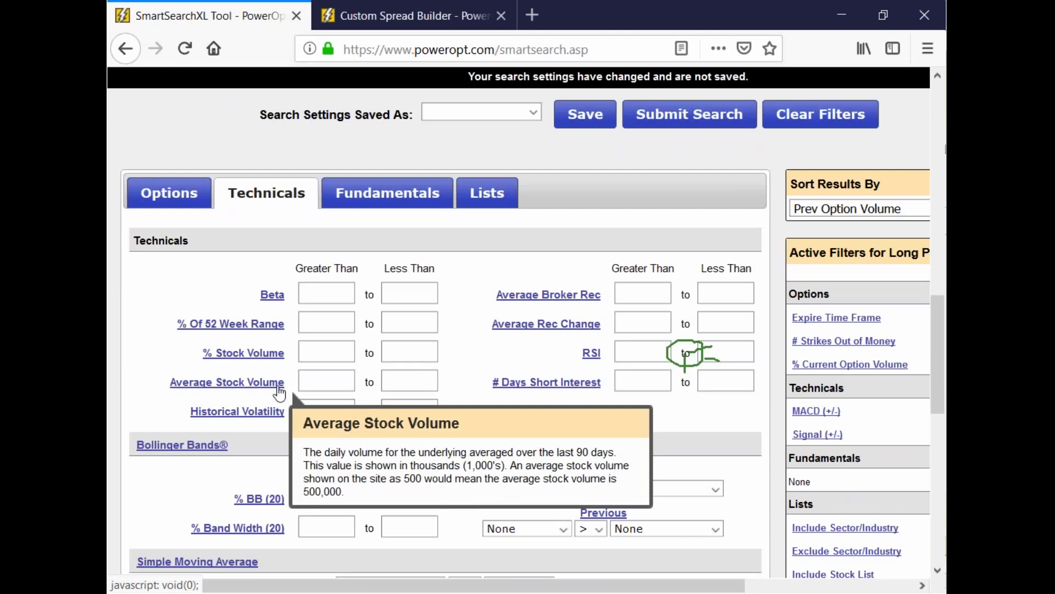
mouse_move(279, 363)
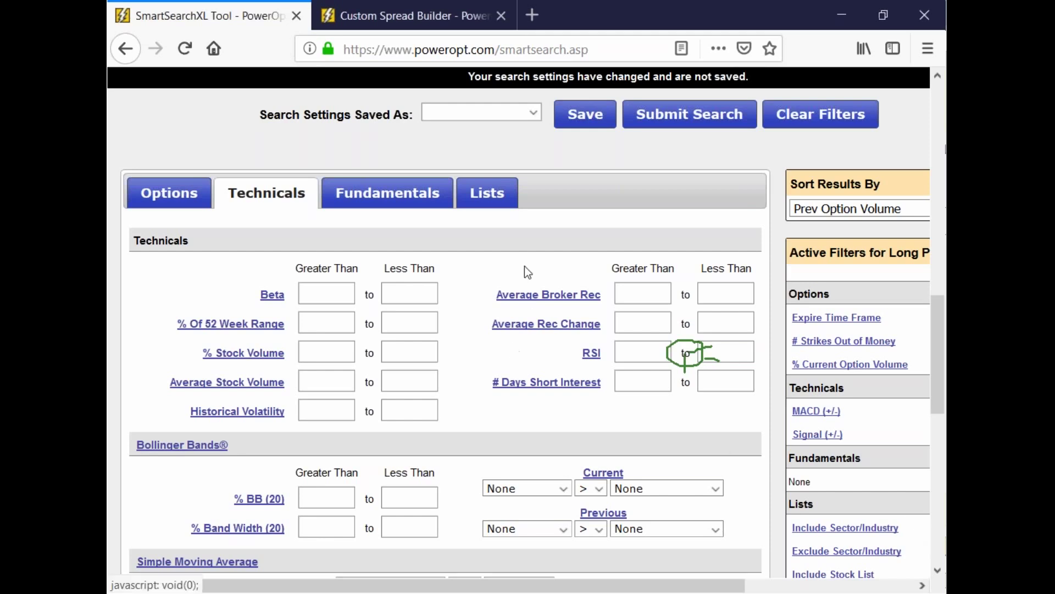
- Open the Free Webinars page from the home section and show its Options Strategies webinars
scroll(504, 302, "up", 9)
scroll(505, 301, "up", 5)
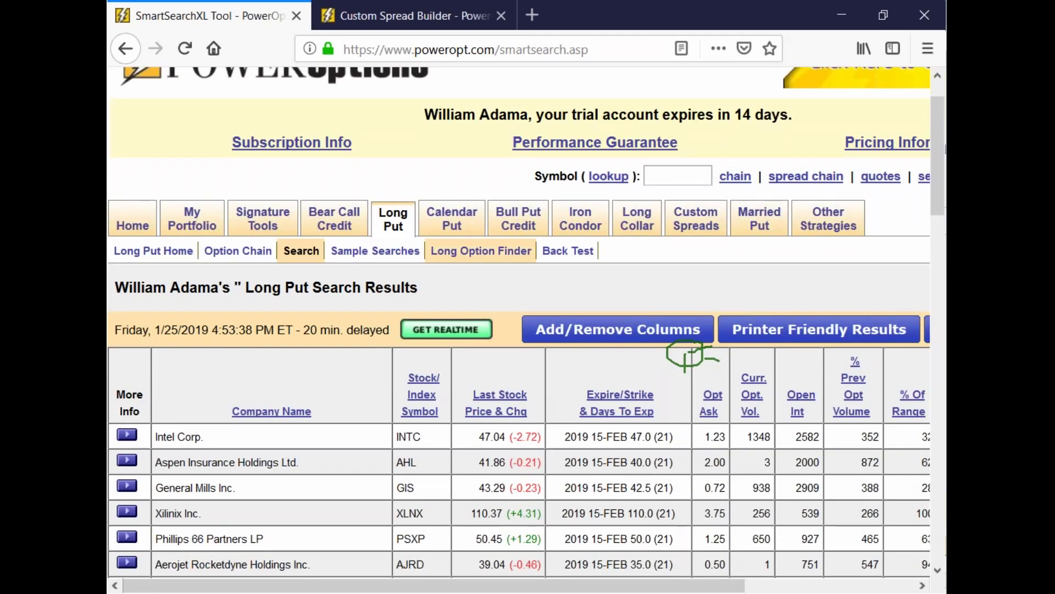
left_click(132, 220)
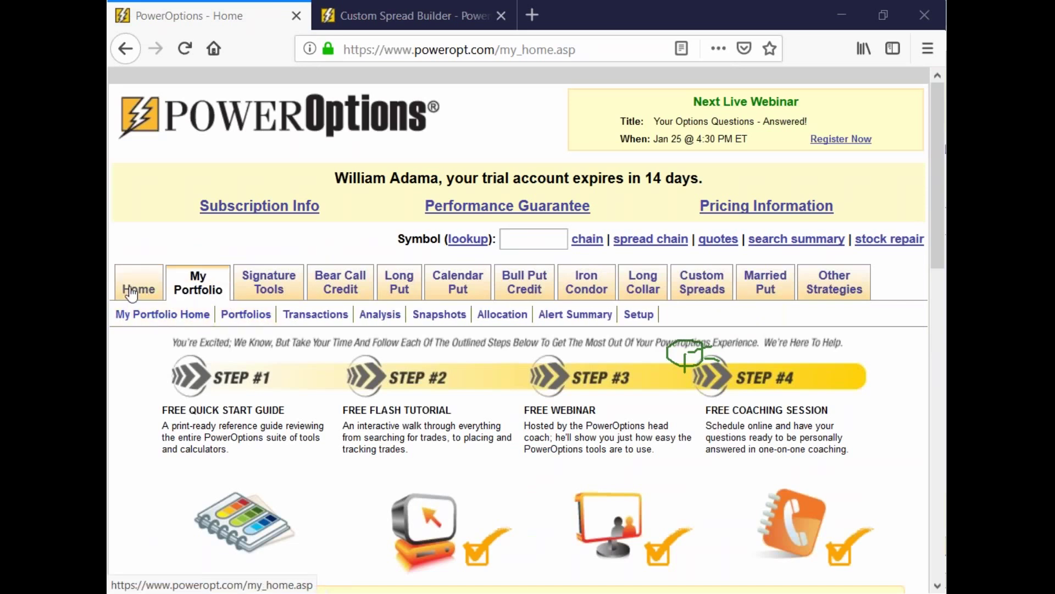
mouse_move(132, 294)
left_click(198, 311)
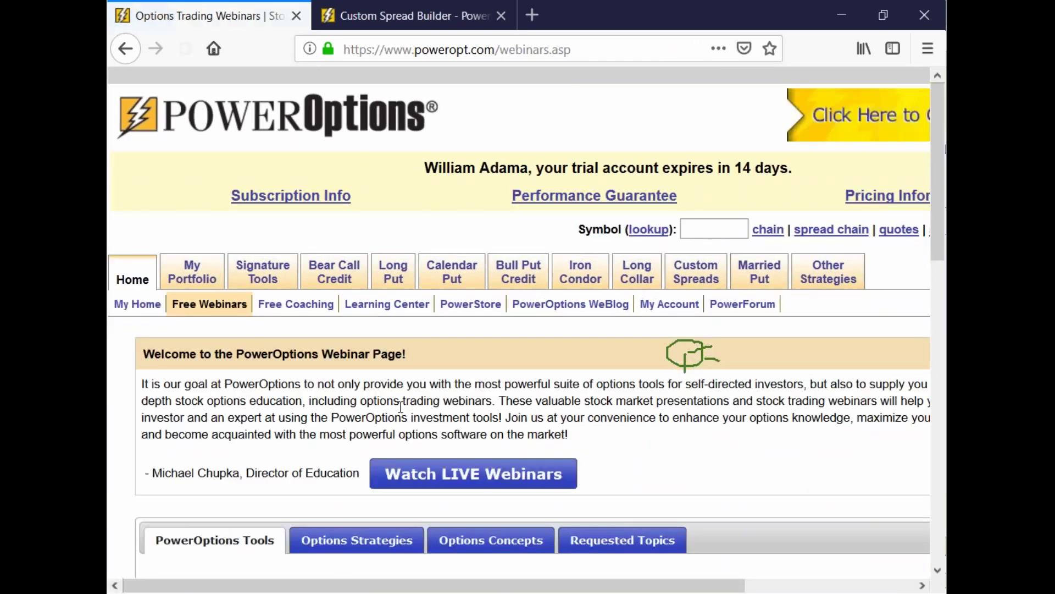
scroll(400, 406, "down", 5)
left_click(356, 251)
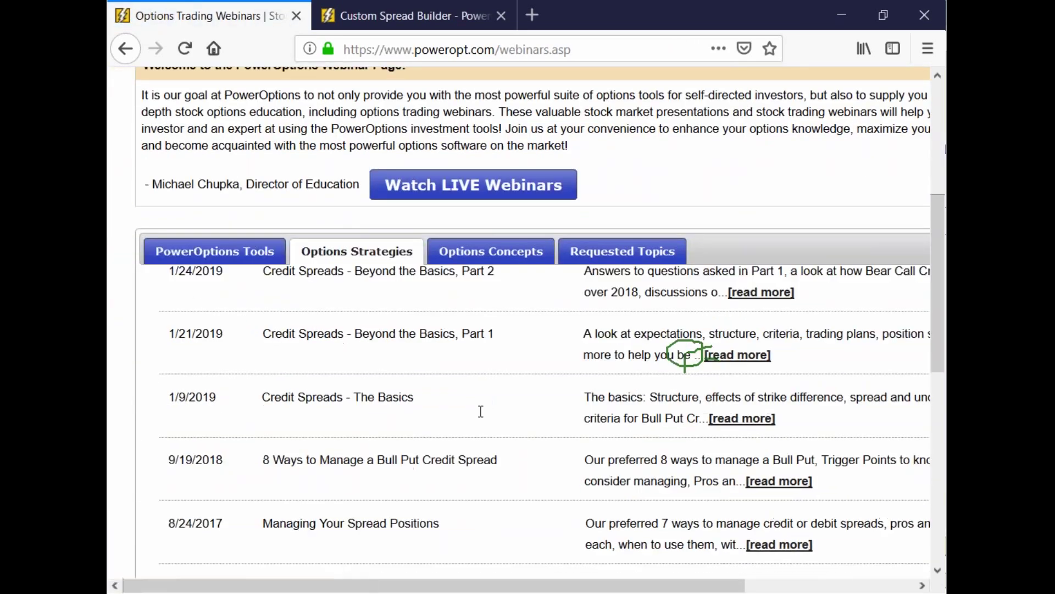
- Look over the credit spread webinars and expand the description of Credit Spreads - Beyond the Basics, Part 1
left_click_drag(252, 473, 451, 482)
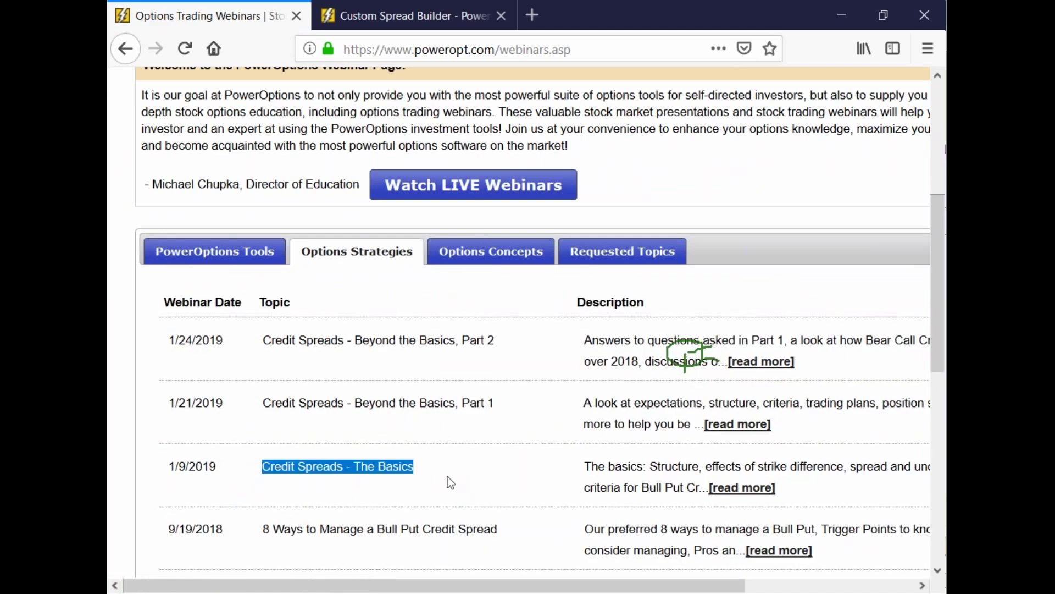
left_click_drag(258, 404, 493, 398)
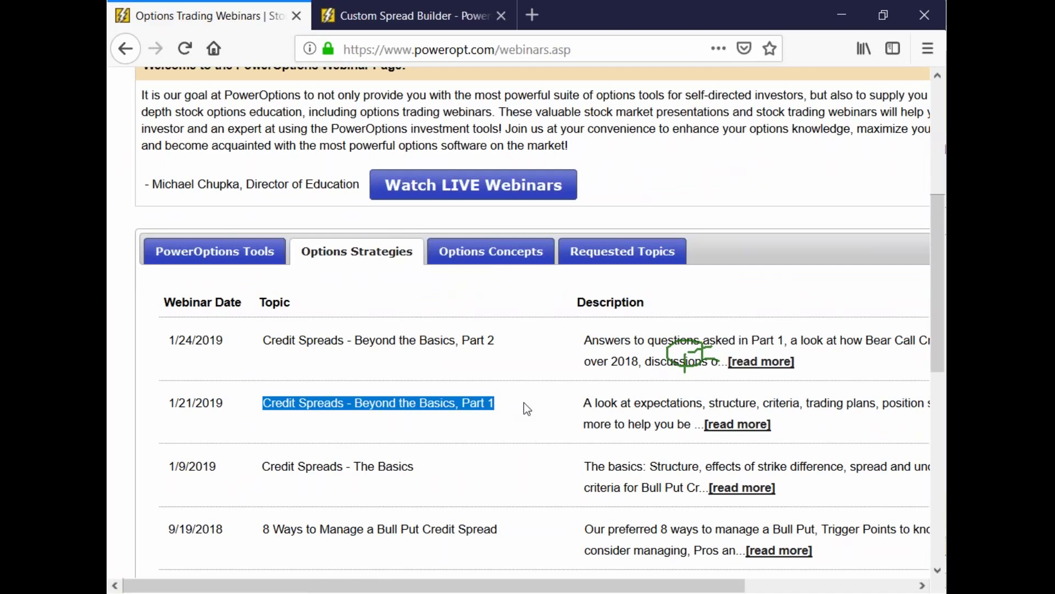
left_click(739, 424)
left_click_drag(641, 404, 871, 403)
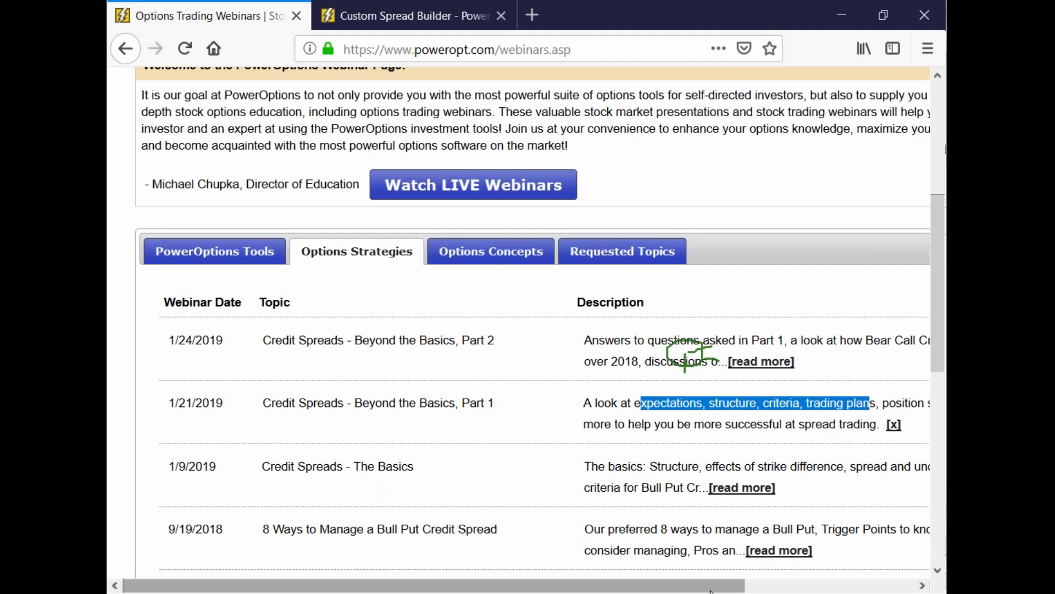
scroll(816, 453, "right", 5)
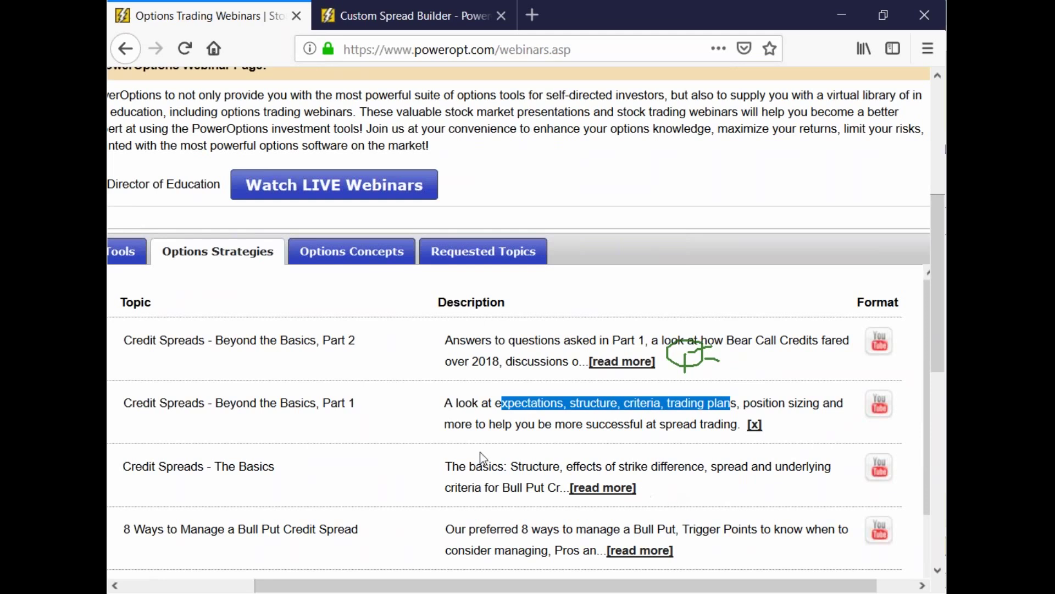
left_click_drag(222, 353, 356, 344)
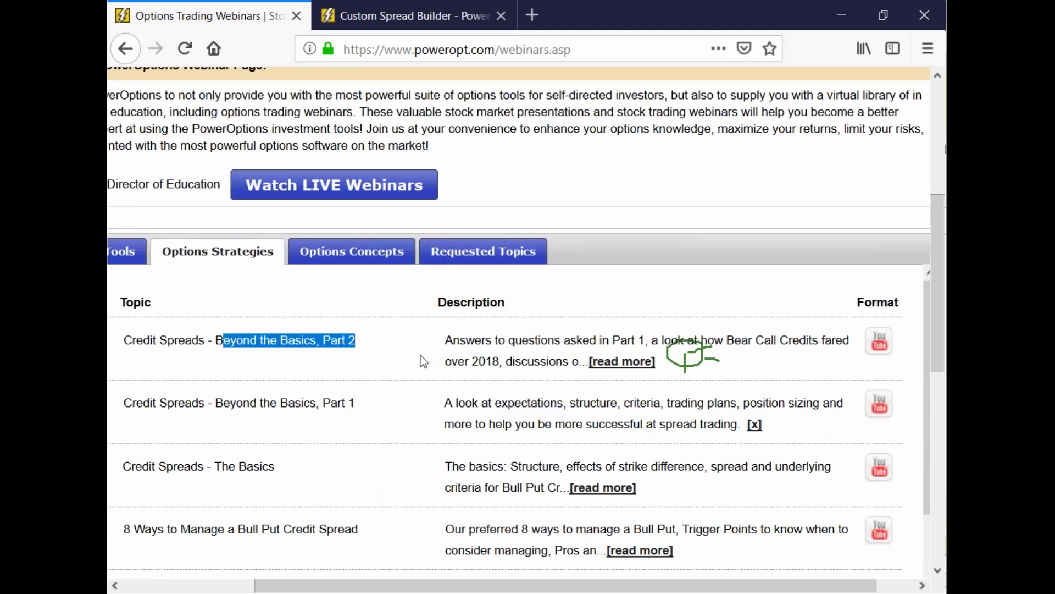
key("Escape")
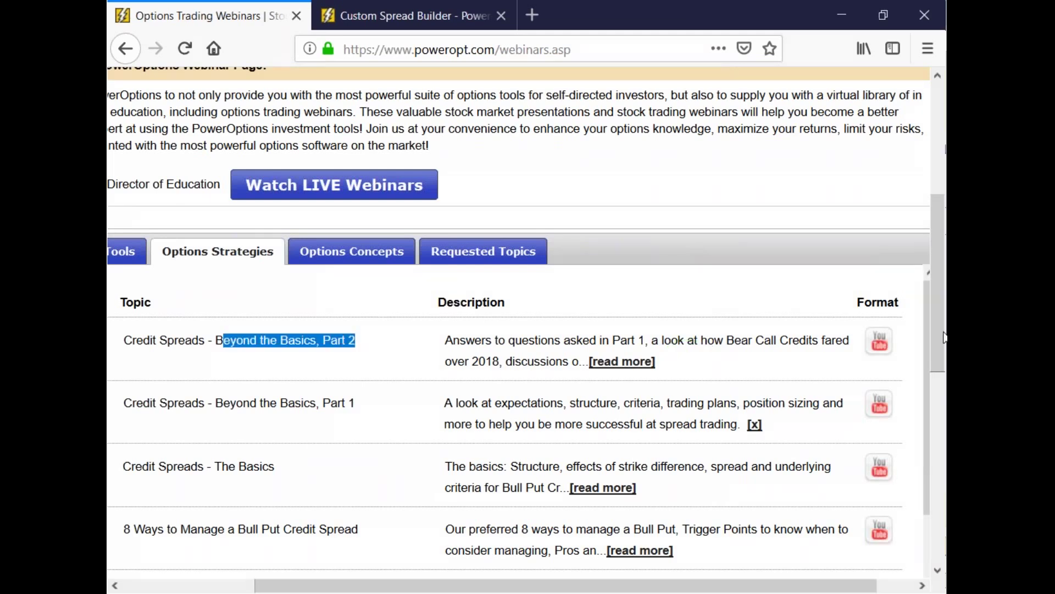
- Leave the webinars page and open the Bull Put Credit search
scroll(399, 374, "up", 5)
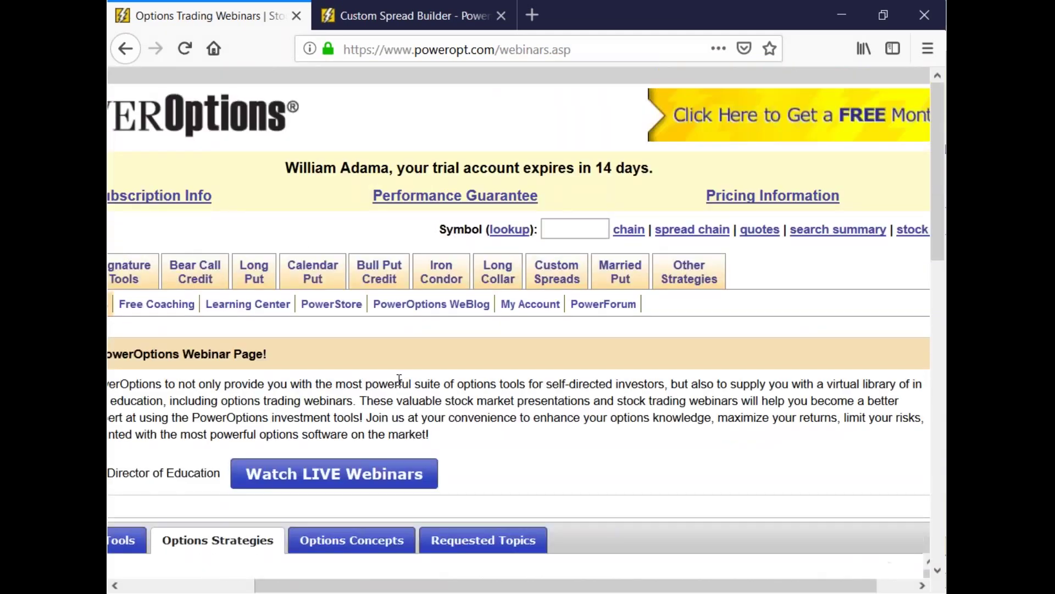
mouse_move(385, 278)
left_click(125, 304)
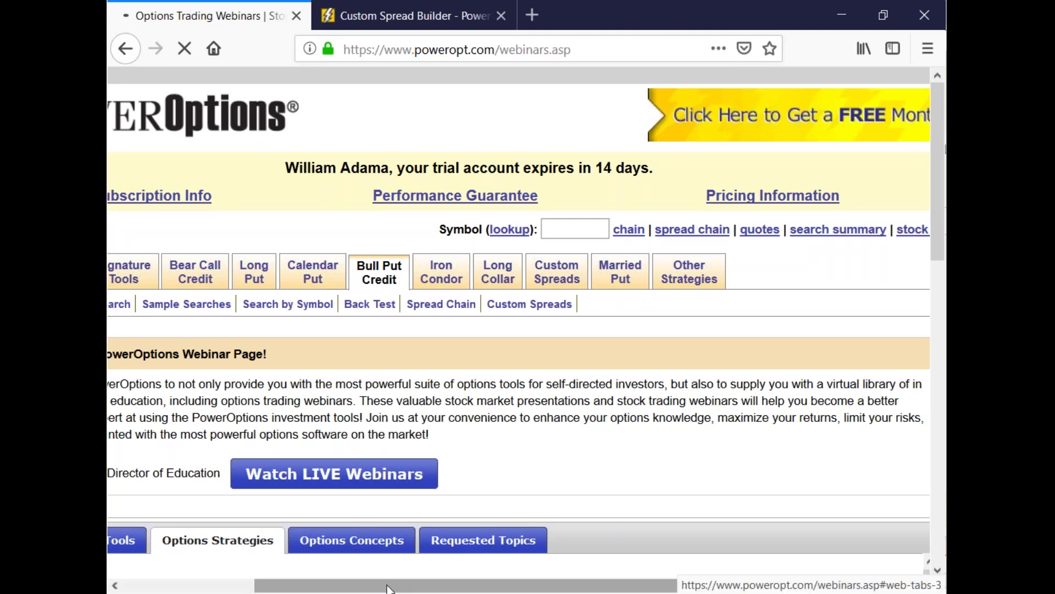
left_click_drag(387, 587, 324, 587)
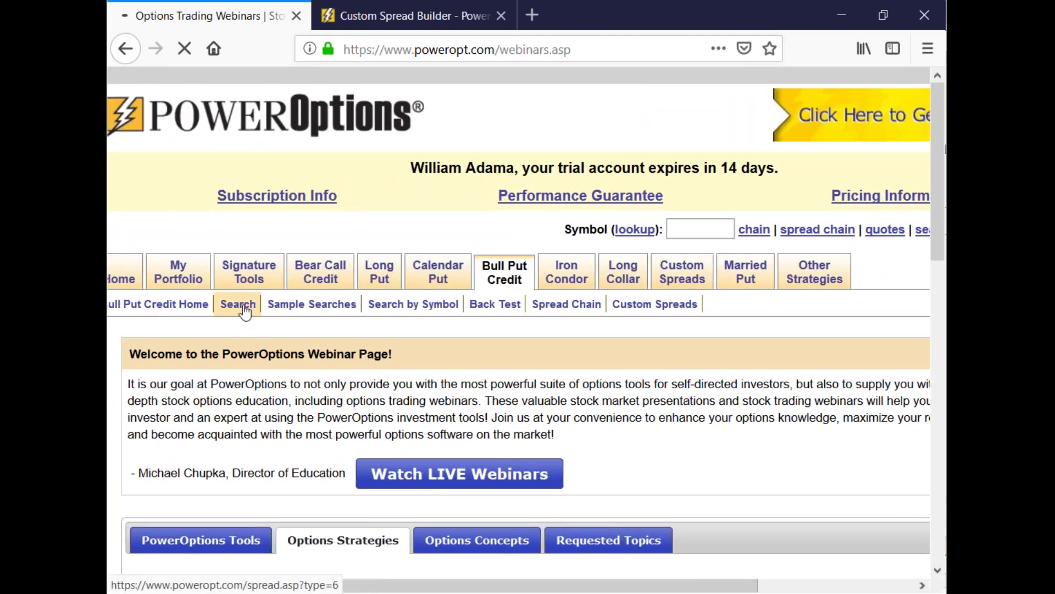
left_click(244, 306)
- Review the description of the saved **Weekly Bull Puts search and its time, risk/return, moneyness and price criteria
scroll(500, 358, "down", 8)
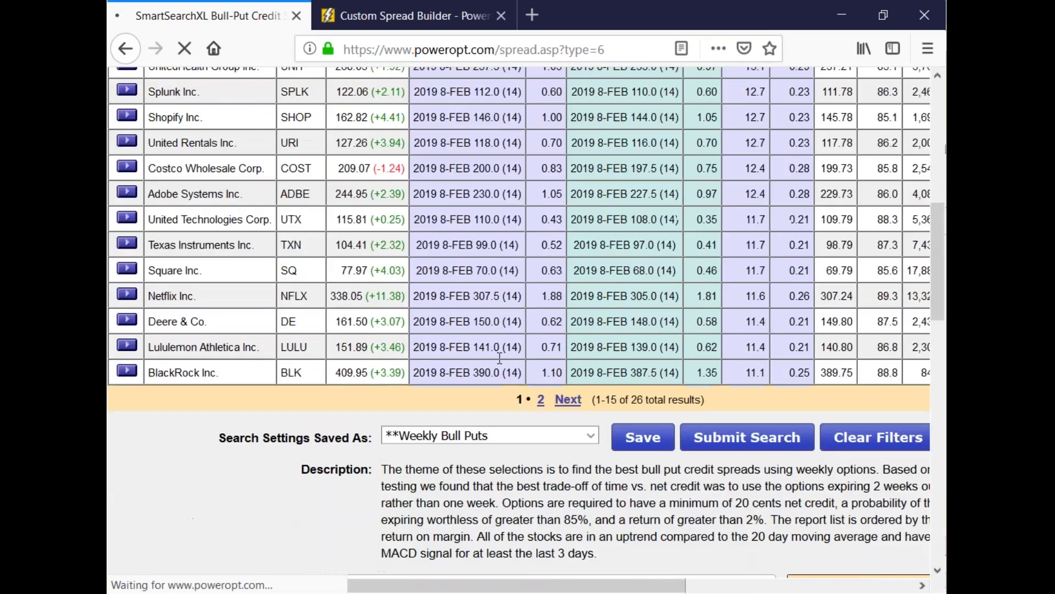
scroll(473, 413, "down", 8)
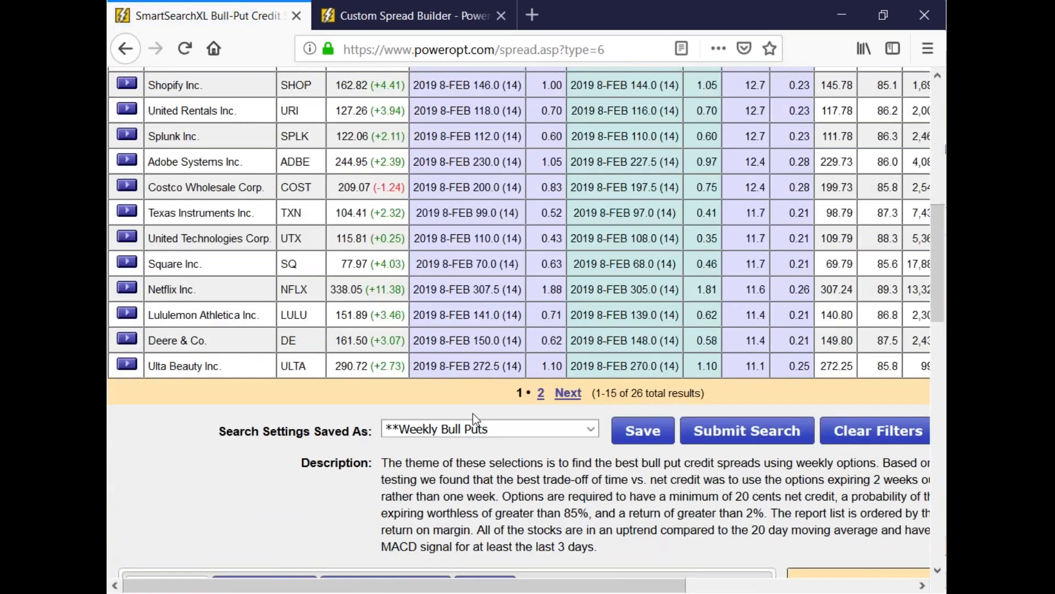
scroll(472, 414, "down", 3)
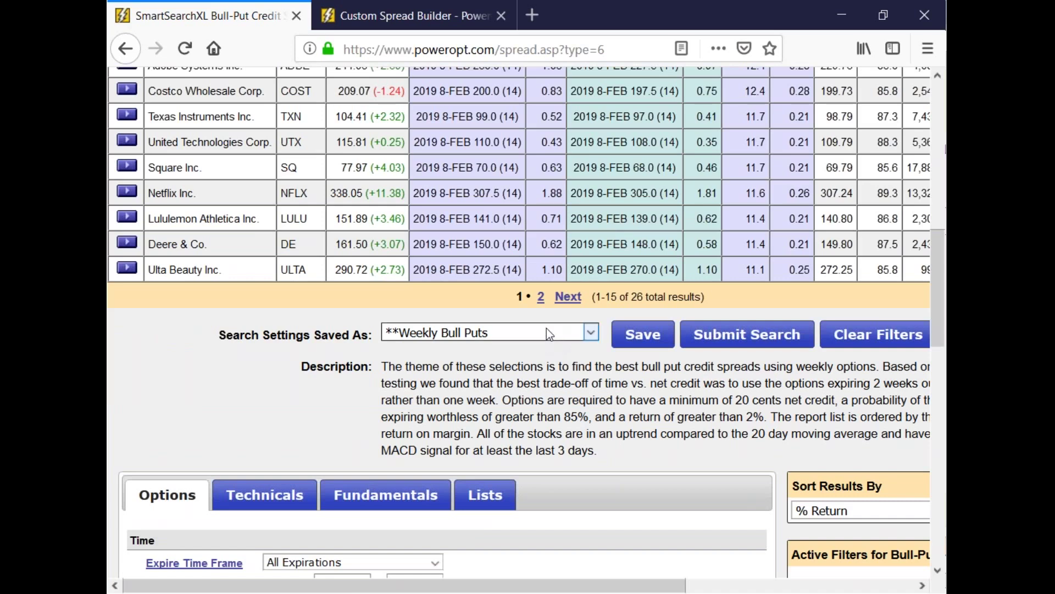
scroll(550, 352, "down", 5)
mouse_move(550, 367)
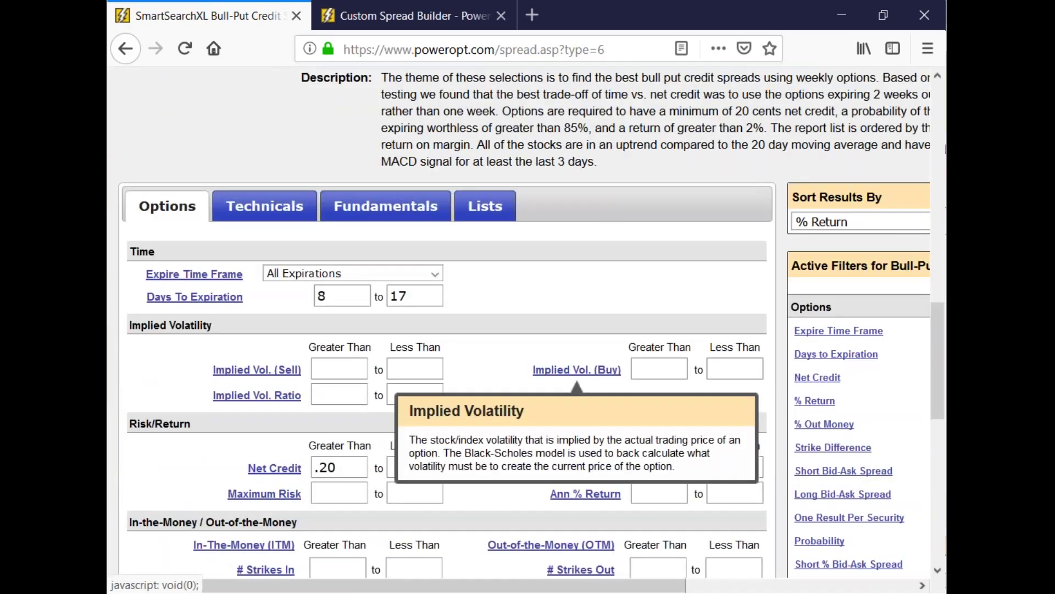
scroll(548, 360, "up", 2)
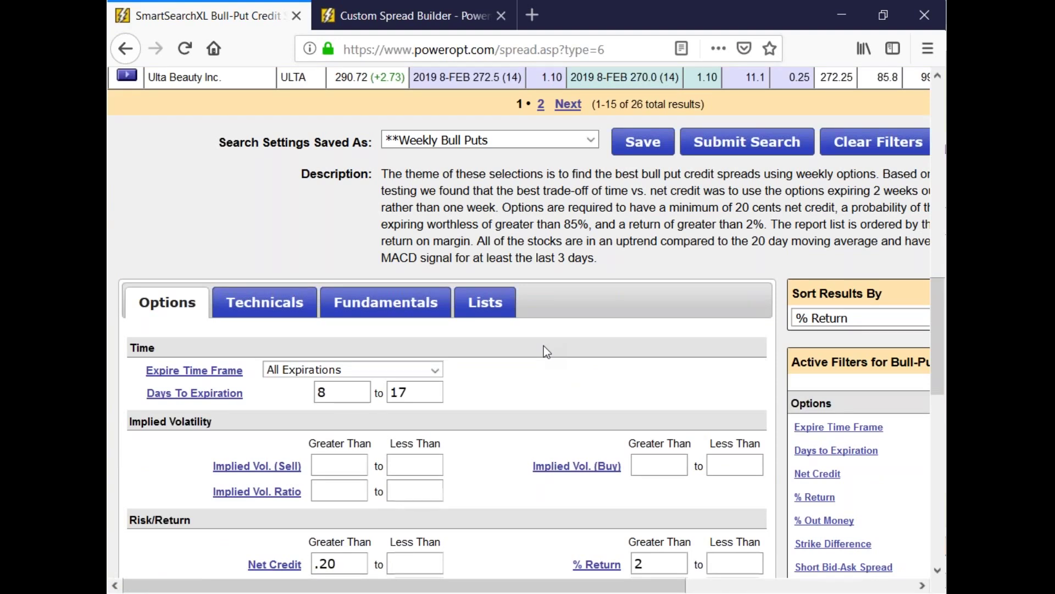
scroll(539, 346, "up", 3)
scroll(538, 346, "down", 3)
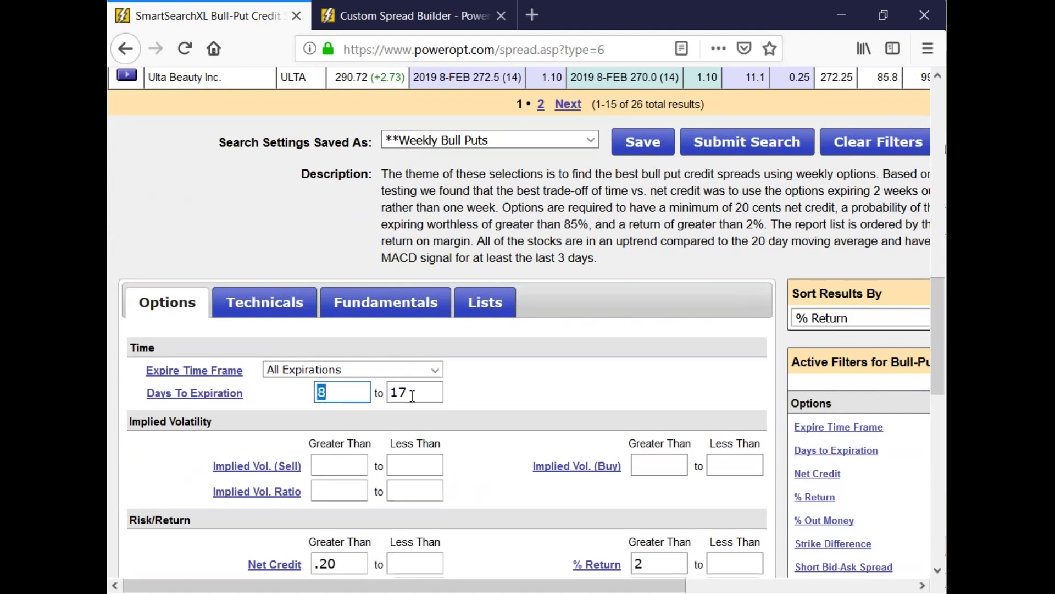
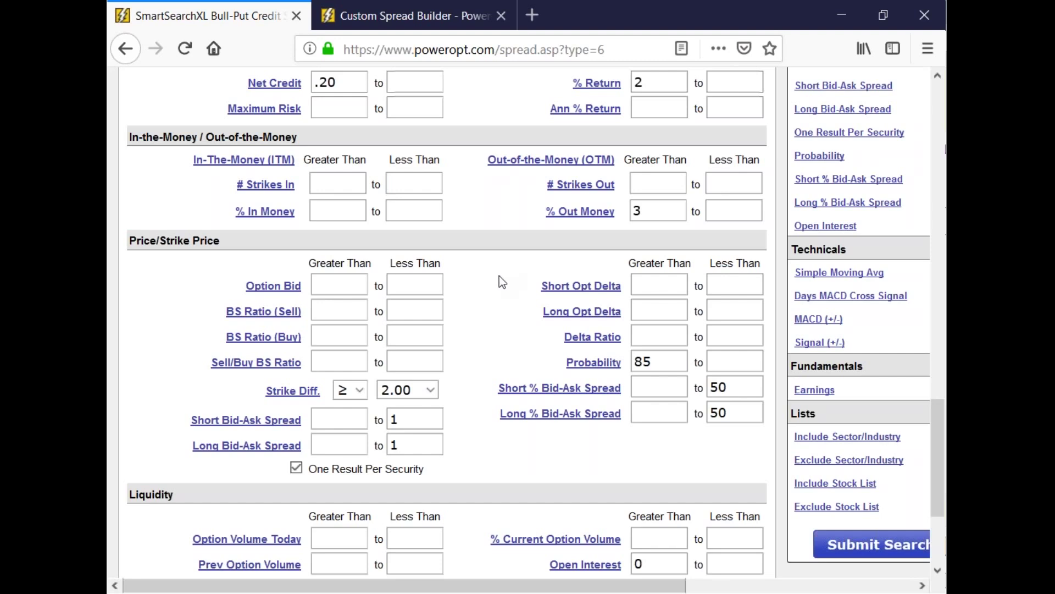
left_click(659, 310)
- Examine the IBM spread in the search results, comparing its strikes, short option bid and midpoint net credit
scroll(448, 320, "up", 3)
scroll(449, 320, "up", 12)
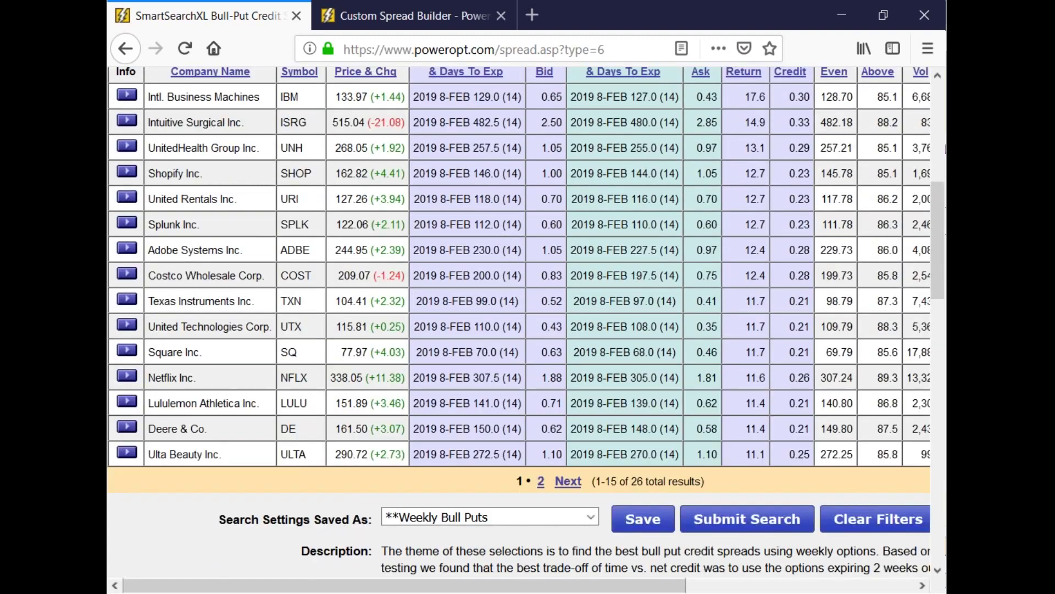
scroll(502, 220, "up", 2)
left_click_drag(474, 201, 509, 197)
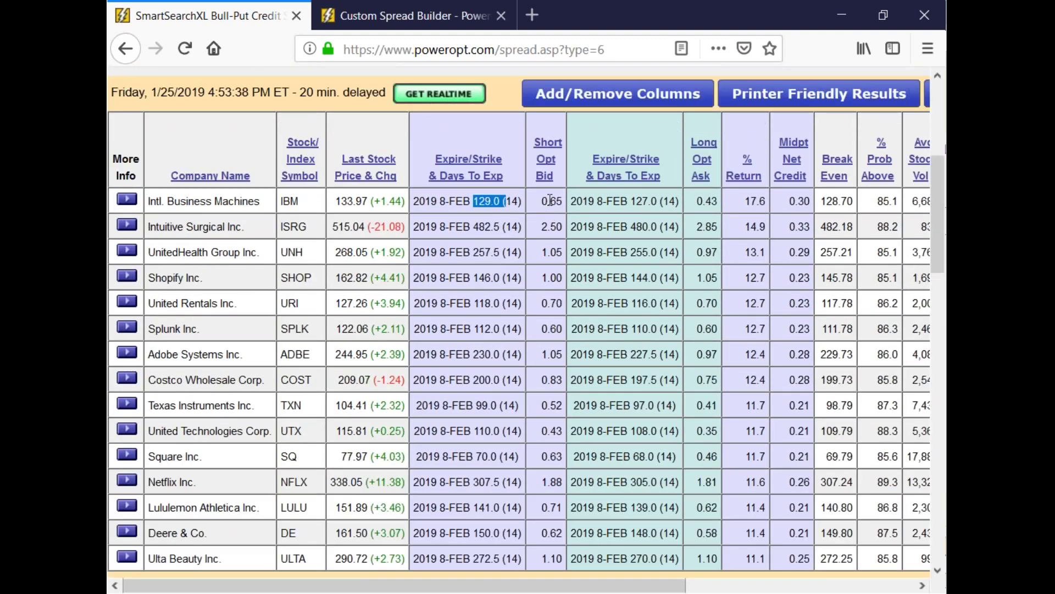
left_click_drag(631, 201, 676, 201)
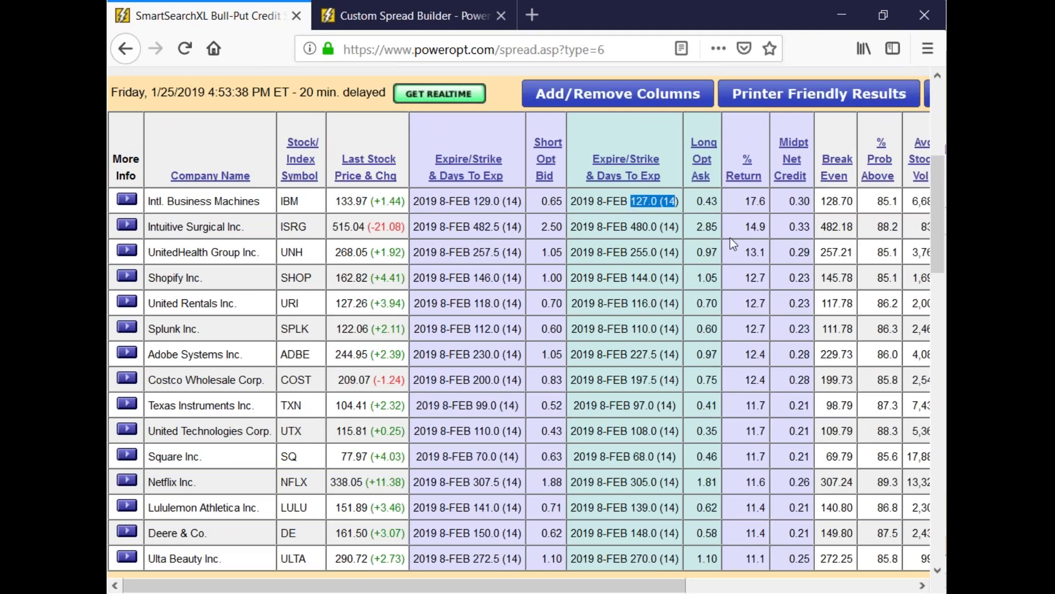
left_click_drag(779, 210, 813, 209)
left_click(522, 206)
left_click_drag(522, 206, 563, 205)
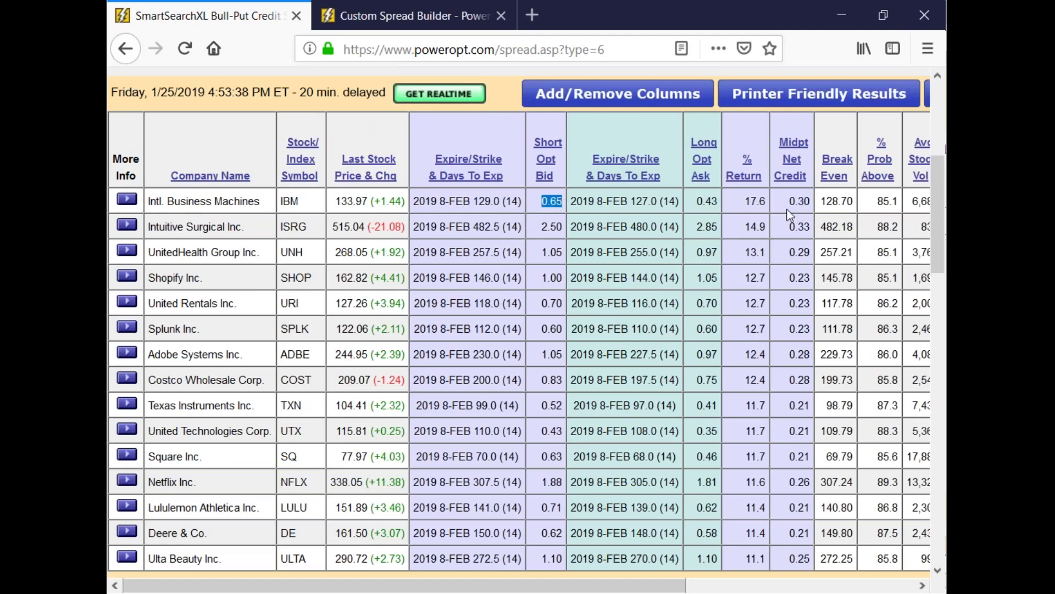
left_click_drag(785, 206, 812, 204)
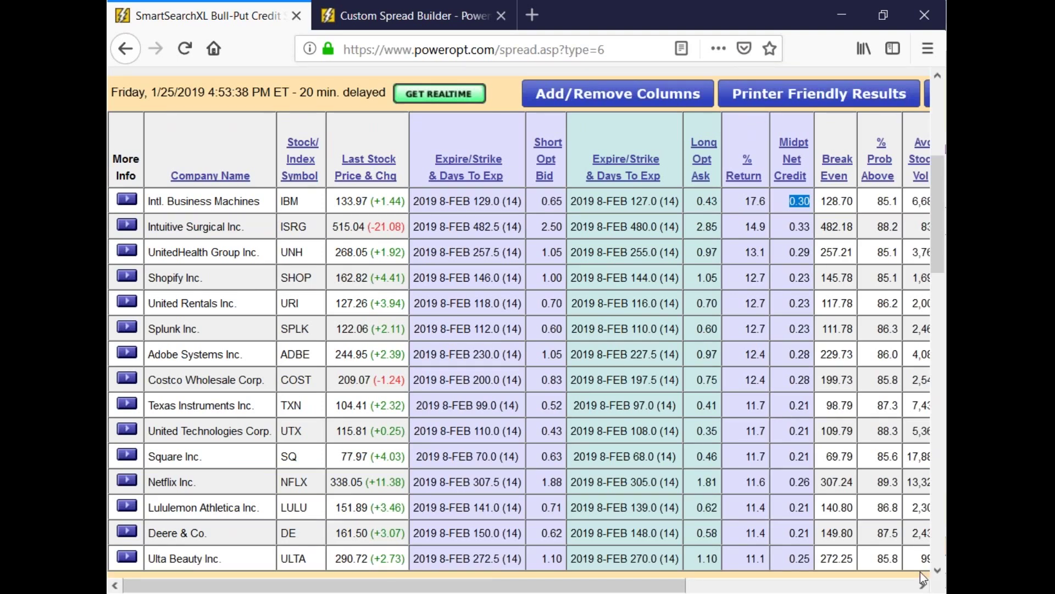
key("alt+Tab")
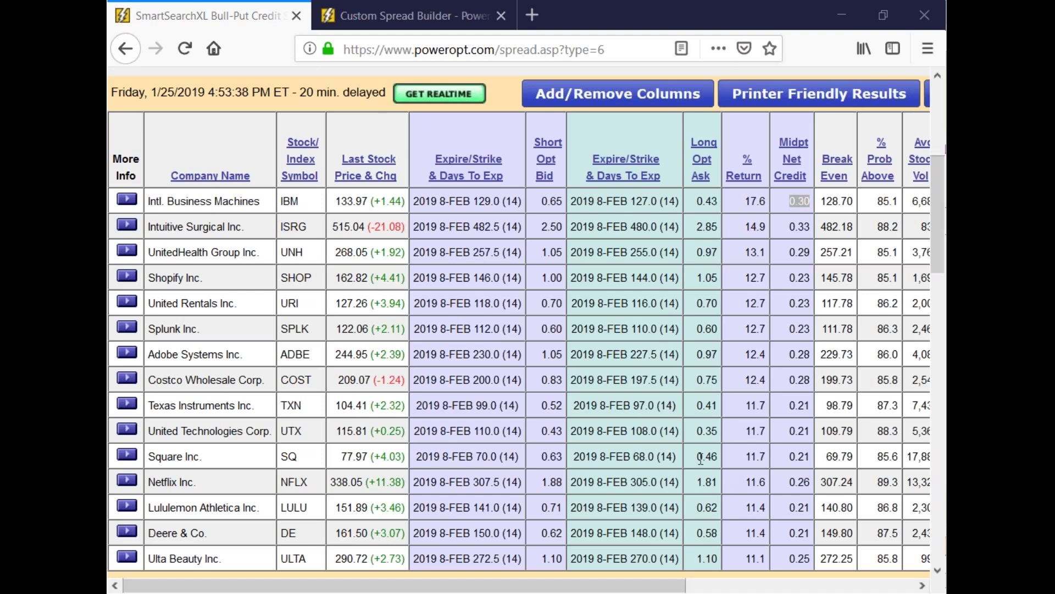
- Compare the short and long strikes of the IBM spread and read the Long Option Ask Price description
left_click_drag(471, 201, 668, 219)
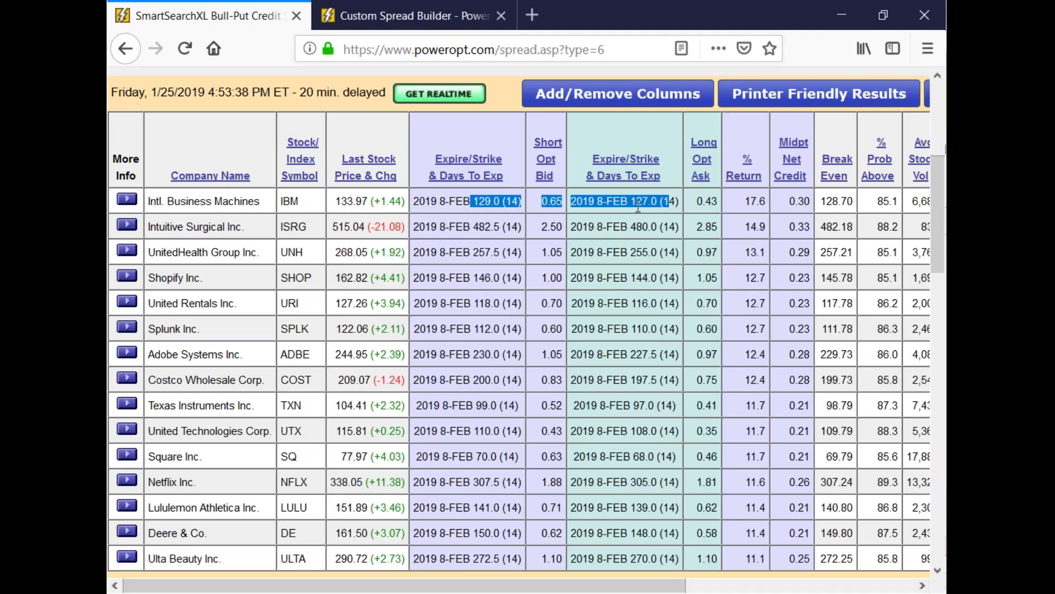
left_click_drag(472, 203, 501, 203)
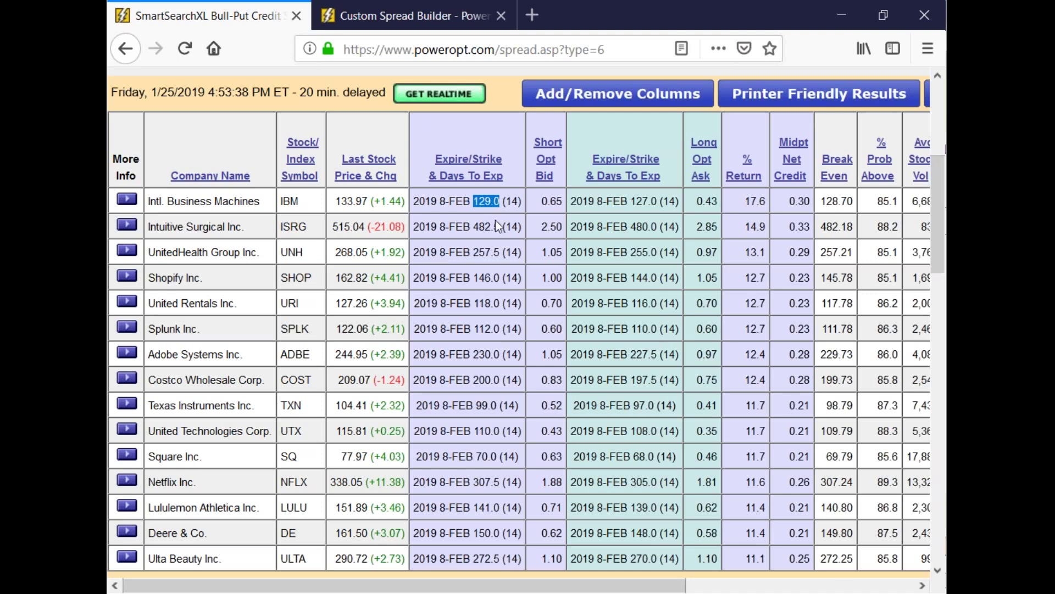
left_click(479, 198)
left_click_drag(474, 201, 513, 201)
left_click_drag(636, 201, 663, 201)
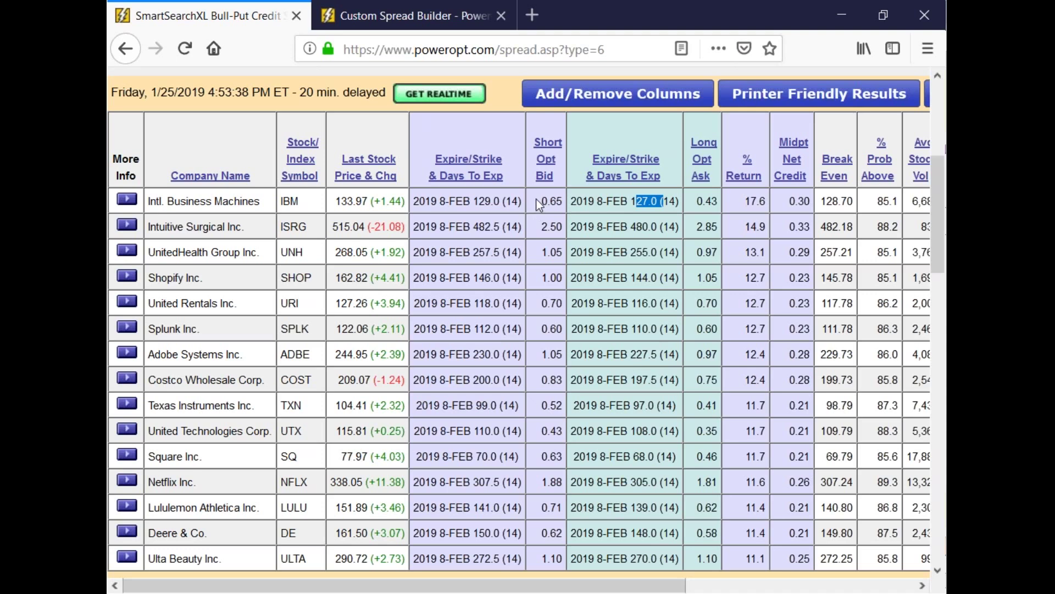
mouse_move(709, 151)
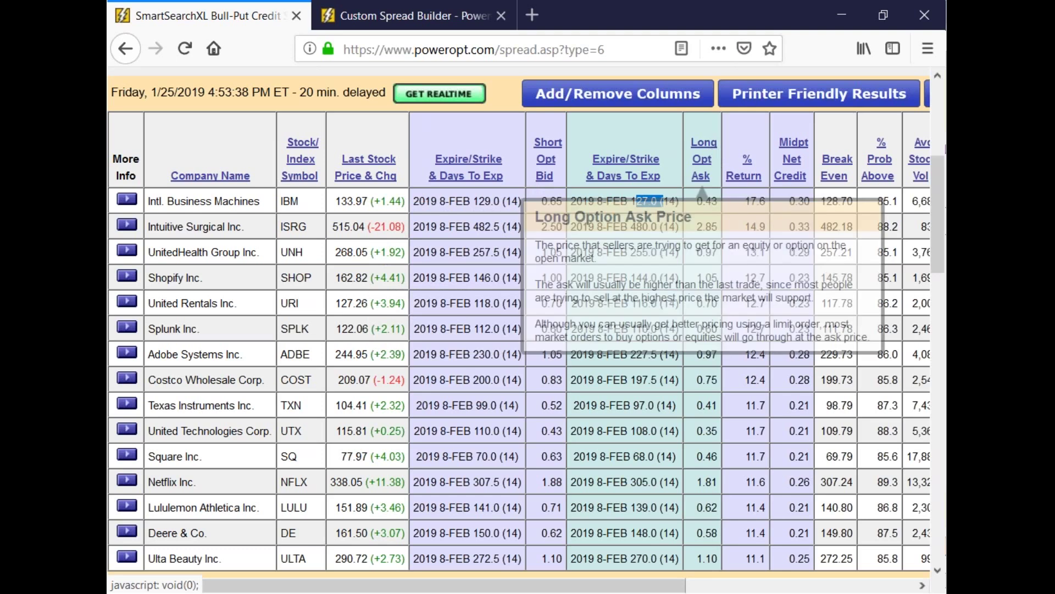
- Open the profit/loss chart for the IBM bull put spread and examine its graph
left_click(127, 199)
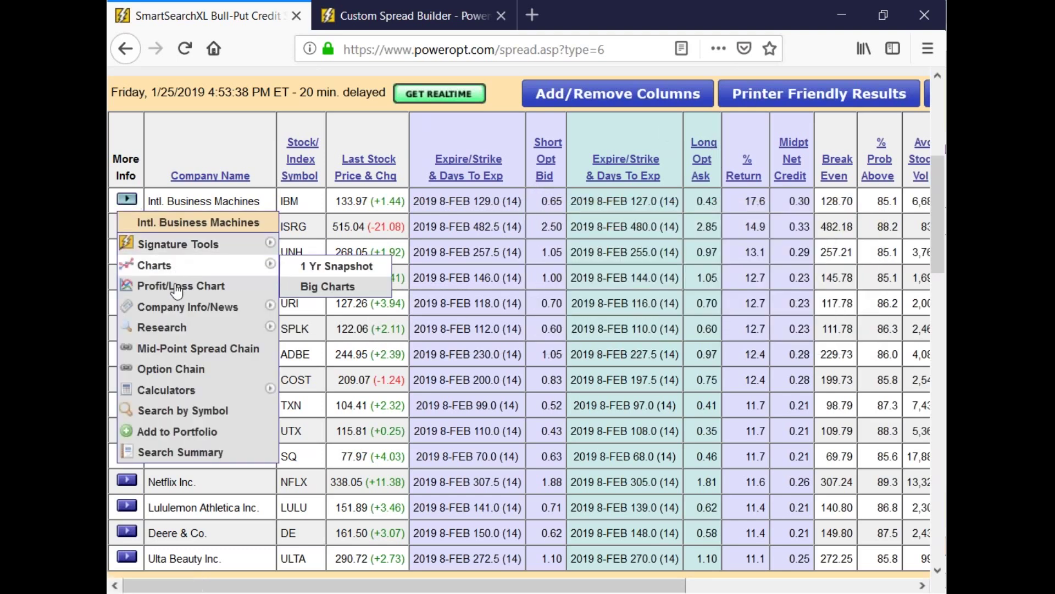
left_click(177, 286)
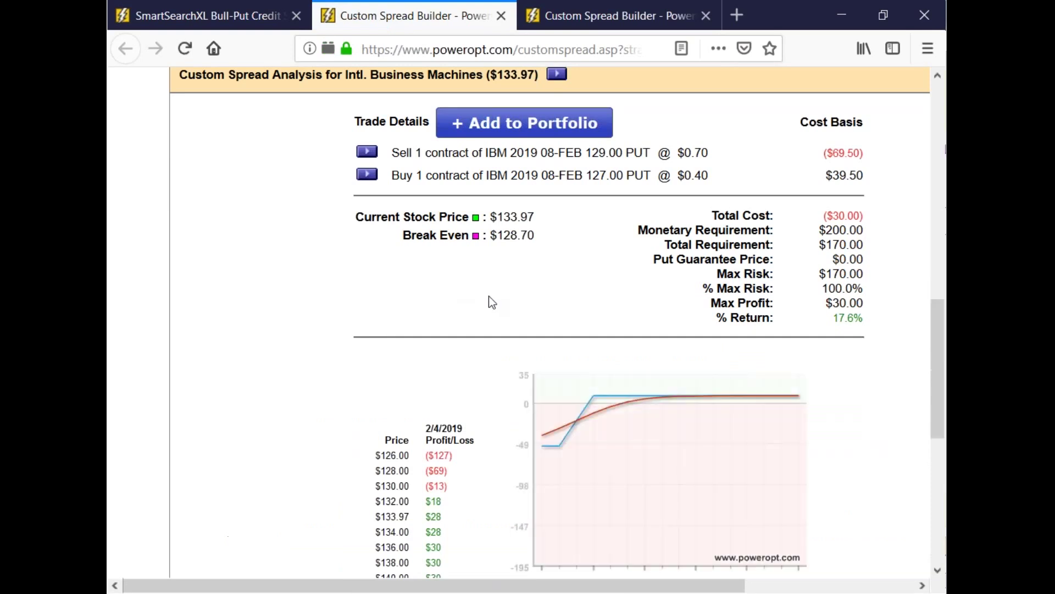
scroll(489, 297, "down", 3)
mouse_move(596, 187)
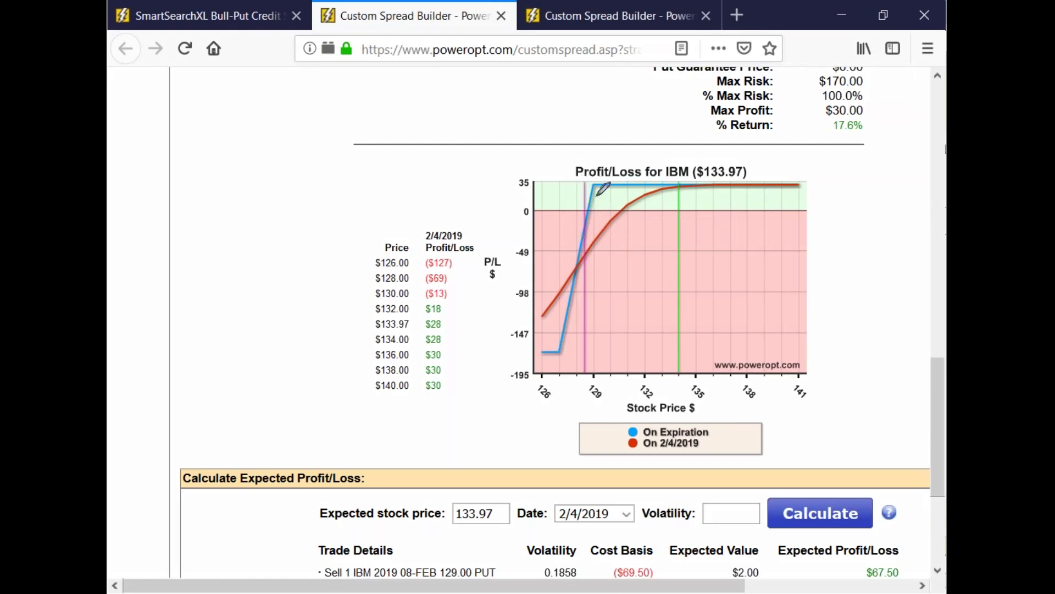
- Mark the 129 strike and sketch two freehand payoff curves over IBM's profit/loss graph, then erase the markings
left_click_drag(592, 175, 593, 200)
left_click_drag(576, 256, 575, 269)
mouse_move(576, 205)
left_mouse_down()
mouse_move(609, 207)
mouse_move(575, 206)
mouse_move(542, 324)
mouse_move(476, 339)
left_mouse_up()
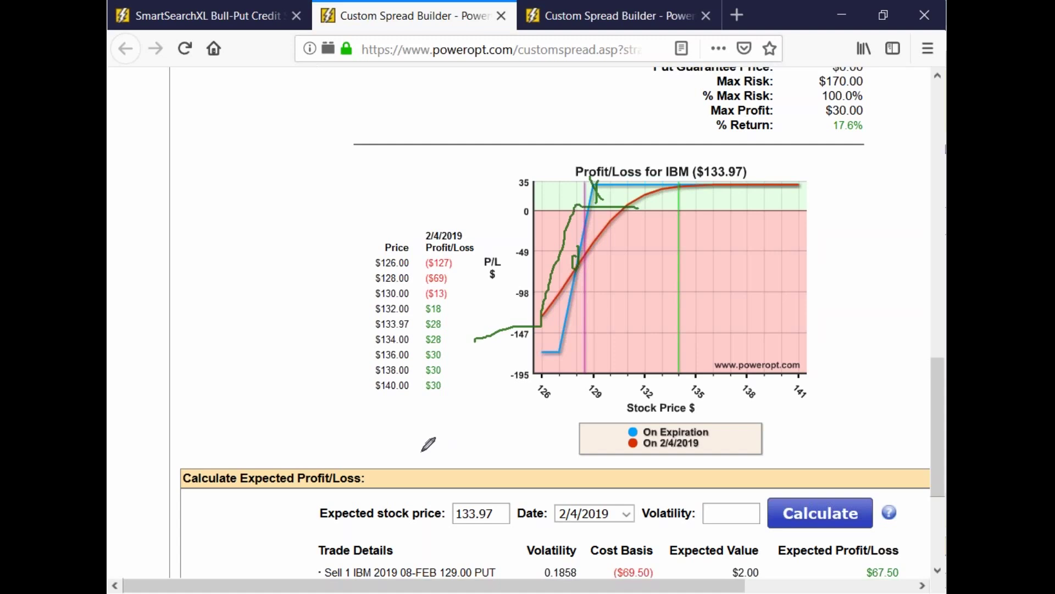
mouse_move(620, 193)
left_mouse_down()
mouse_move(503, 203)
mouse_move(422, 339)
left_mouse_up()
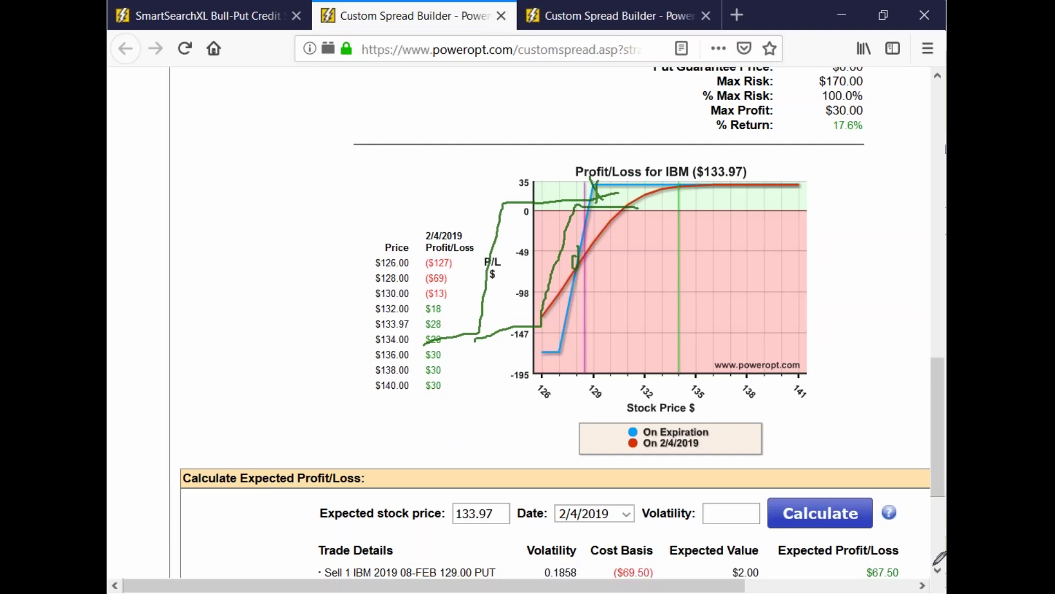
key("Escape")
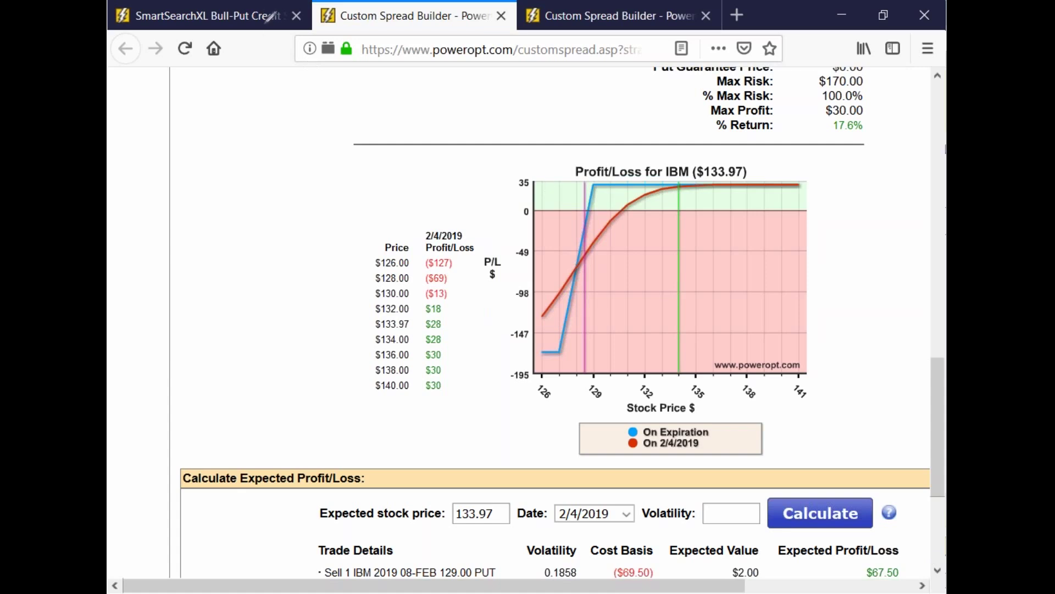
- Return to the bull put credit search and review its criteria and the Active Filters list
left_click(167, 22)
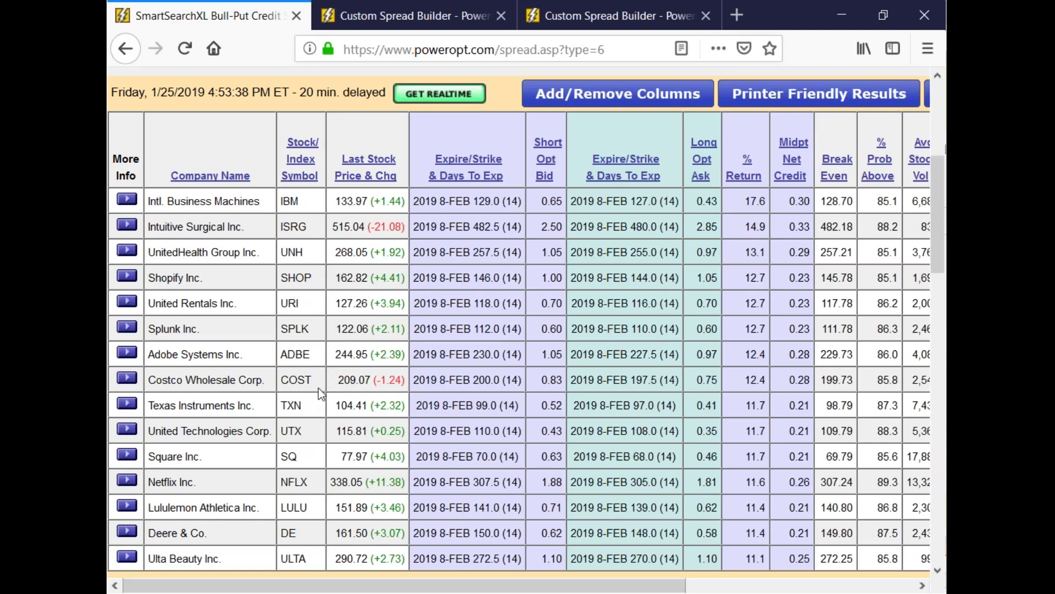
scroll(319, 387, "down", 10)
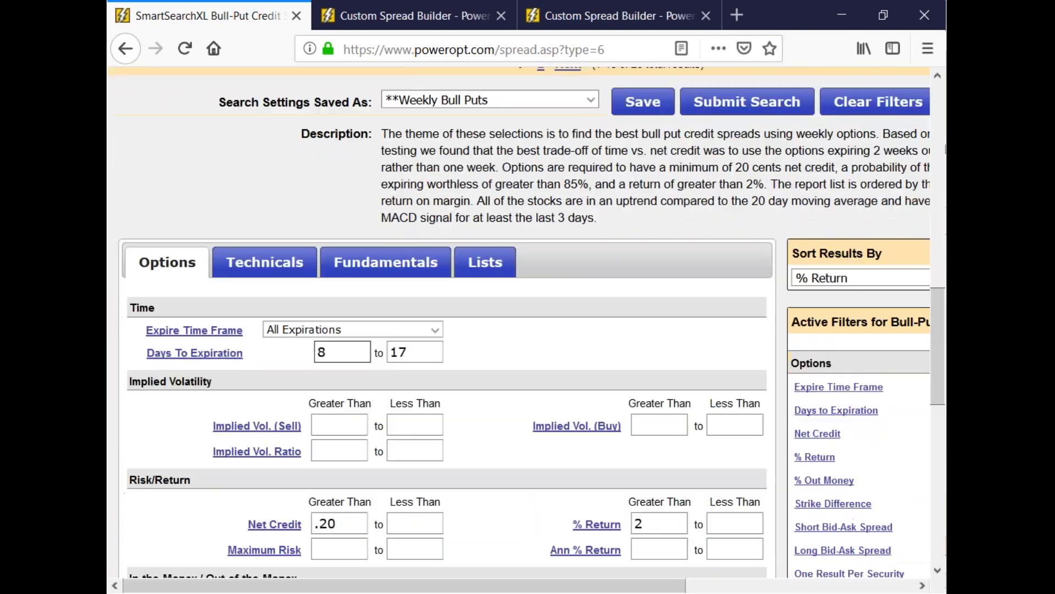
scroll(318, 388, "down", 3)
scroll(319, 388, "down", 2)
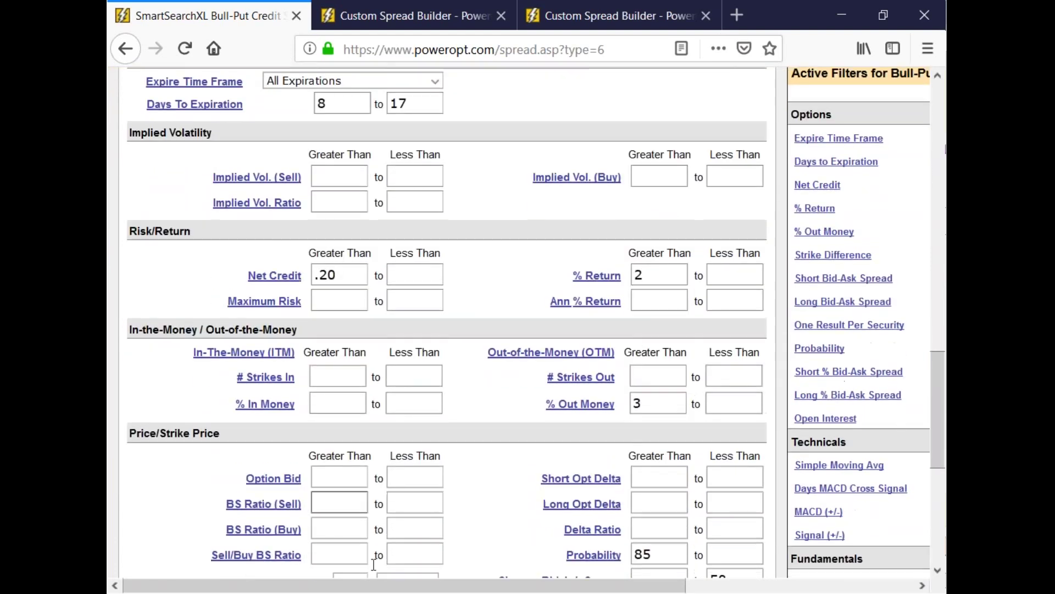
left_click_drag(486, 583, 707, 421)
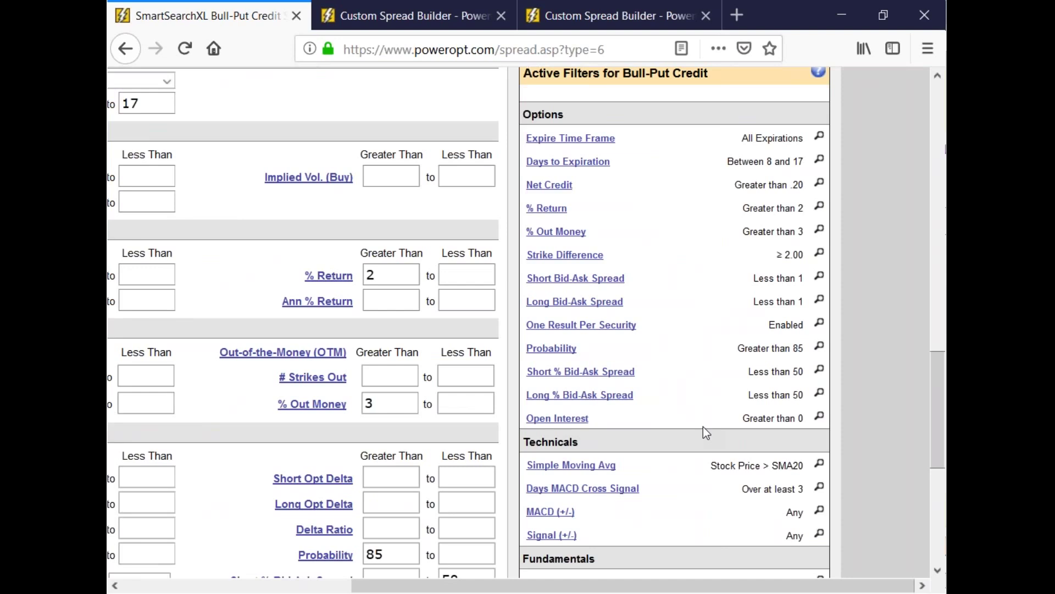
scroll(843, 362, "down", 3)
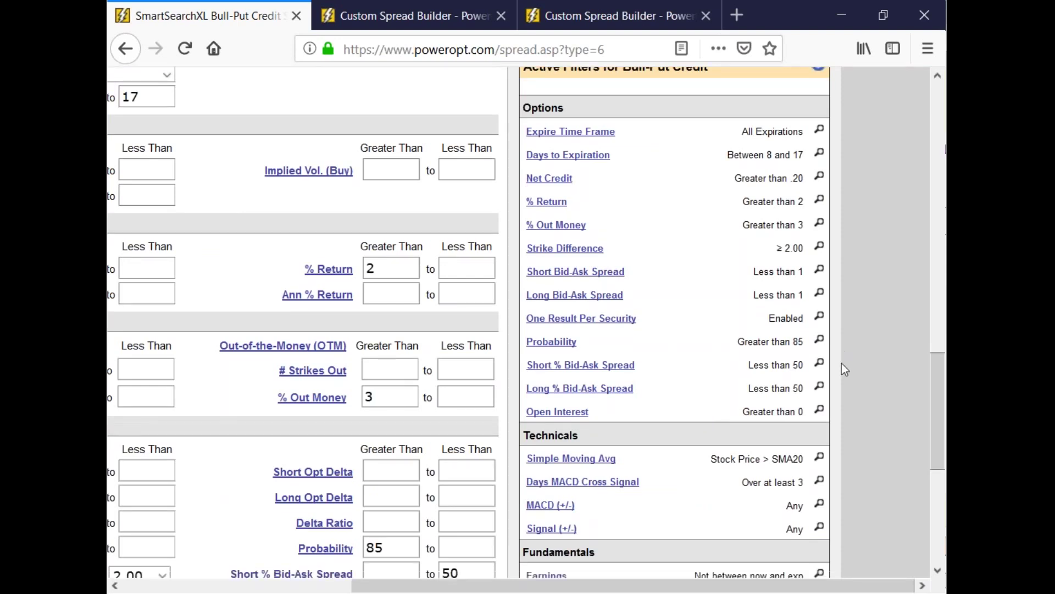
- Circle the moving average and MACD filters, underline the earnings filter, then erase the markings
mouse_move(837, 356)
left_mouse_down()
mouse_move(824, 345)
mouse_move(721, 341)
mouse_move(779, 416)
mouse_move(878, 396)
mouse_move(791, 361)
mouse_move(780, 374)
mouse_move(817, 365)
left_mouse_up()
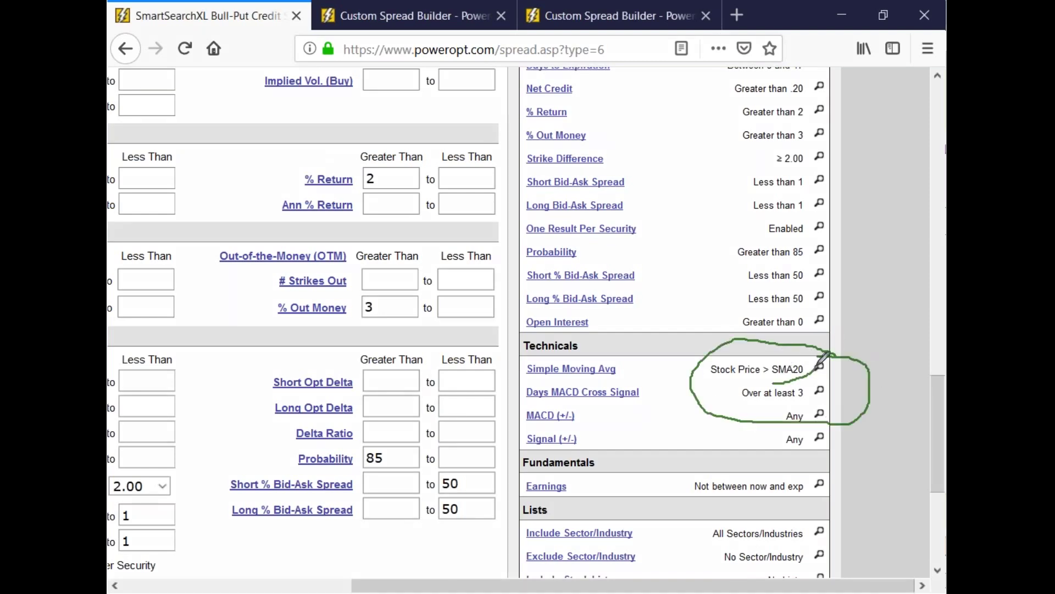
left_click_drag(773, 402, 839, 382)
left_click_drag(821, 491, 641, 490)
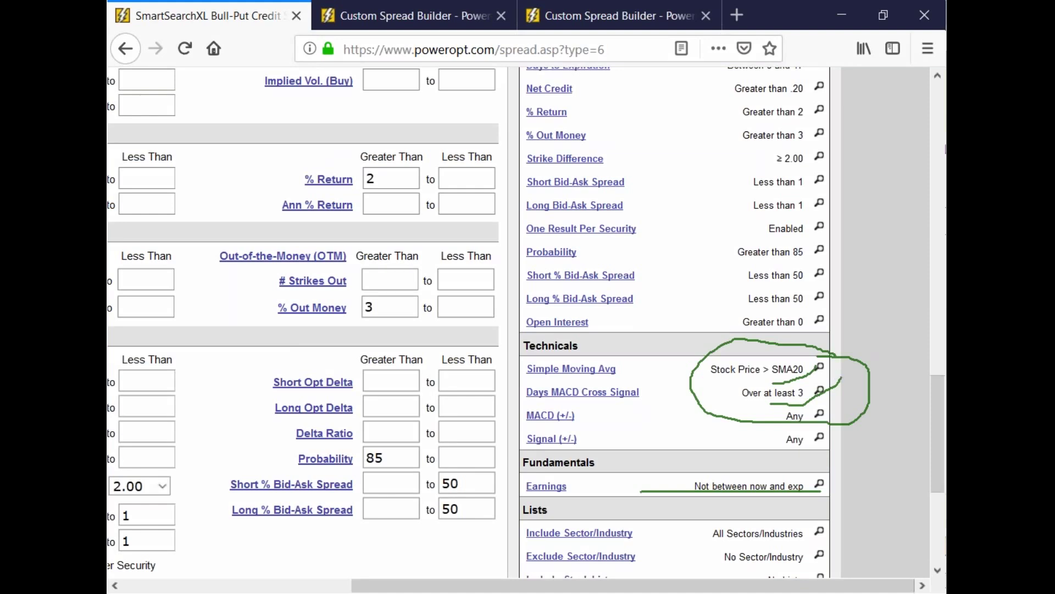
key("Escape")
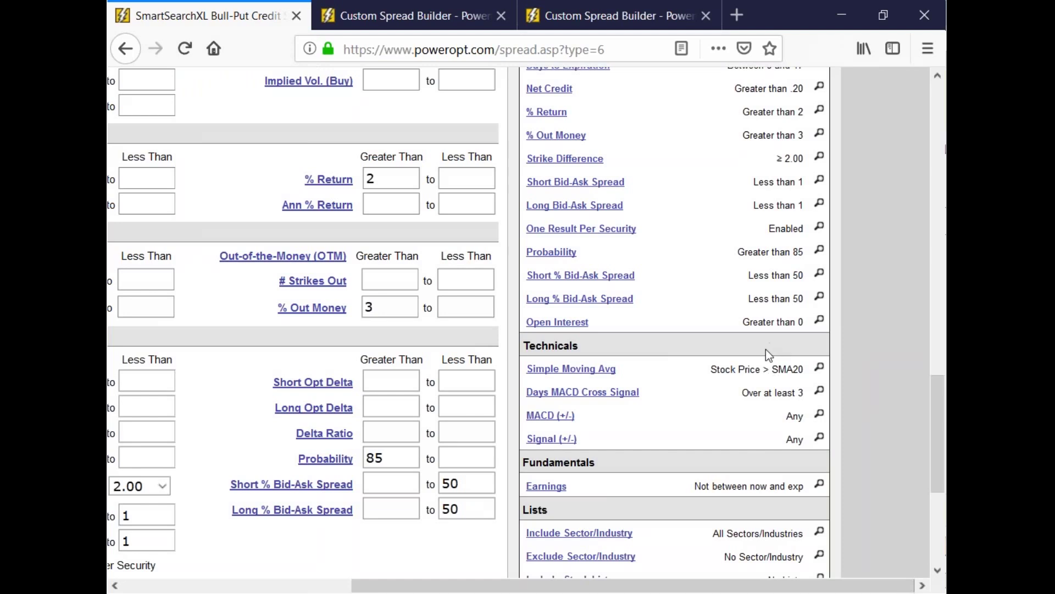
scroll(767, 350, "up", 2)
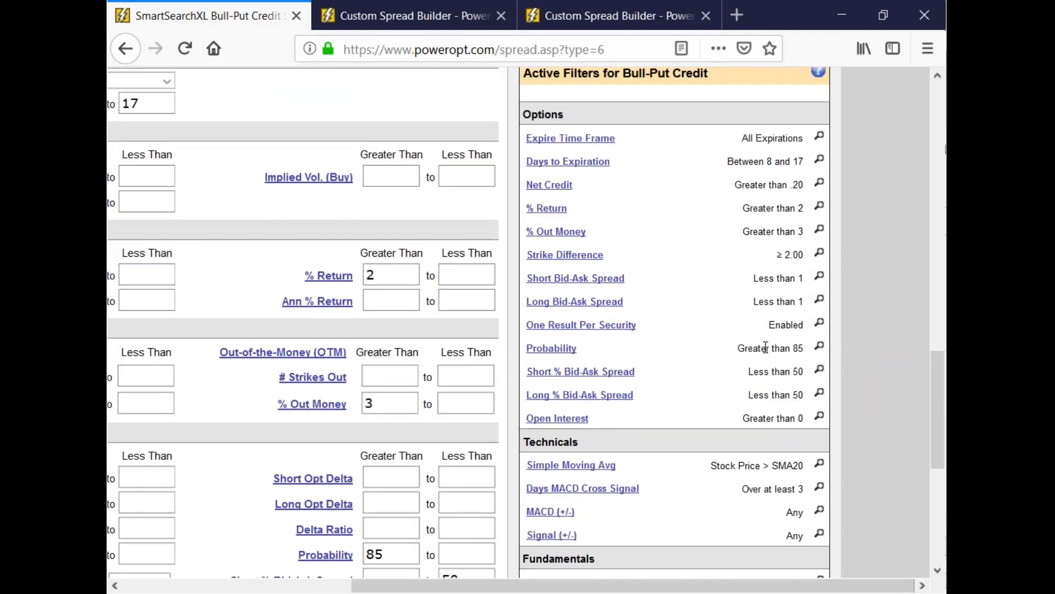
- Read the explanations of the Implied Vol. (Sell) and Implied Vol. (Buy) filters in the search's Options criteria
scroll(765, 352, "up", 2)
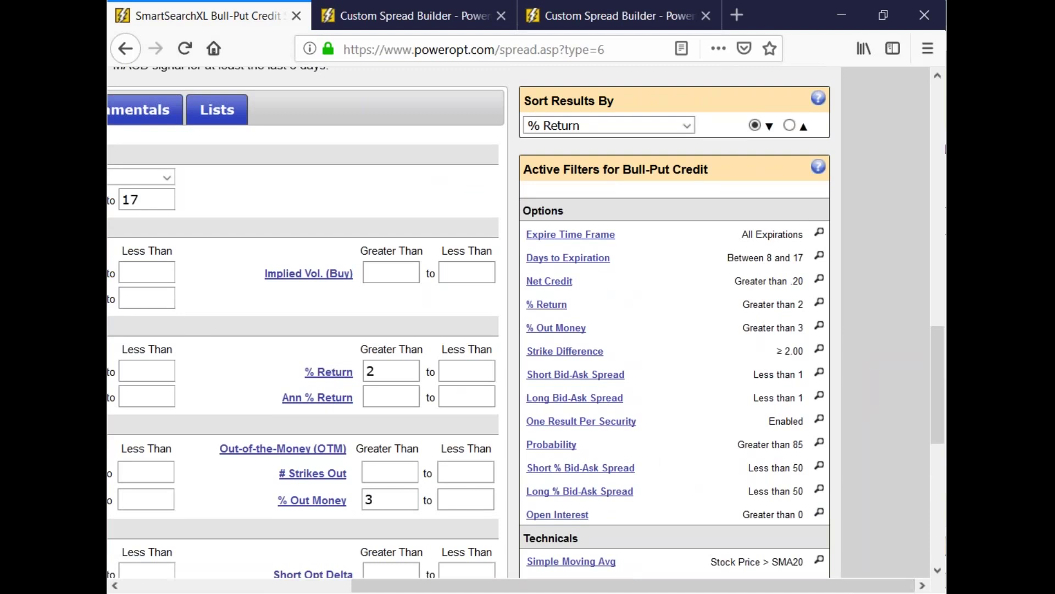
left_click_drag(632, 586, 403, 585)
mouse_move(573, 279)
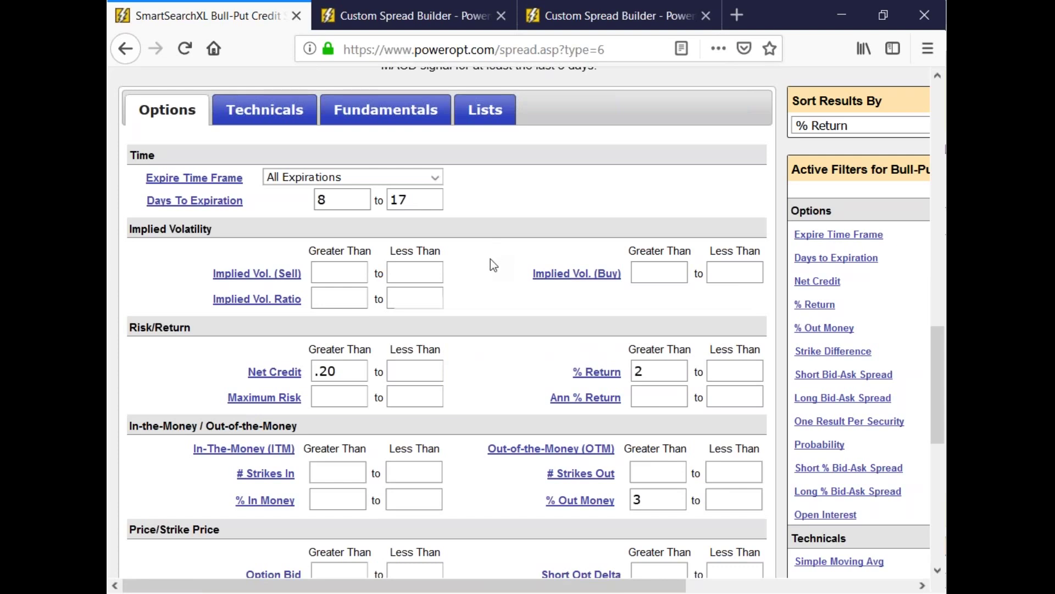
left_click(256, 290)
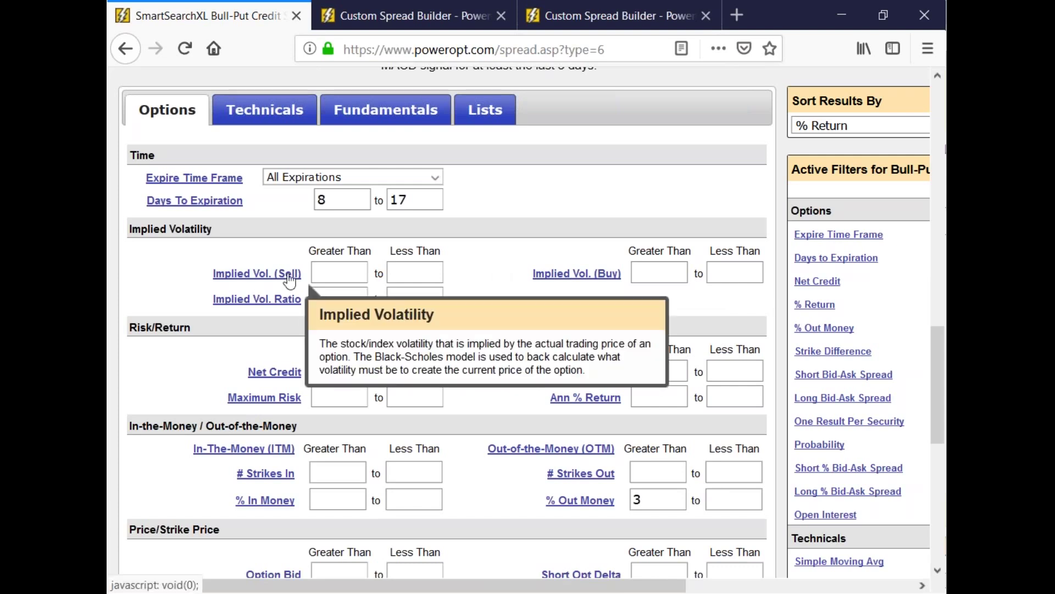
left_click(577, 273)
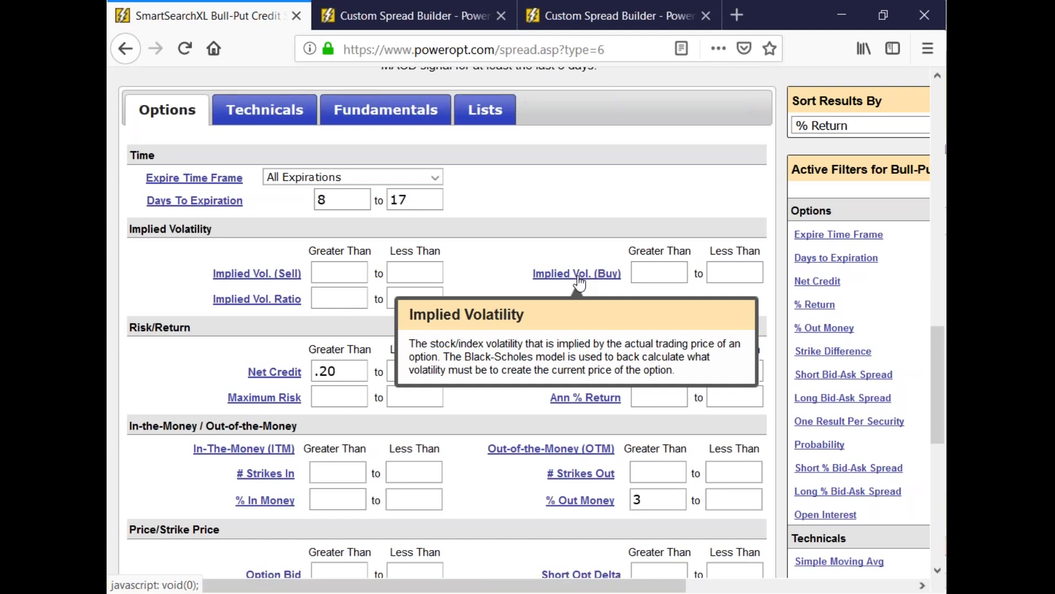
- Return to the search results and highlight IBM's short and long strikes and Intuitive Surgical's short option bid and long option ask
scroll(598, 213, "up", 3)
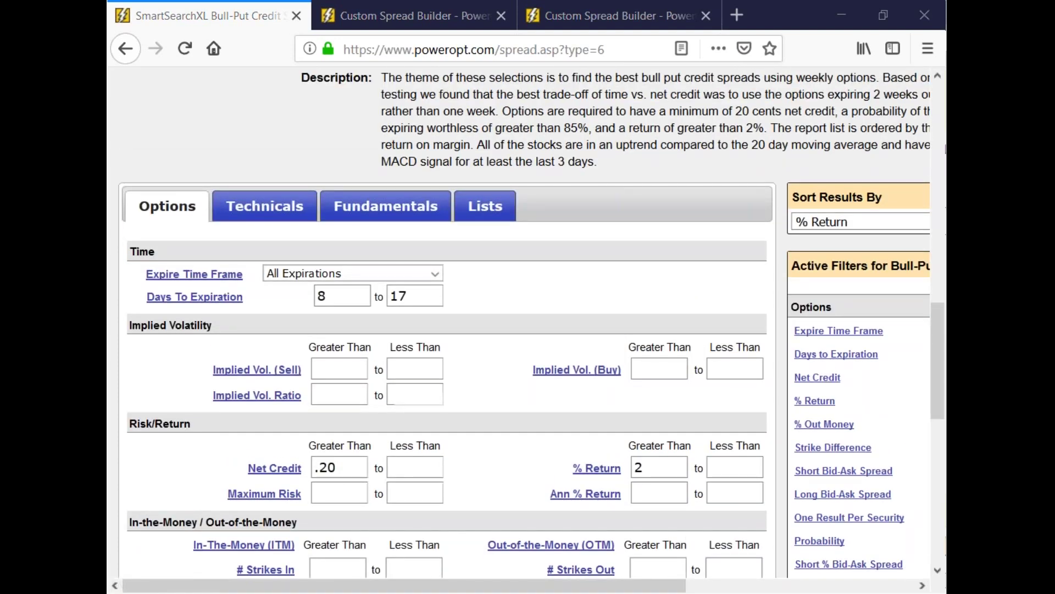
scroll(624, 384, "up", 10)
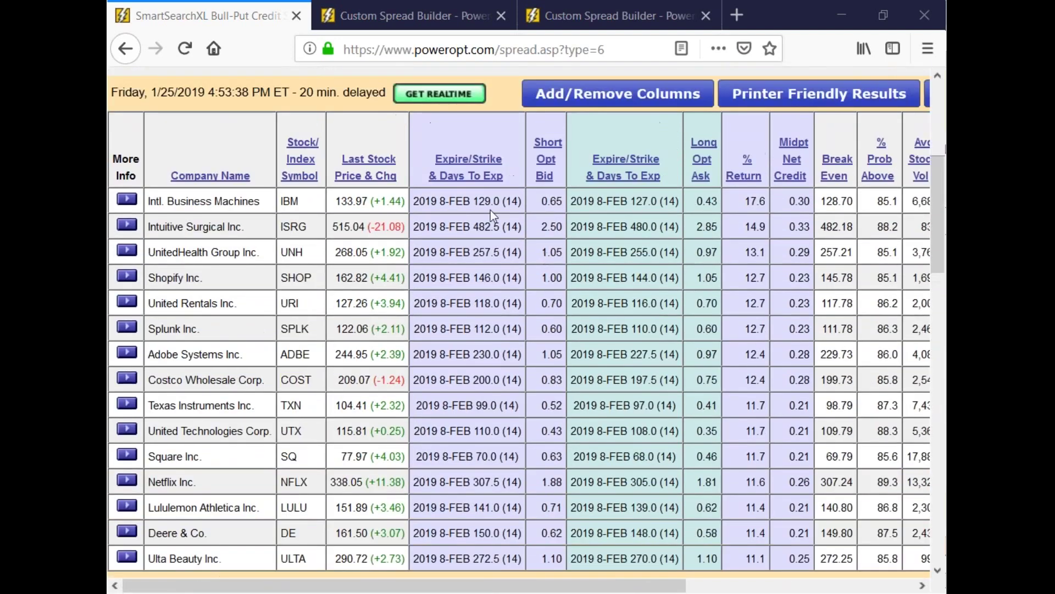
left_click_drag(472, 201, 666, 203)
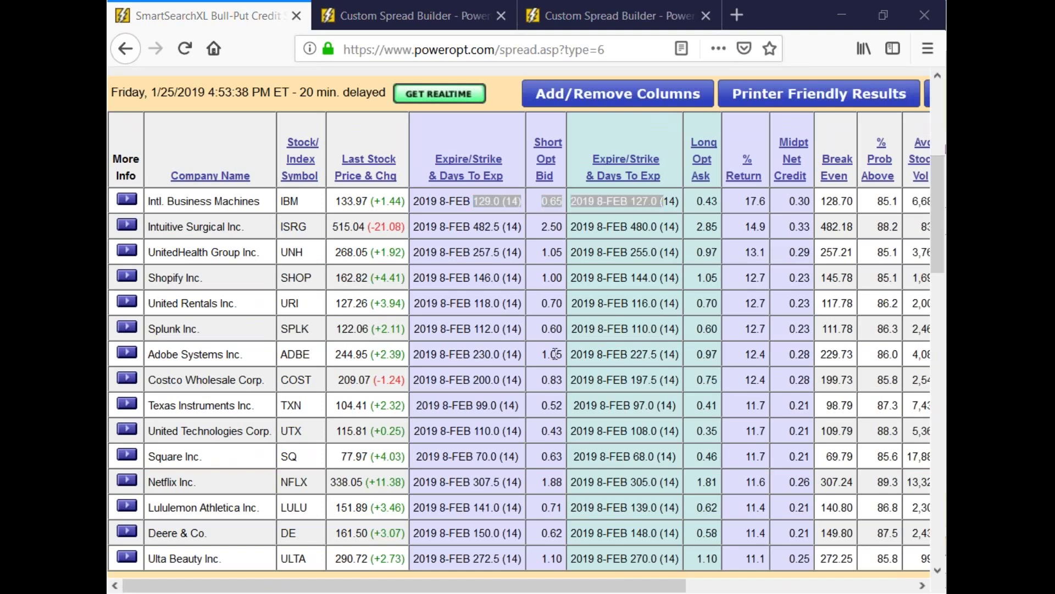
left_click(701, 219)
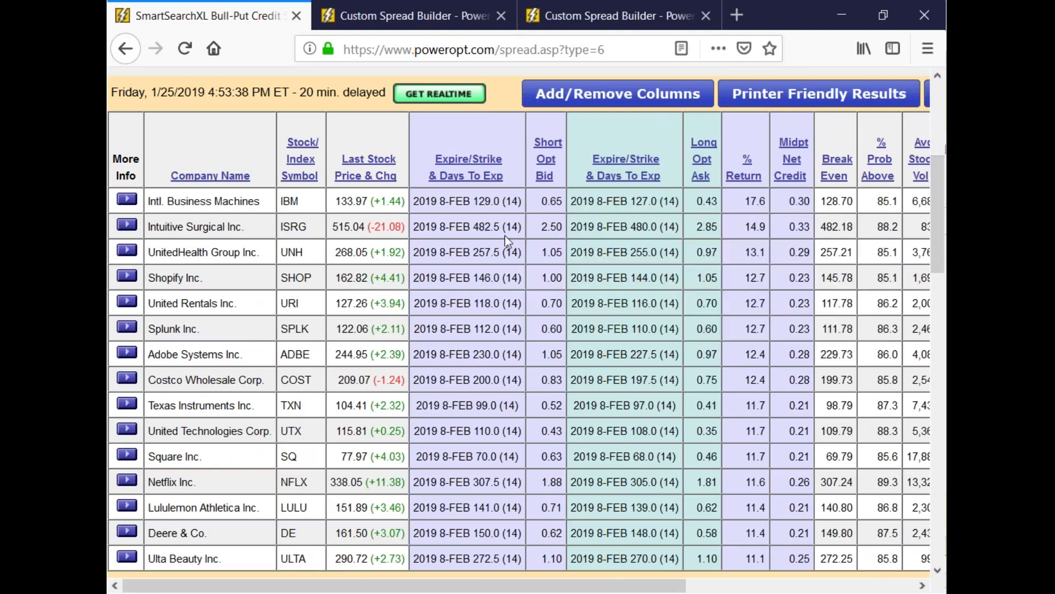
left_click_drag(535, 232, 566, 227)
left_click_drag(694, 230, 718, 225)
- Filter the weekly bull put search to stock prices between 108 and 120 and run it
scroll(523, 307, "down", 8)
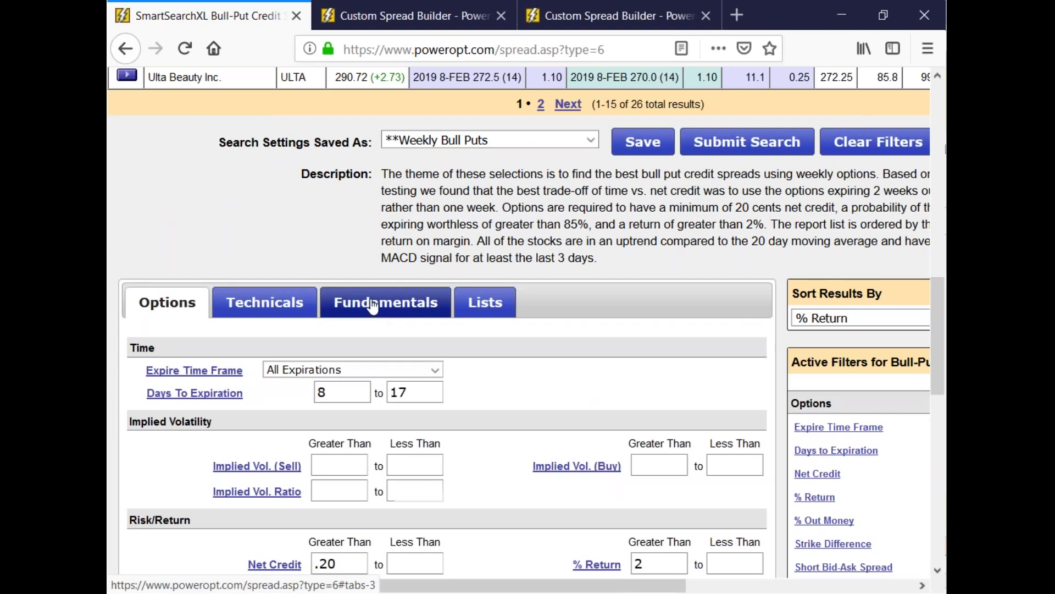
left_click(258, 309)
left_click(385, 303)
left_click(333, 391)
type("108")
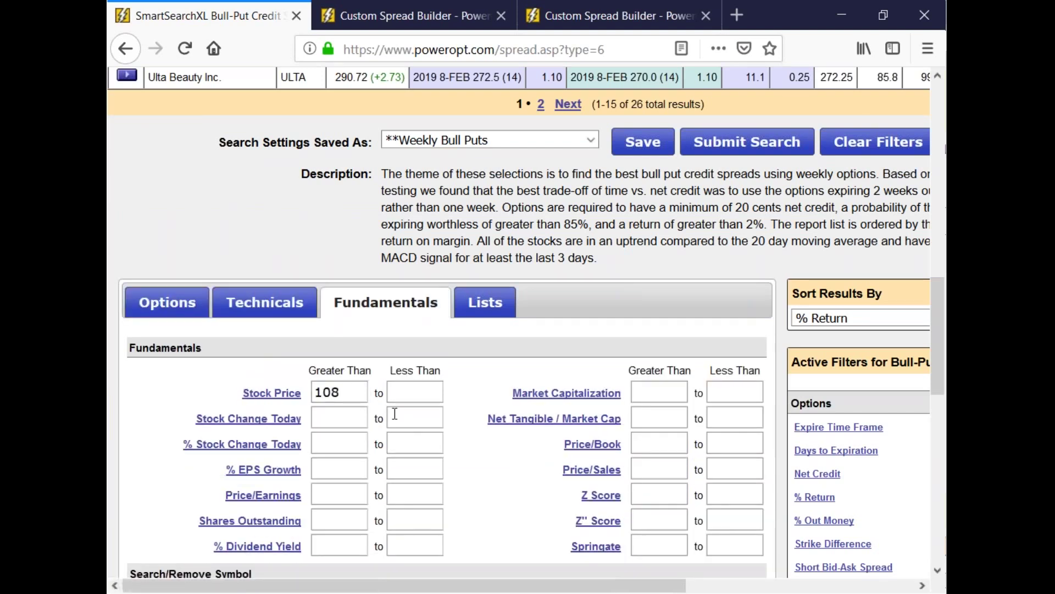
left_click(407, 393)
type("120")
left_click(747, 145)
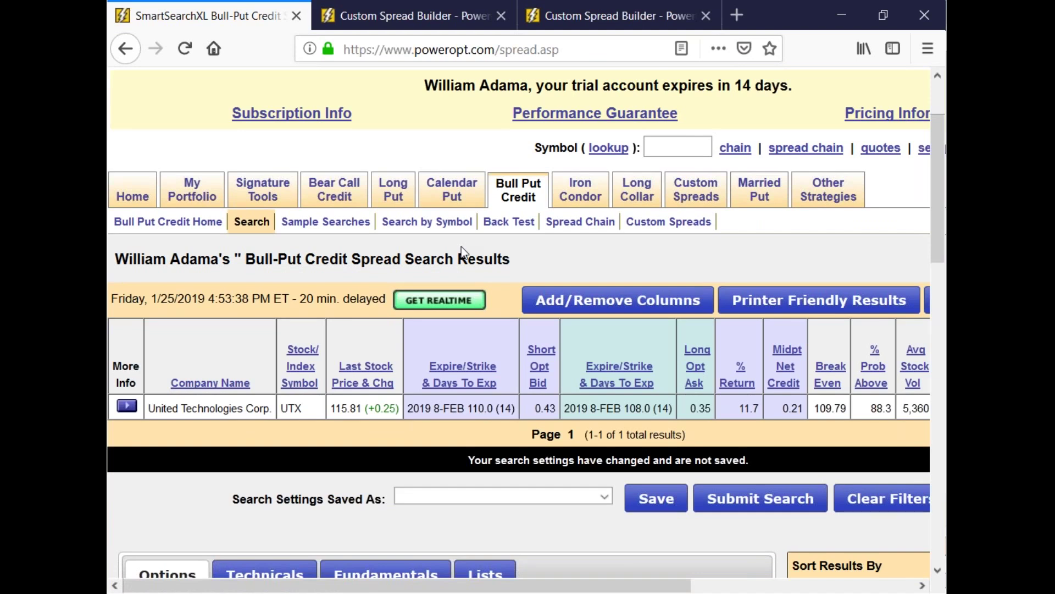
- Set the fundamental stock price filter to between 120 and 135 and rerun the bull put search
scroll(460, 246, "down", 4)
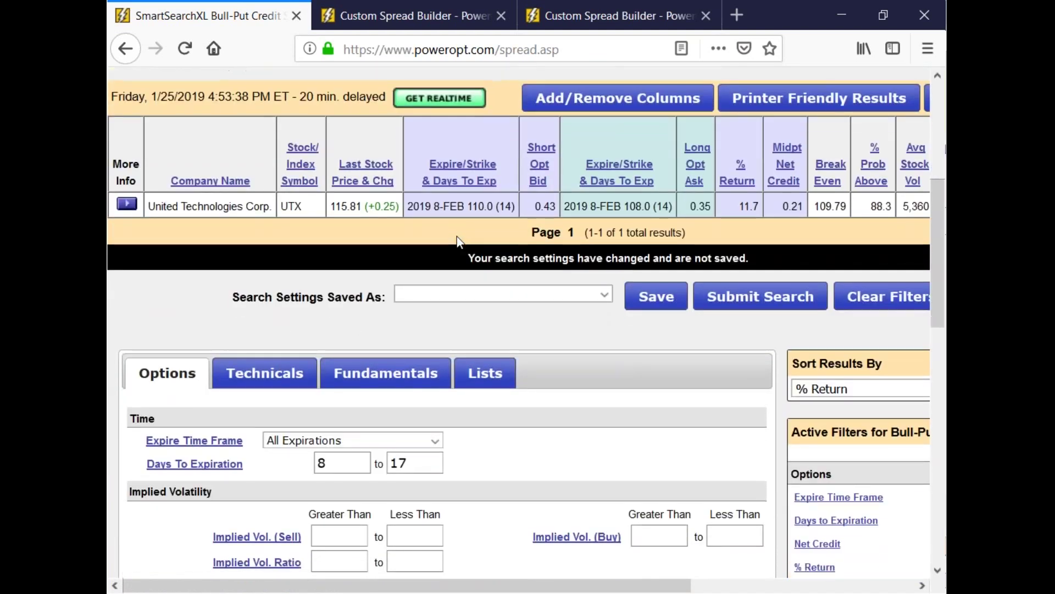
scroll(457, 236, "down", 3)
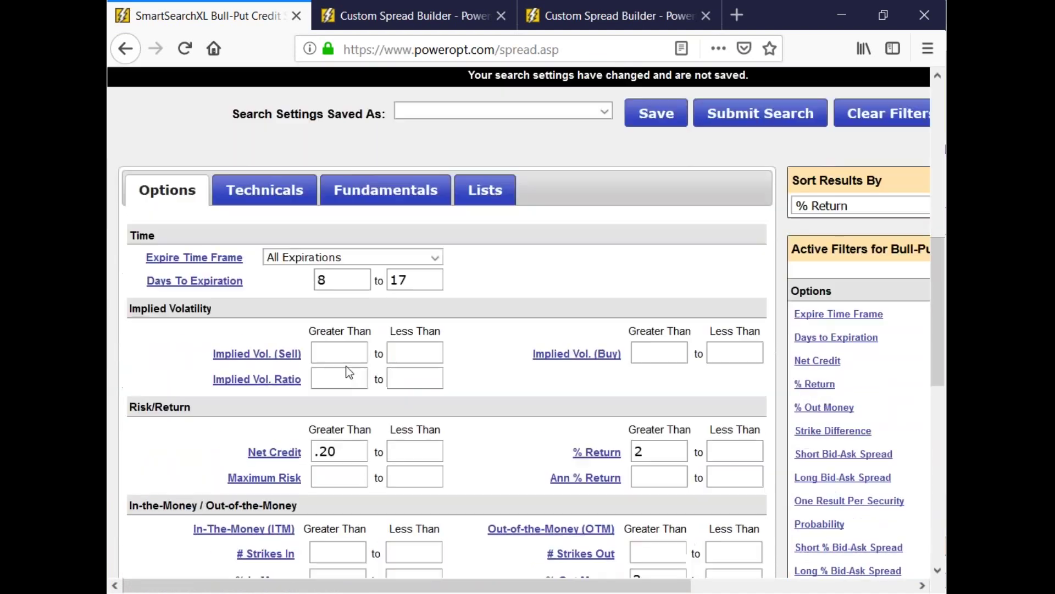
left_click(278, 198)
left_click(385, 189)
left_click(341, 278)
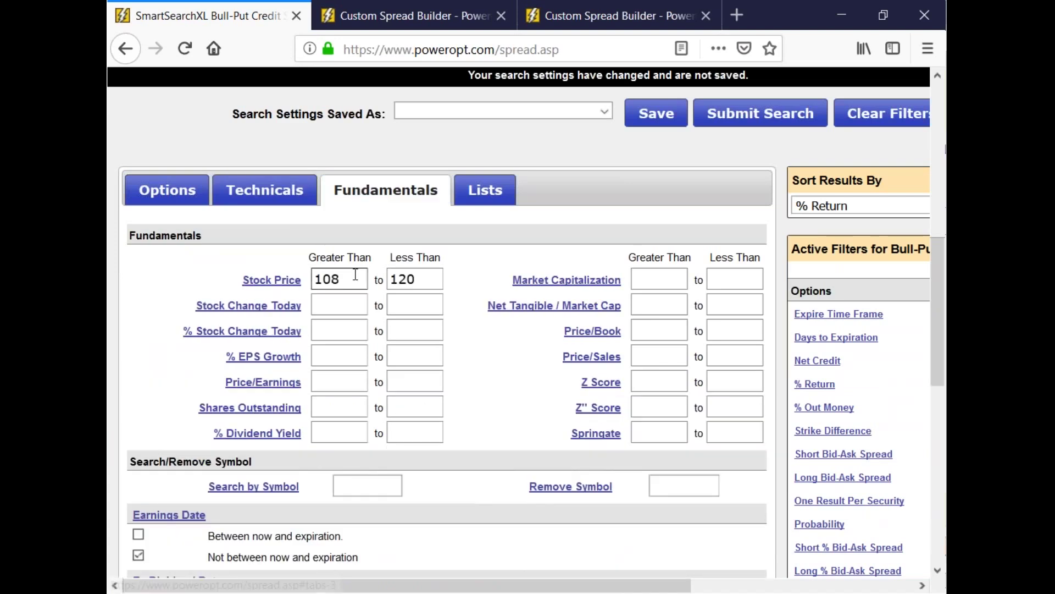
key("BackSpace")
type("5")
key("Tab")
type("135")
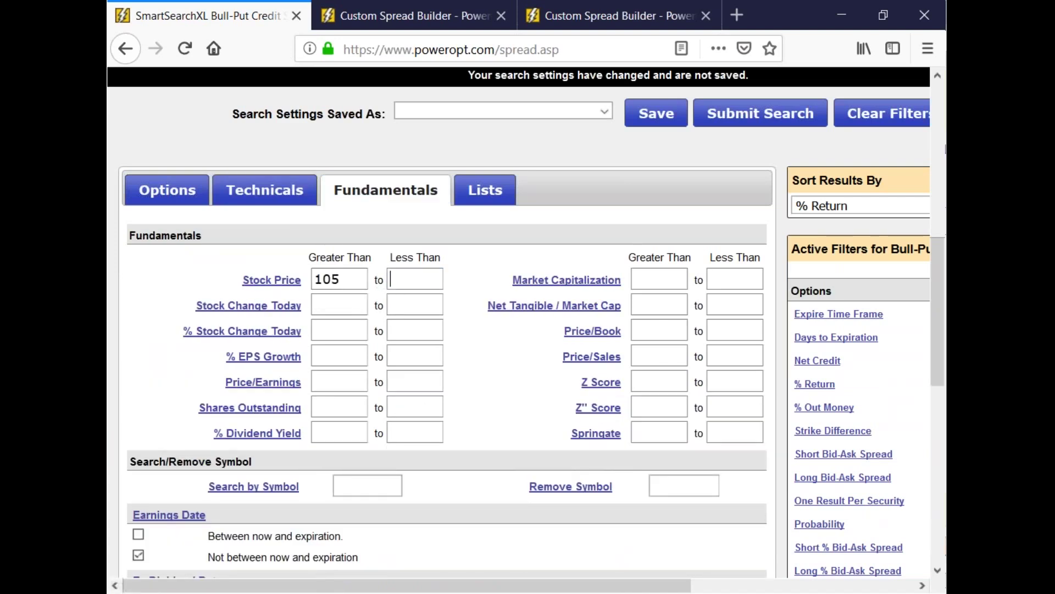
double_click(354, 283)
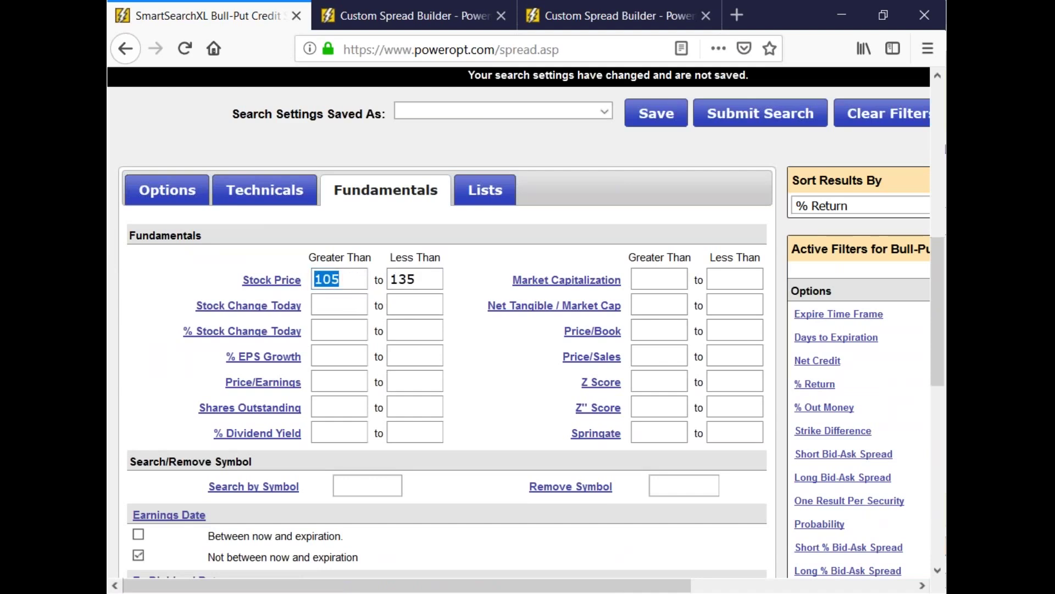
key("BackSpace")
type("120")
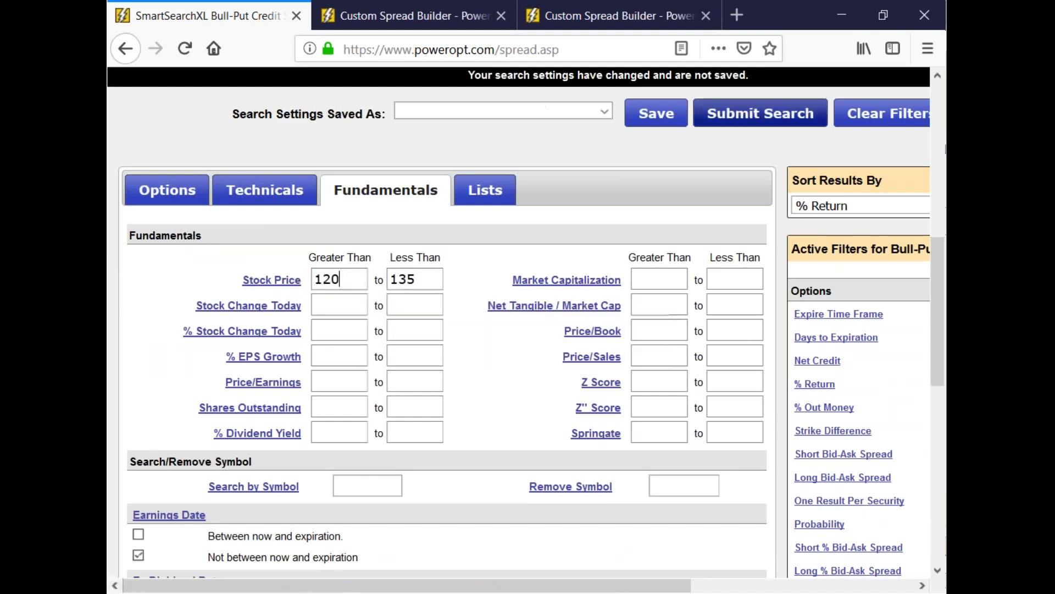
left_click(760, 113)
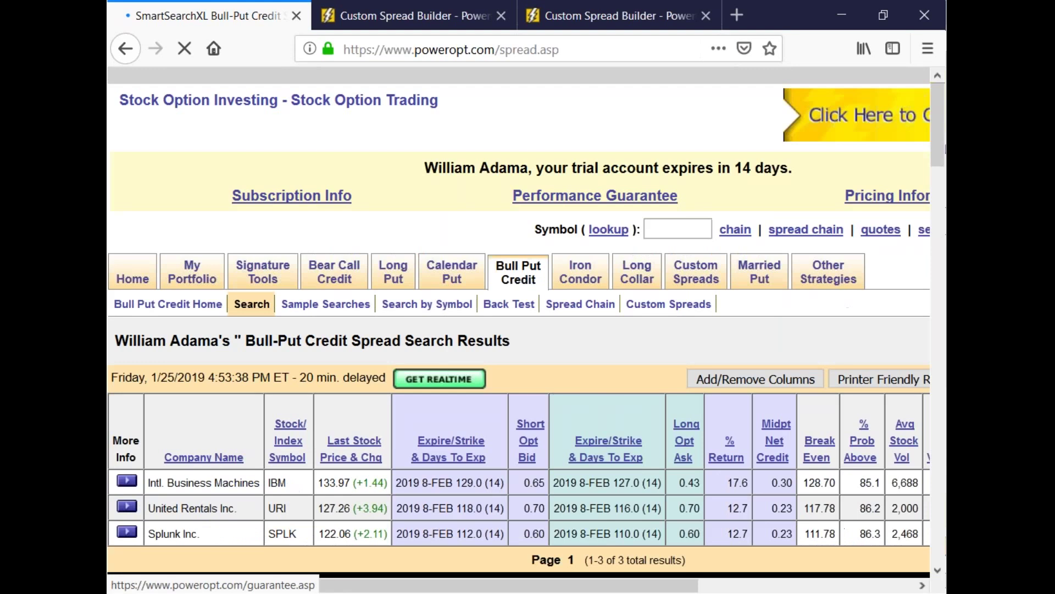
- Lower the minimum stock price in the fundamental filters to 110 and rerun the bull put search
scroll(642, 351, "down", 5)
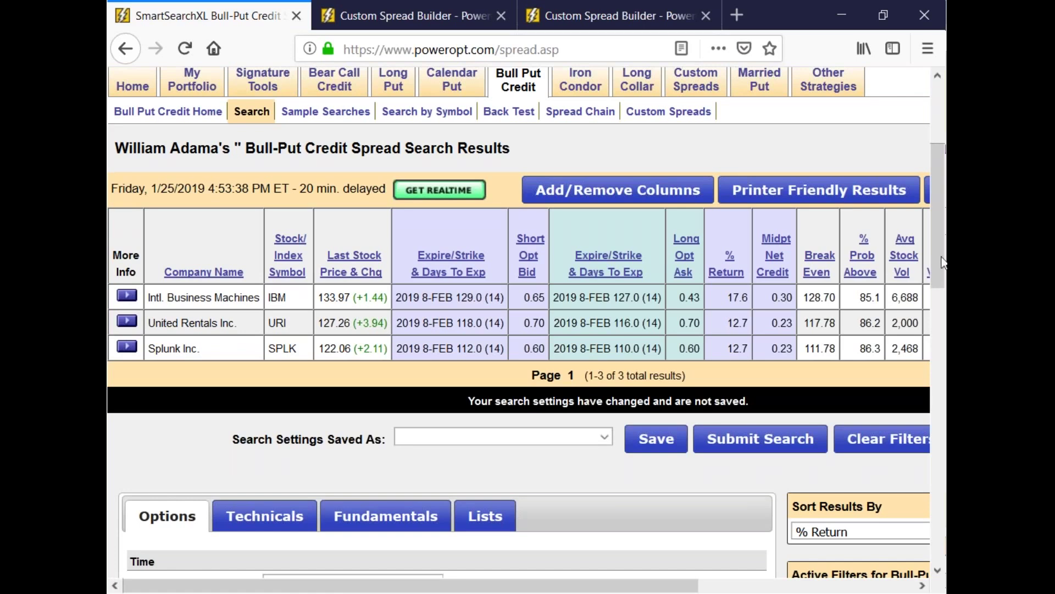
scroll(526, 329, "down", 2)
scroll(421, 341, "down", 6)
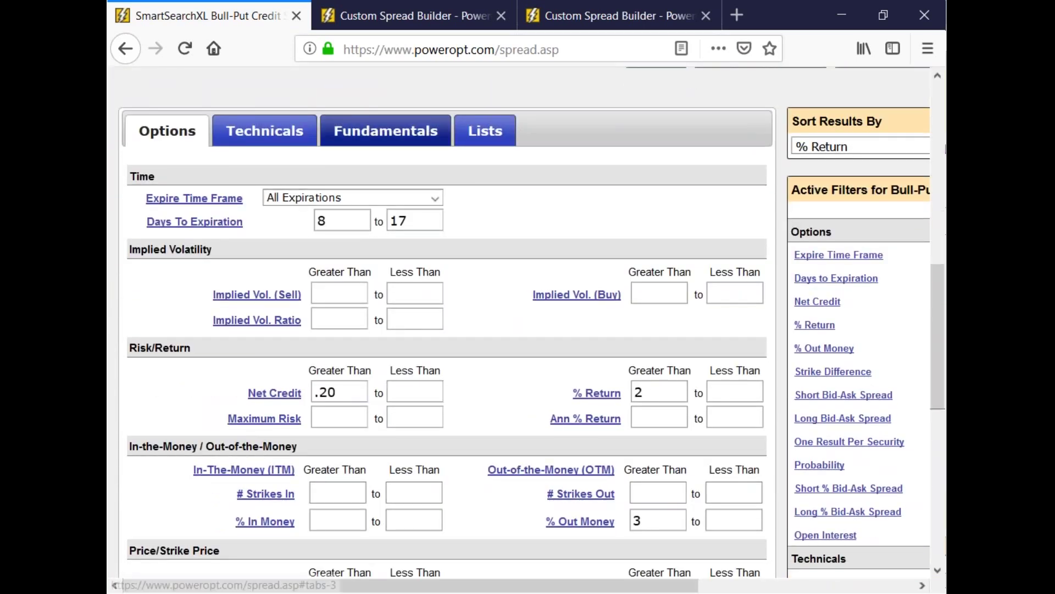
left_click(386, 130)
left_click(341, 222)
key("BackSpace")
key("BackSpace")
type("15")
key("BackSpace")
type("0")
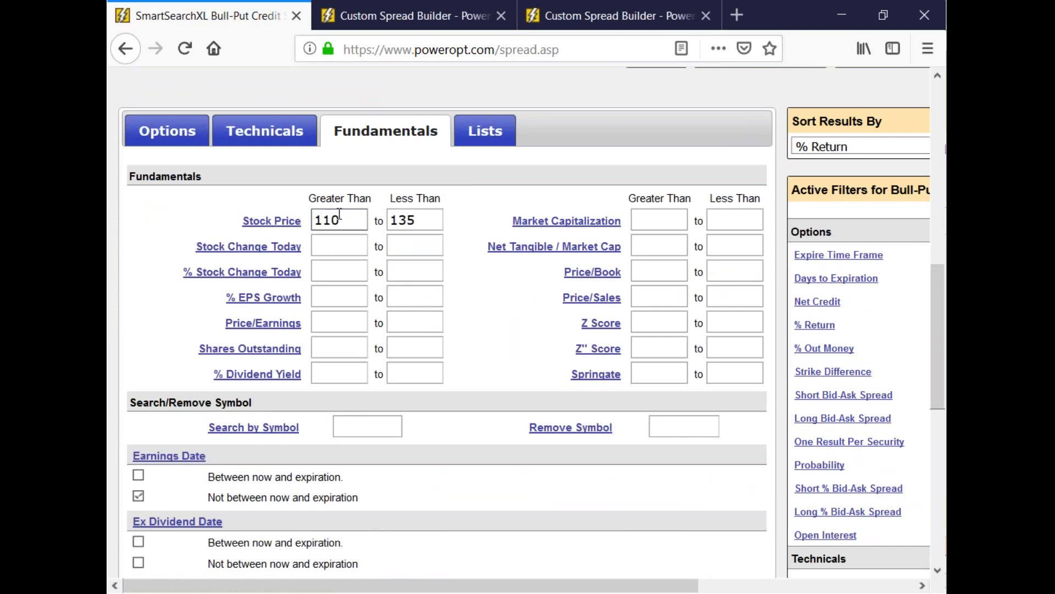
scroll(760, 94, "up", 4)
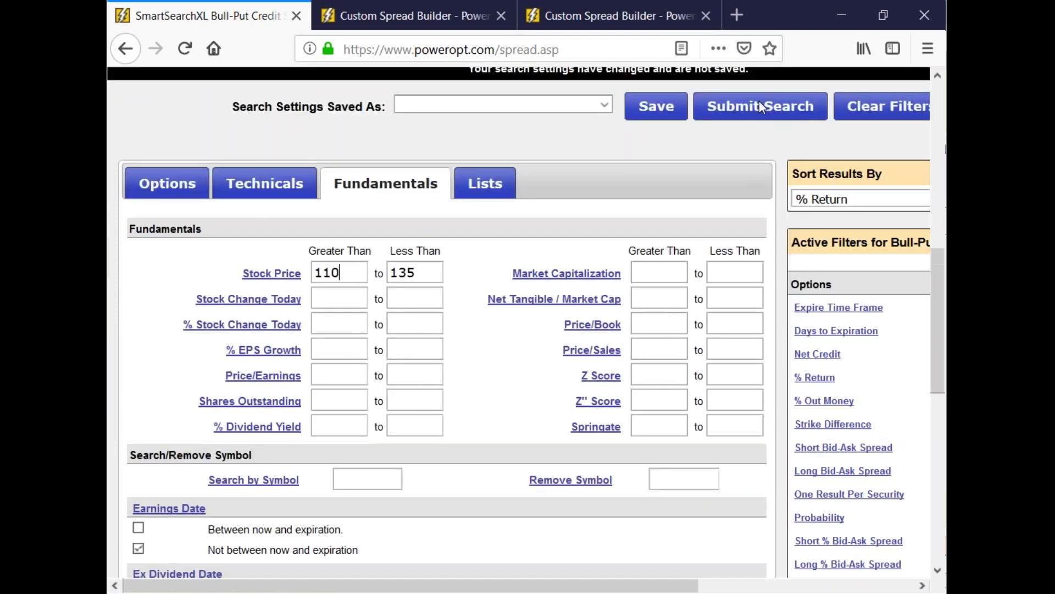
left_click(757, 245)
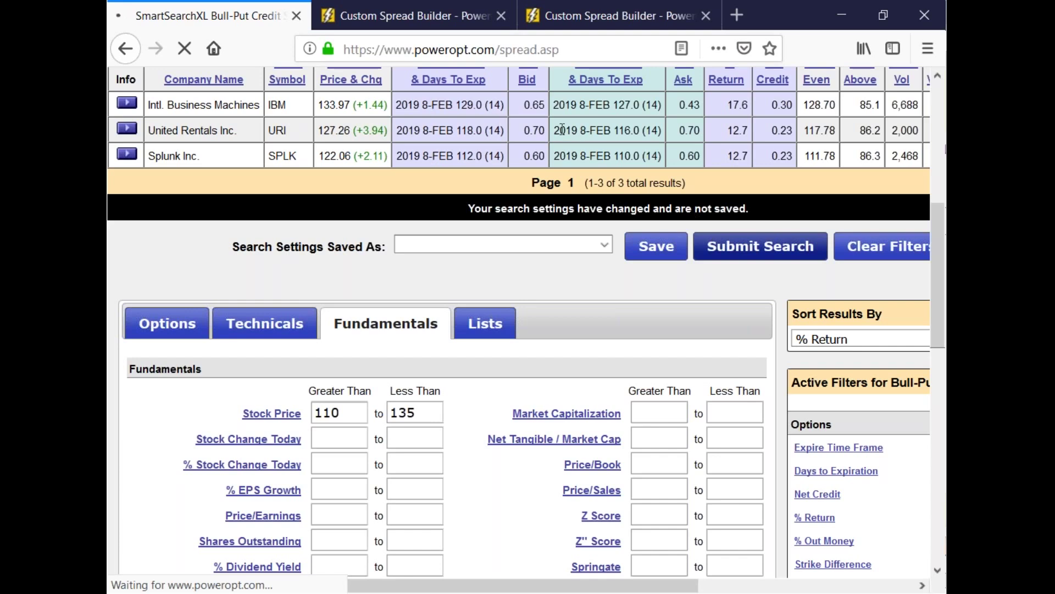
- Highlight United Rentals' short strike and last stock price, then United Technologies' short strike in the search results
scroll(551, 256, "down", 5)
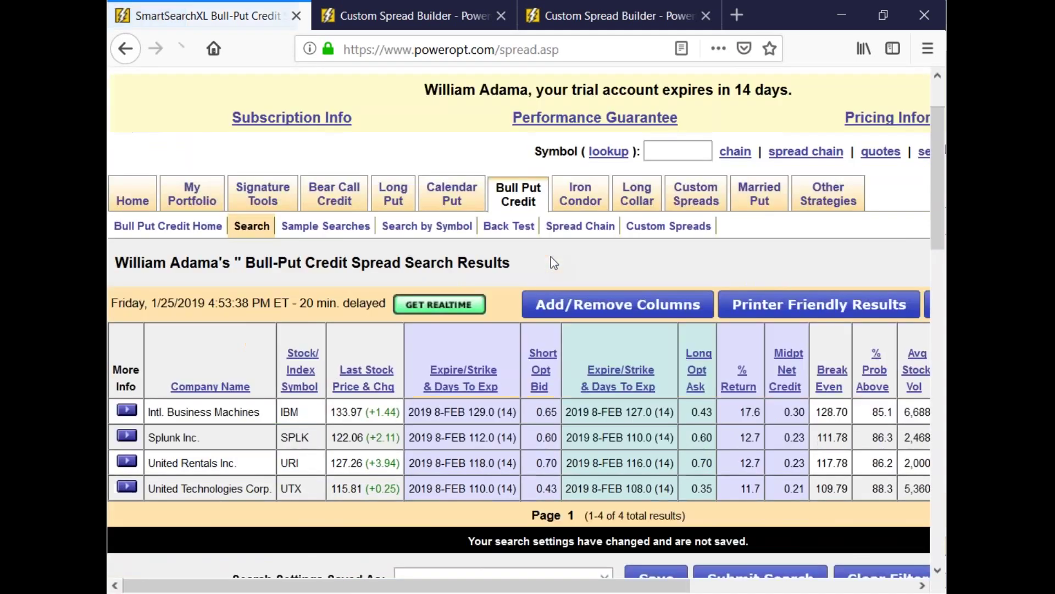
left_click_drag(471, 324, 495, 349)
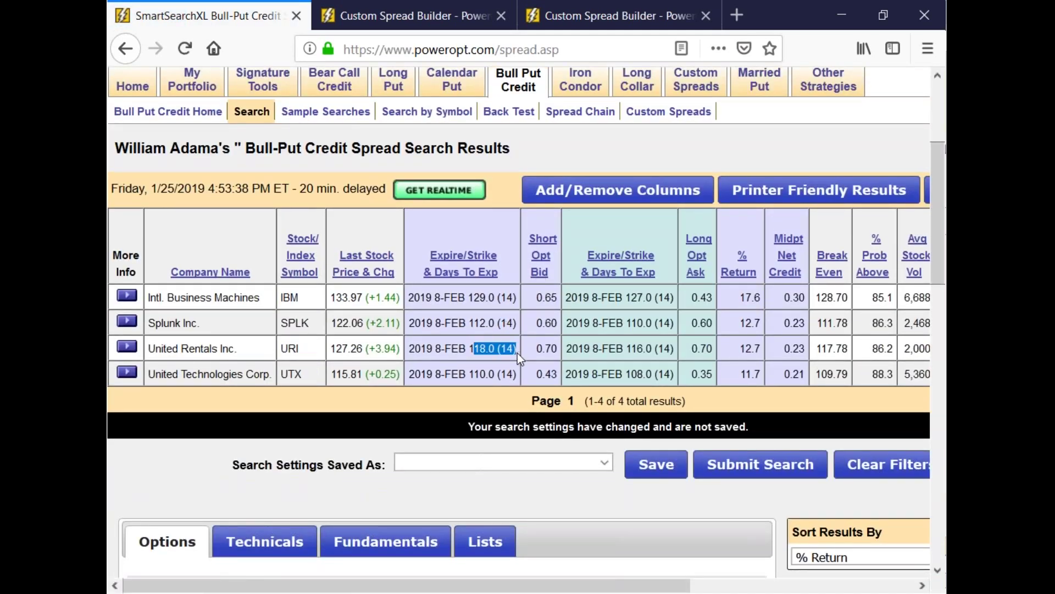
left_click_drag(336, 350, 356, 350)
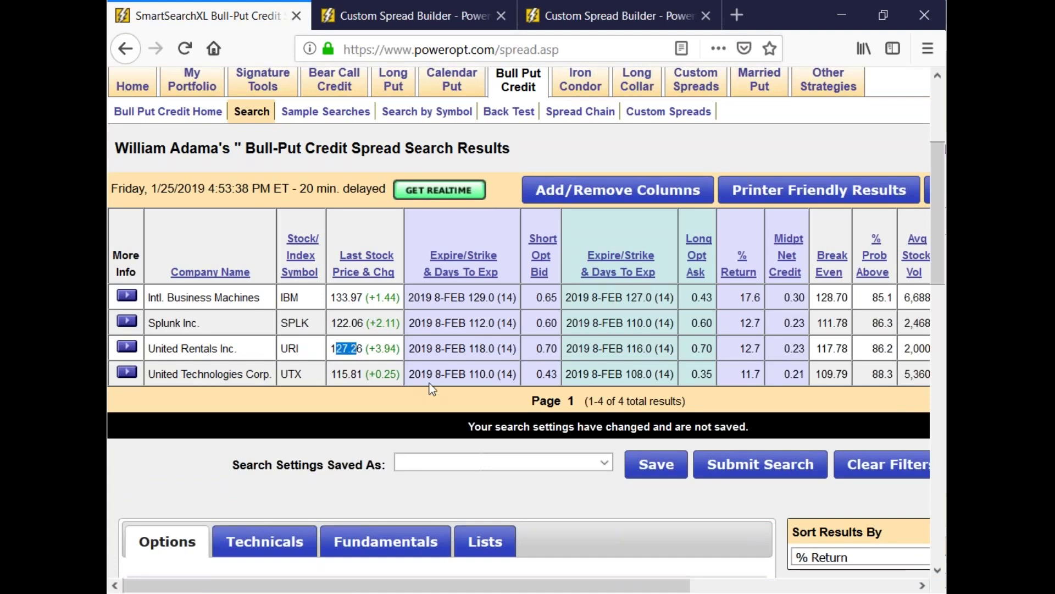
left_click_drag(470, 348, 506, 324)
left_click_drag(470, 374, 517, 376)
scroll(487, 395, "down", 2)
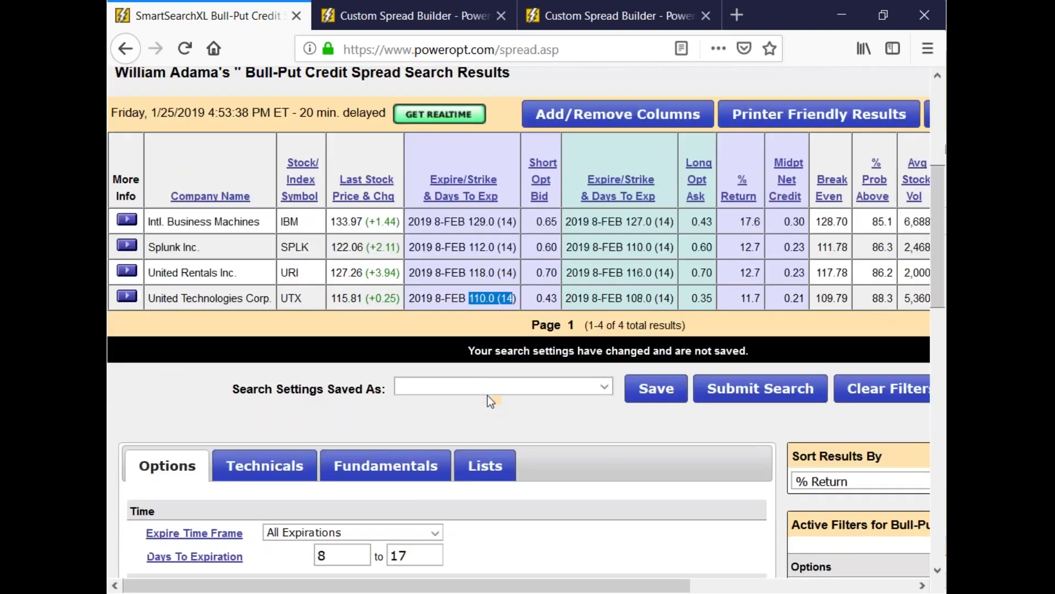
- Highlight the short option bids of Splunk, United Rentals and United Technologies for comparison
left_click_drag(379, 586, 393, 587)
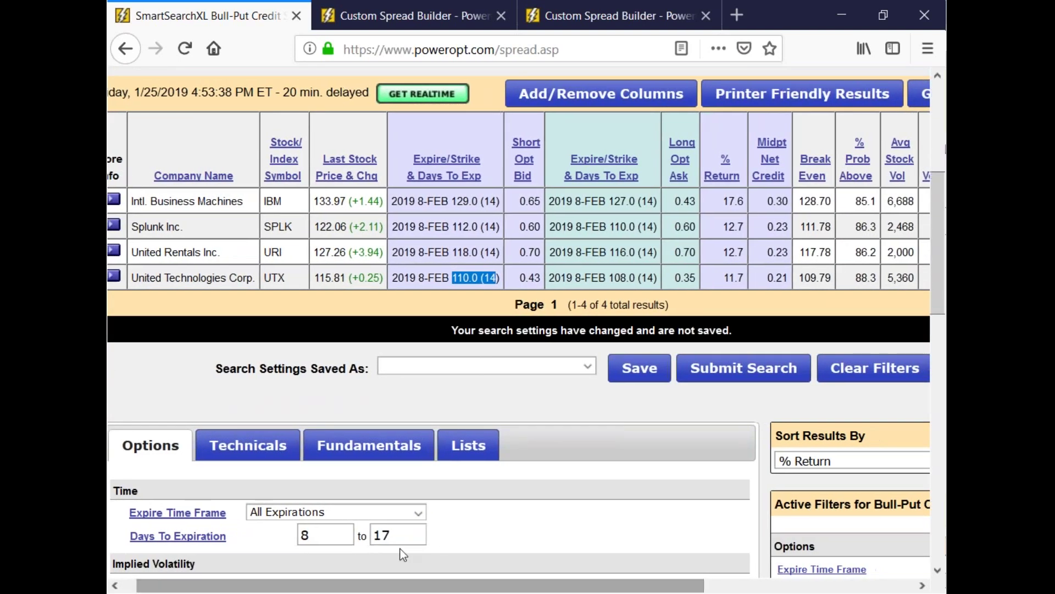
left_click(528, 226)
left_click_drag(528, 227, 541, 254)
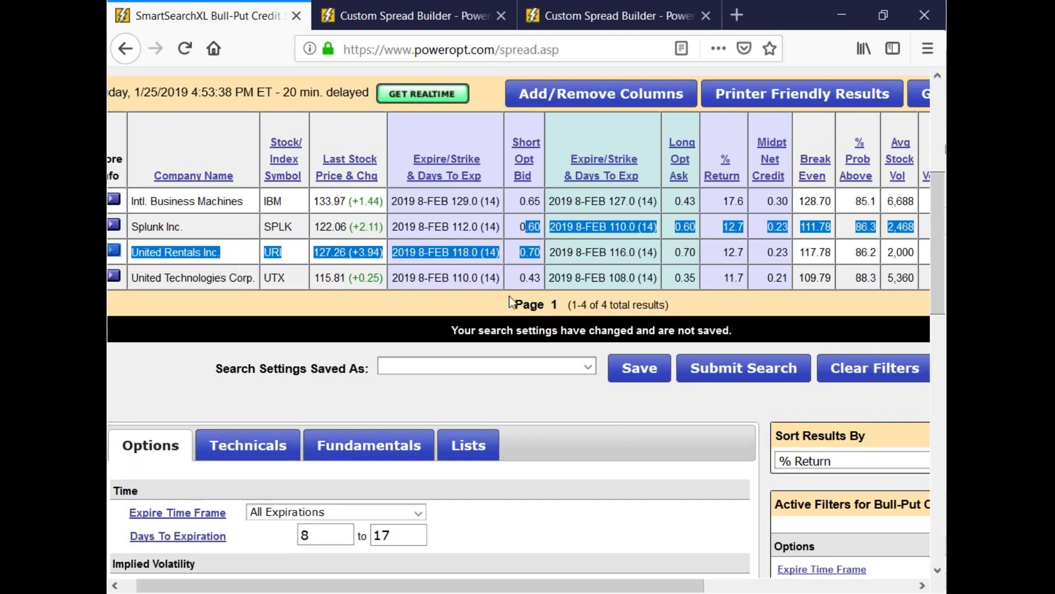
double_click(526, 275)
left_click(272, 287)
- Circle the short option bids below IBM's and the midpoint net credits by hand, and mark Splunk's long option ask
left_click_drag(466, 585, 677, 586)
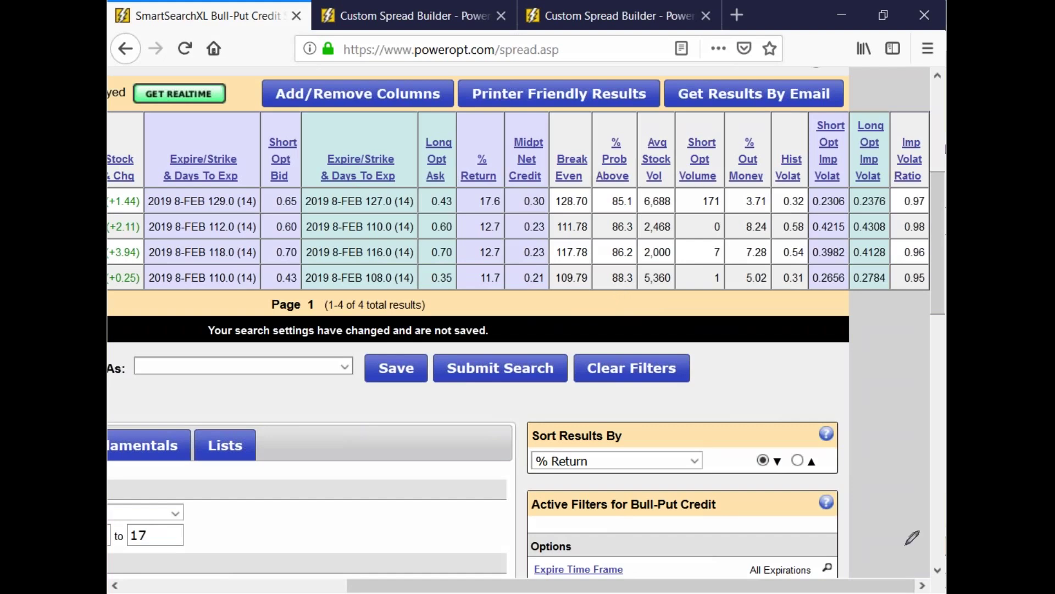
mouse_move(536, 586)
left_mouse_down()
mouse_move(325, 587)
mouse_move(537, 587)
left_mouse_up()
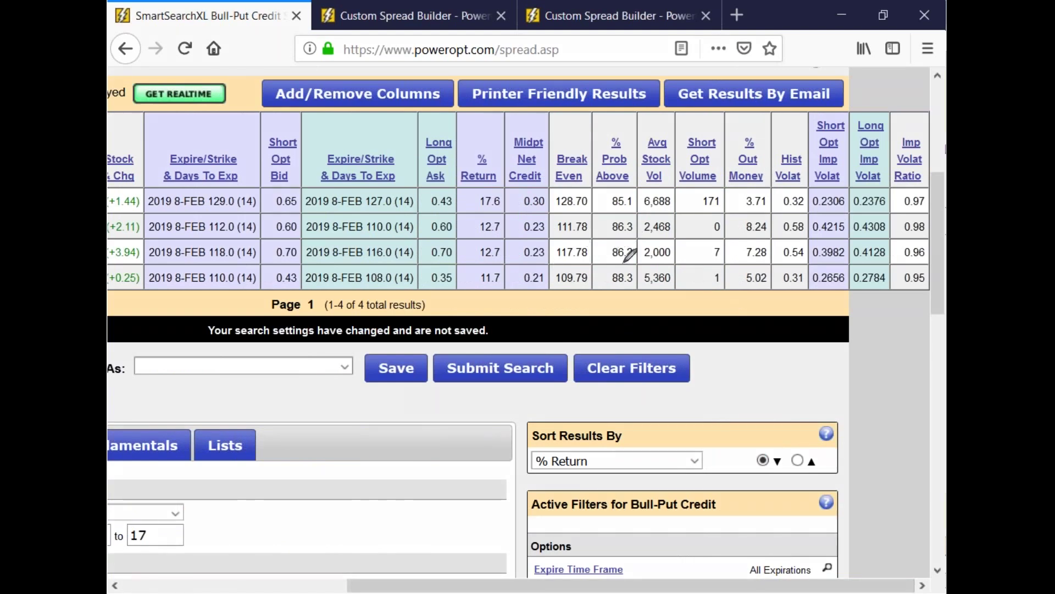
mouse_move(300, 261)
left_mouse_down()
mouse_move(246, 257)
mouse_move(302, 284)
mouse_move(277, 211)
mouse_move(262, 304)
left_mouse_up()
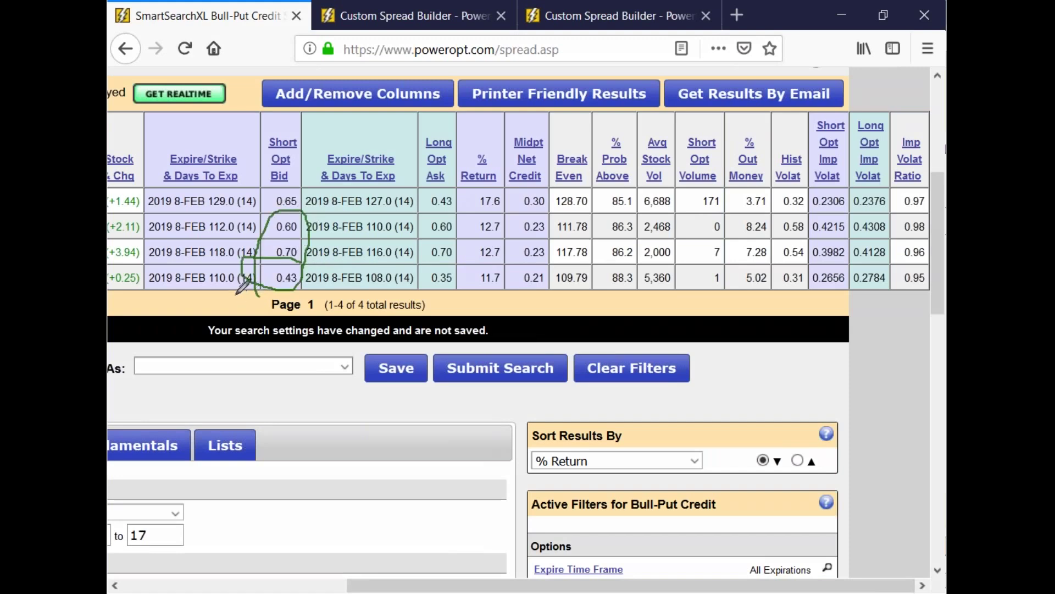
mouse_move(555, 215)
left_mouse_down()
mouse_move(516, 257)
mouse_move(531, 290)
mouse_move(569, 212)
mouse_move(538, 225)
left_mouse_up()
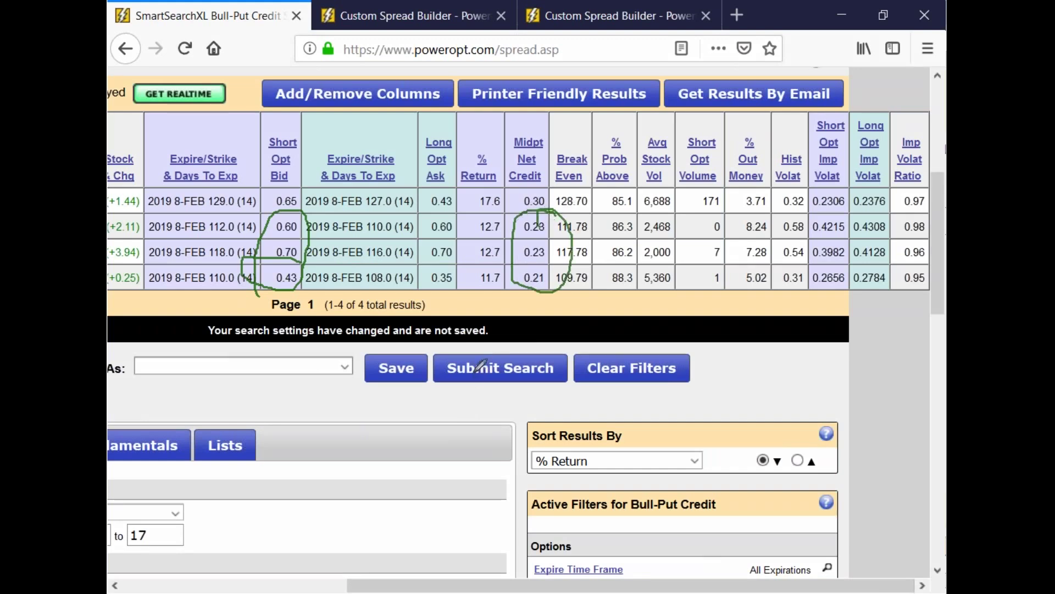
left_click_drag(306, 225, 380, 172)
left_click_drag(433, 225, 481, 202)
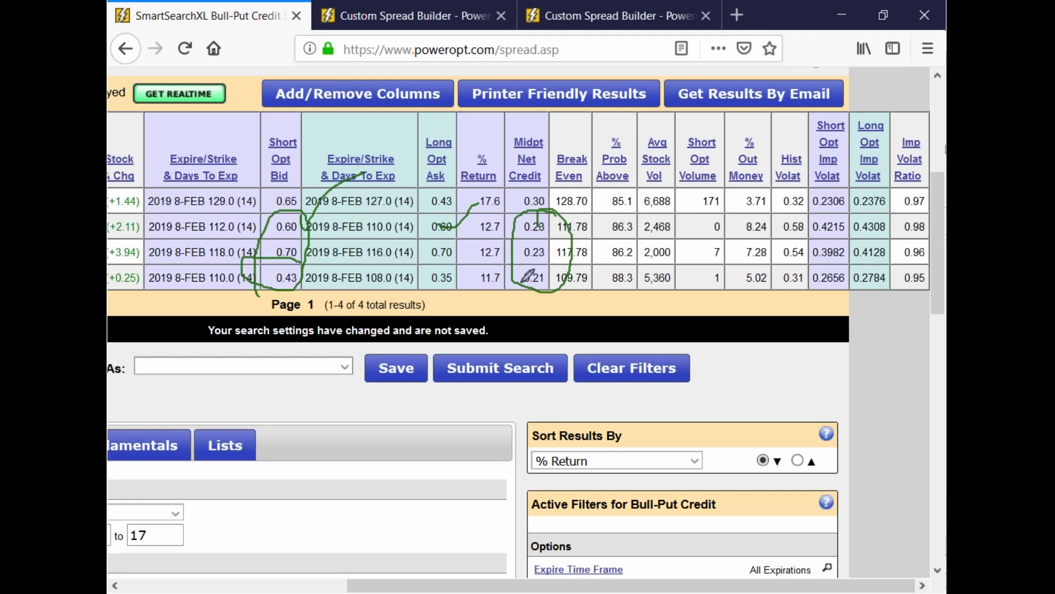
mouse_move(526, 191)
left_mouse_down()
mouse_move(508, 214)
mouse_move(559, 295)
mouse_move(528, 177)
mouse_move(507, 205)
left_mouse_up()
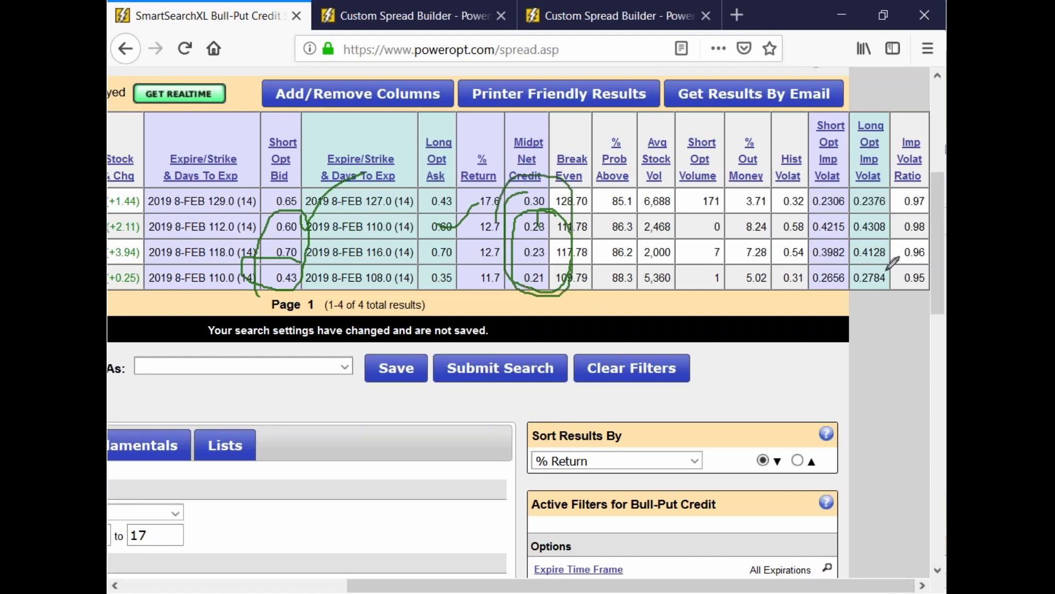
- Replace the drawn marks with a bracket around Splunk's and United Rentals' midpoint net credits and a circle around the % Prob Above values
key("e")
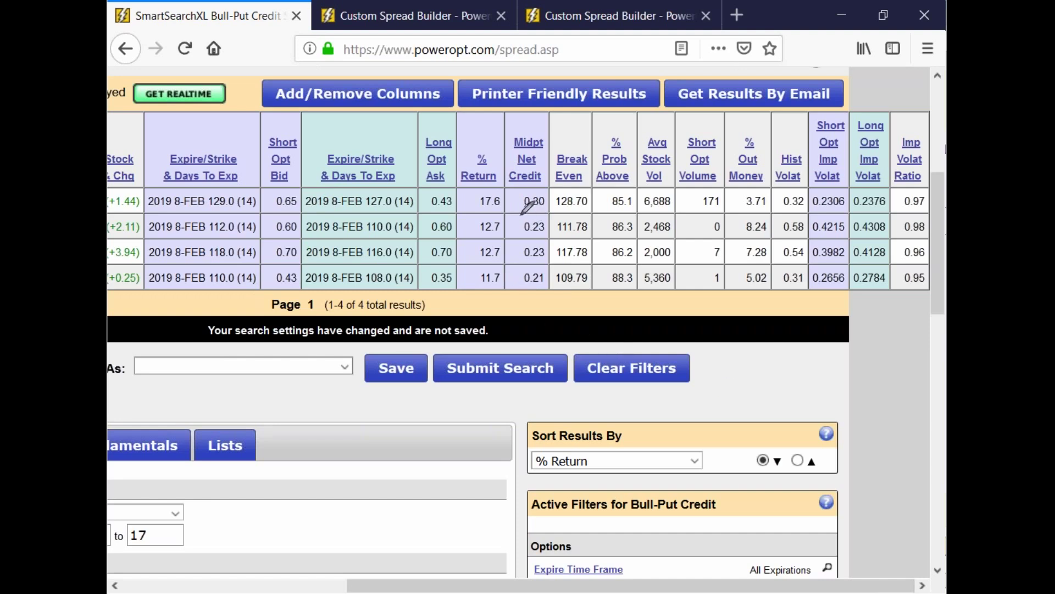
mouse_move(520, 216)
left_mouse_down()
mouse_move(548, 215)
mouse_move(546, 264)
mouse_move(516, 269)
left_mouse_up()
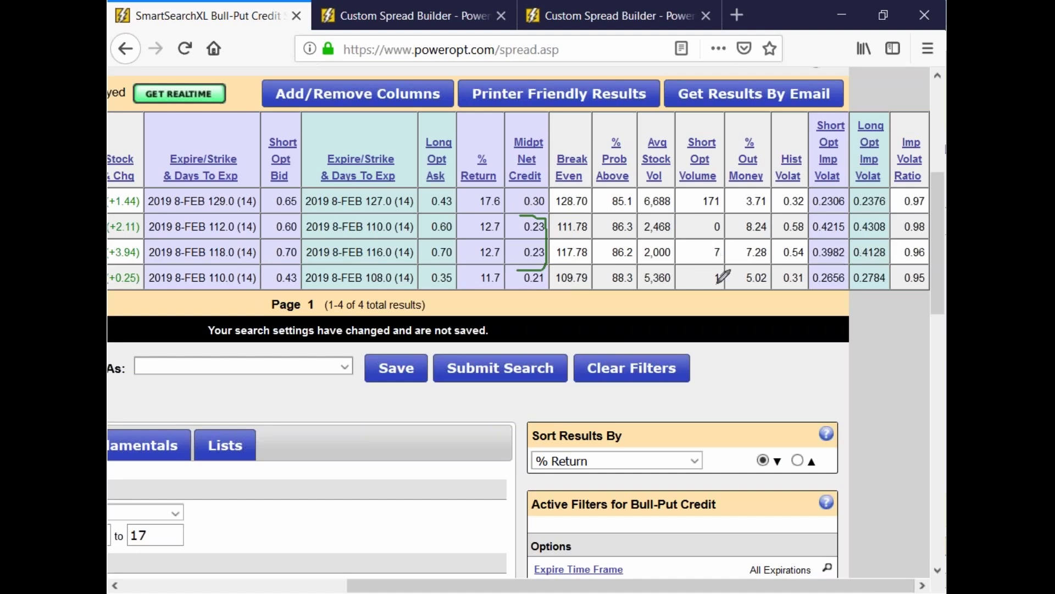
mouse_move(641, 187)
left_mouse_down()
mouse_move(604, 277)
mouse_move(621, 187)
mouse_move(613, 194)
left_mouse_up()
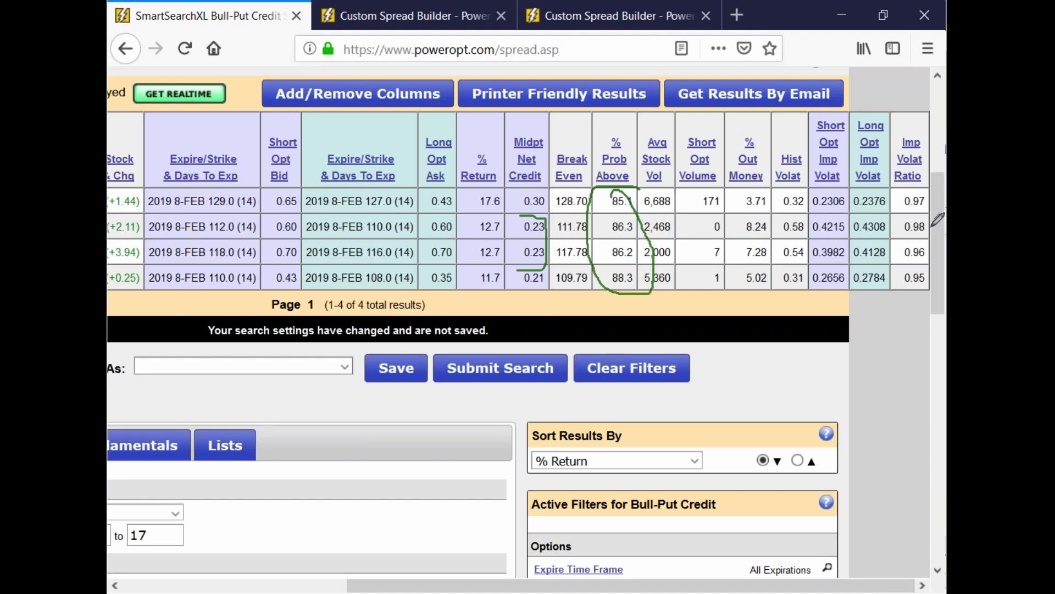
key("Escape")
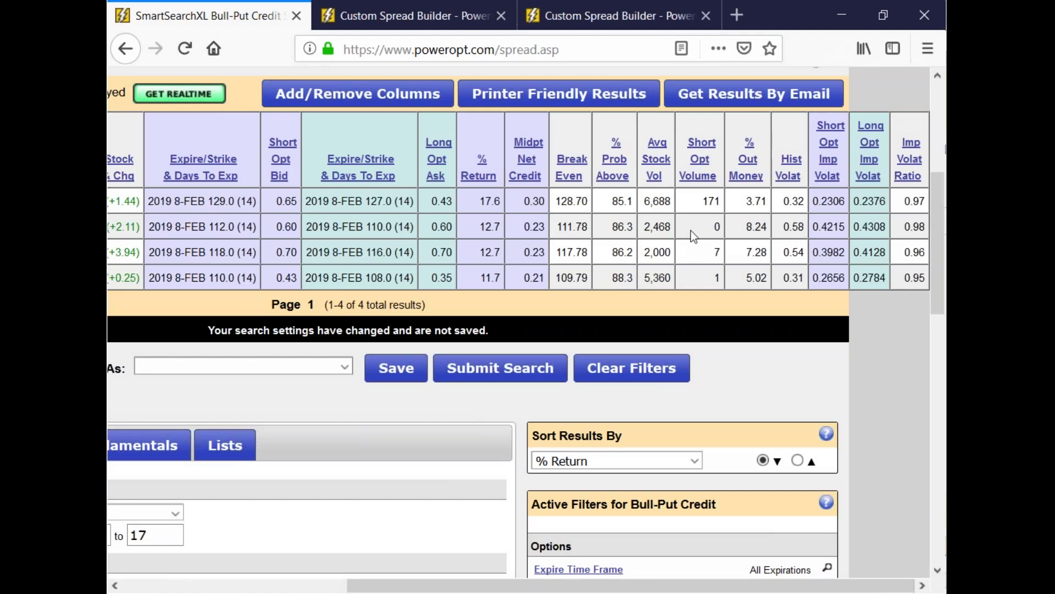
mouse_move(599, 189)
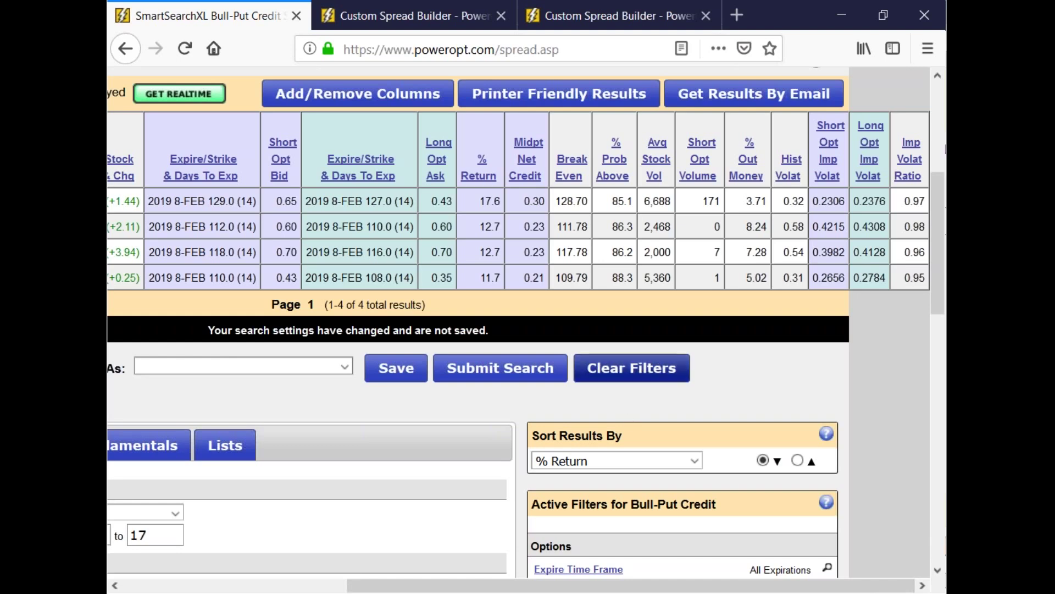
- Highlight the upper days-to-expiration limit and the minimum probability in the options filters
left_click_drag(398, 586, 178, 587)
scroll(638, 492, "down", 5)
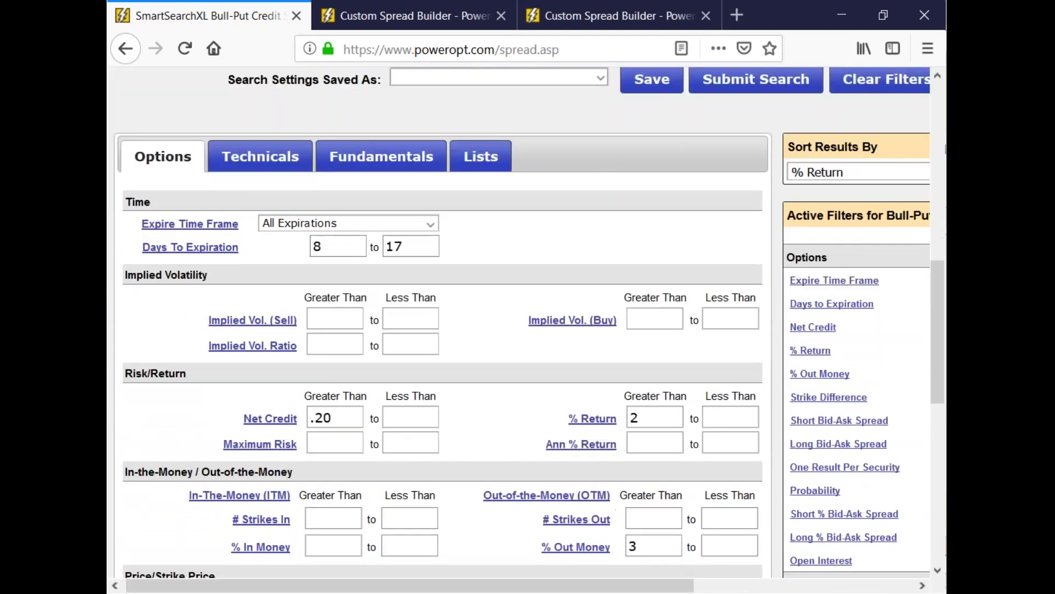
scroll(638, 482, "down", 2)
left_click_drag(410, 150, 368, 148)
scroll(635, 407, "down", 3)
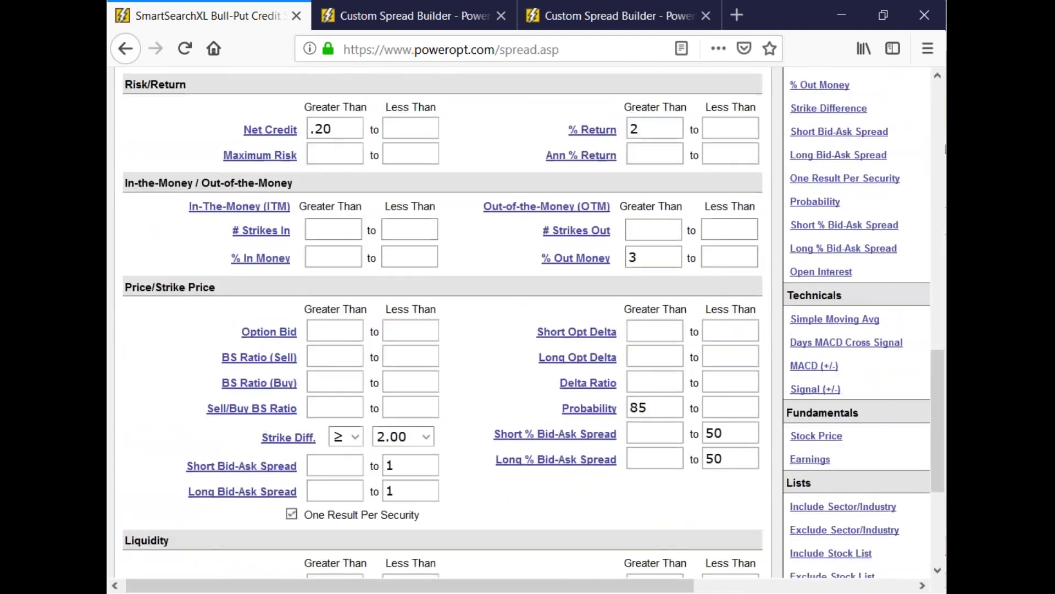
left_click_drag(679, 407, 632, 407)
mouse_move(597, 416)
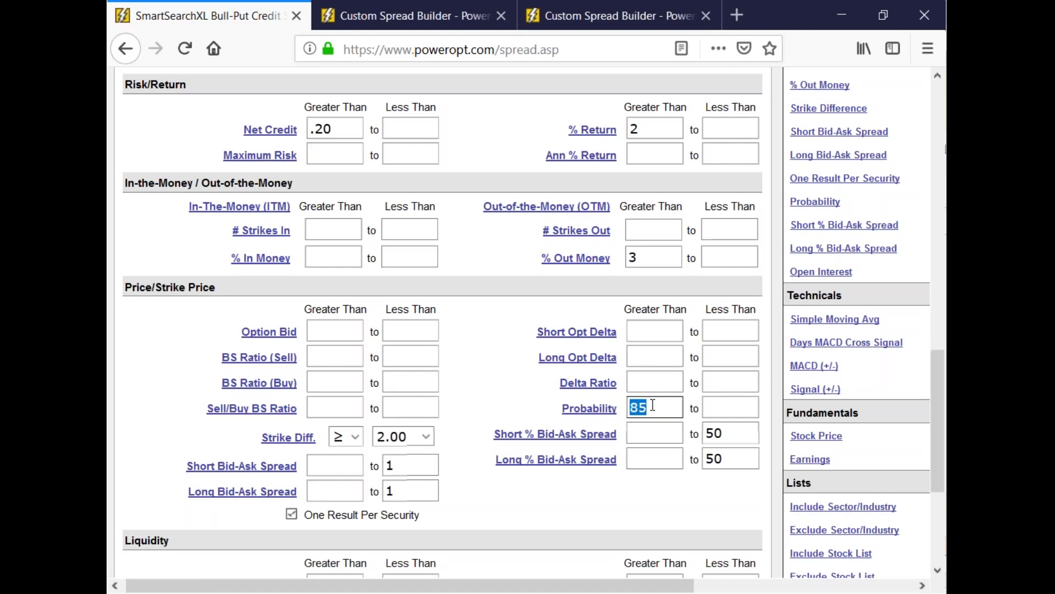
- Highlight the active technical filters from Simple Moving Avg to Signal, and the Days MACD Cross Signal setting on its own
left_click_drag(549, 584, 794, 587)
left_click_drag(720, 320, 855, 405)
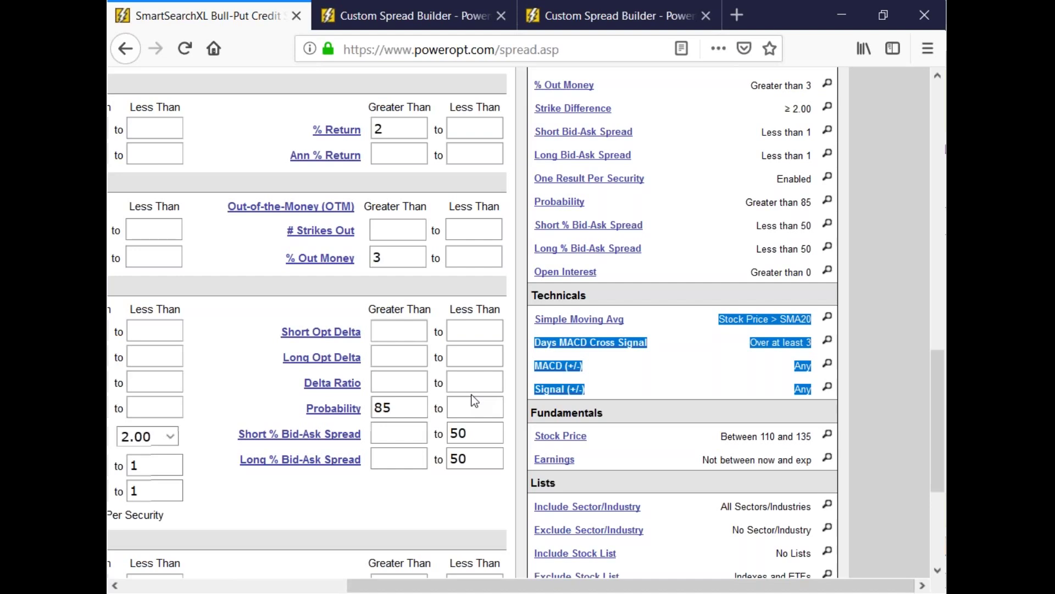
left_click(475, 433)
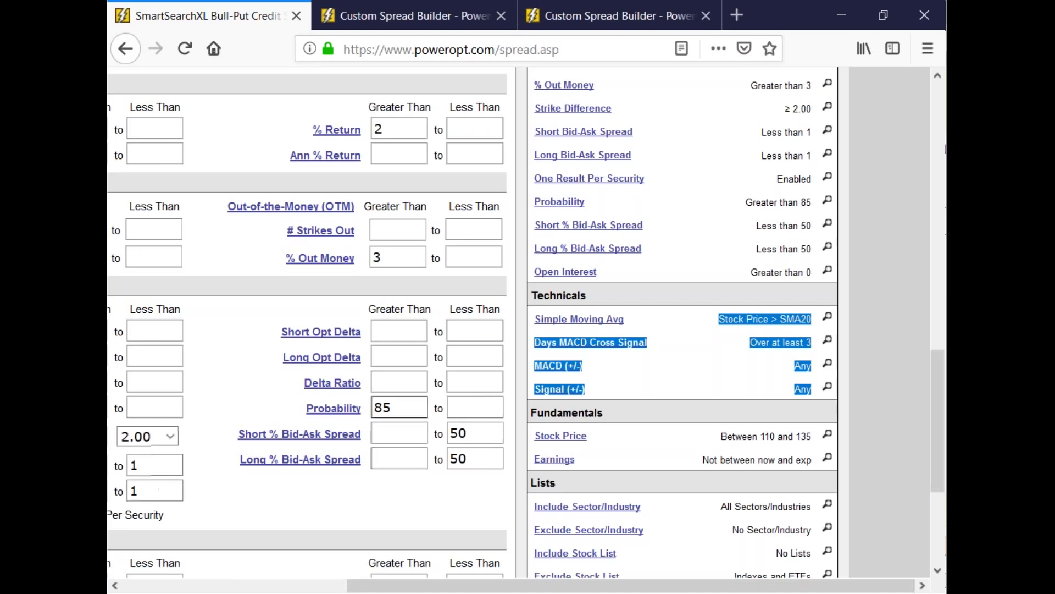
left_click(703, 385)
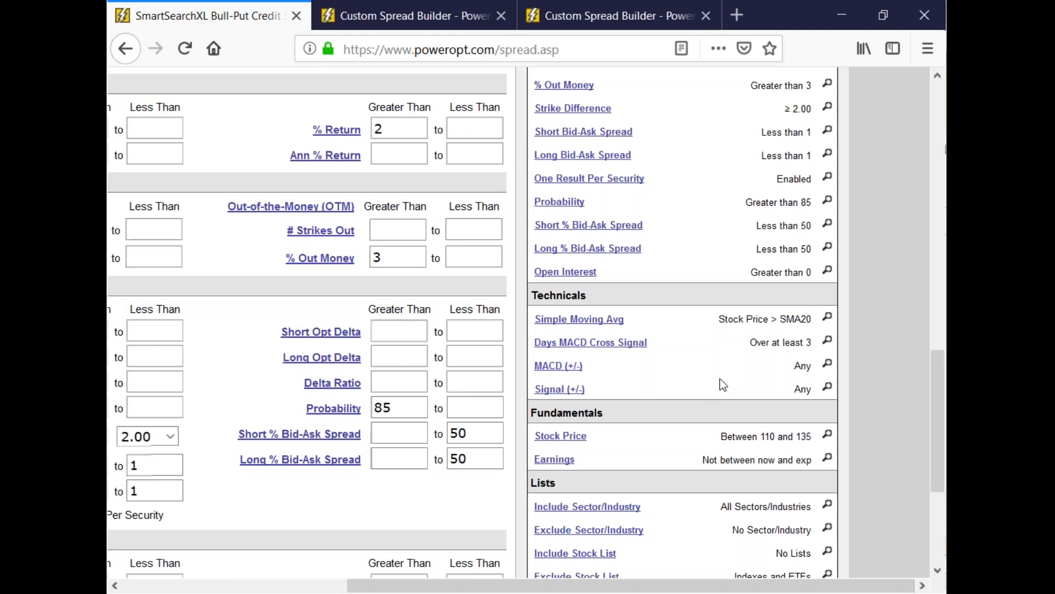
left_click_drag(717, 323, 812, 344)
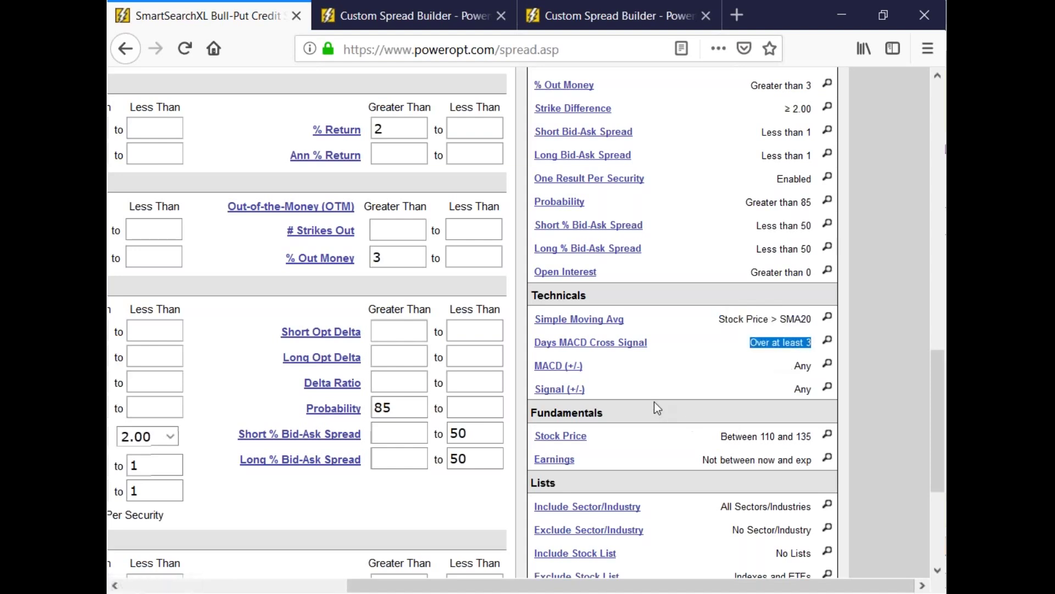
- Review the results and options filters of the bull put search, highlighting the minimum probability
scroll(650, 391, "up", 3)
scroll(649, 390, "up", 4)
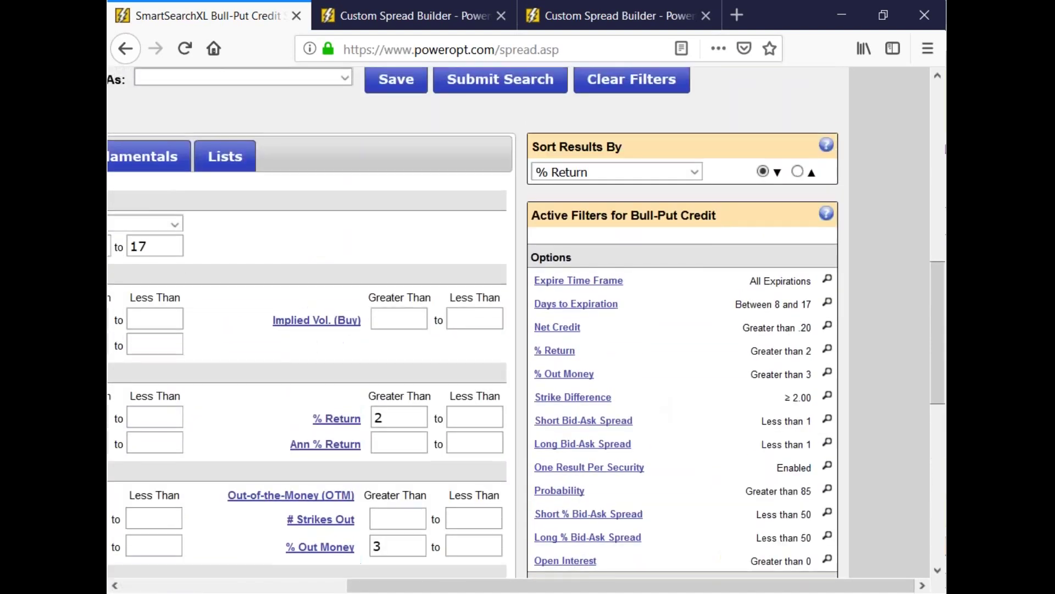
left_click_drag(497, 586, 275, 588)
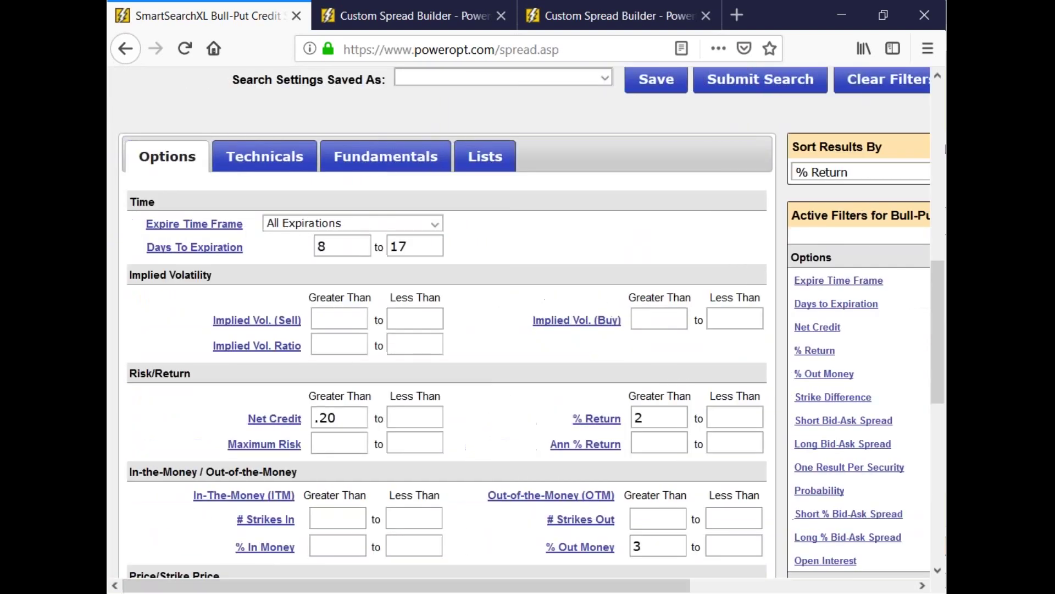
scroll(374, 344, "up", 4)
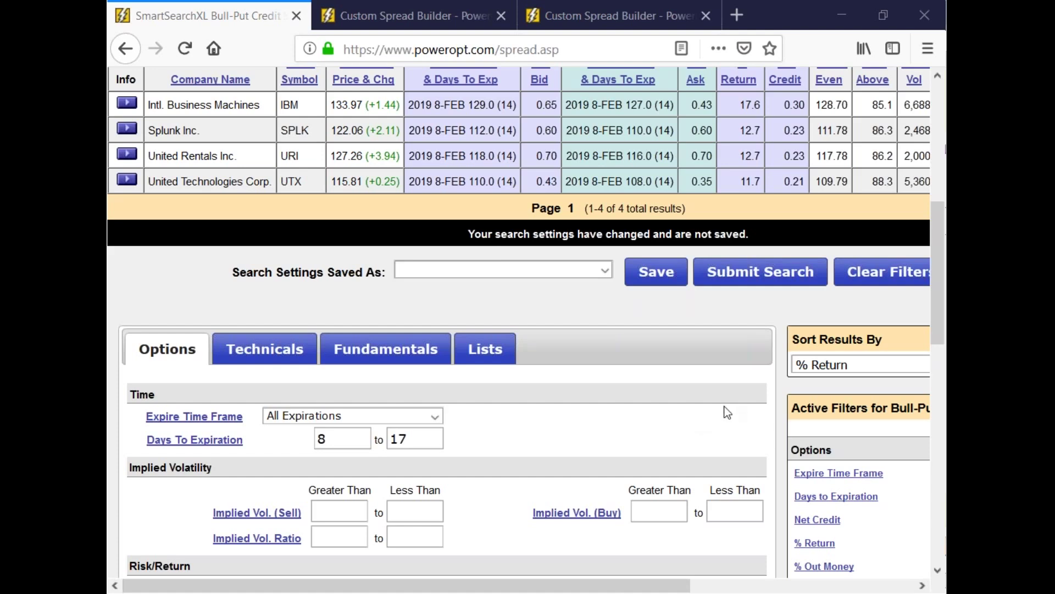
scroll(506, 388, "down", 8)
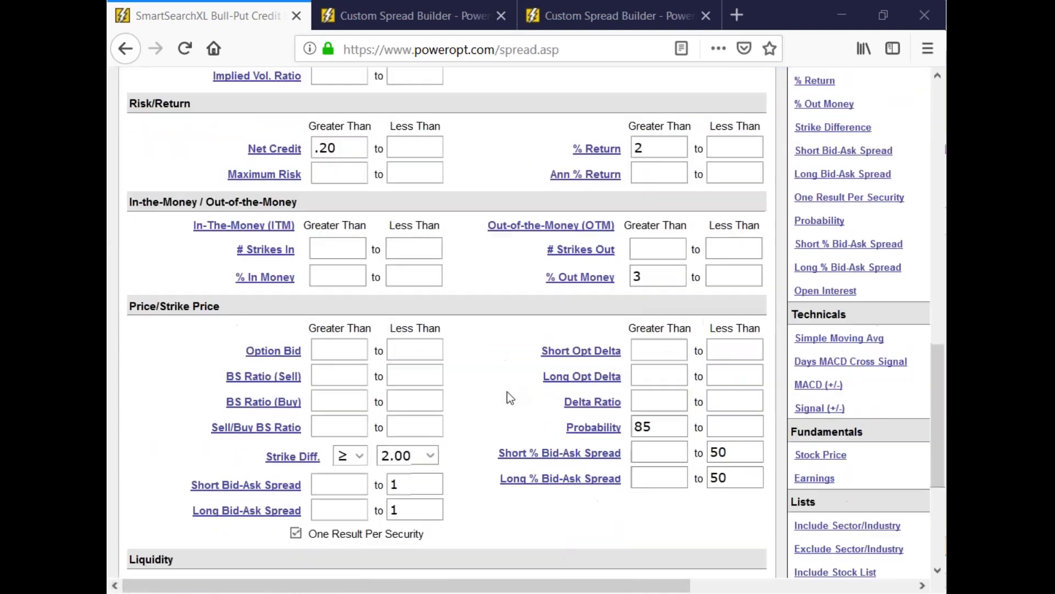
double_click(665, 316)
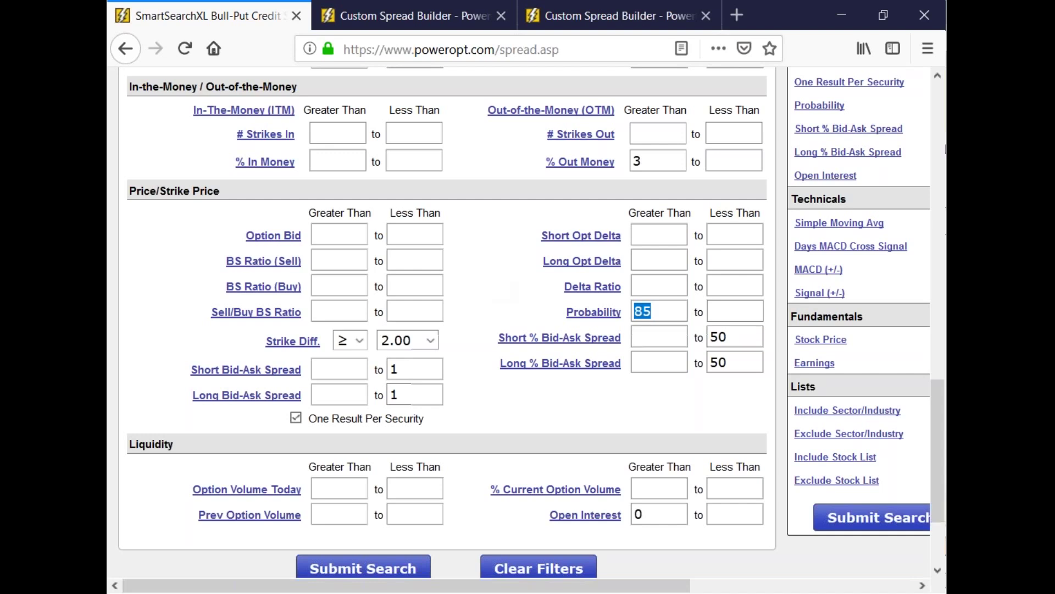
key("alt+Tab")
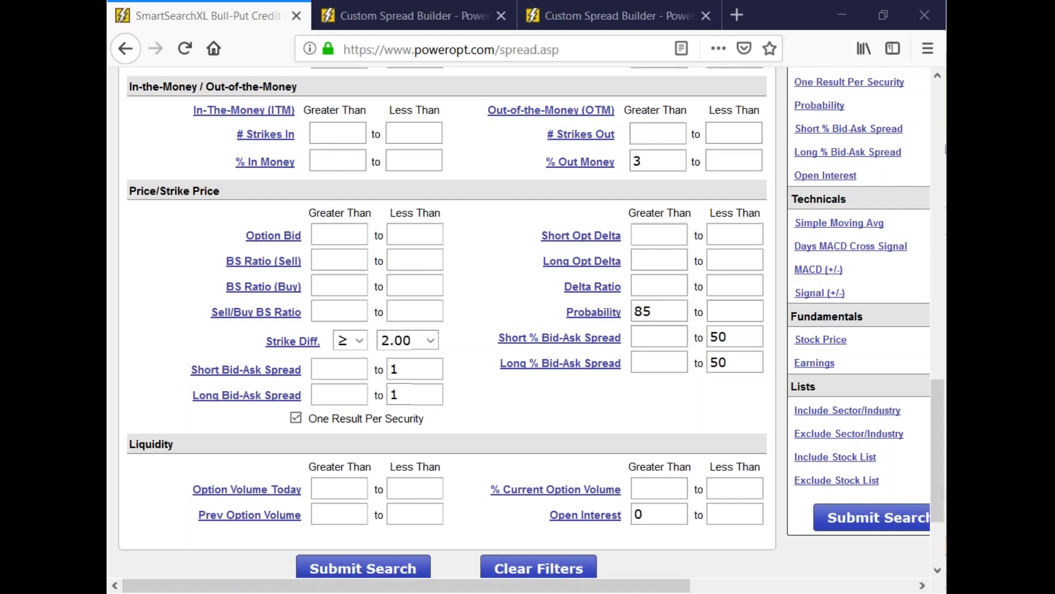
left_click_drag(668, 311, 618, 313)
left_click(656, 235)
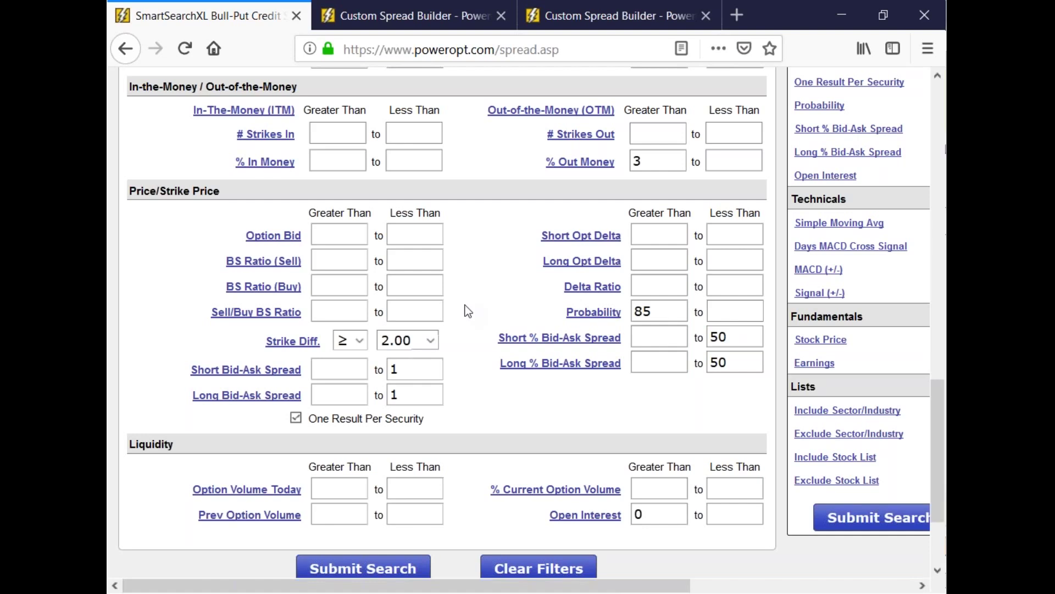
scroll(467, 312, "up", 5)
scroll(467, 308, "up", 7)
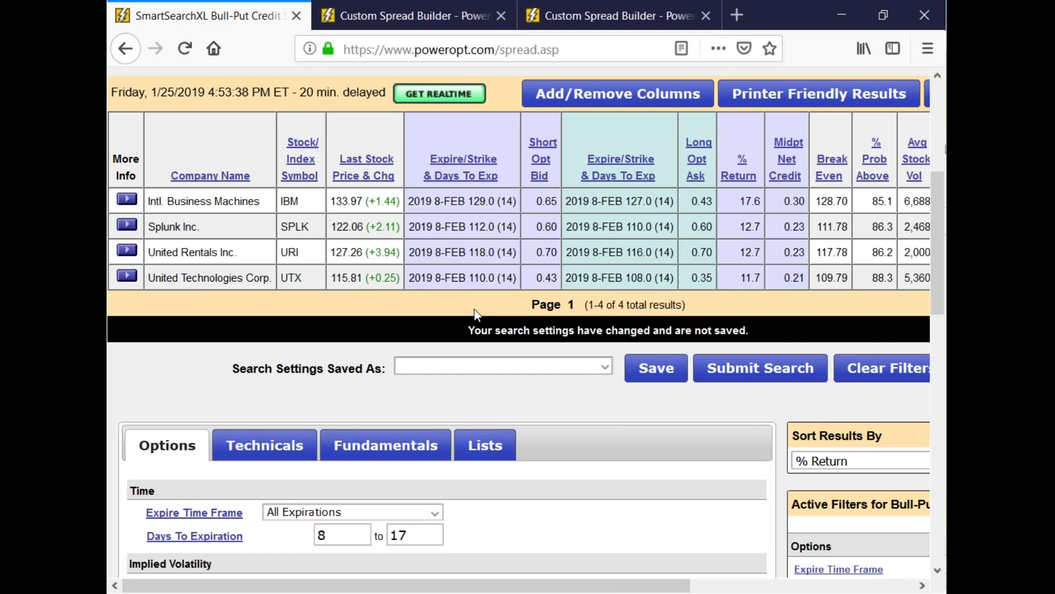
scroll(583, 428, "down", 2)
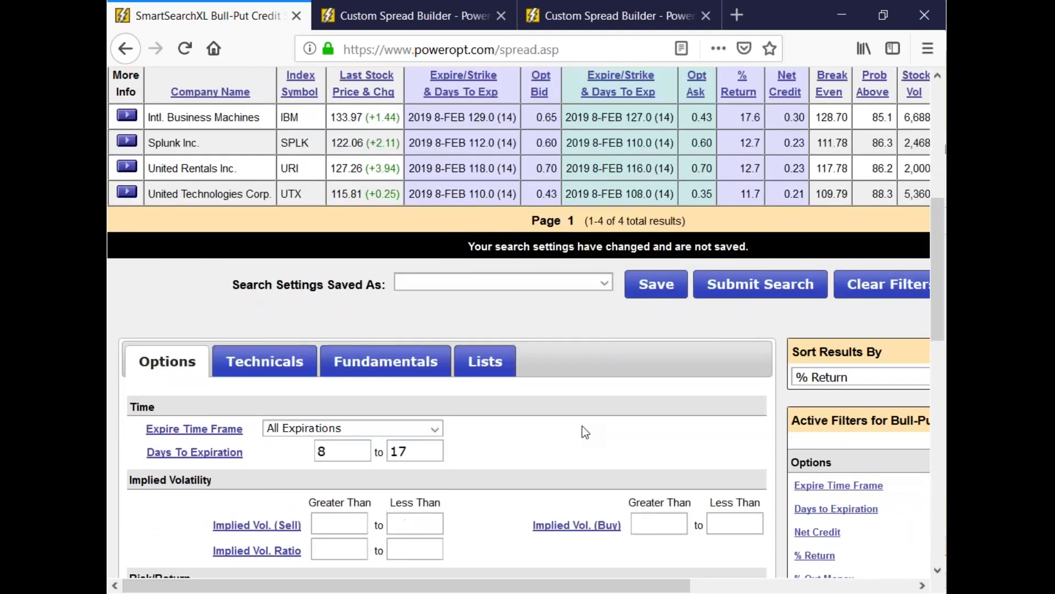
scroll(582, 423, "down", 4)
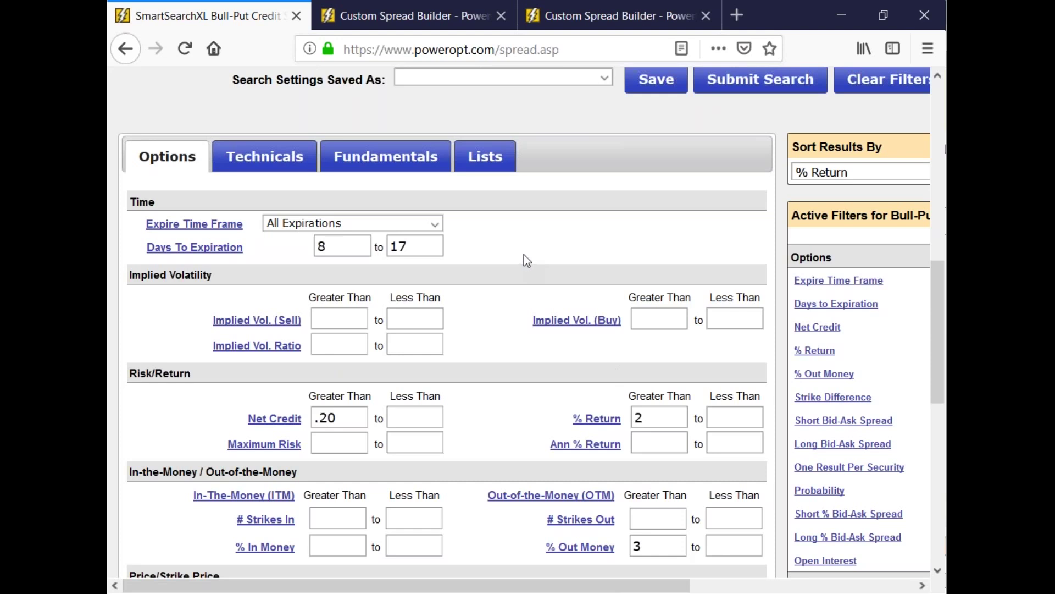
- Clear all filters of the bull put credit search
scroll(523, 255, "up", 2)
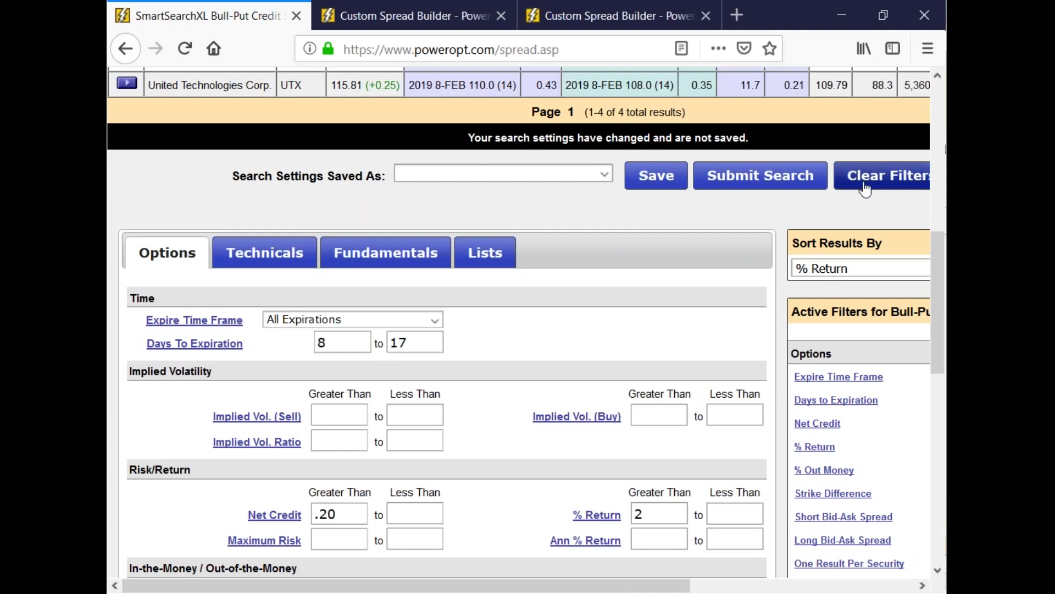
scroll(660, 305, "up", 4)
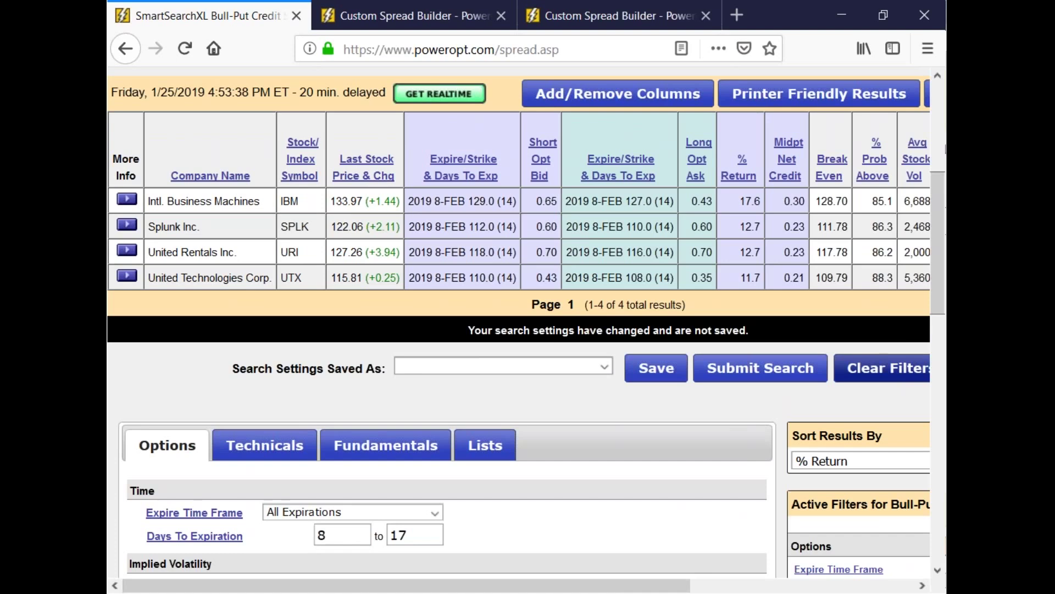
left_click_drag(621, 585, 683, 585)
left_click(811, 367)
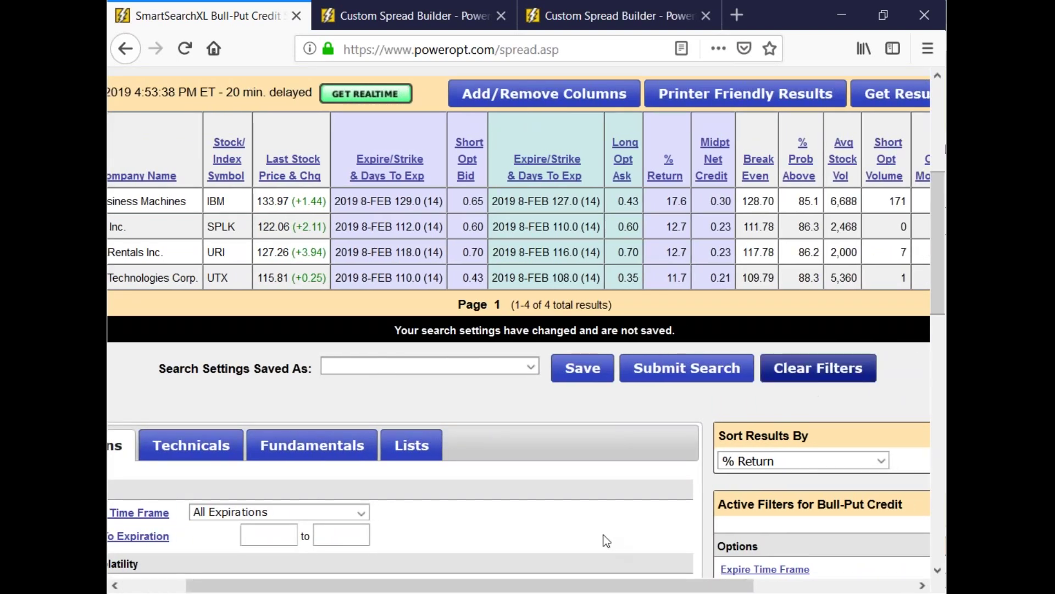
- Set the days-to-expiration filter to a range of 1 to 8, keeping All Expirations as the time frame
scroll(600, 526, "down", 3)
left_click_drag(599, 585, 534, 586)
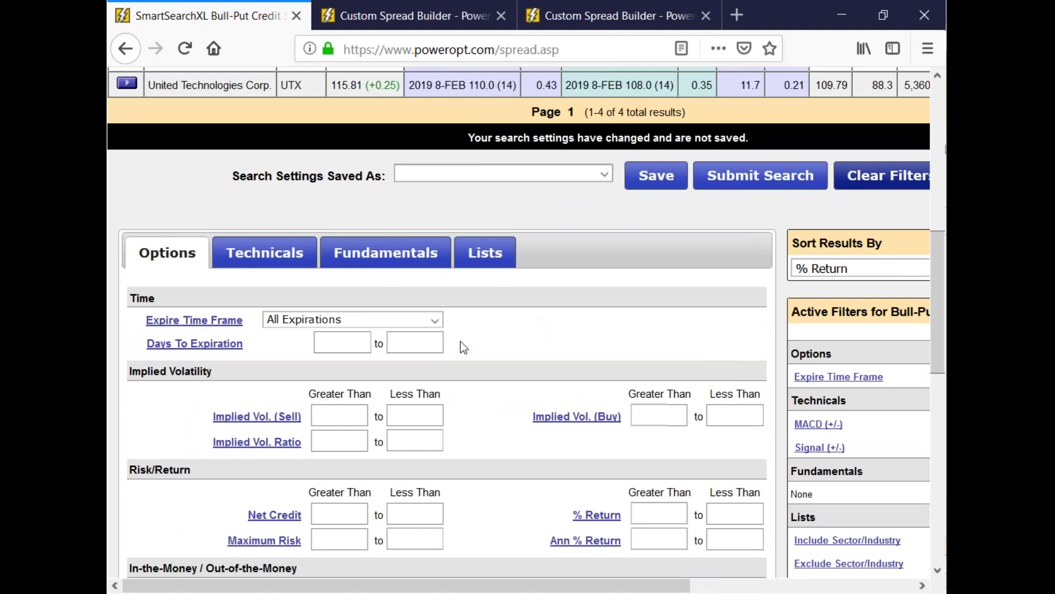
left_click(434, 319)
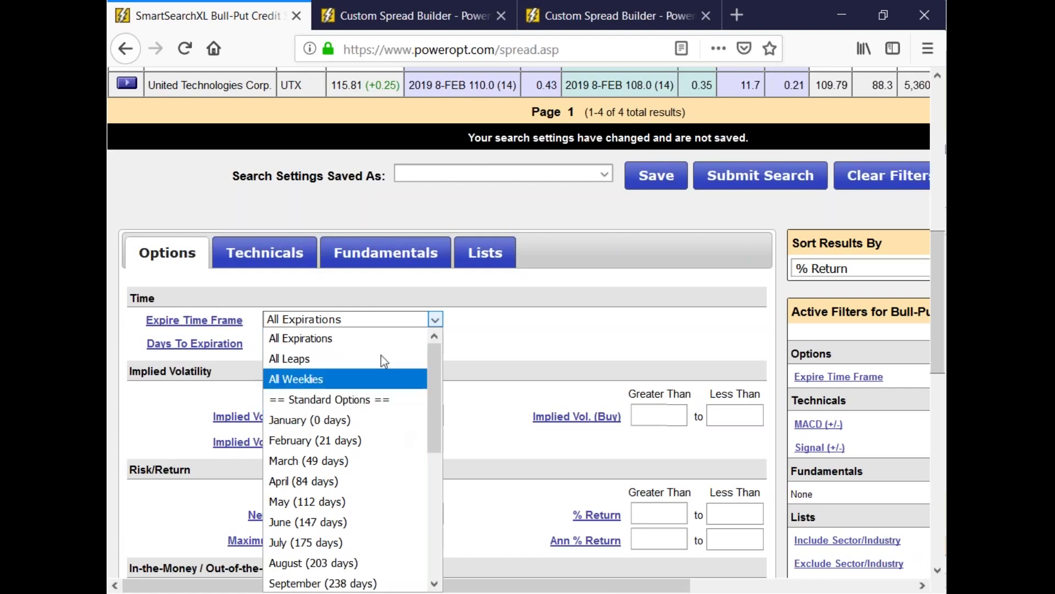
left_click(467, 345)
left_click(324, 342)
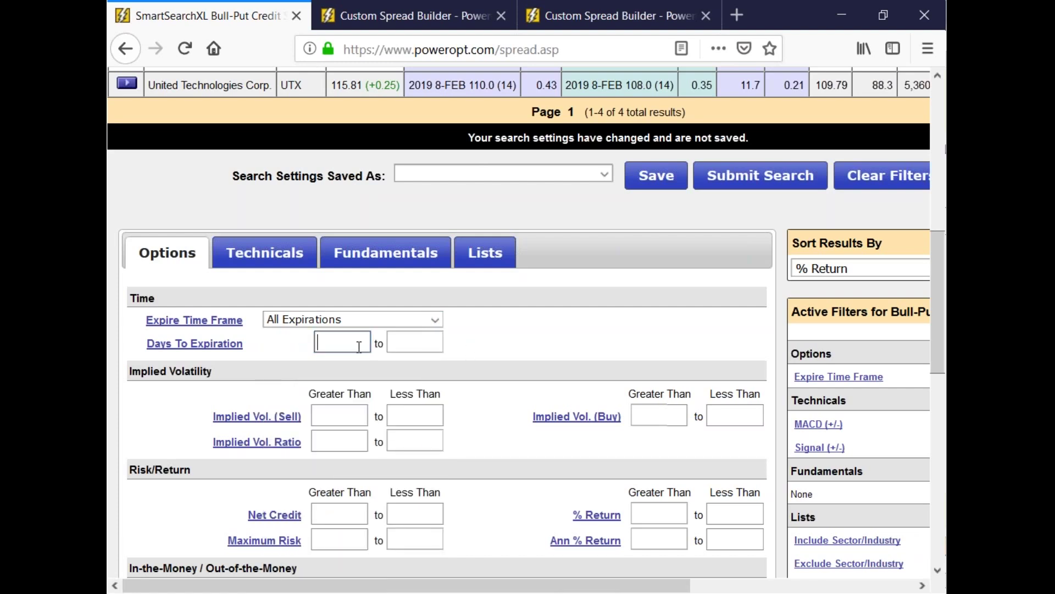
type("2")
left_click(393, 345)
left_click(326, 342)
key("BackSpace")
type("1")
left_click(413, 344)
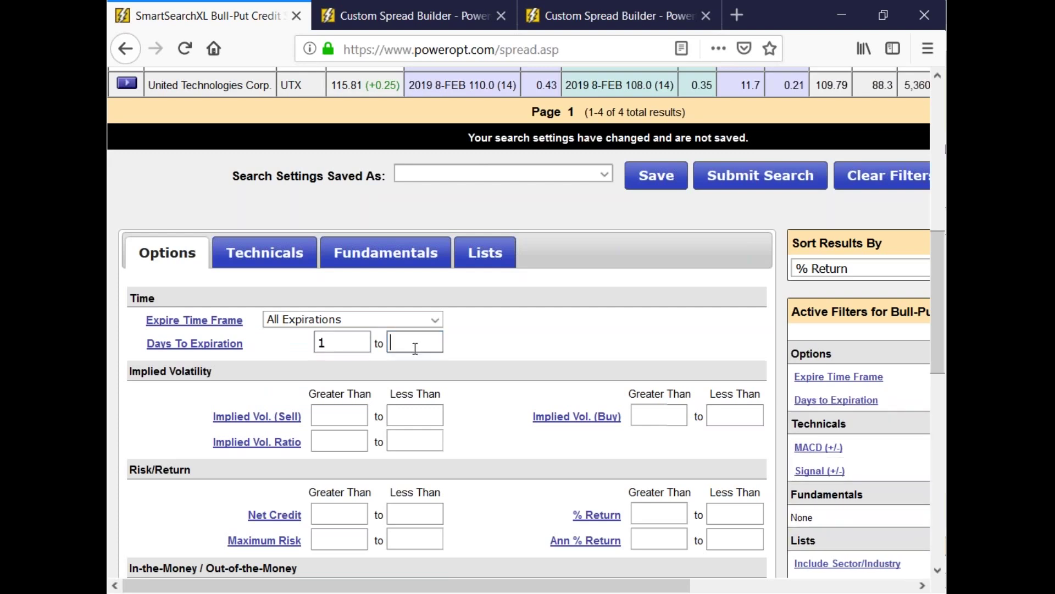
type("8")
- Set the minimum net credit to .20 and the minimum probability to 93
scroll(406, 351, "down", 4)
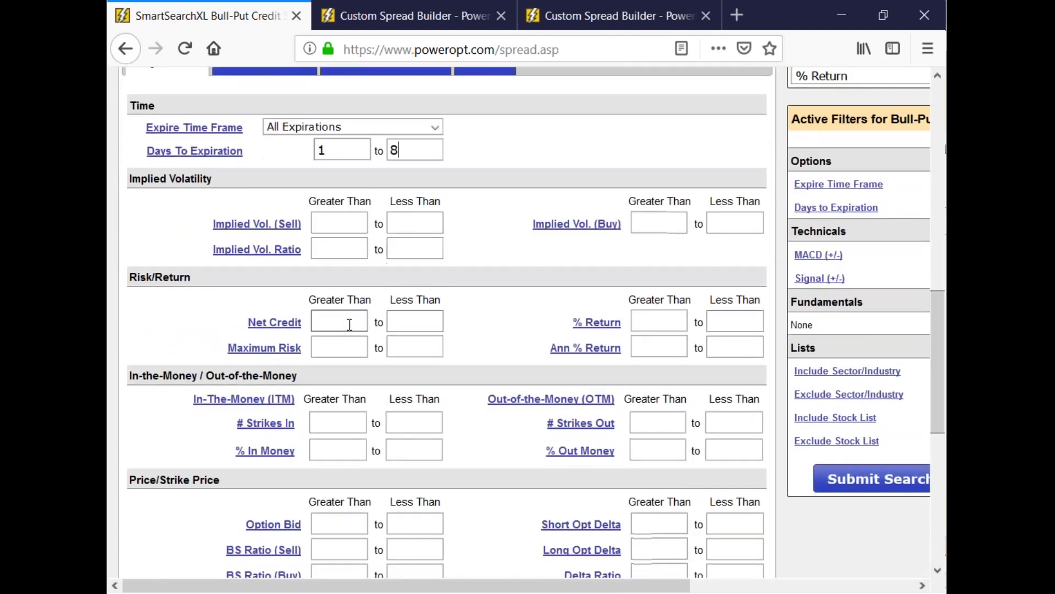
left_click(349, 325)
type(".20")
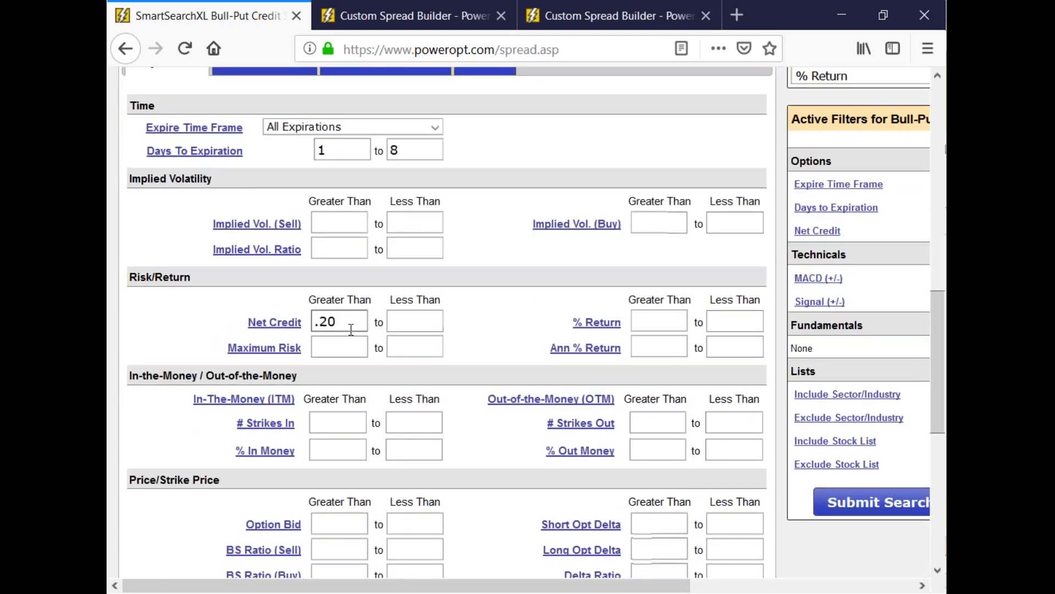
scroll(351, 330, "down", 5)
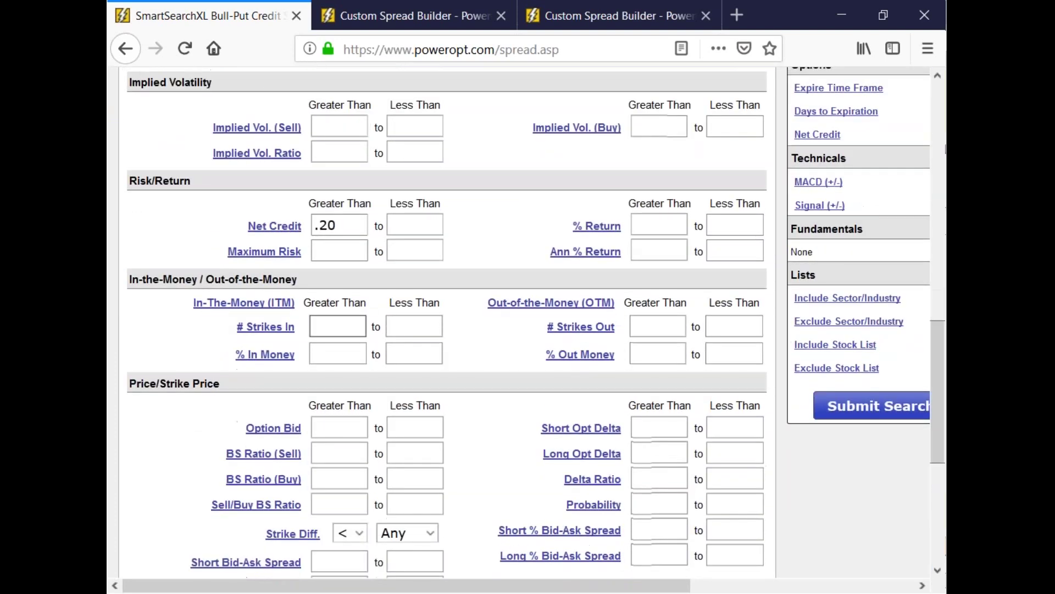
left_click(650, 309)
type("93")
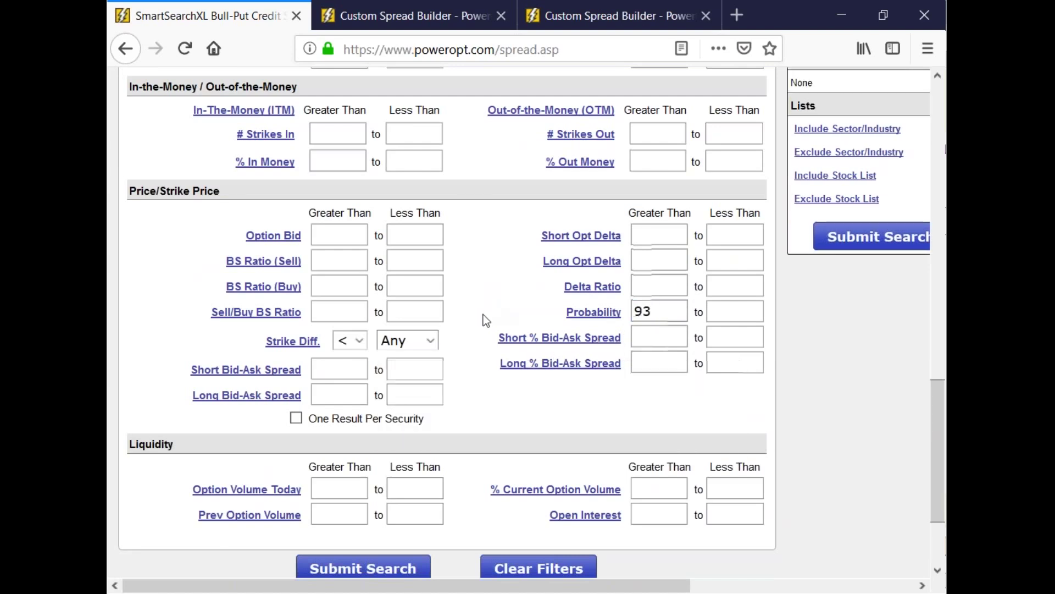
- Restrict the bull put search to stocks with an earnings date between now and expiration, and run the search
scroll(479, 315, "up", 3)
scroll(479, 315, "up", 4)
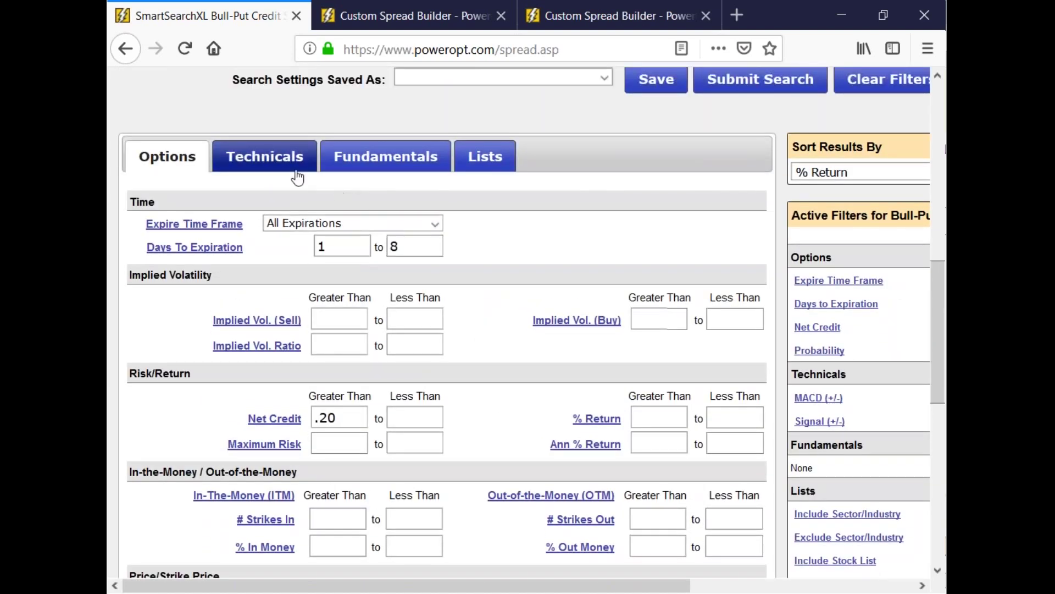
left_click(269, 160)
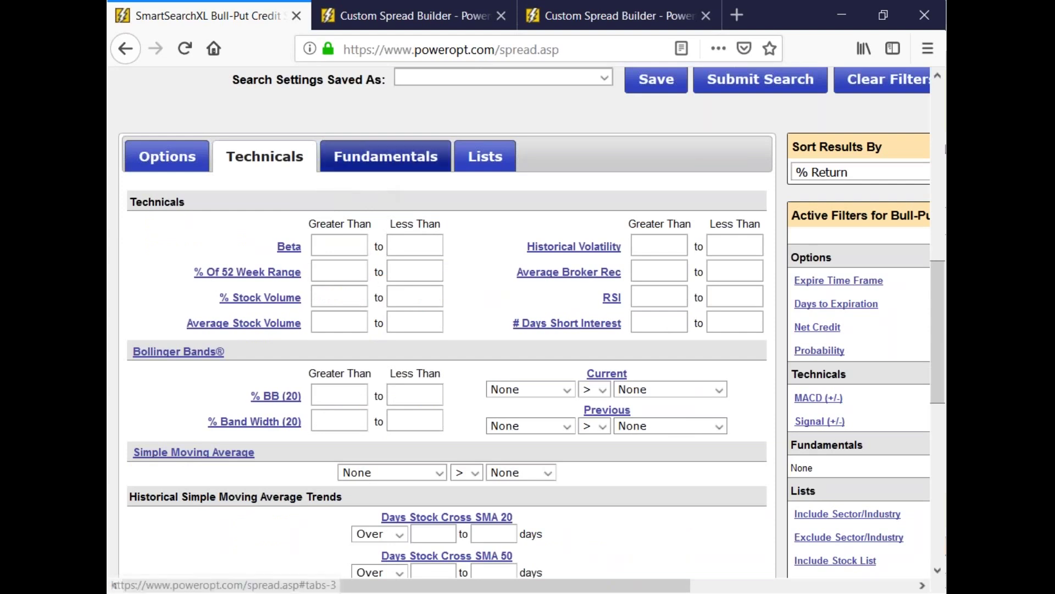
left_click(386, 157)
scroll(316, 401, "down", 2)
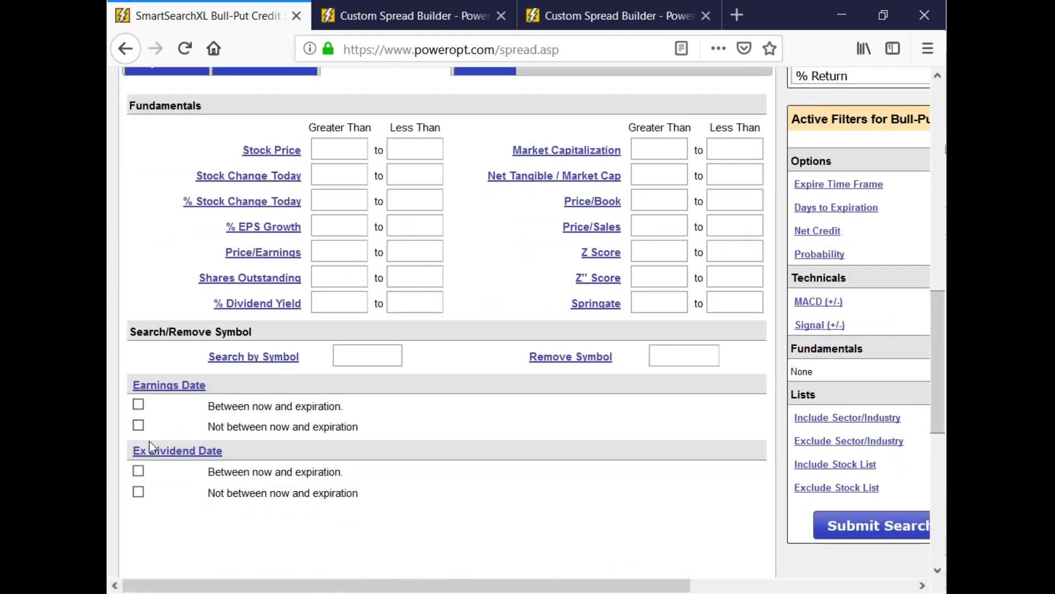
left_click(138, 405)
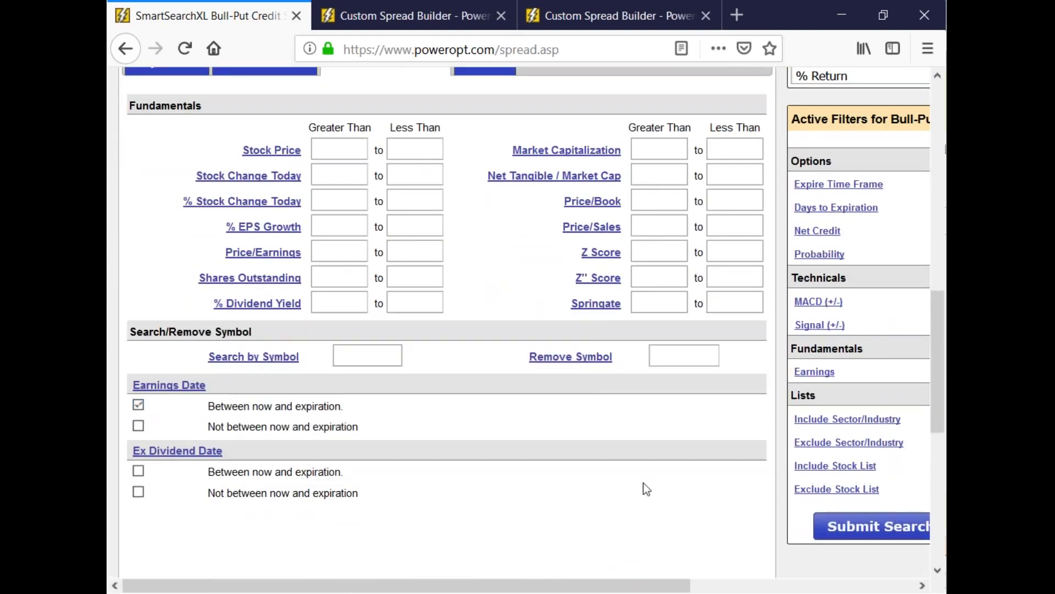
scroll(638, 484, "up", 2)
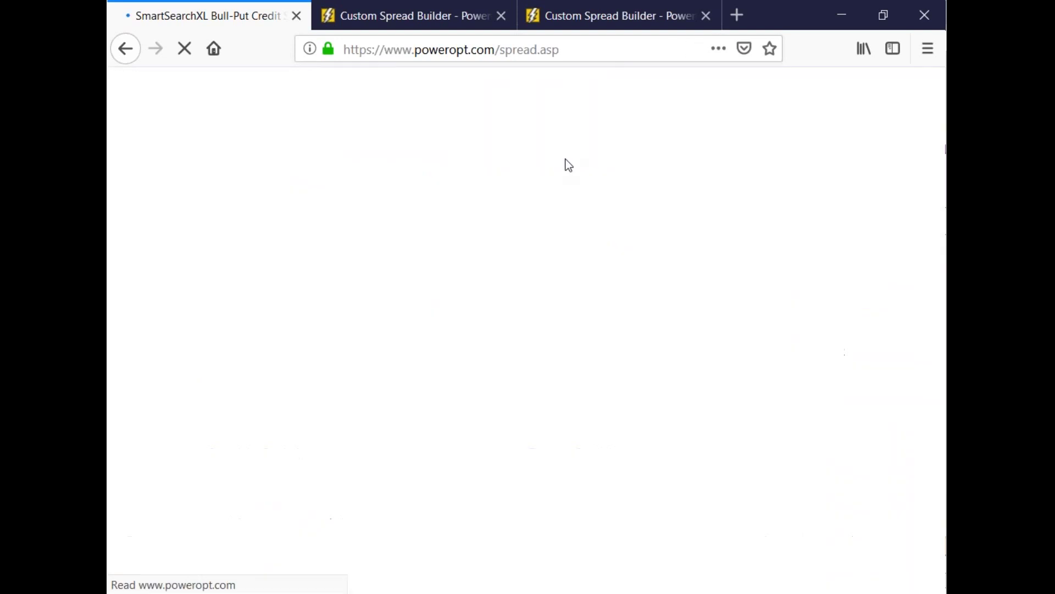
scroll(544, 276, "down", 3)
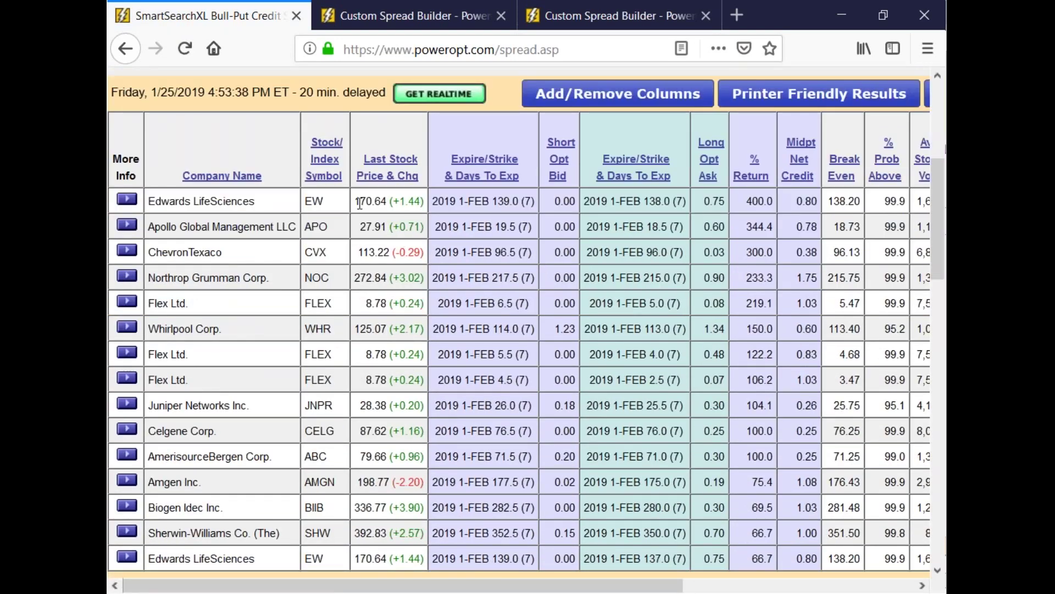
- Set the minimum option bid to 0 and rerun the bull put search
scroll(360, 203, "down", 9)
scroll(522, 304, "down", 6)
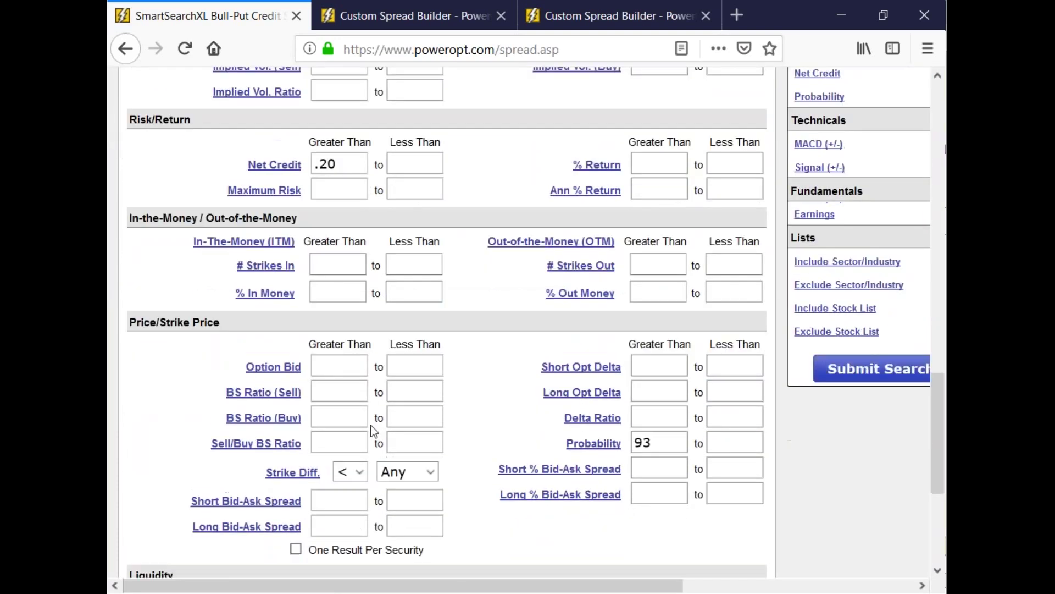
scroll(374, 430, "down", 1)
left_click(354, 322)
type("0")
left_click(872, 349)
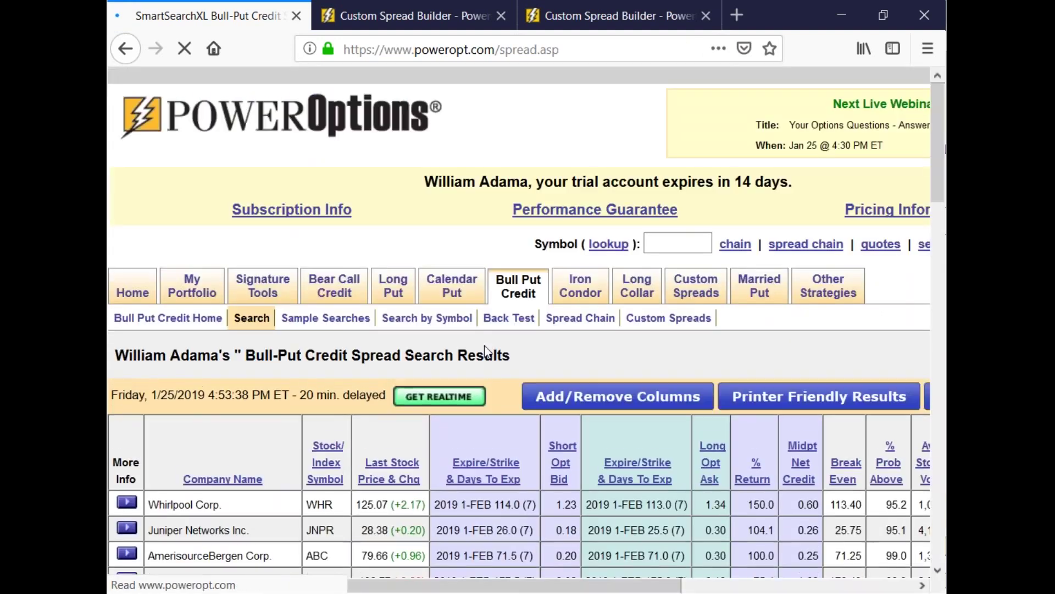
- Examine the Juniper Networks spread in the results, highlighting its strikes, midpoint net credit and probability above
scroll(452, 348, "down", 5)
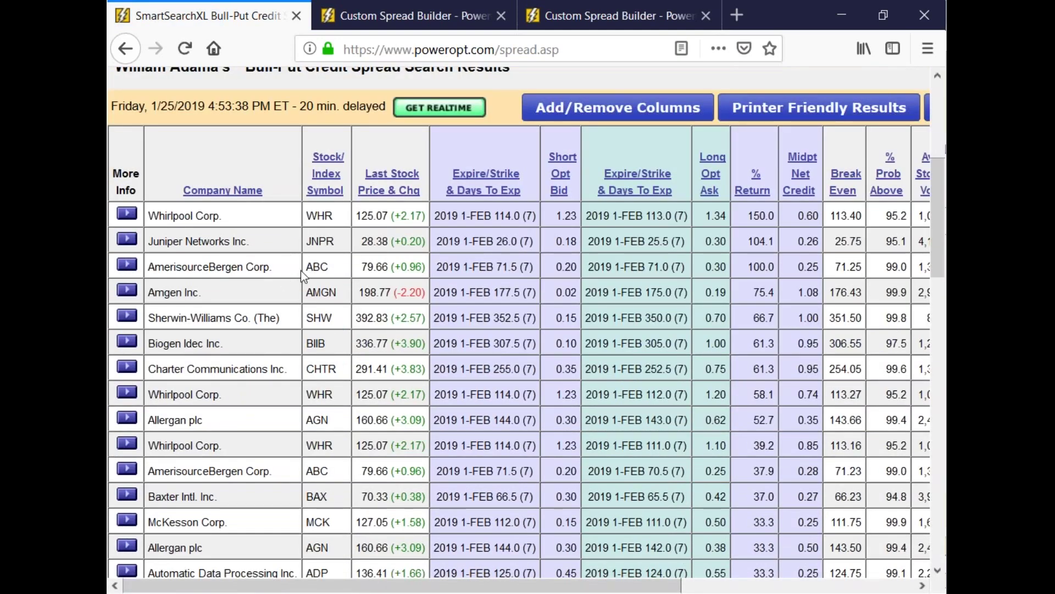
left_click_drag(313, 241, 518, 240)
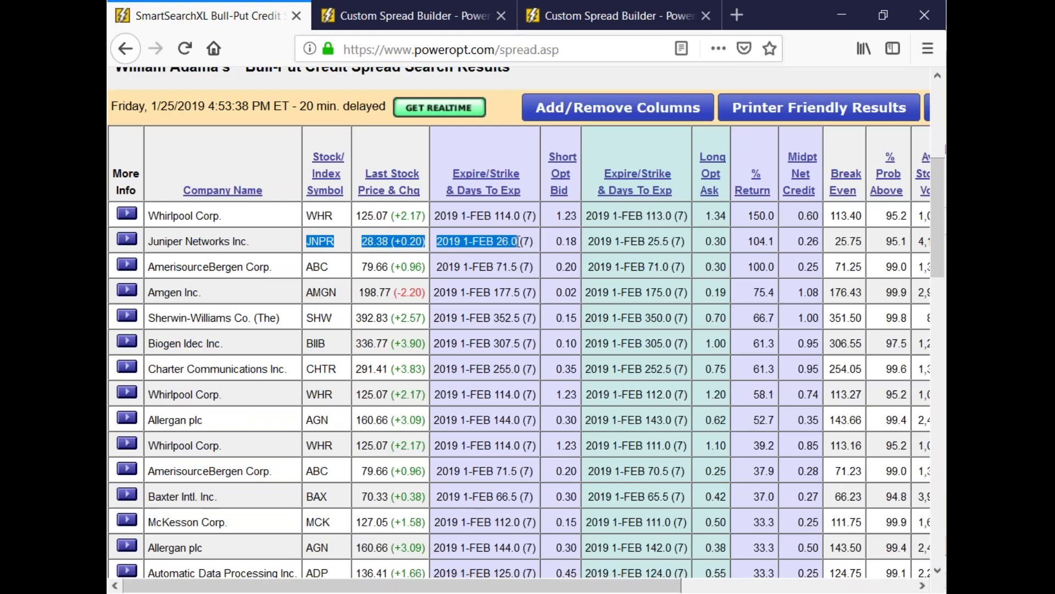
double_click(650, 240)
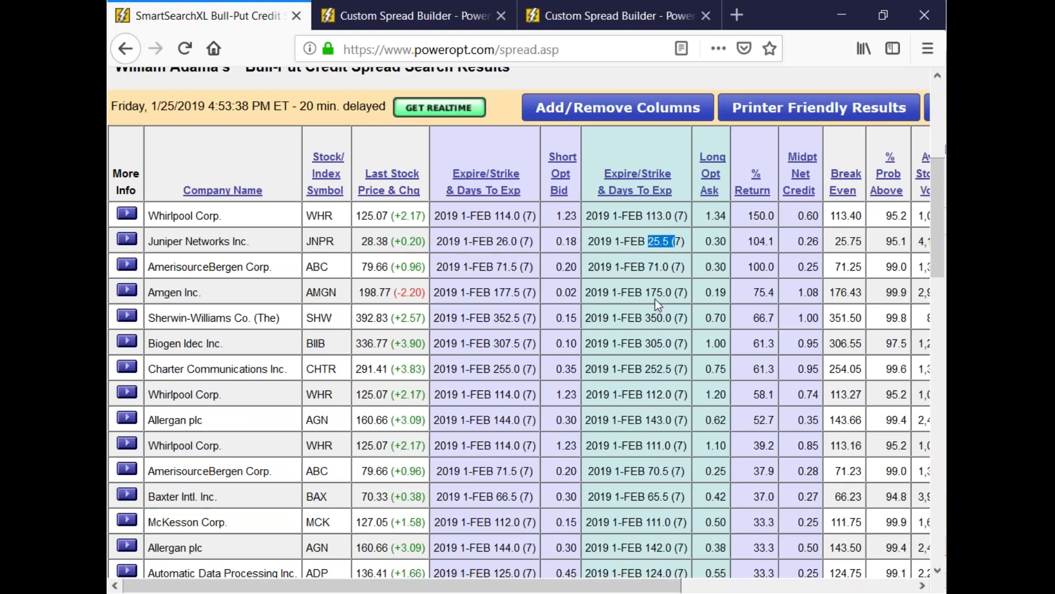
double_click(800, 243)
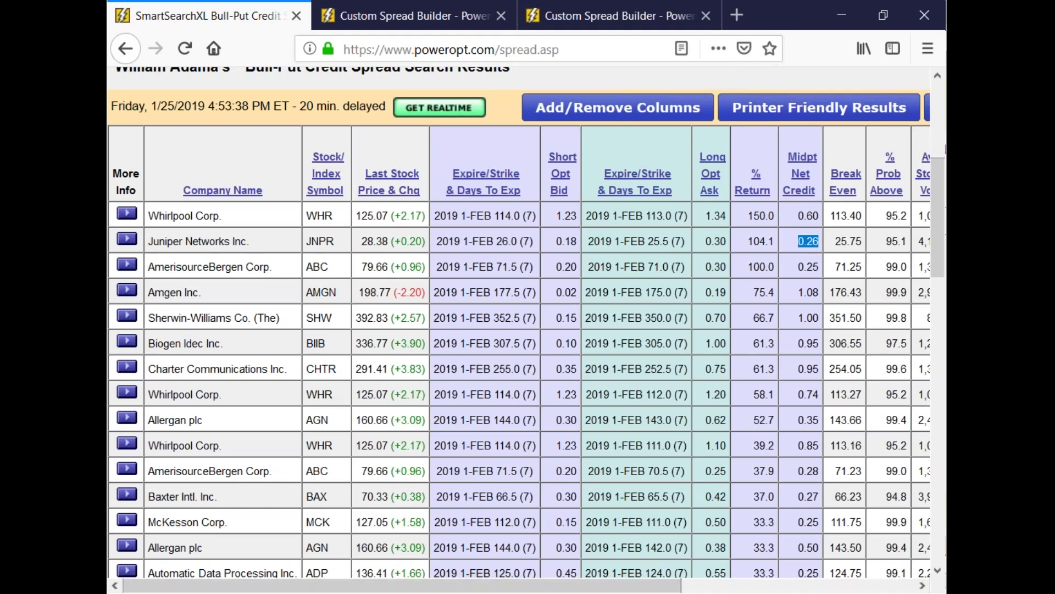
left_click(748, 245)
double_click(797, 243)
double_click(896, 242)
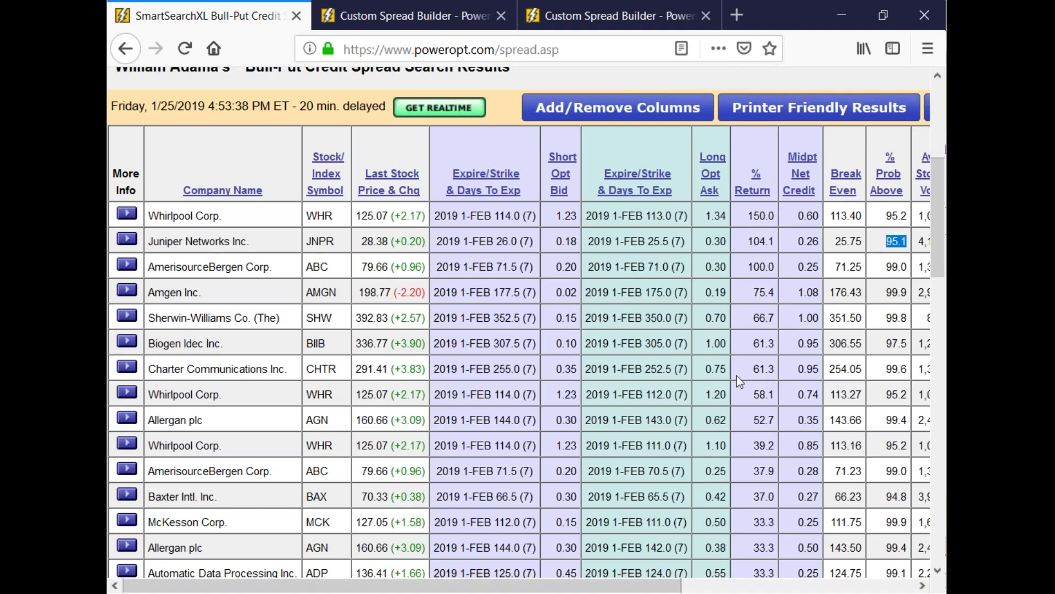
left_click_drag(496, 242, 525, 248)
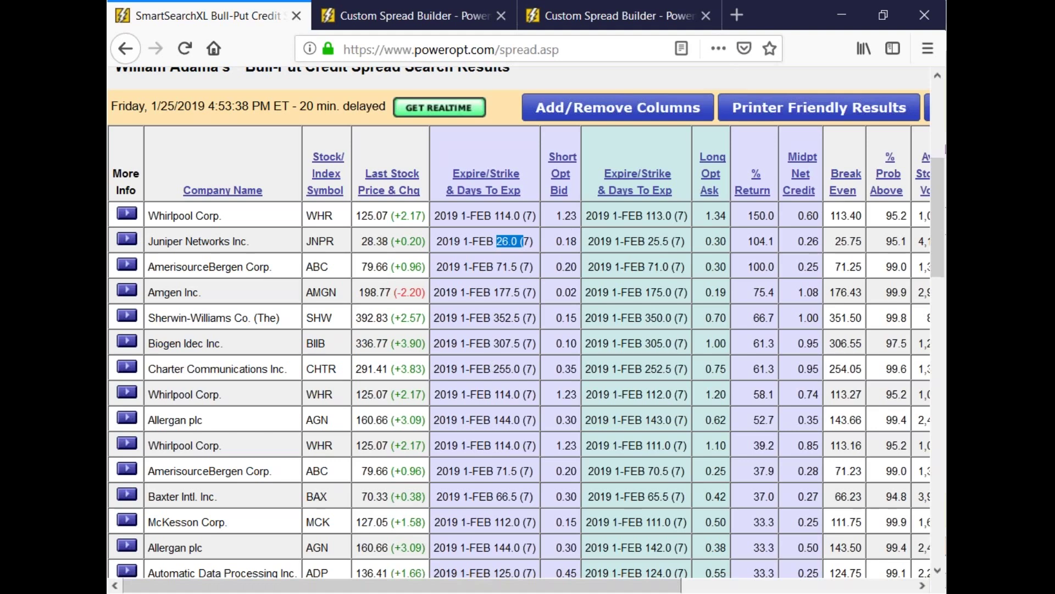
left_click_drag(686, 241, 436, 242)
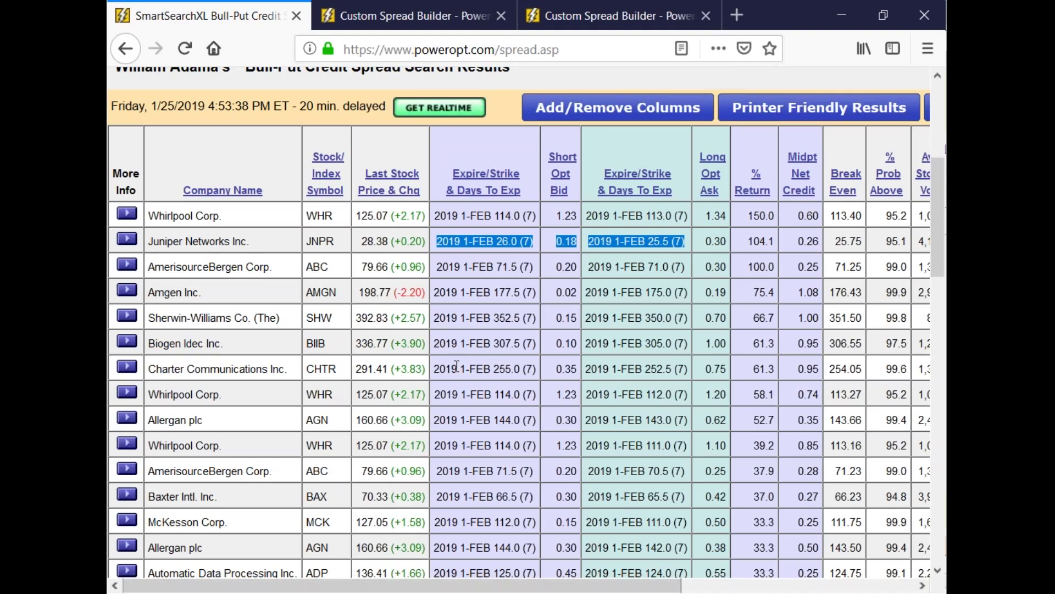
left_click(556, 331)
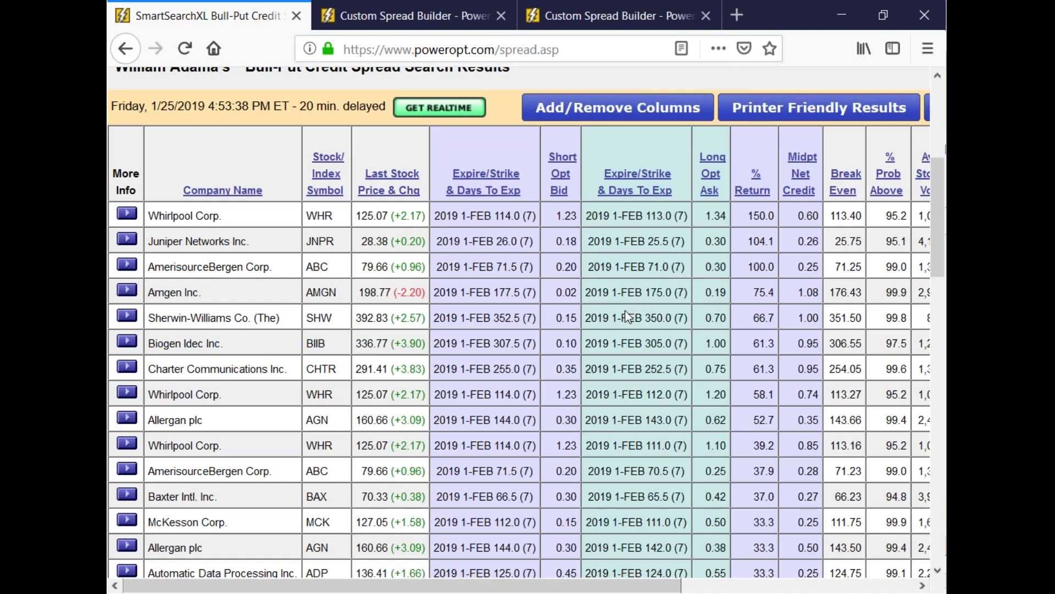
- Review the days-to-expiration and earnings date filters, and check the total number of spreads found
scroll(614, 318, "down", 2)
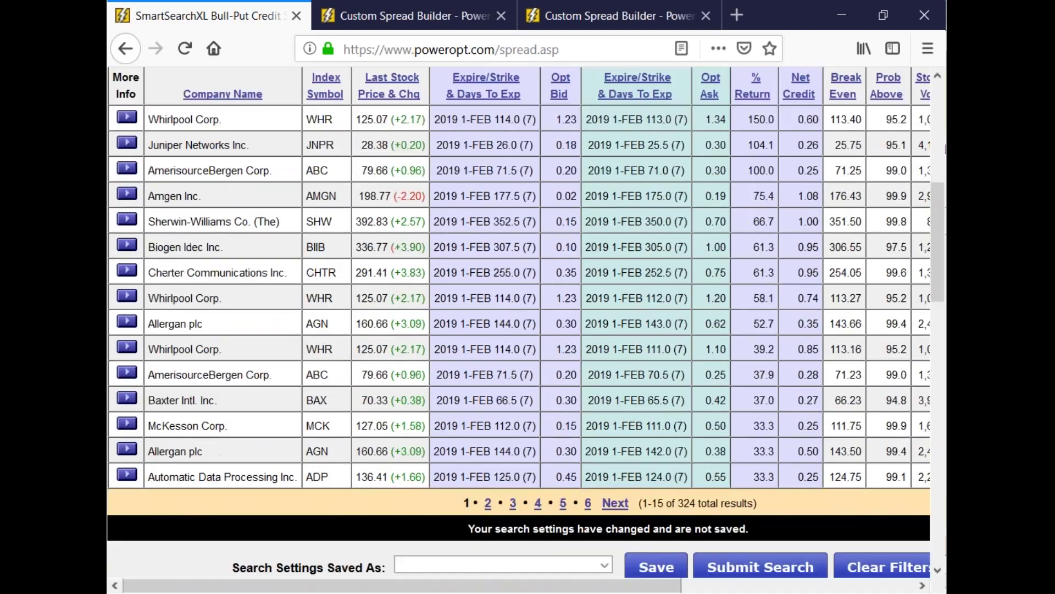
scroll(614, 324, "down", 7)
scroll(613, 337, "down", 2)
left_click(407, 251)
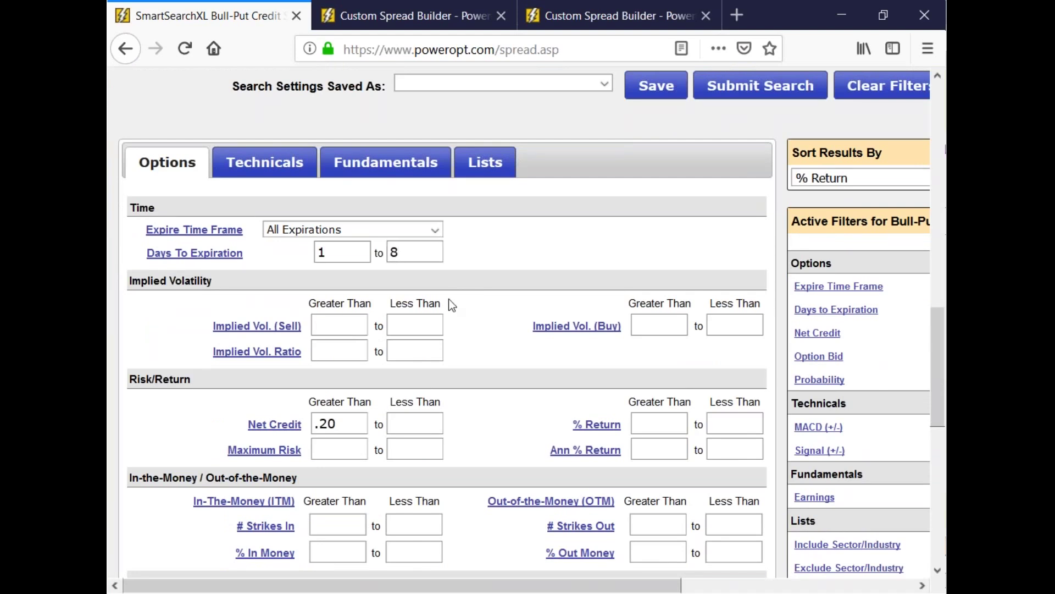
left_click(386, 163)
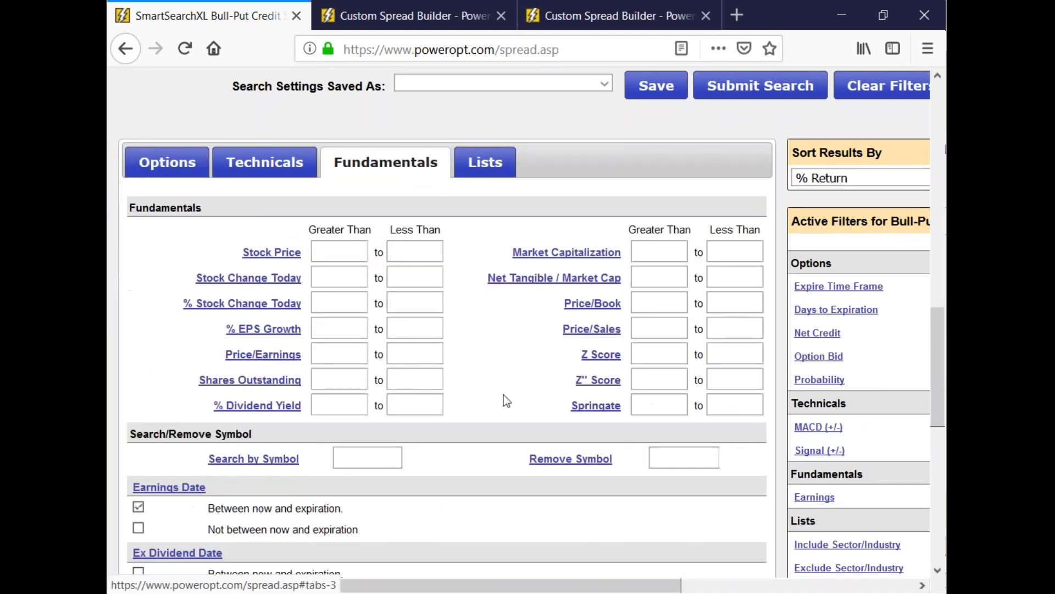
scroll(488, 393, "down", 3)
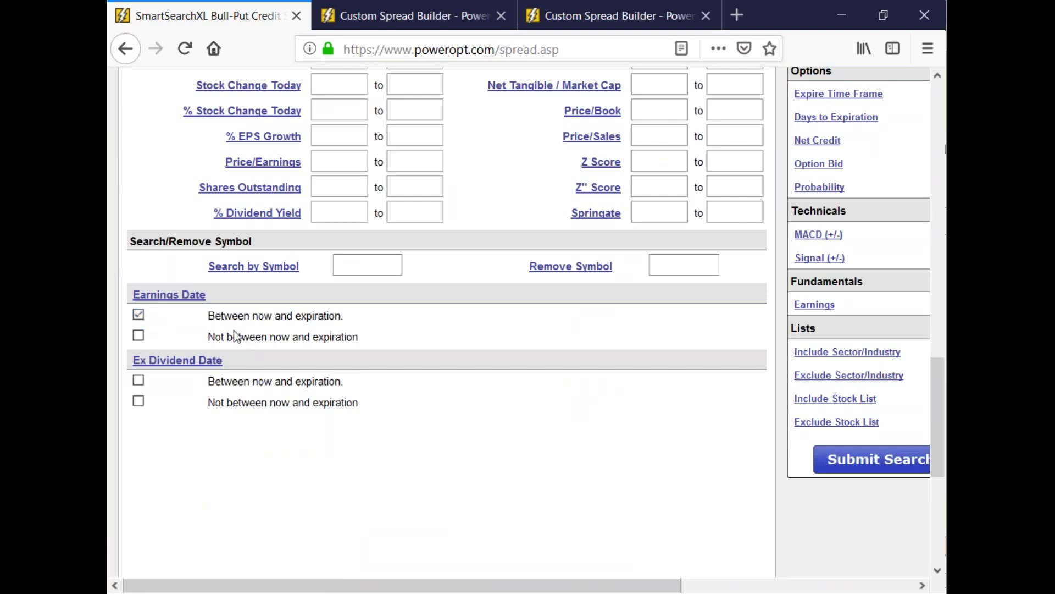
scroll(468, 351, "up", 5)
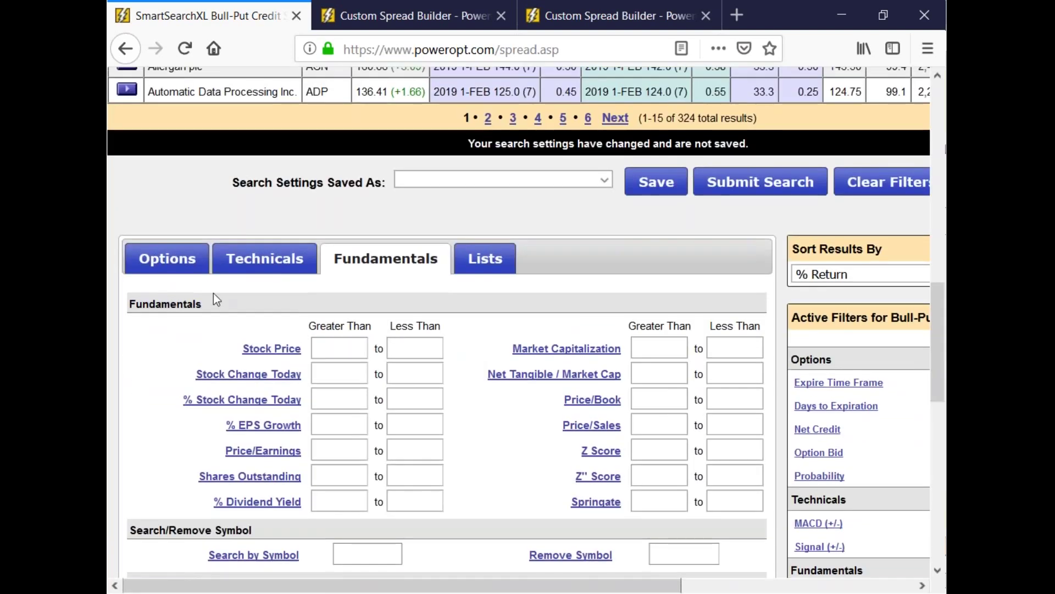
left_click(170, 259)
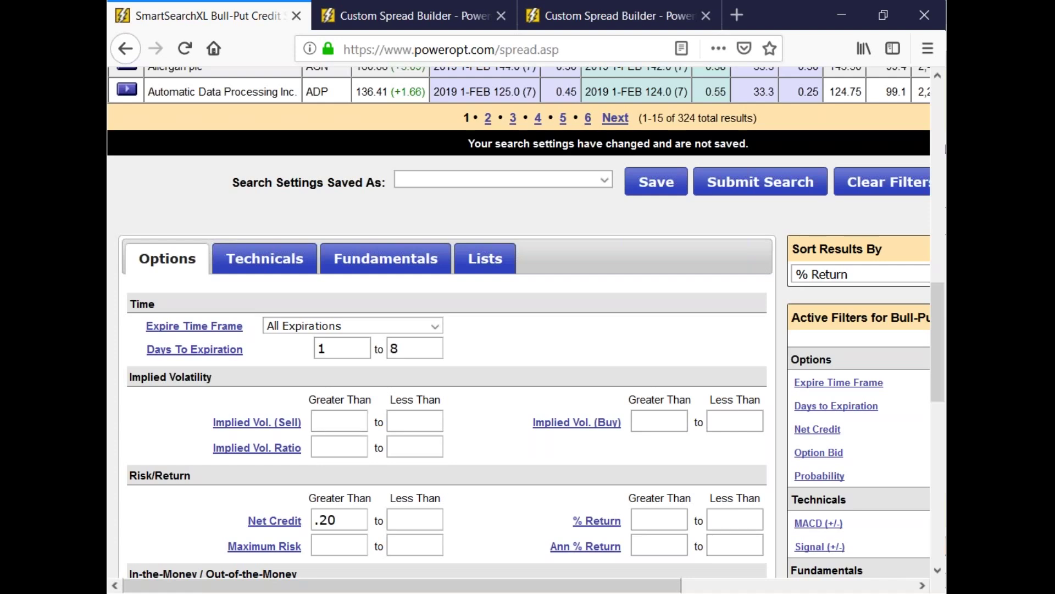
scroll(277, 175, "up", 3)
scroll(274, 170, "up", 3)
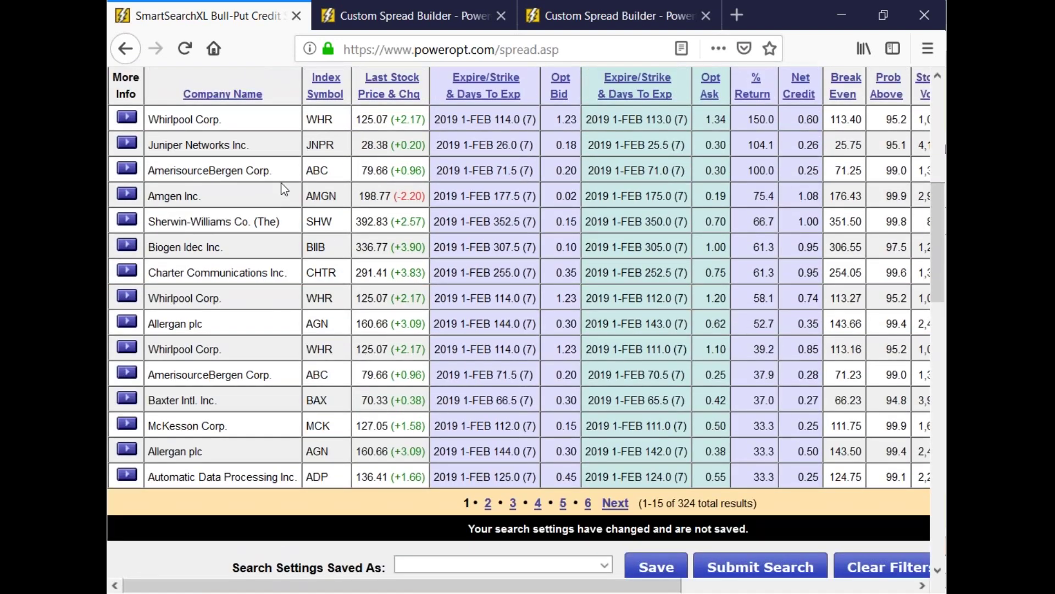
left_click_drag(675, 503, 736, 497)
- Limit the search to one result per security and rerun it
scroll(576, 473, "down", 8)
scroll(576, 473, "down", 8)
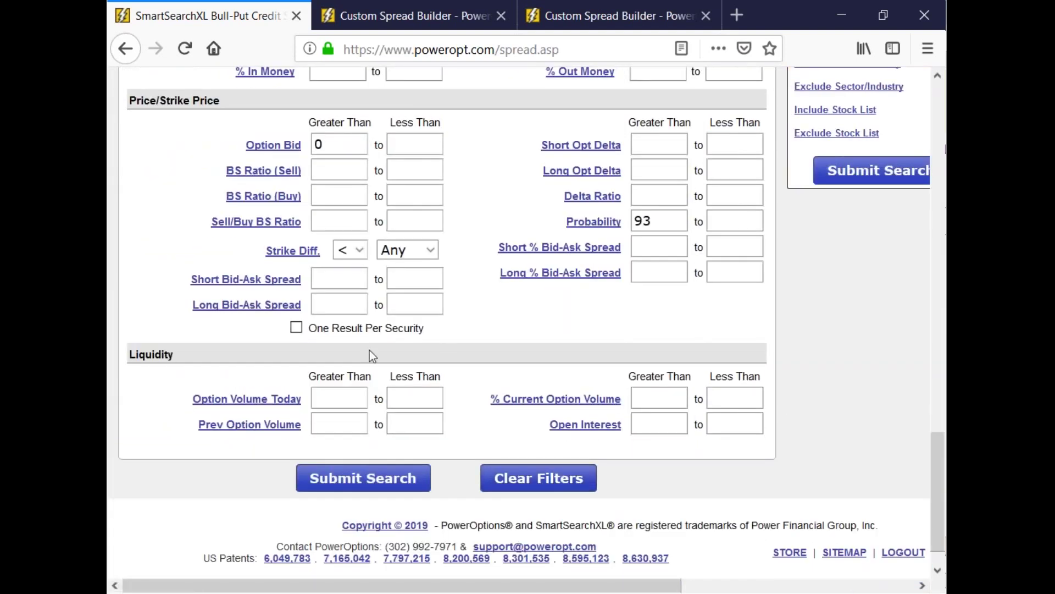
left_click(297, 328)
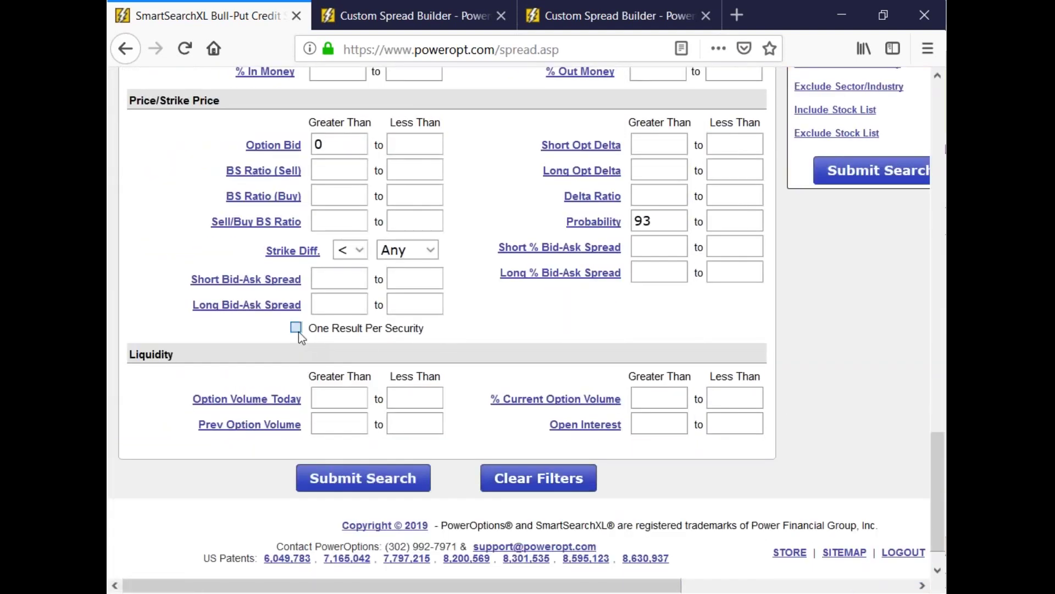
left_click(356, 479)
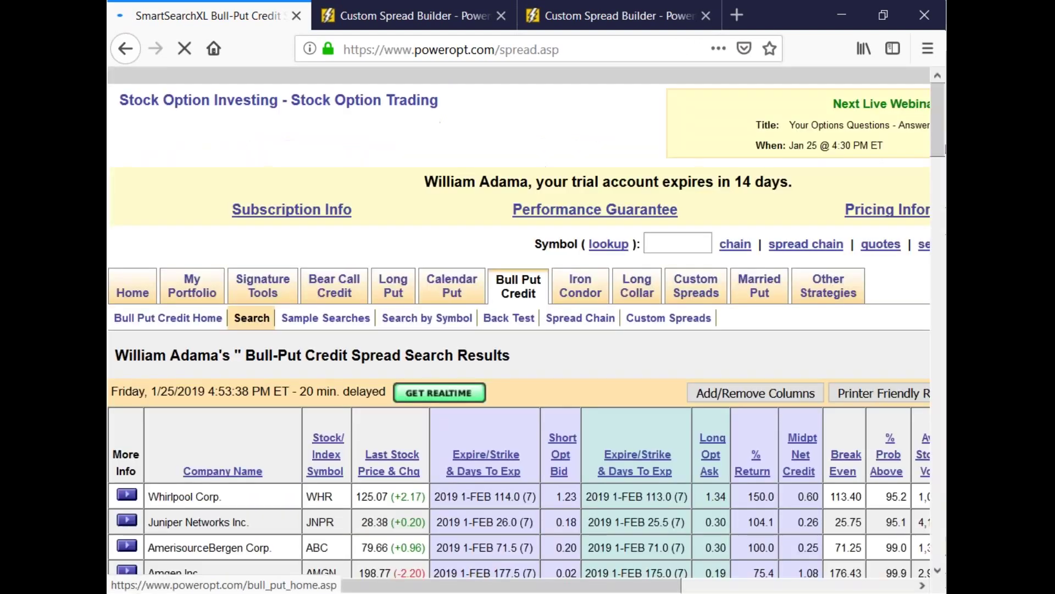
scroll(491, 305, "down", 3)
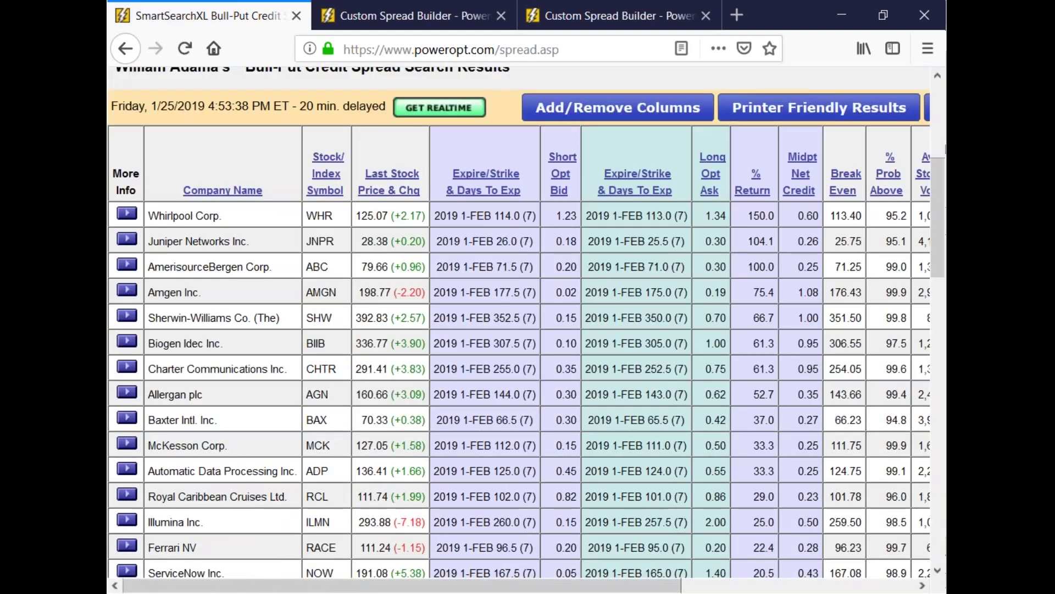
scroll(531, 292, "down", 2)
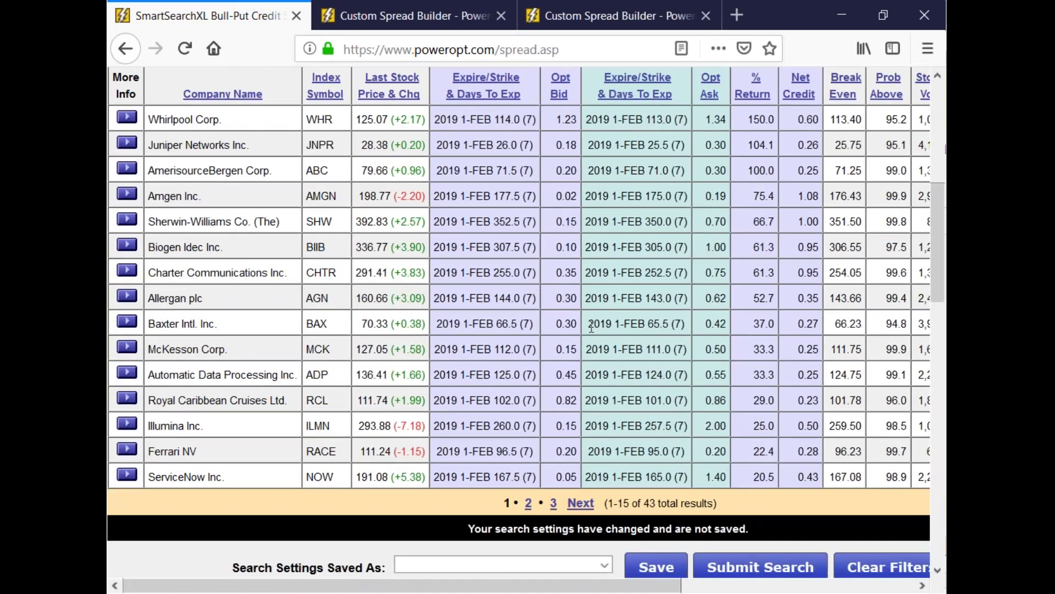
- Filter the bull put search by the symbol AAPL and rerun it
scroll(591, 327, "down", 3)
left_click(388, 453)
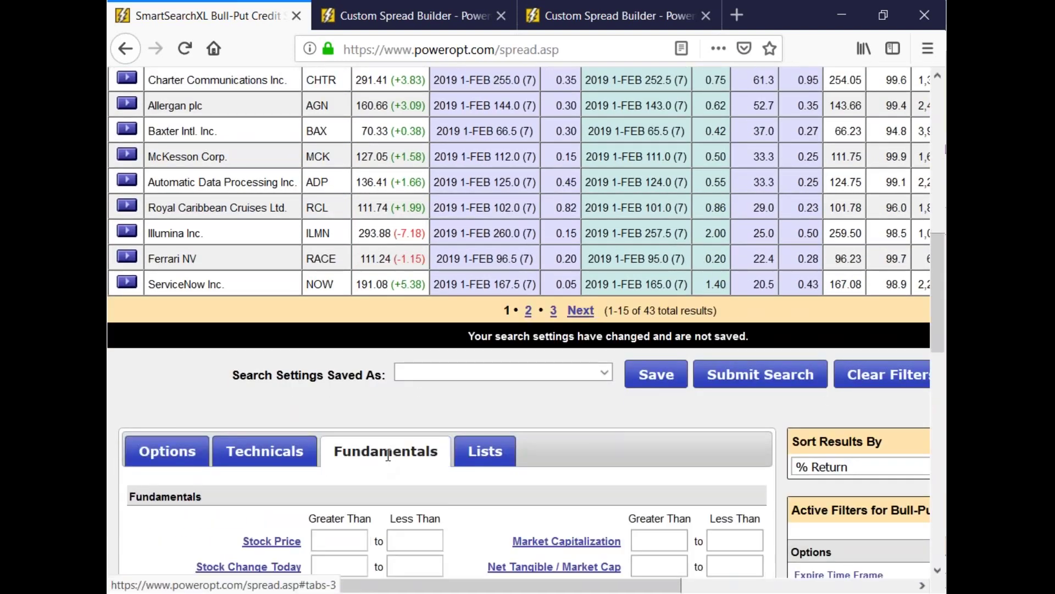
scroll(391, 467, "down", 3)
scroll(360, 457, "down", 2)
left_click(361, 457)
type("AAPL")
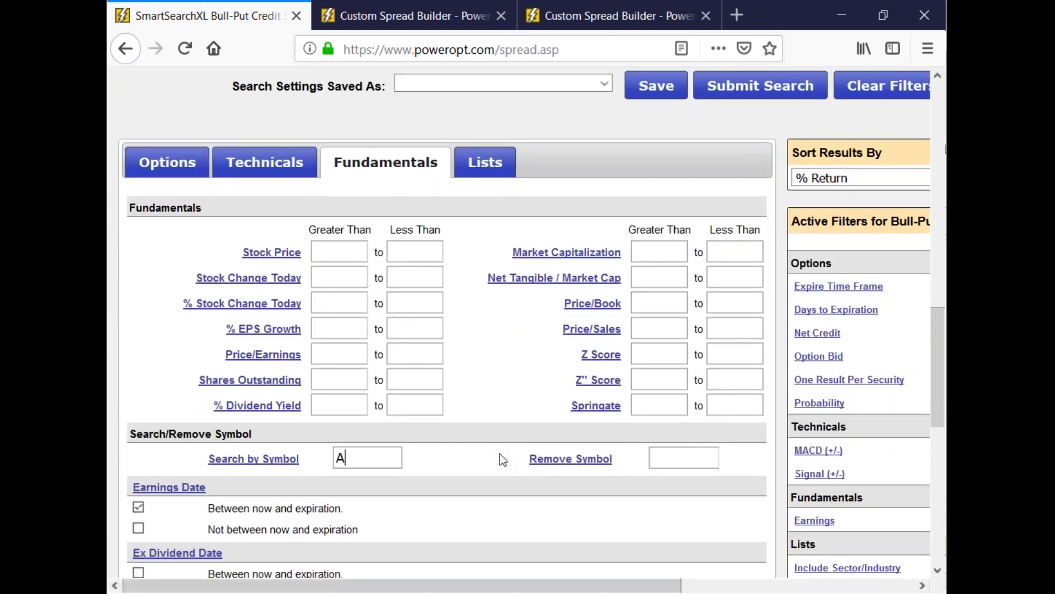
left_click(760, 85)
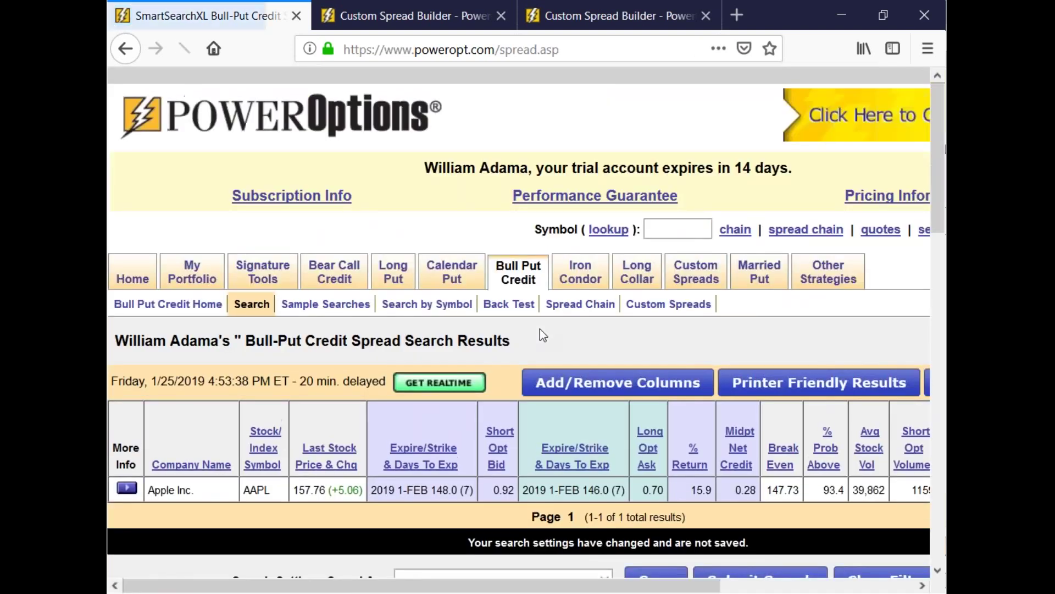
- Examine the Apple spread, highlighting its short strike, long strike and midpoint net credit
double_click(439, 490)
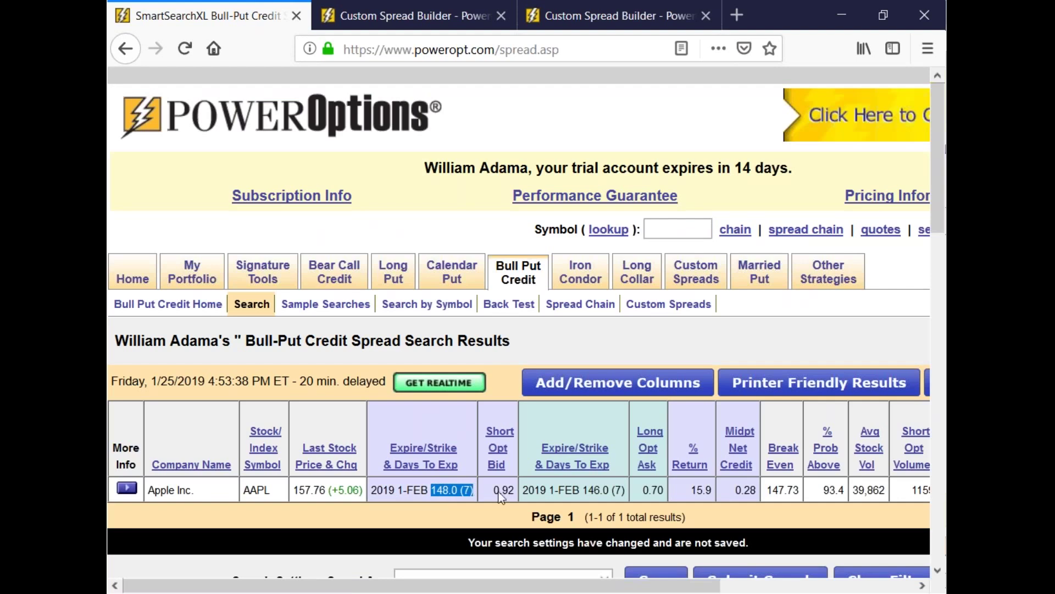
left_click_drag(587, 489, 635, 495)
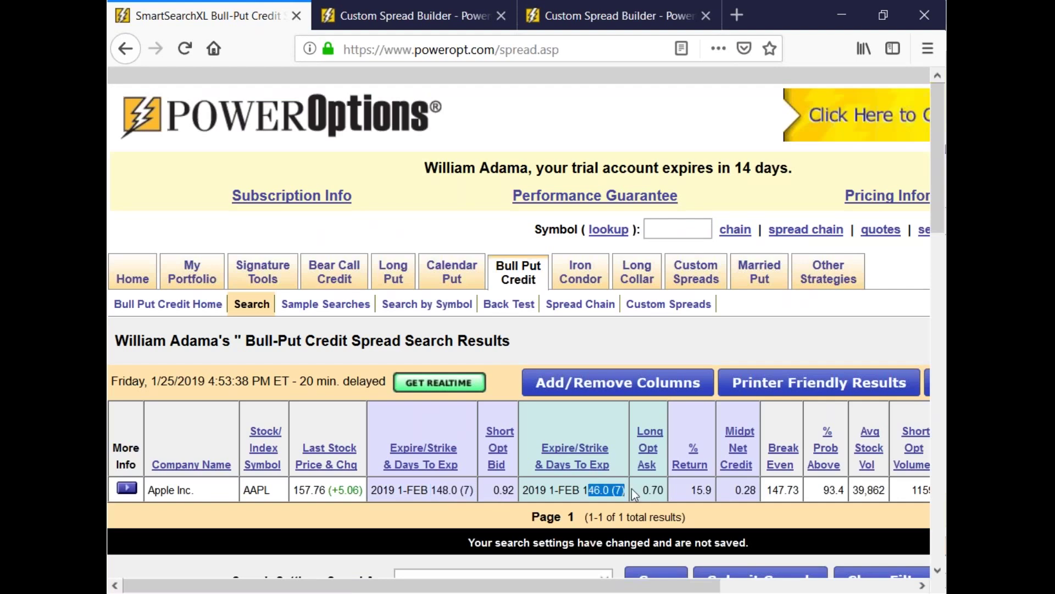
double_click(746, 490)
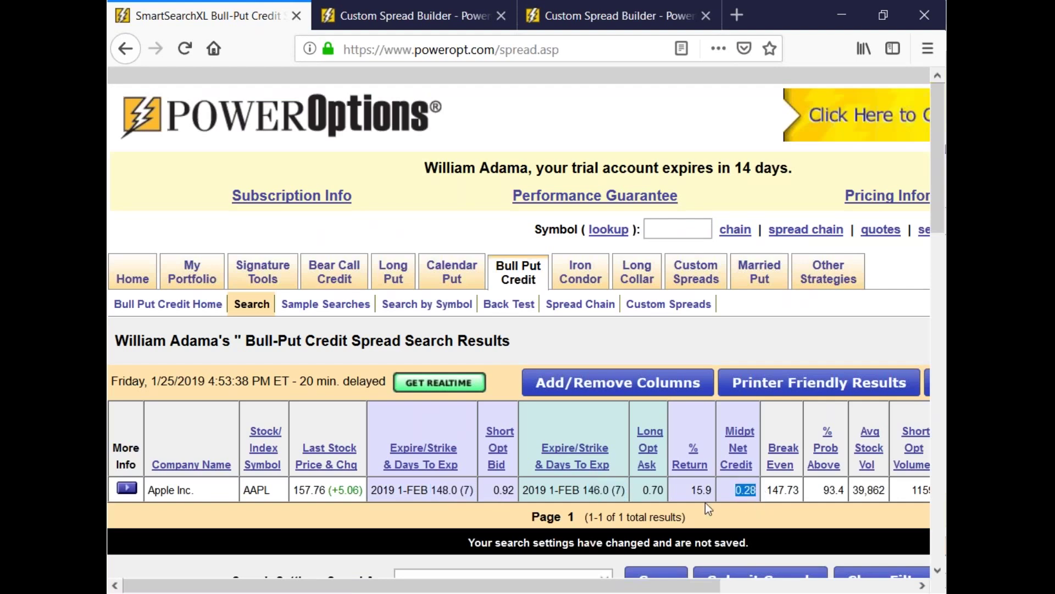
scroll(705, 503, "down", 3)
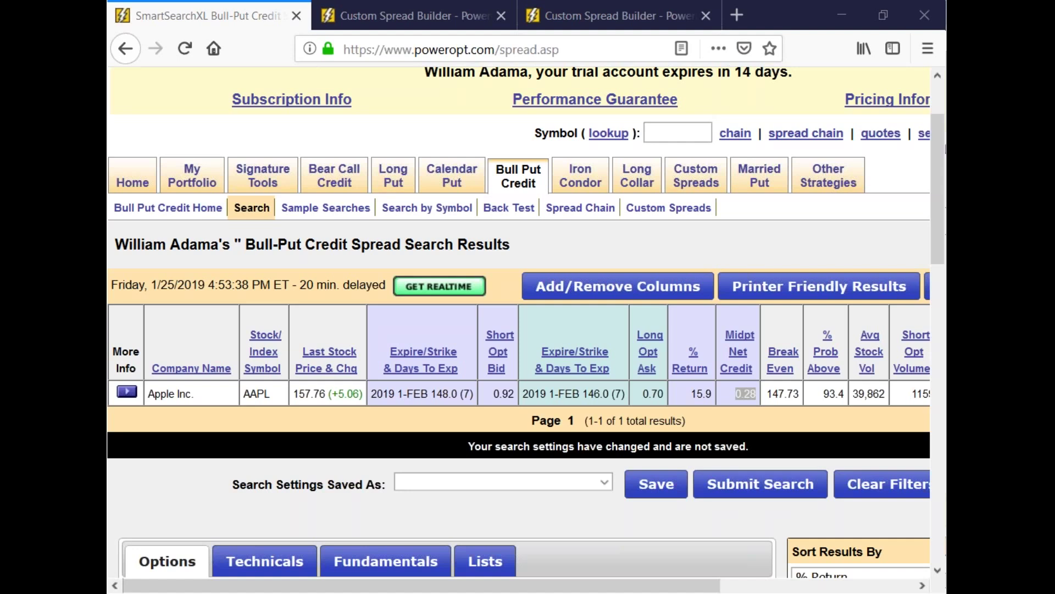
- Examine the Apple spread's short option bid, long option ask, midpoint net credit and percent return
scroll(561, 449, "down", 3)
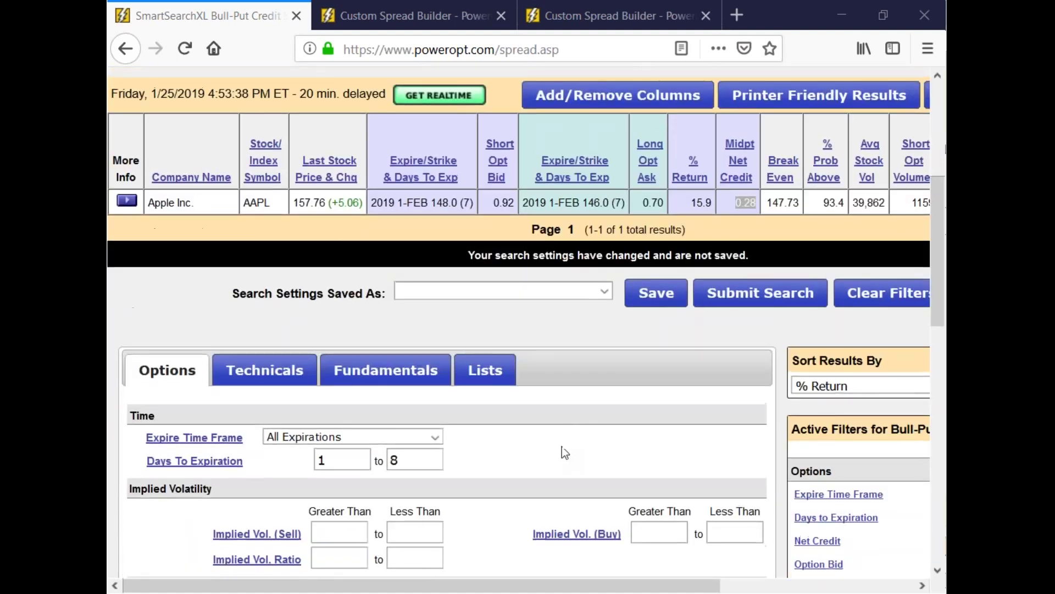
scroll(475, 371, "up", 2)
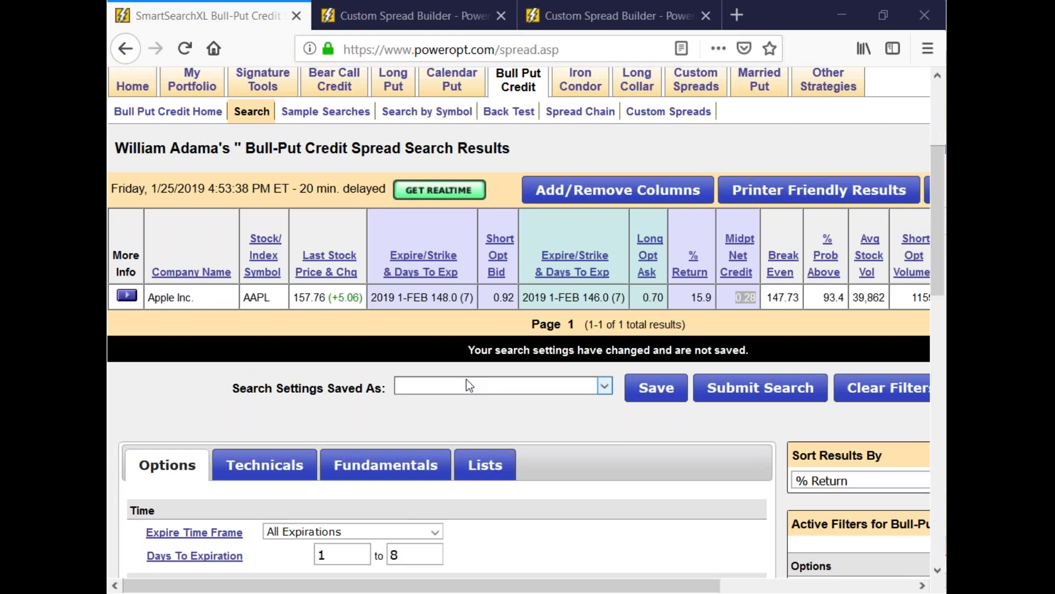
double_click(504, 298)
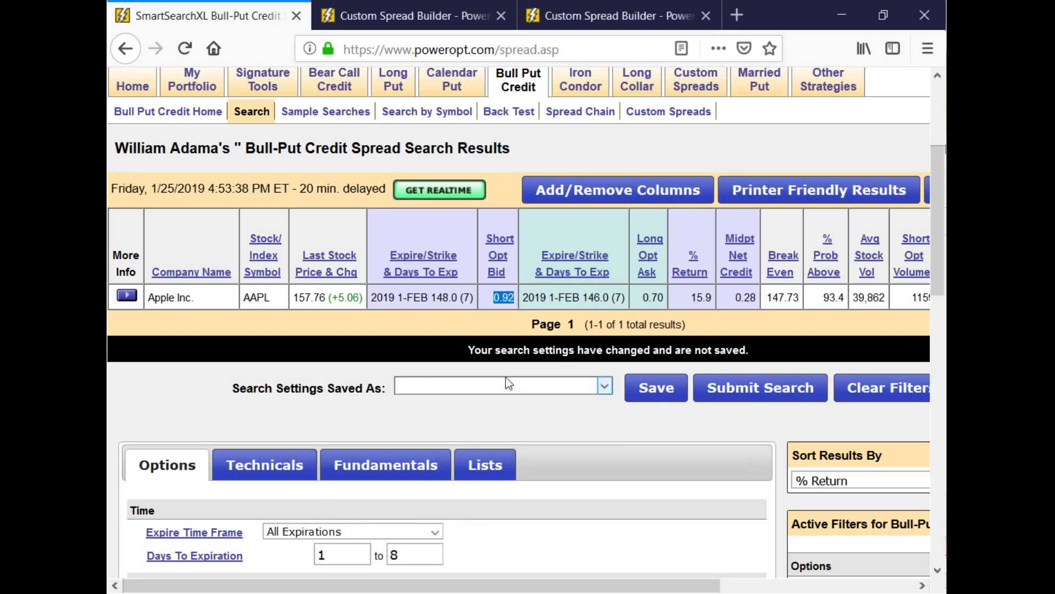
double_click(653, 298)
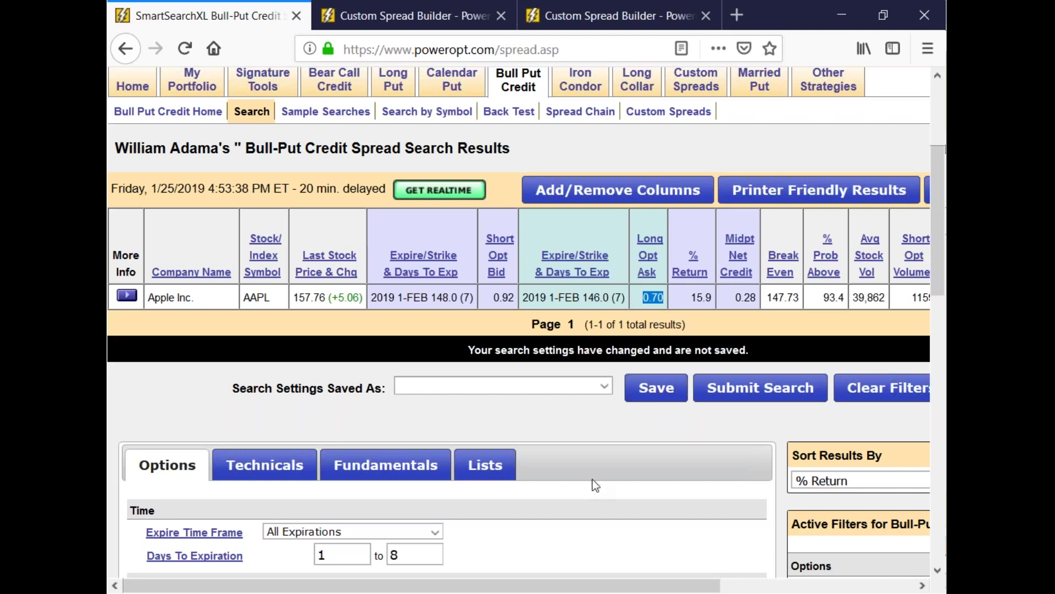
double_click(739, 298)
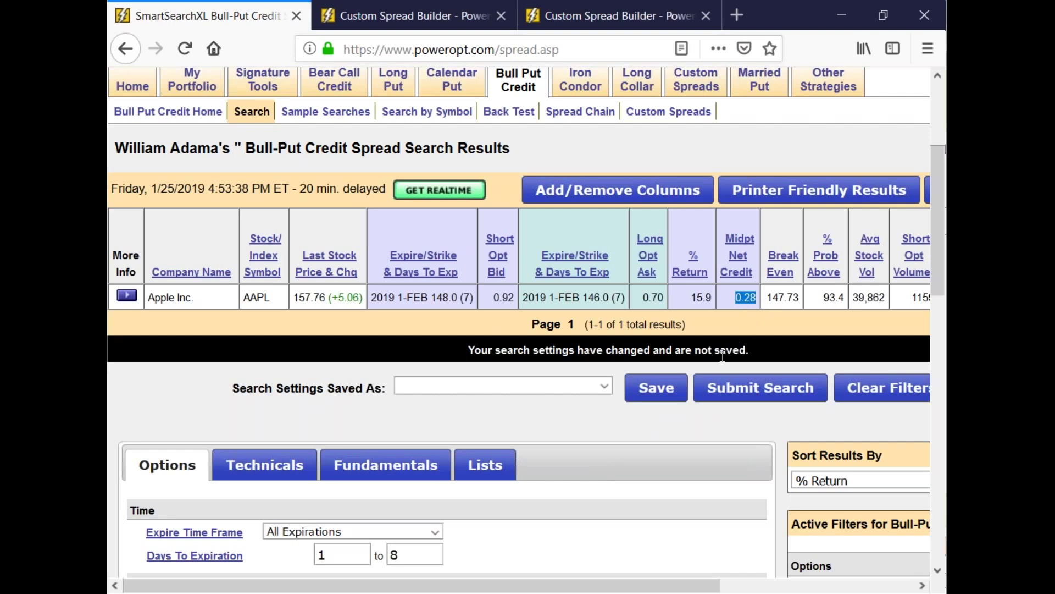
left_click(690, 300)
triple_click(752, 310)
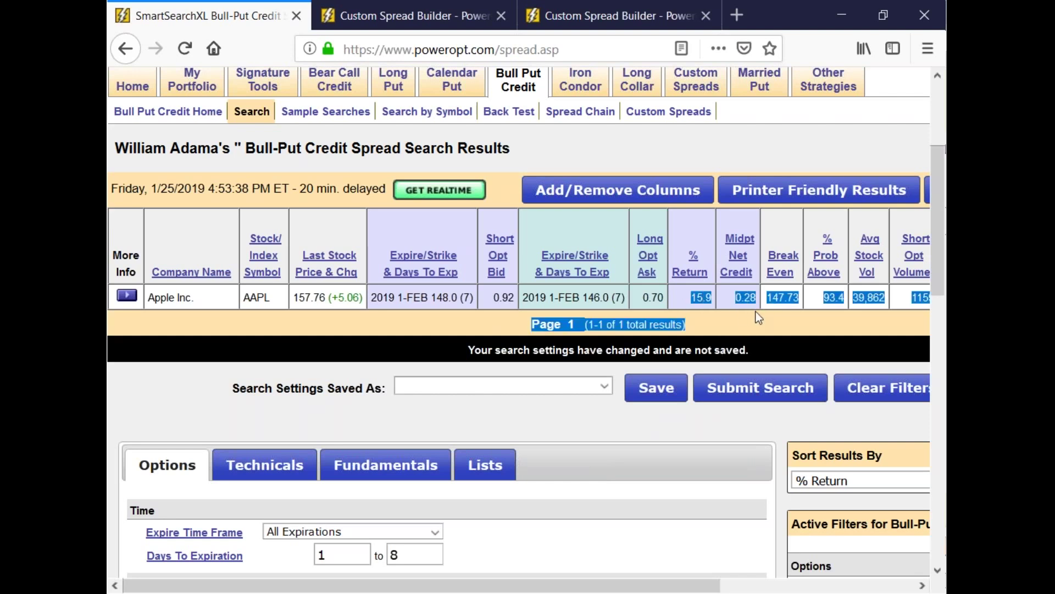
left_click(756, 315)
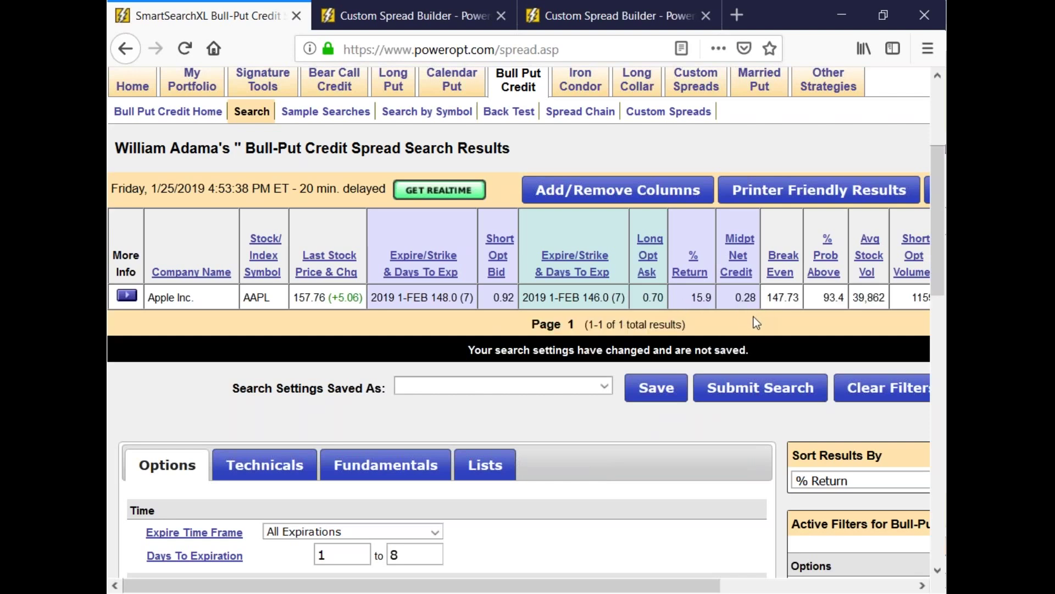
left_click_drag(690, 297, 757, 297)
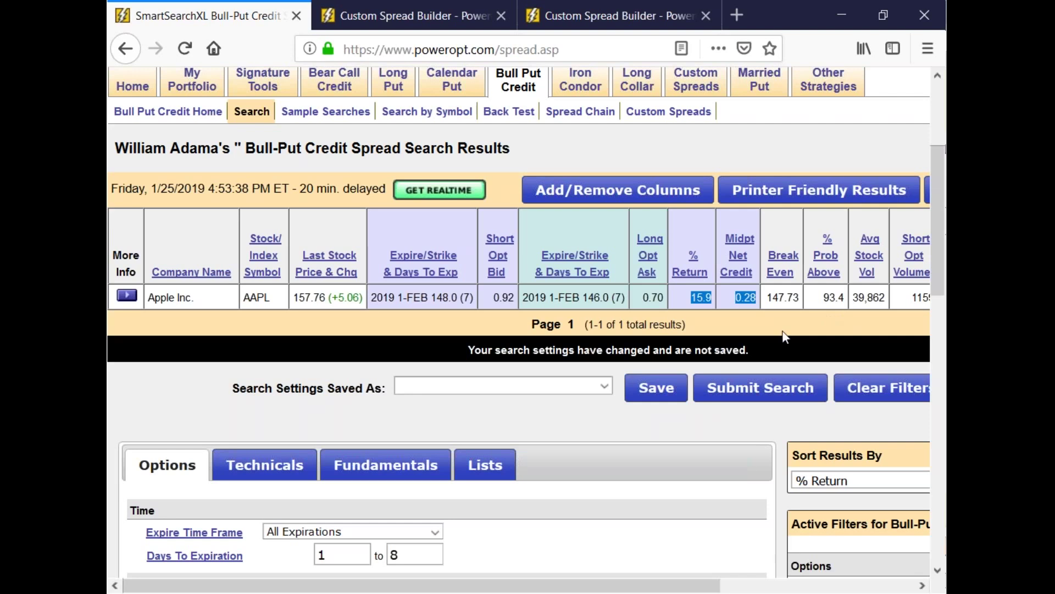
left_click(749, 303)
- Look through the saved bull put search settings without loading any of them
left_click(604, 388)
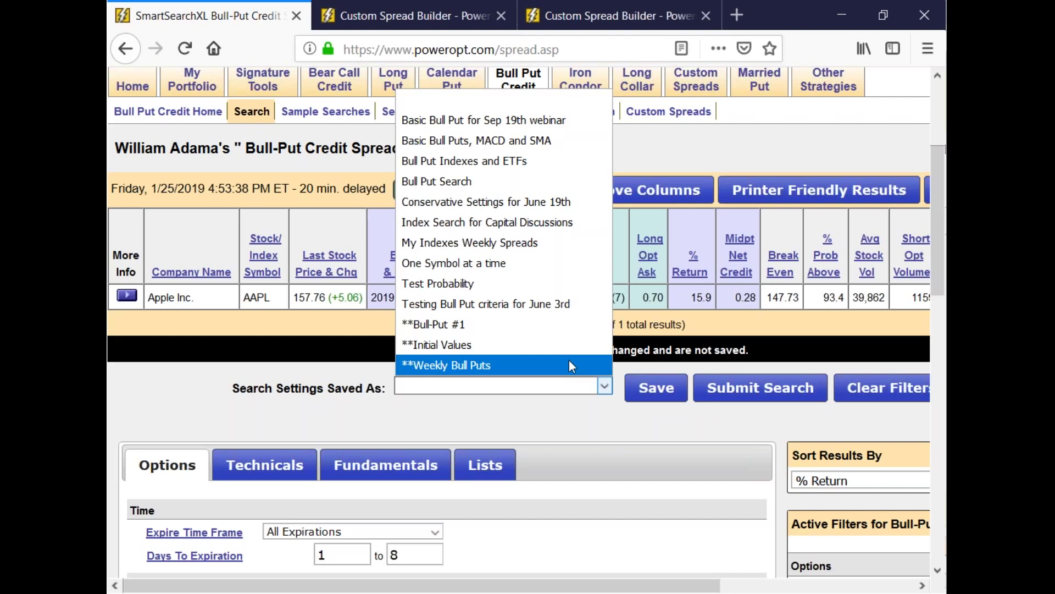
left_click(770, 171)
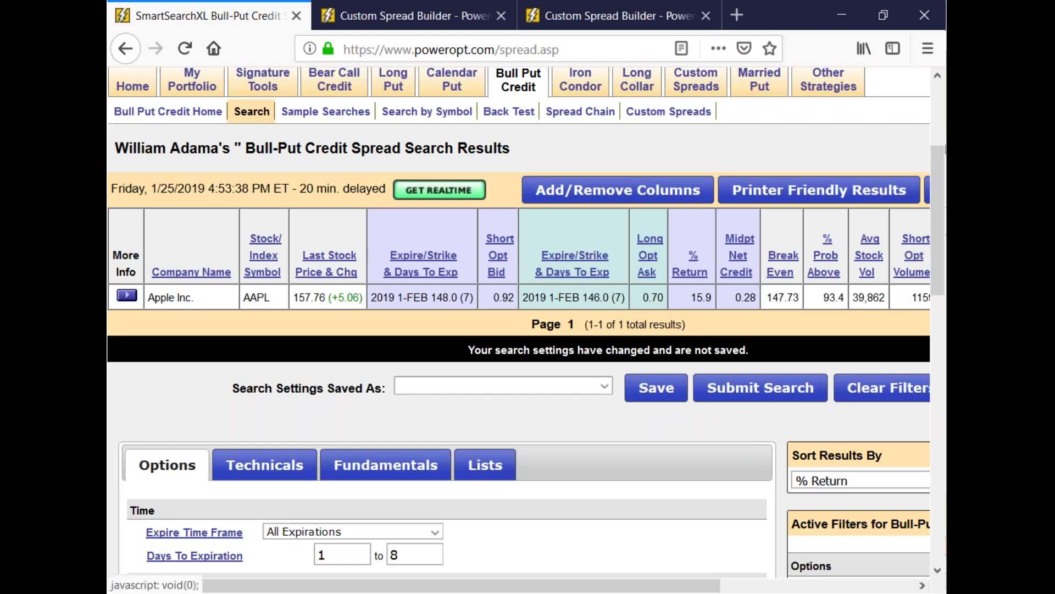
mouse_move(693, 268)
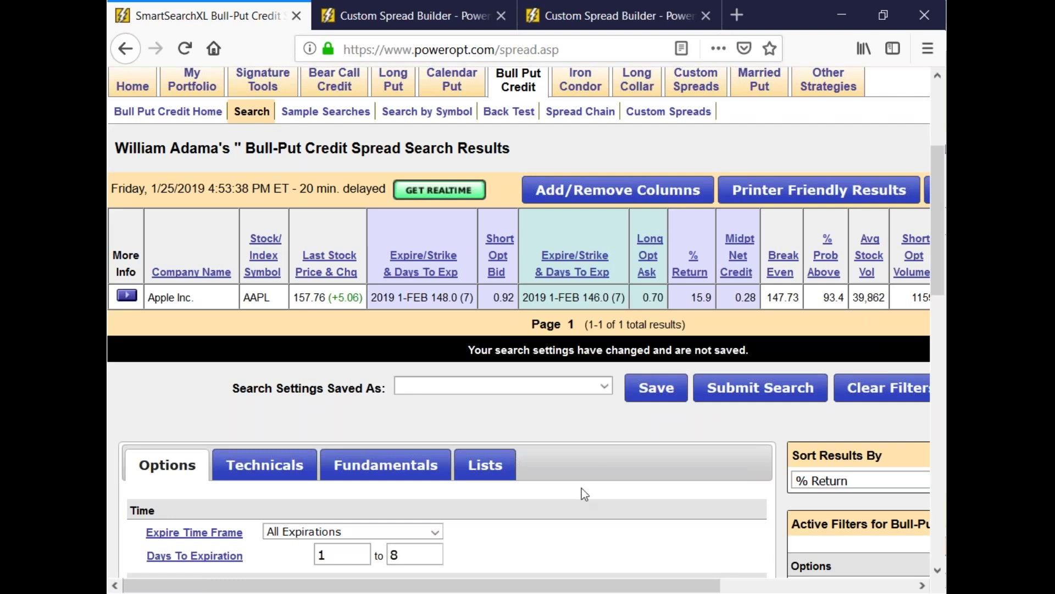
- Clear AAPL from the symbol filter in the search's fundamentals criteria
scroll(582, 489, "down", 3)
left_click(405, 271)
scroll(526, 354, "down", 3)
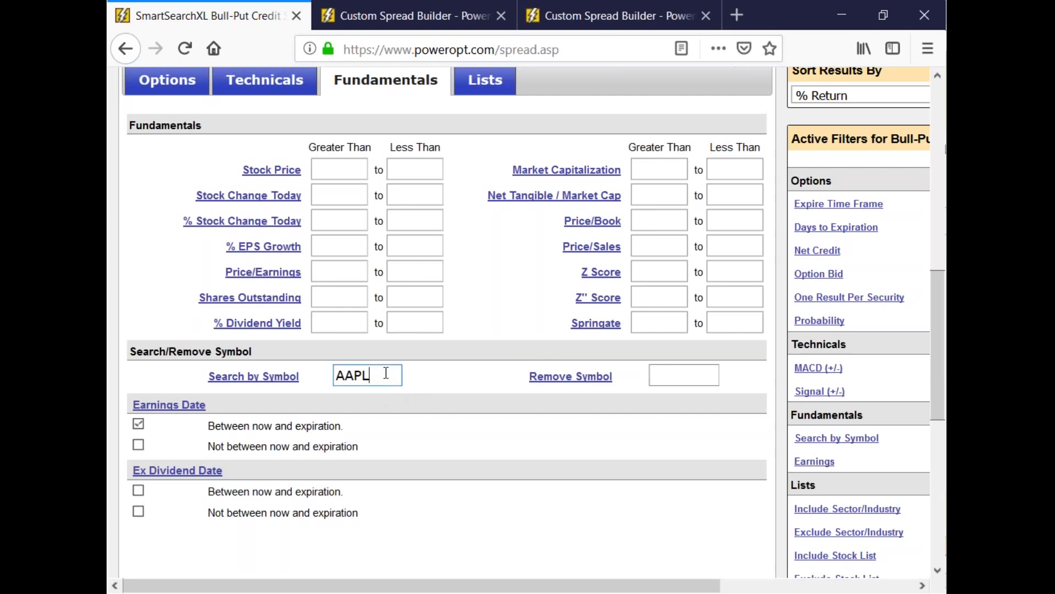
double_click(374, 375)
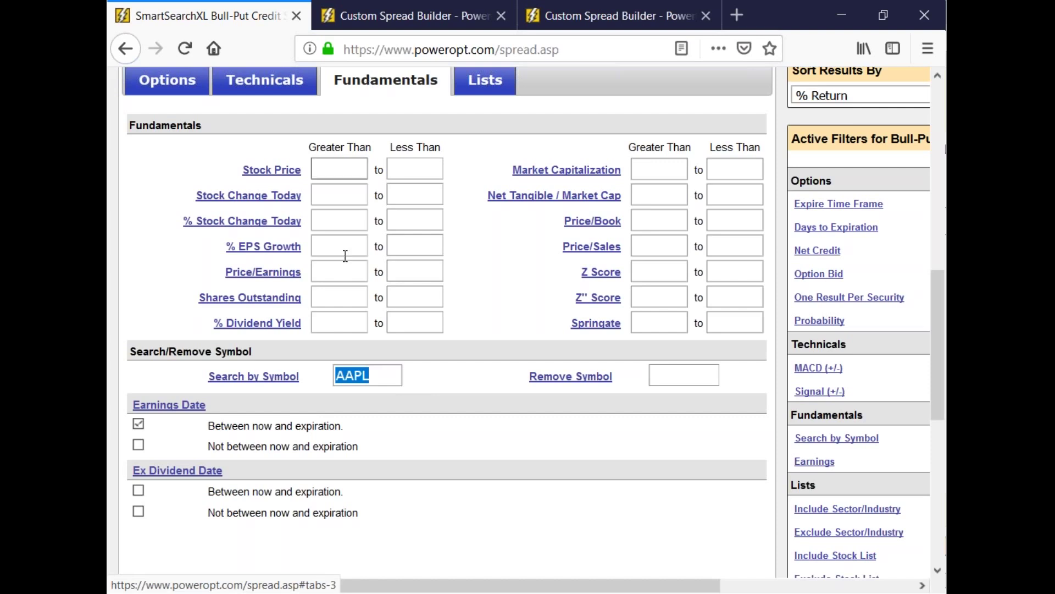
left_click(366, 377)
left_click(366, 378)
double_click(366, 378)
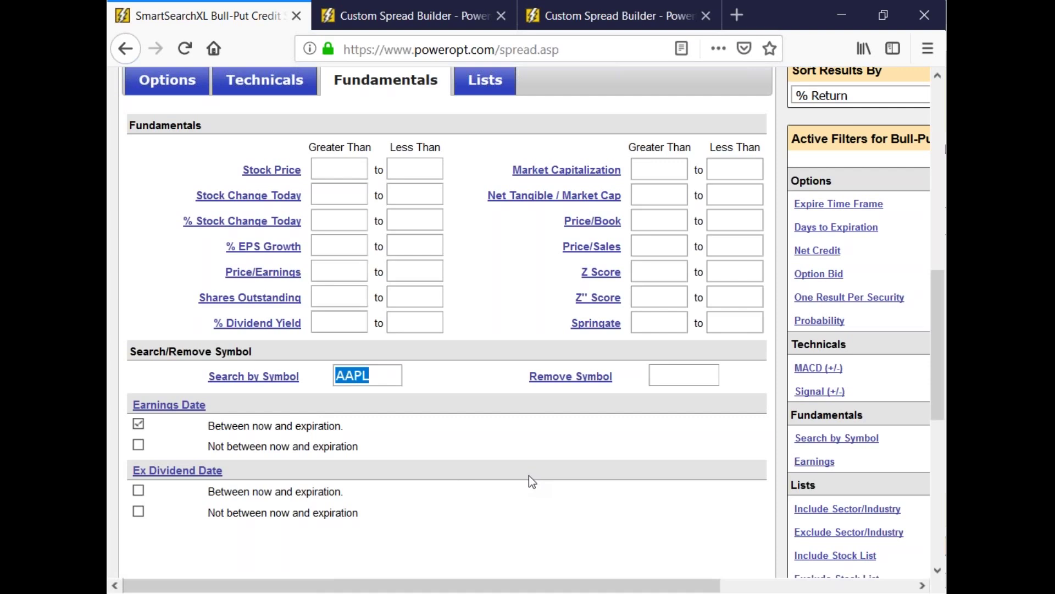
key("BackSpace")
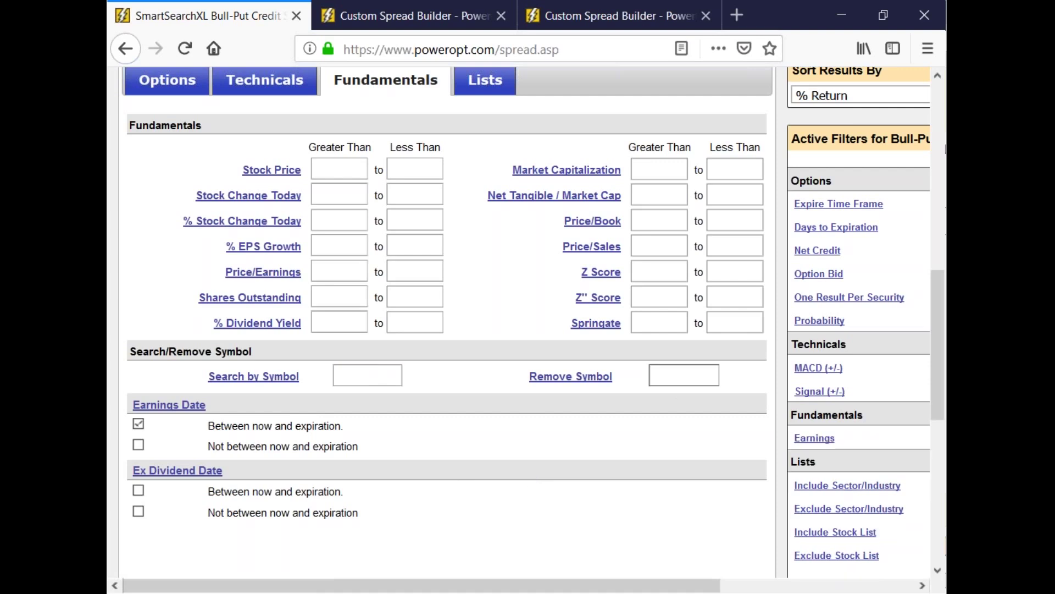
- Try $SPX and SPY as the symbol filter, clearing each entry again
type("$SPX")
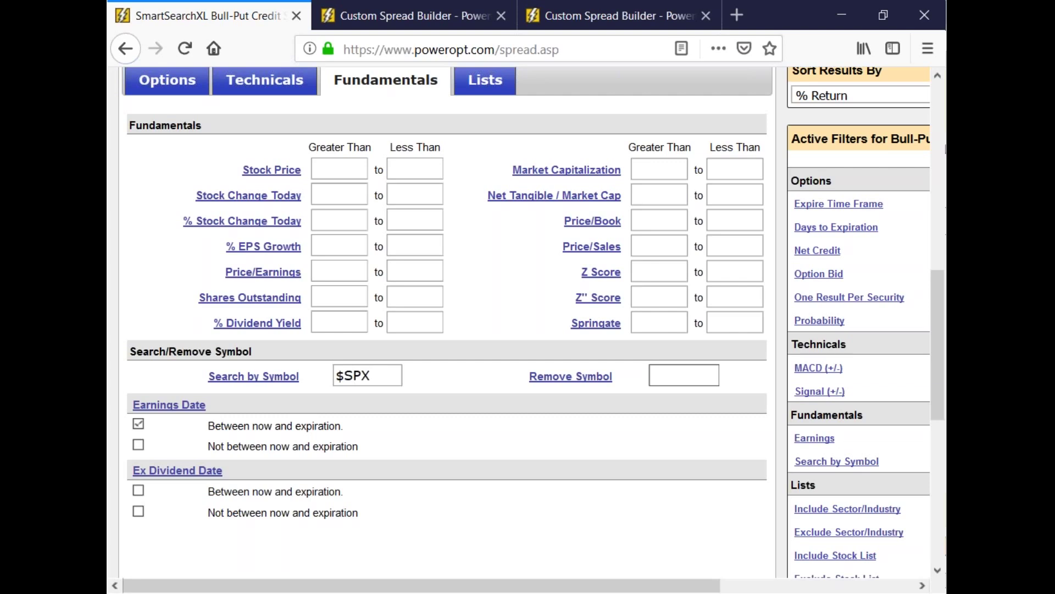
key("BackSpace")
key("BackSpace")
key("BackSpace")
key("BackSpace")
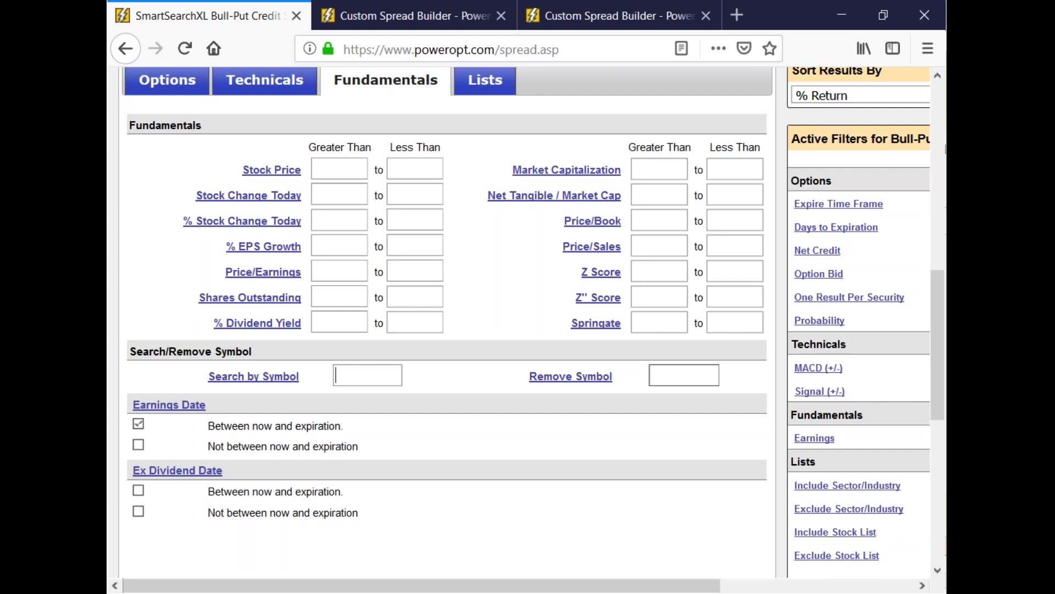
type("SPY")
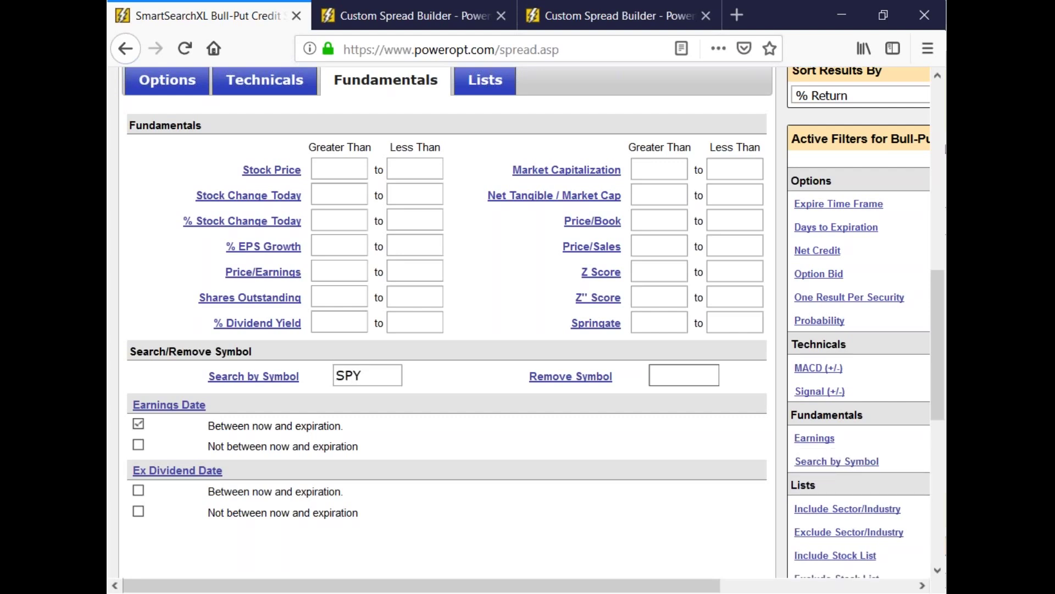
key("BackSpace")
key("BackSpace")
key("BackSpace")
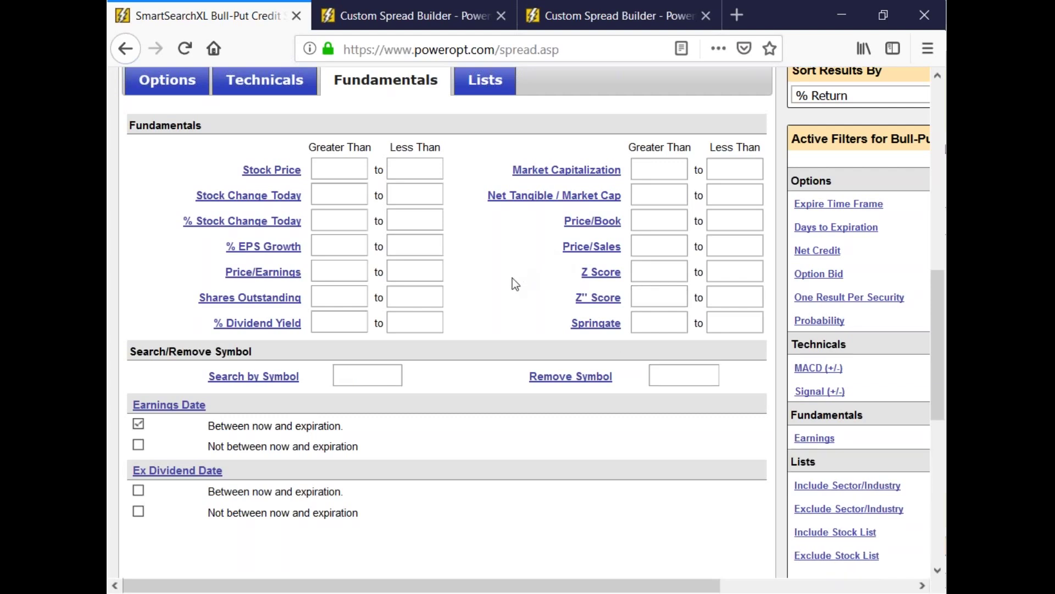
- Review the stock lists that can be included in the bull put search
scroll(506, 291, "up", 3)
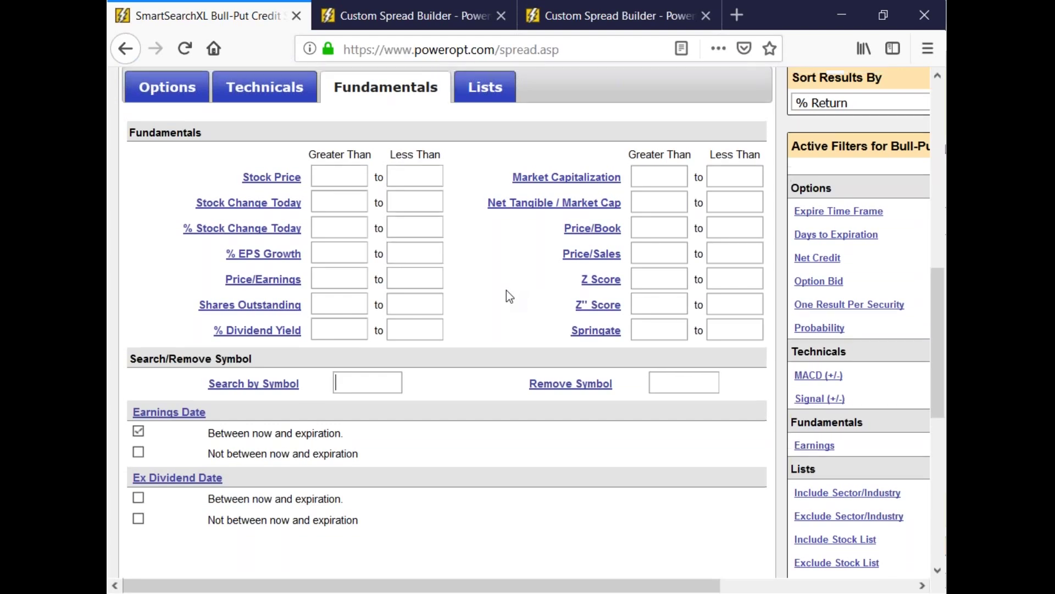
left_click(495, 177)
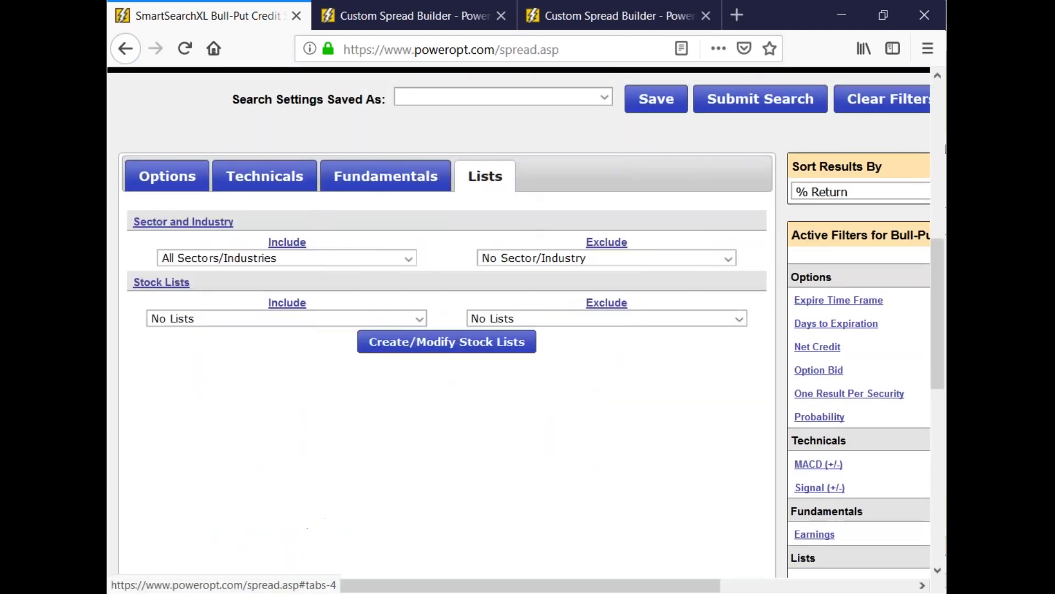
left_click(319, 317)
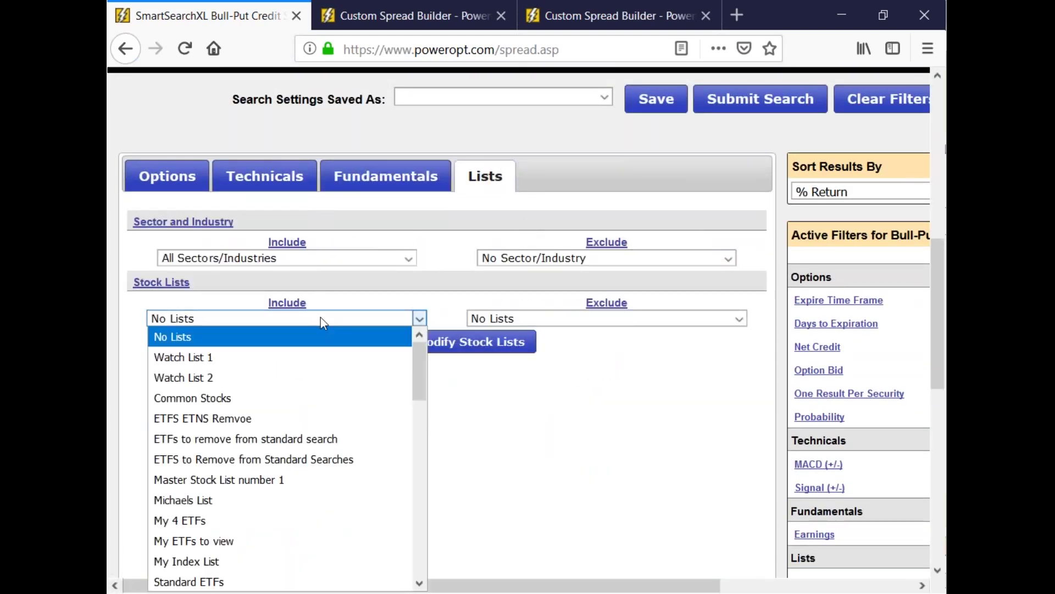
scroll(289, 423, "down", 2)
scroll(289, 423, "up", 2)
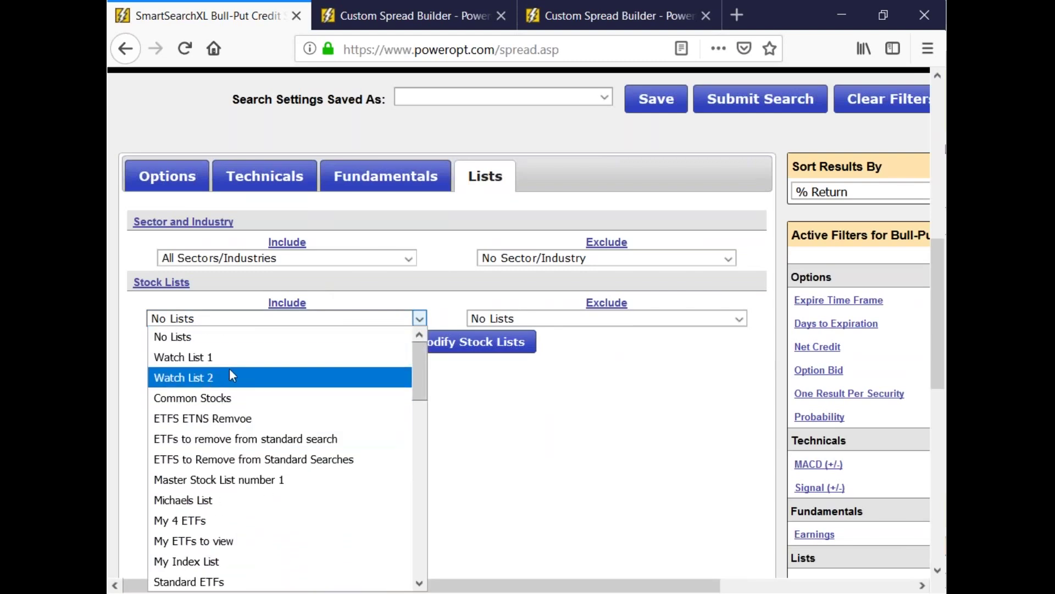
scroll(181, 219, "up", 5)
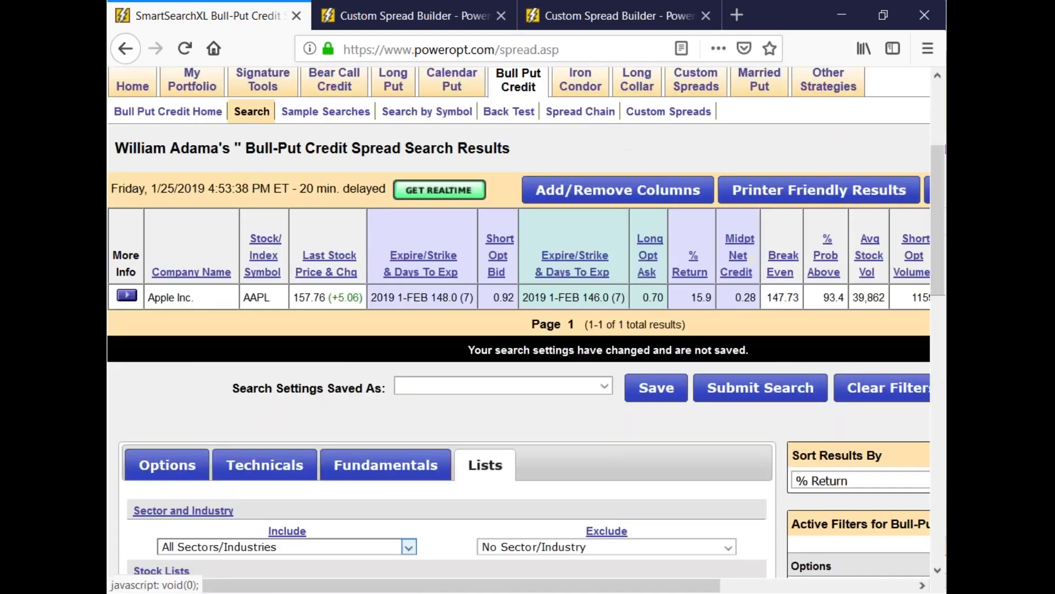
- Go to the PowerOptions home page and bring up the empty PowerWatch List 3
left_click(142, 88)
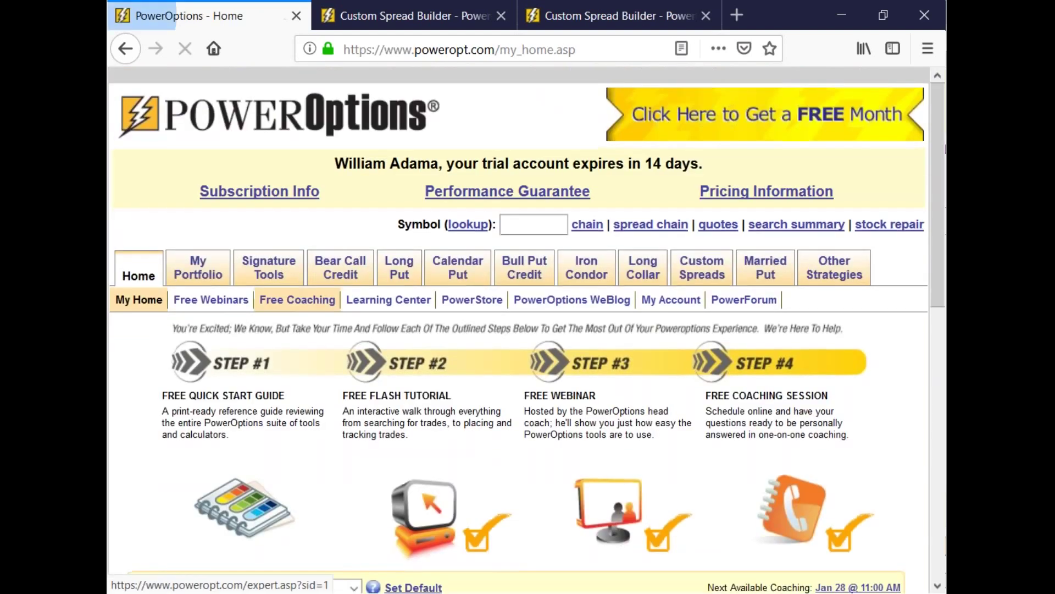
scroll(299, 294, "down", 10)
left_click(503, 170)
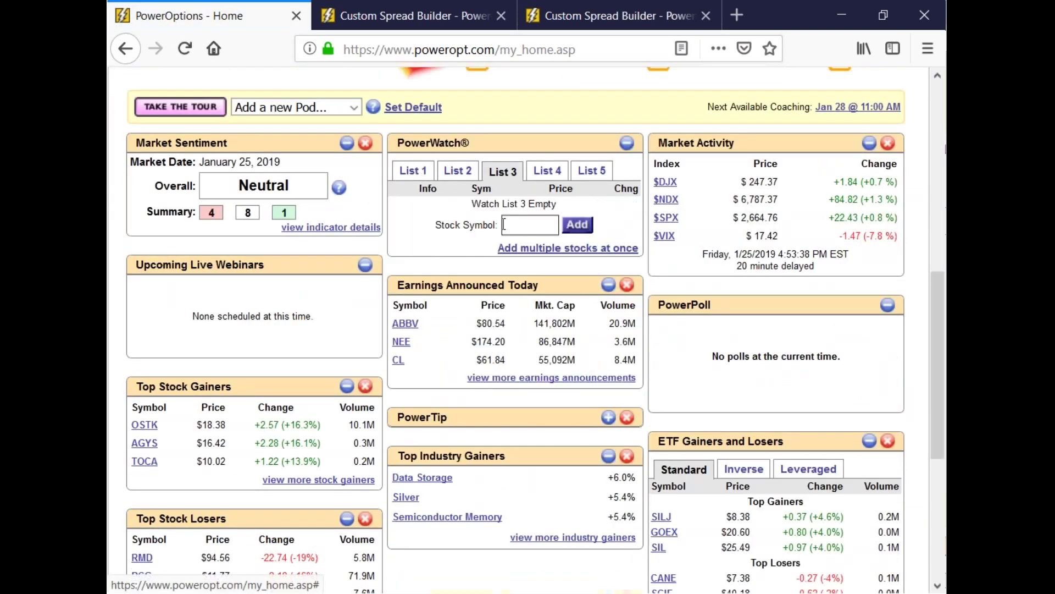
left_click(547, 171)
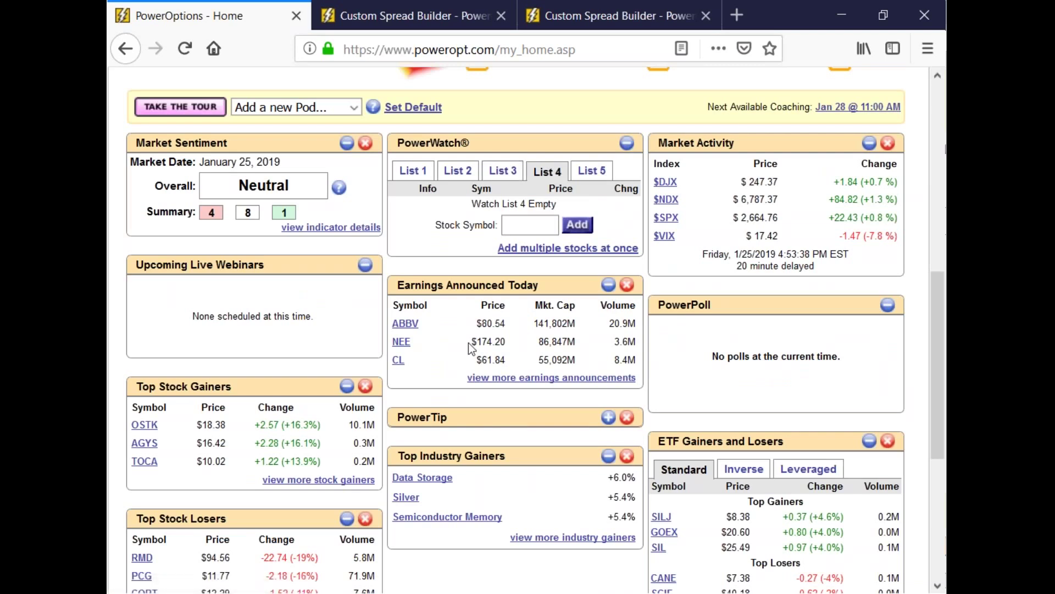
left_click(529, 229)
left_click(503, 170)
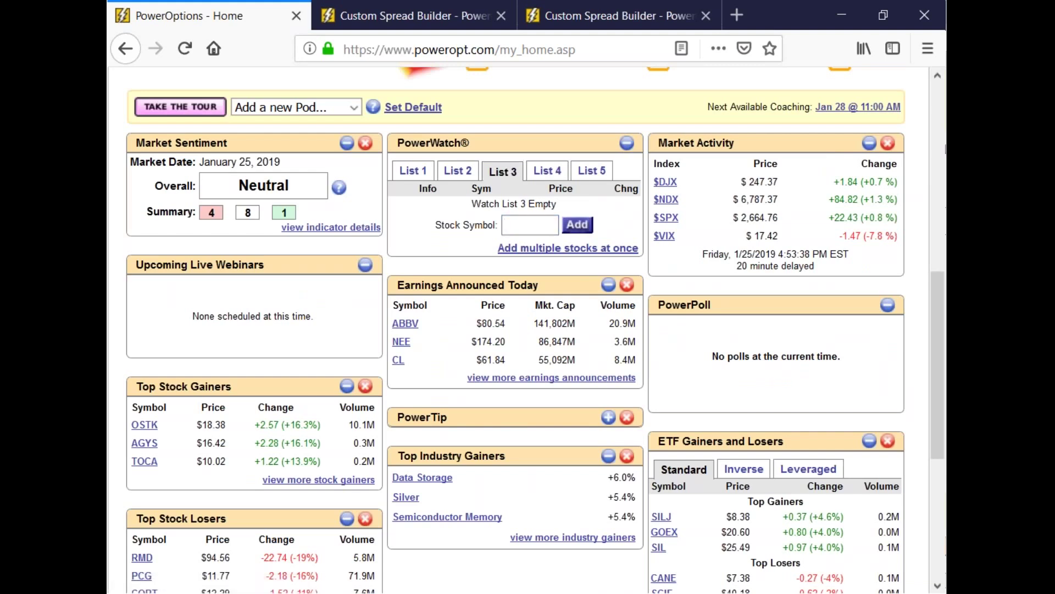
- Add the index symbols $SPX, $NDX and $RUT to PowerWatch List 3
type("&")
key("BackSpace")
type("$SPX")
left_click(588, 224)
left_click(531, 254)
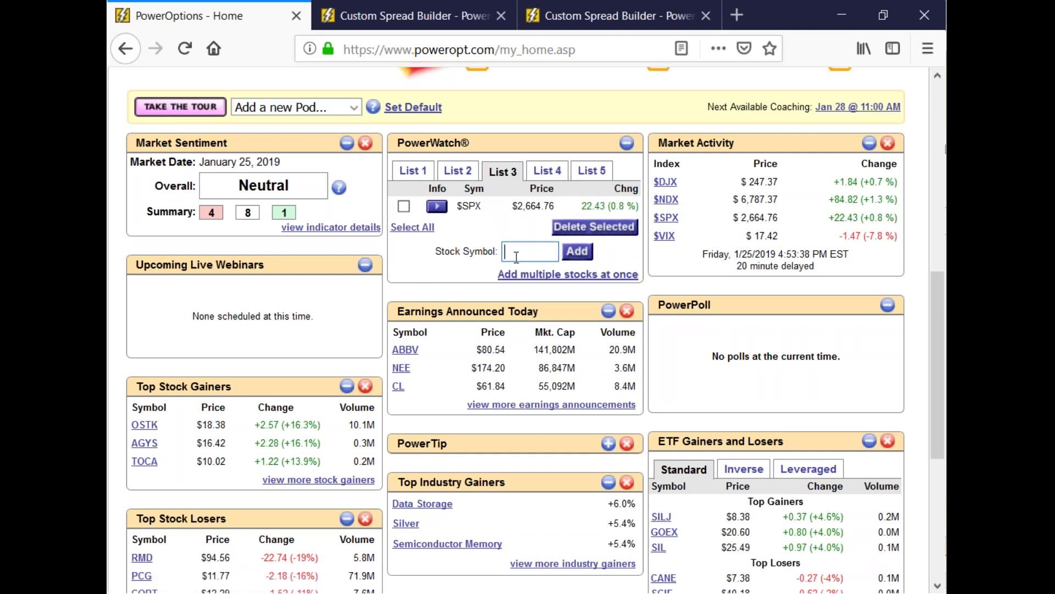
type("$NDX")
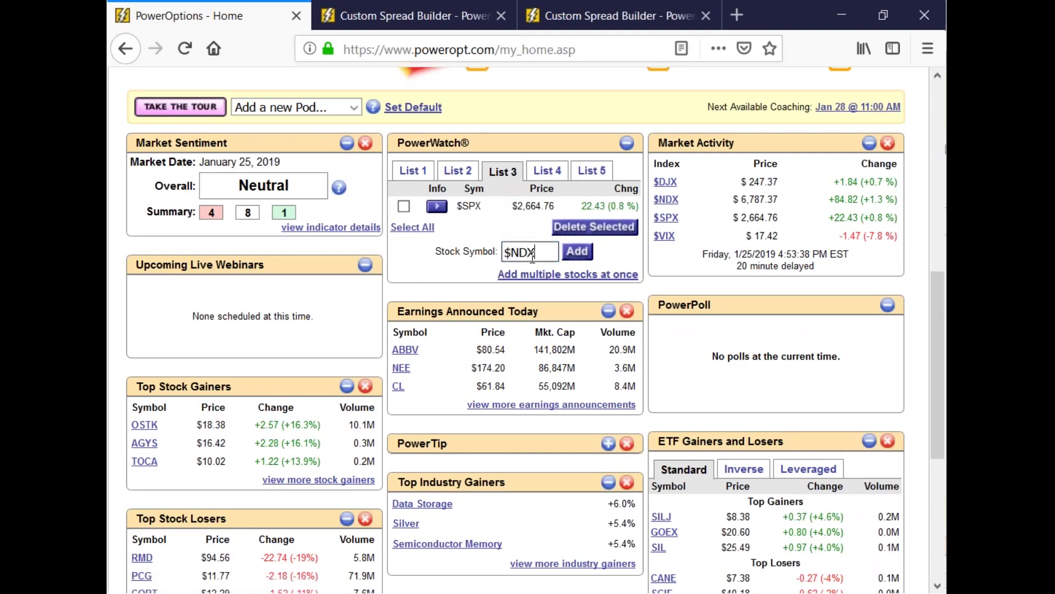
left_click(577, 251)
left_click(520, 279)
type("$RUT")
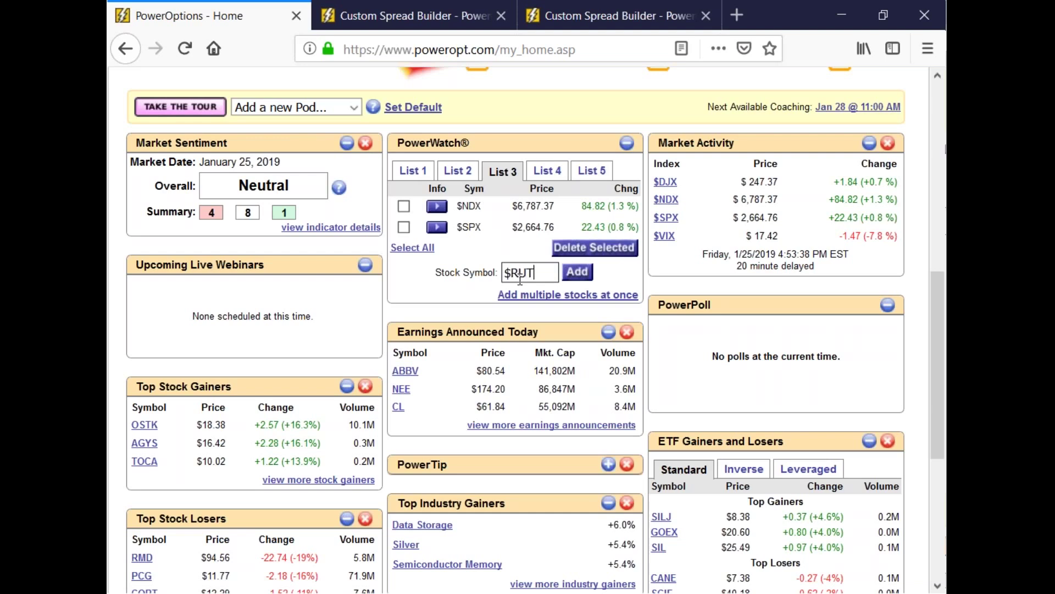
left_click(584, 275)
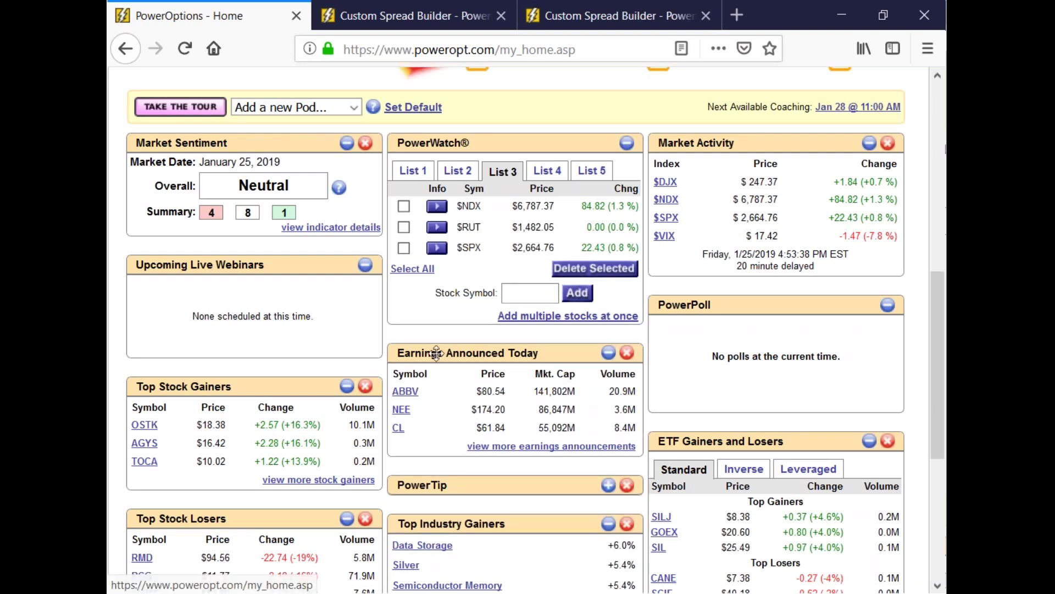
- Add the ETF symbols SPY, QQQ and IWM to PowerWatch List 3
left_click(522, 293)
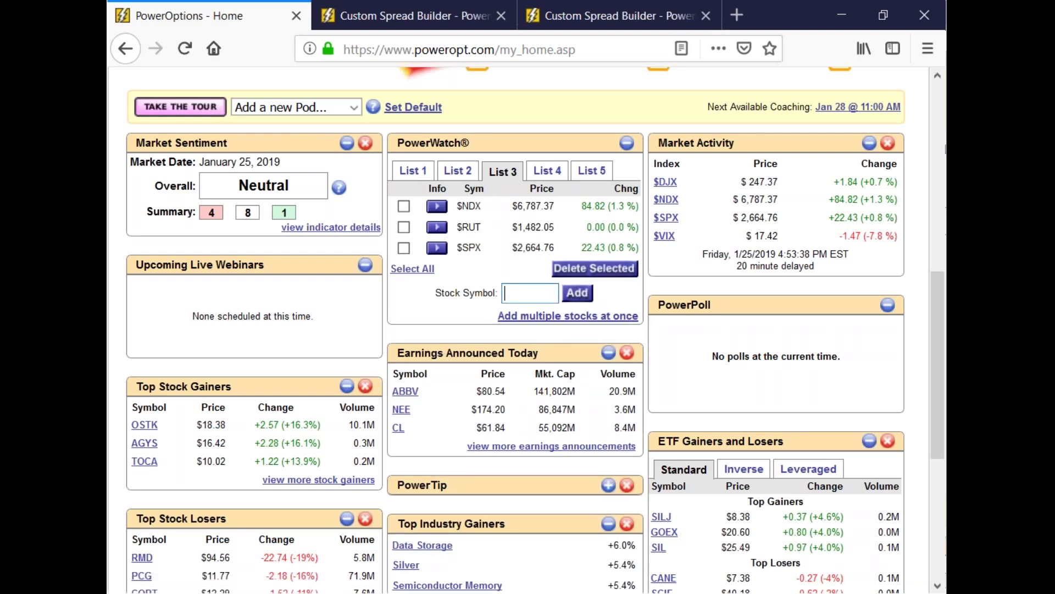
type("SPY")
key("Return")
left_click(536, 315)
type("QQQ")
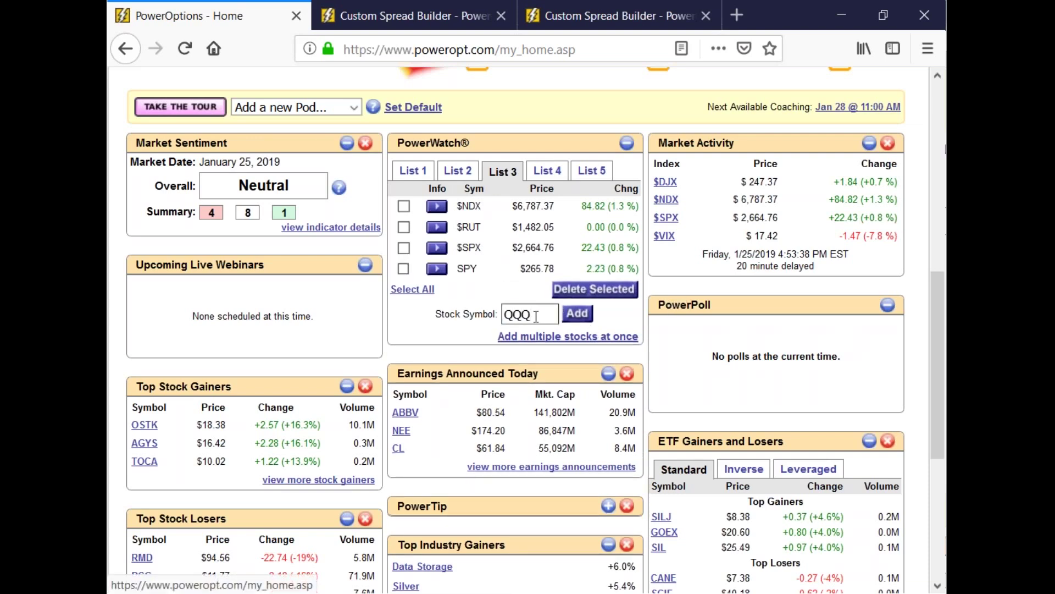
left_click(584, 321)
type("IWM")
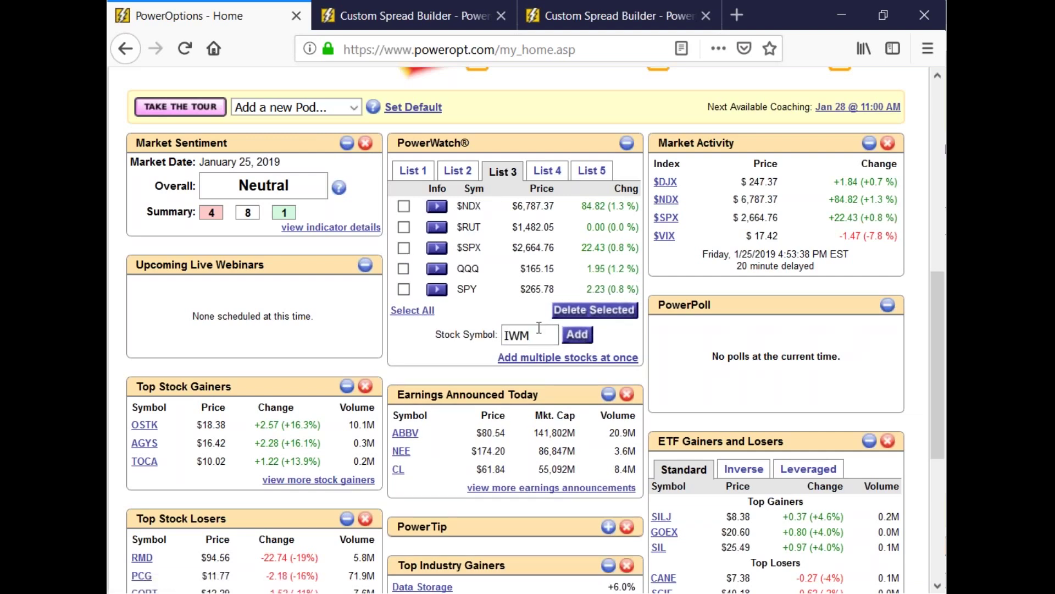
left_click(582, 337)
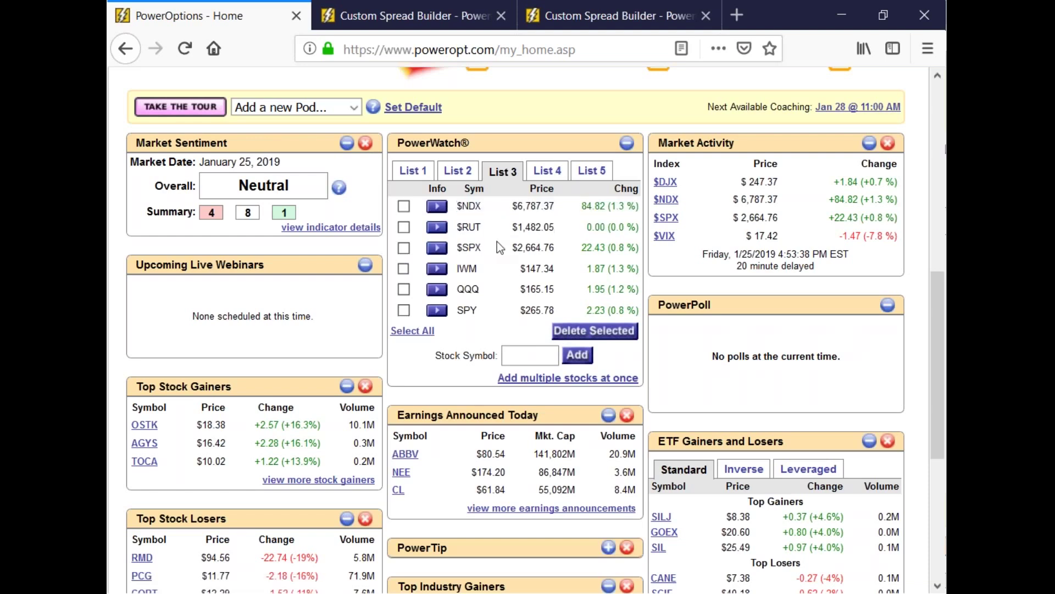
left_click_drag(494, 258, 490, 311)
- Return to the bull put credit spread search and rerun it with the 1 to 8 day expiration range
left_click(128, 54)
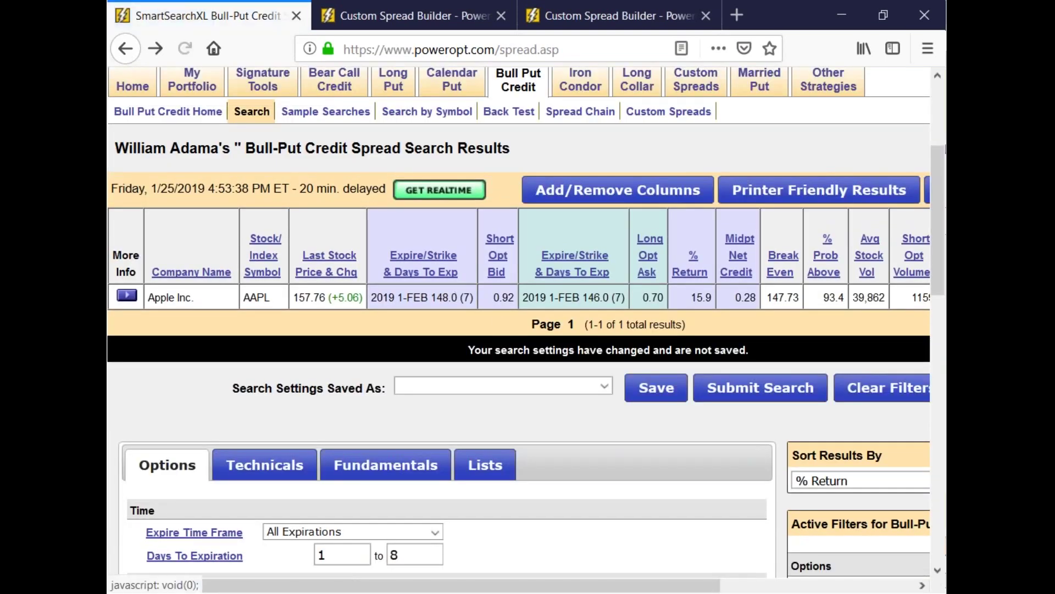
scroll(499, 329, "down", 4)
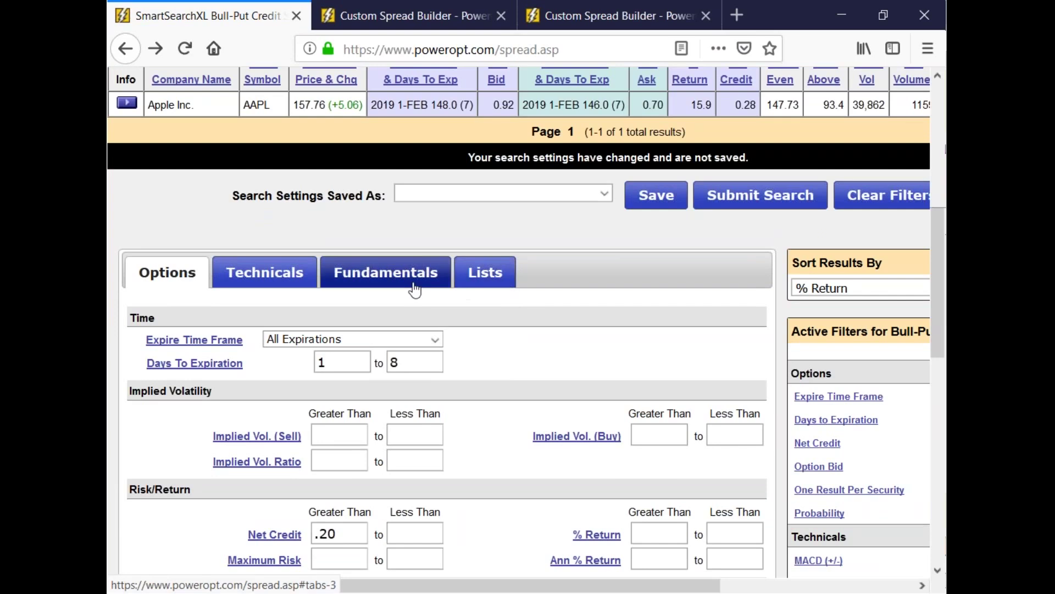
left_click(760, 195)
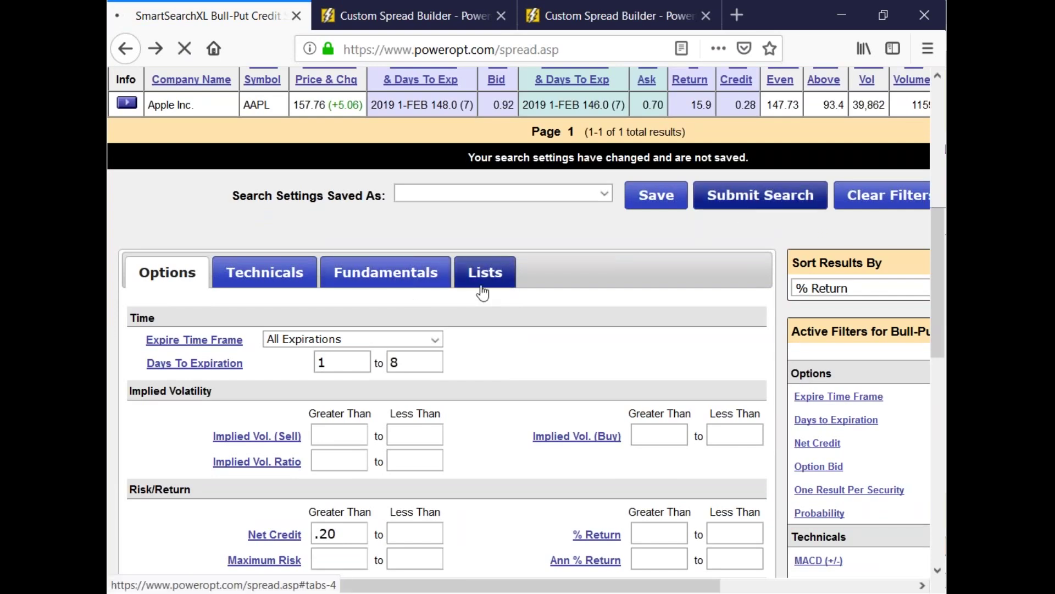
- Turn off the "Between now and expiration" earnings date filter in the search's fundamentals criteria
scroll(484, 291, "down", 10)
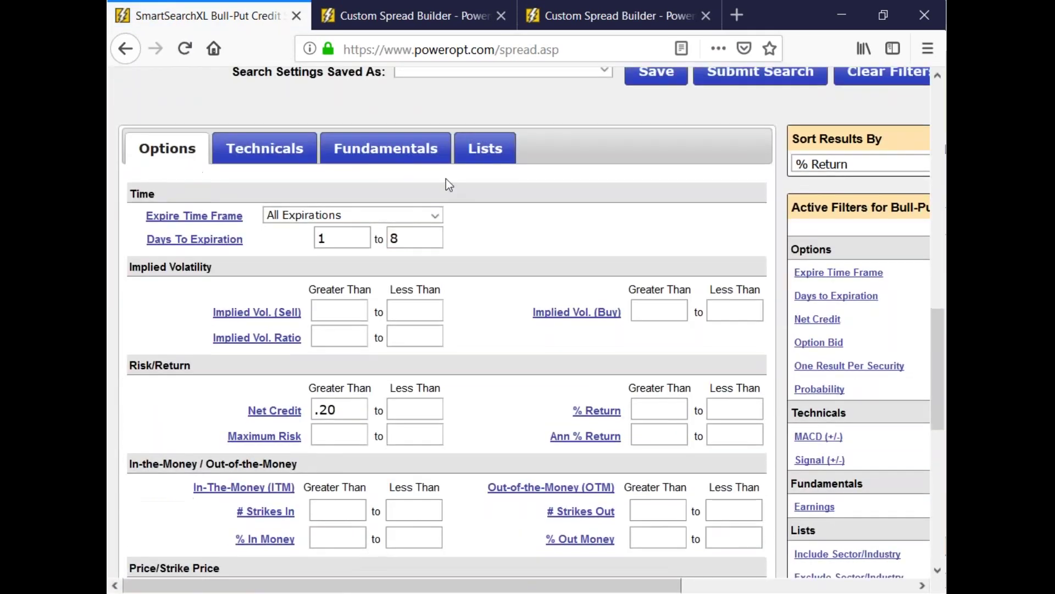
left_click(385, 148)
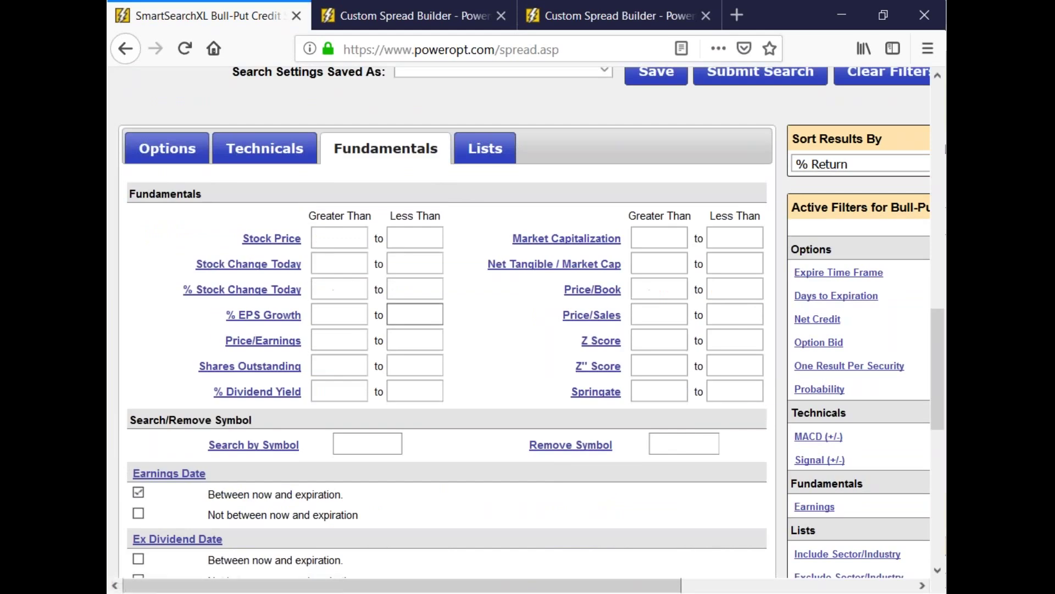
scroll(271, 414, "down", 3)
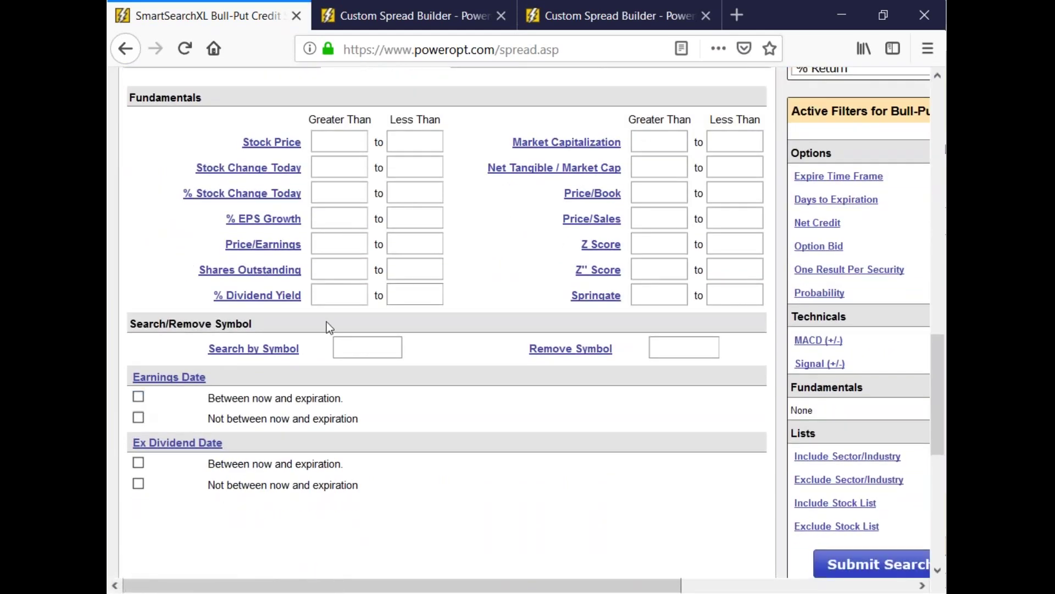
- Review the search's option criteria, from days to expiration and net credit through probability and liquidity
scroll(327, 321, "up", 6)
left_click(192, 252)
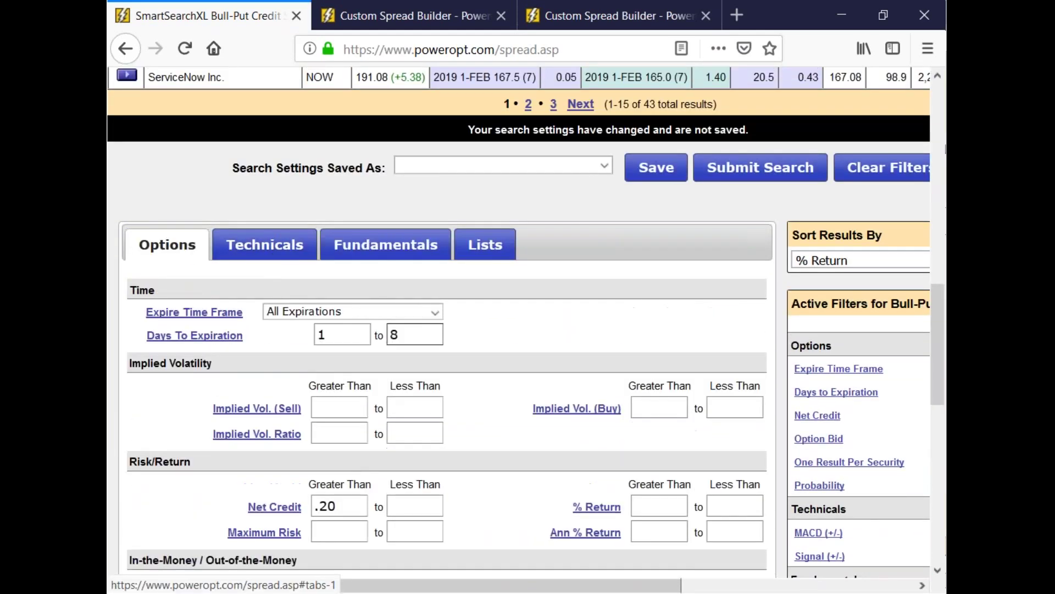
scroll(342, 413, "down", 3)
scroll(559, 414, "down", 15)
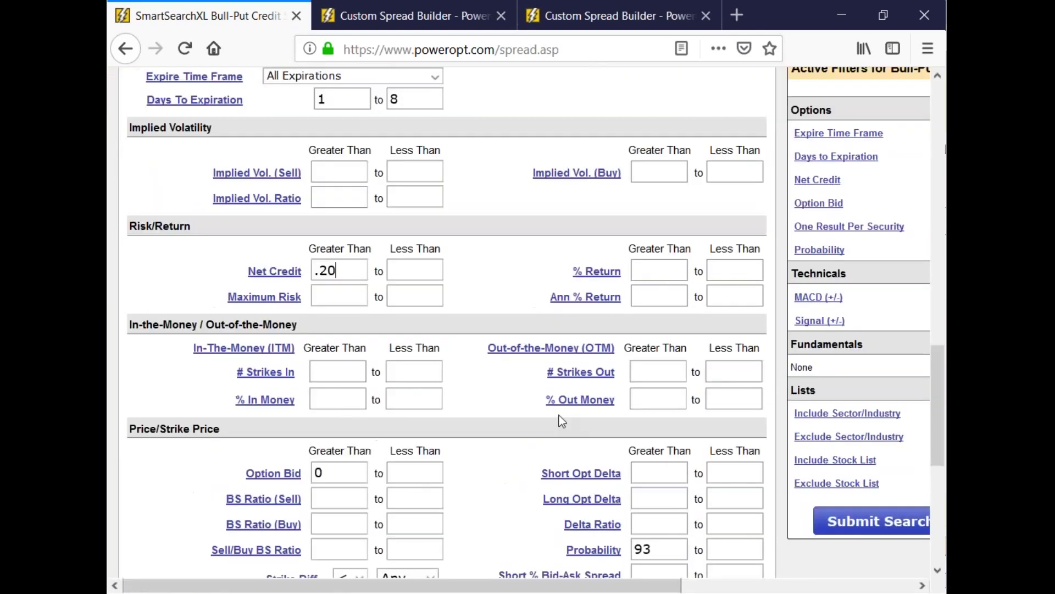
left_click(663, 236)
left_click(415, 265)
left_click(412, 291)
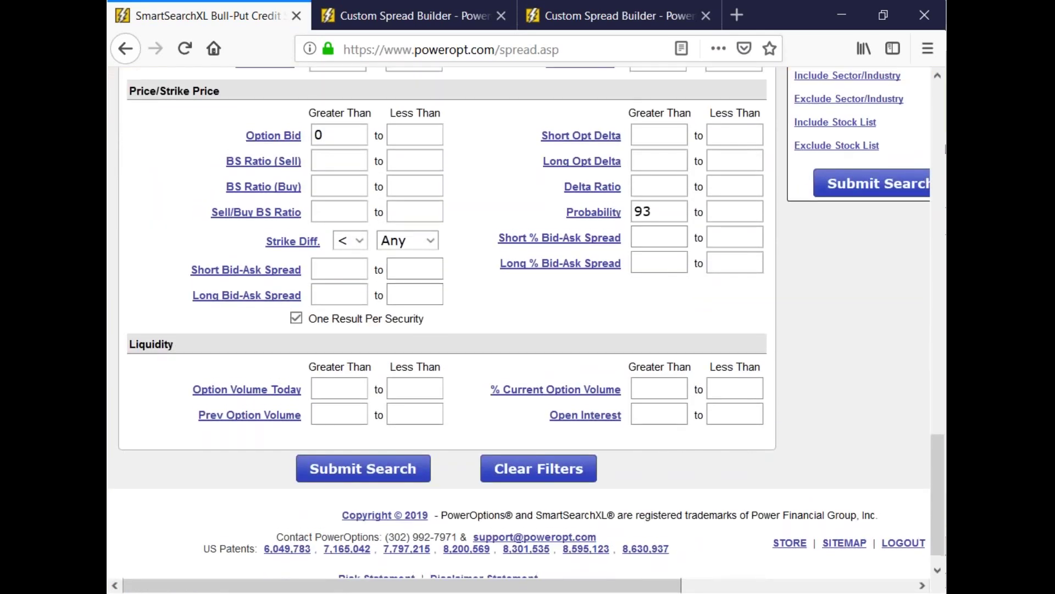
scroll(412, 290, "up", 12)
scroll(470, 296, "up", 1)
- Include Watch List 3 as the stock list for the bull put search and run the search
left_click(485, 339)
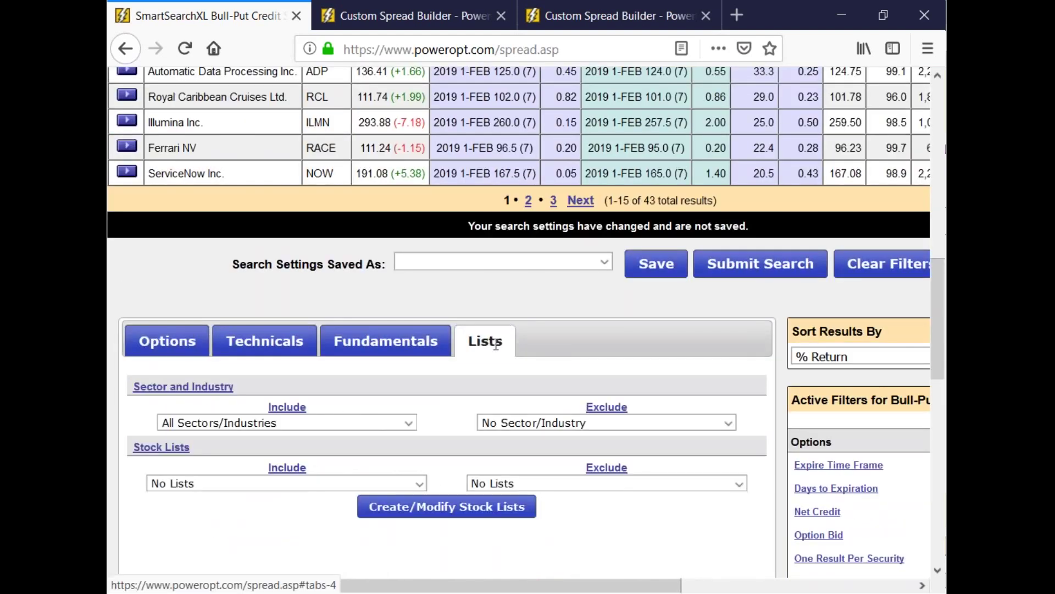
scroll(304, 392, "down", 3)
left_click(304, 392)
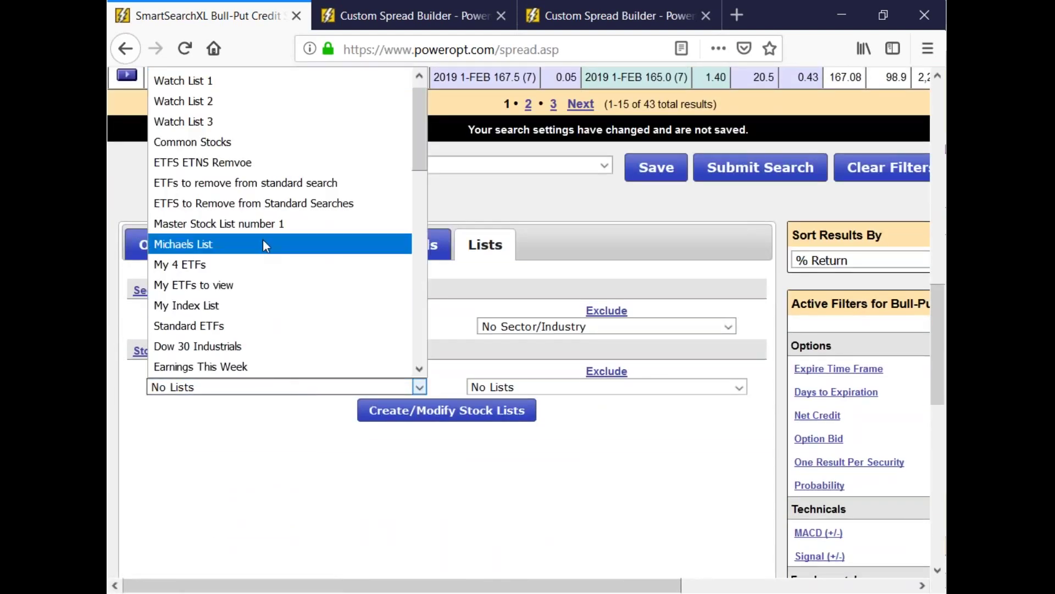
left_click(282, 123)
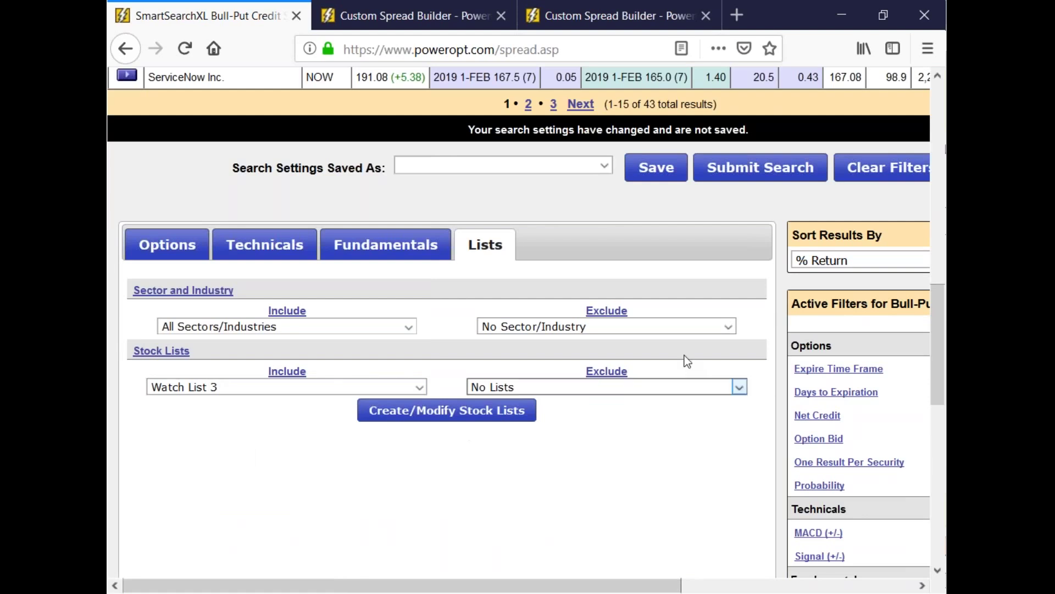
left_click(780, 179)
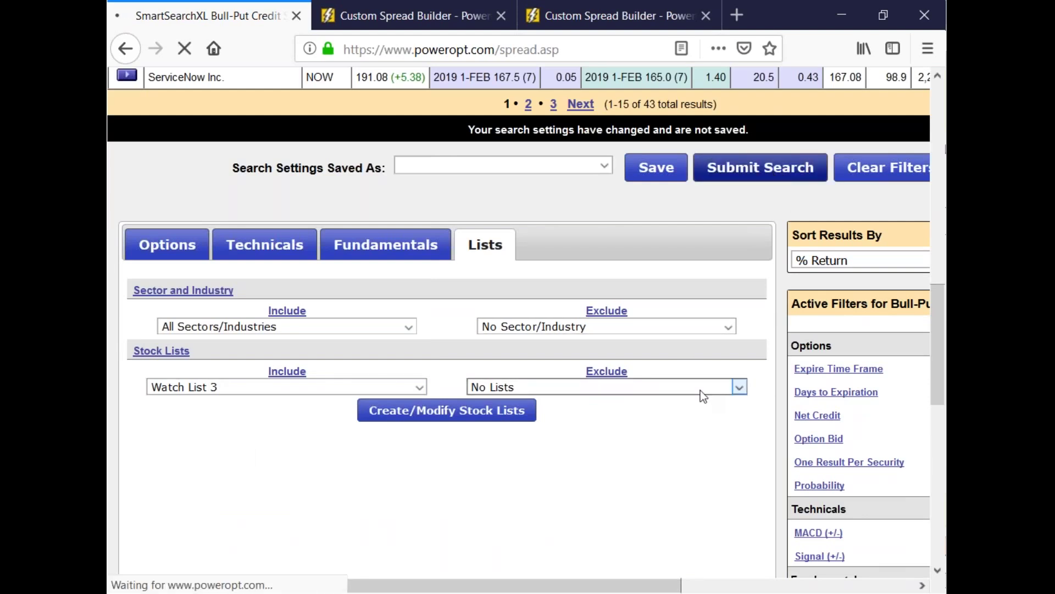
scroll(509, 369, "down", 5)
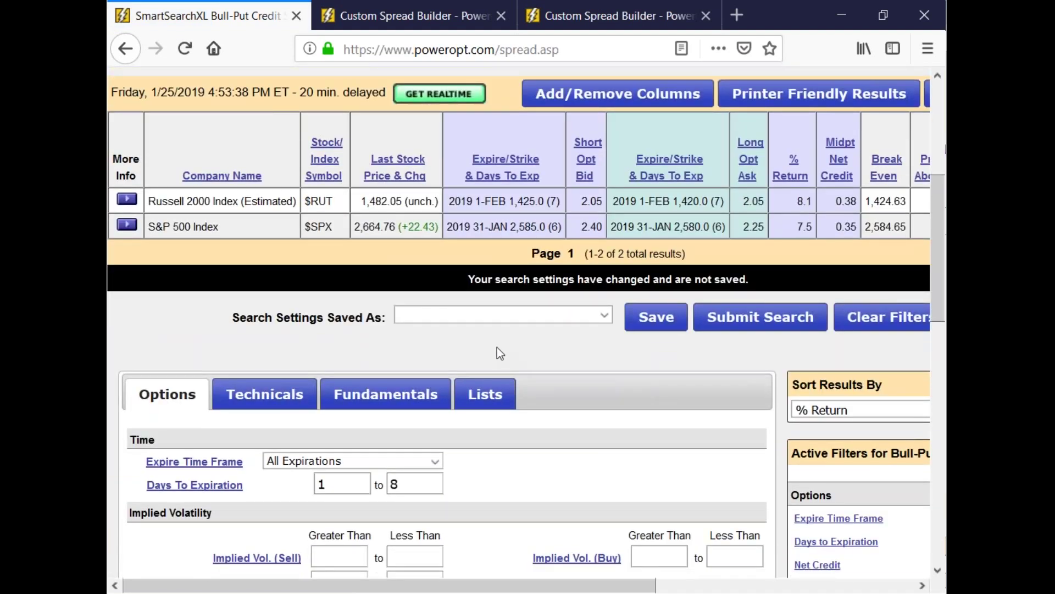
- Review the bull-put credit spread results for the indexes and the option filters for days to expiration, net credit and probability
scroll(497, 350, "down", 2)
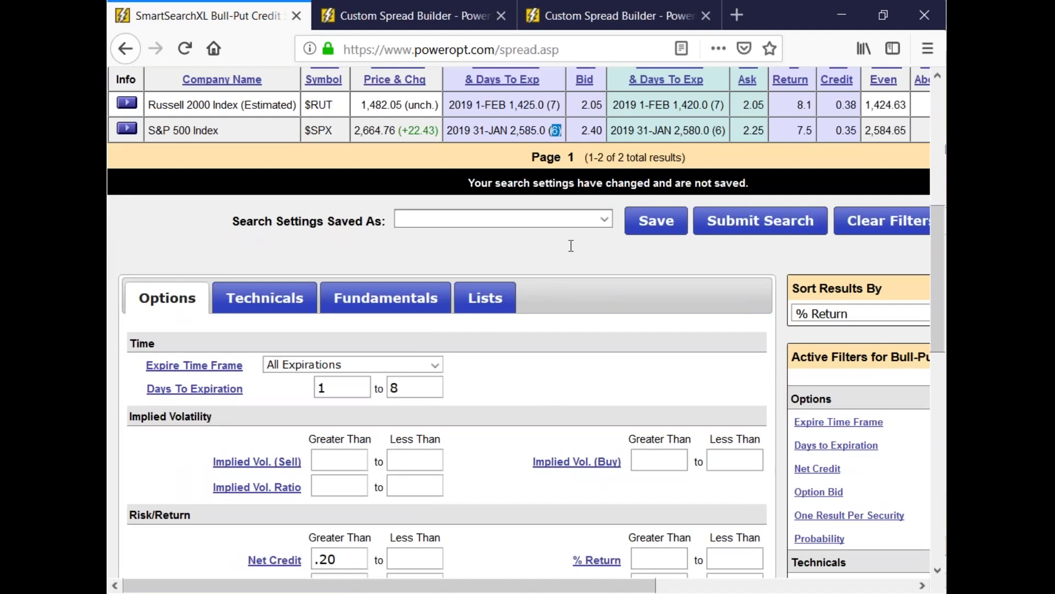
scroll(570, 332, "down", 5)
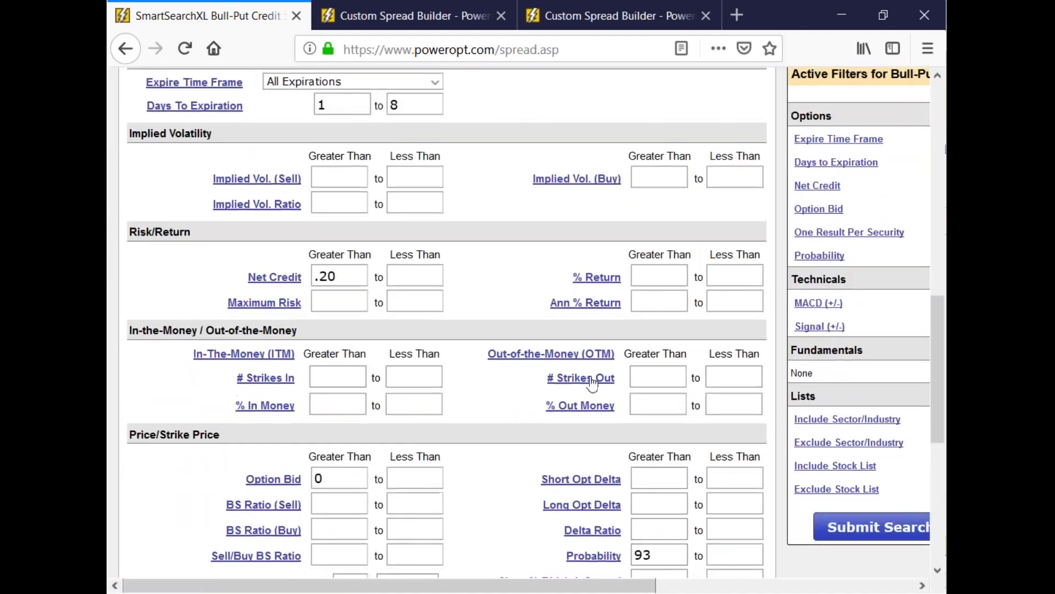
scroll(429, 385, "up", 9)
left_click_drag(156, 296, 298, 330)
left_click(330, 322)
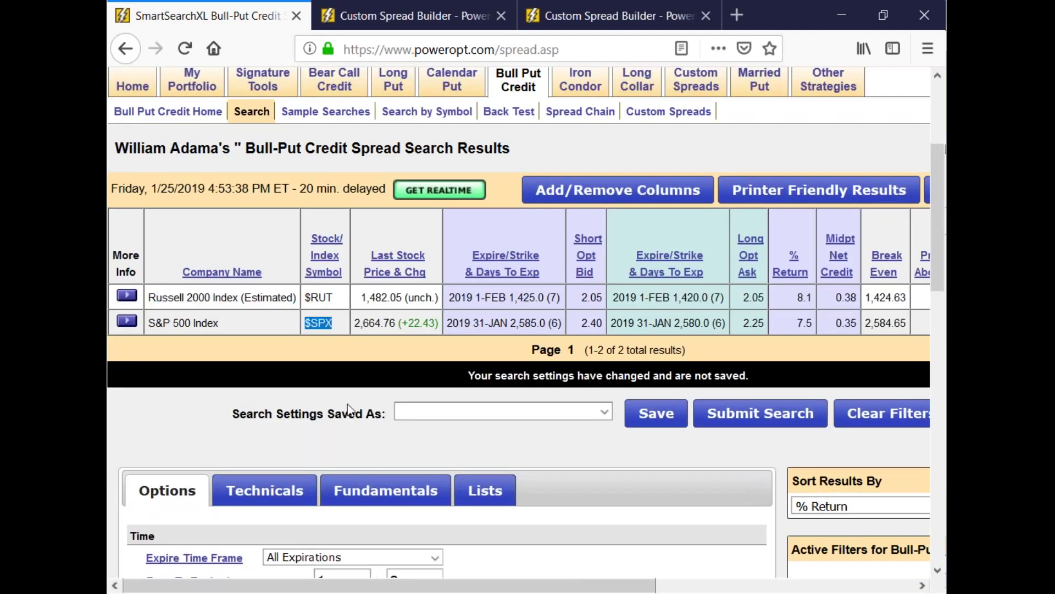
double_click(319, 323)
scroll(480, 373, "down", 2)
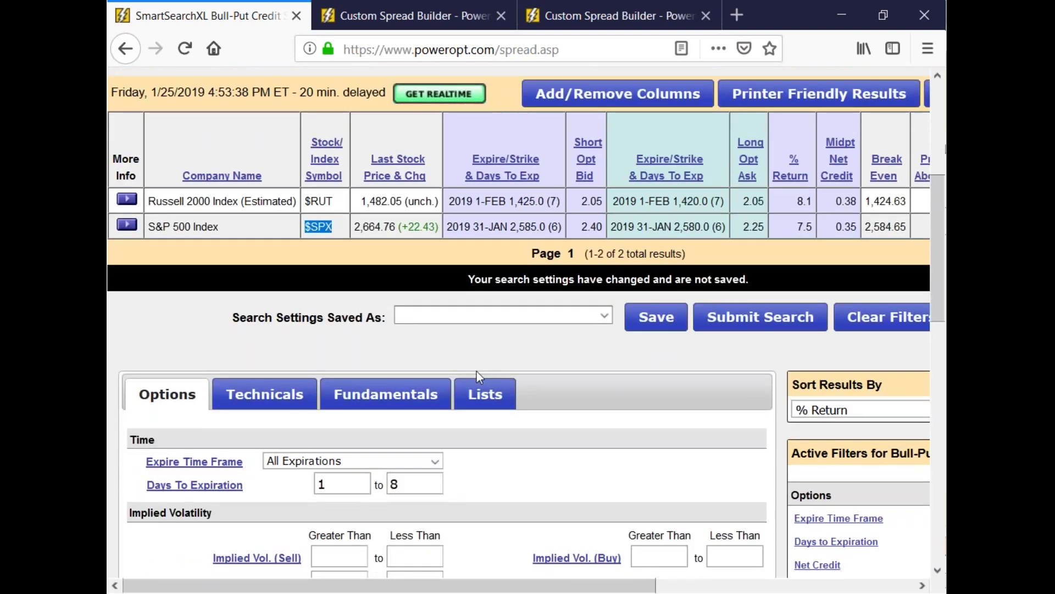
scroll(474, 371, "down", 10)
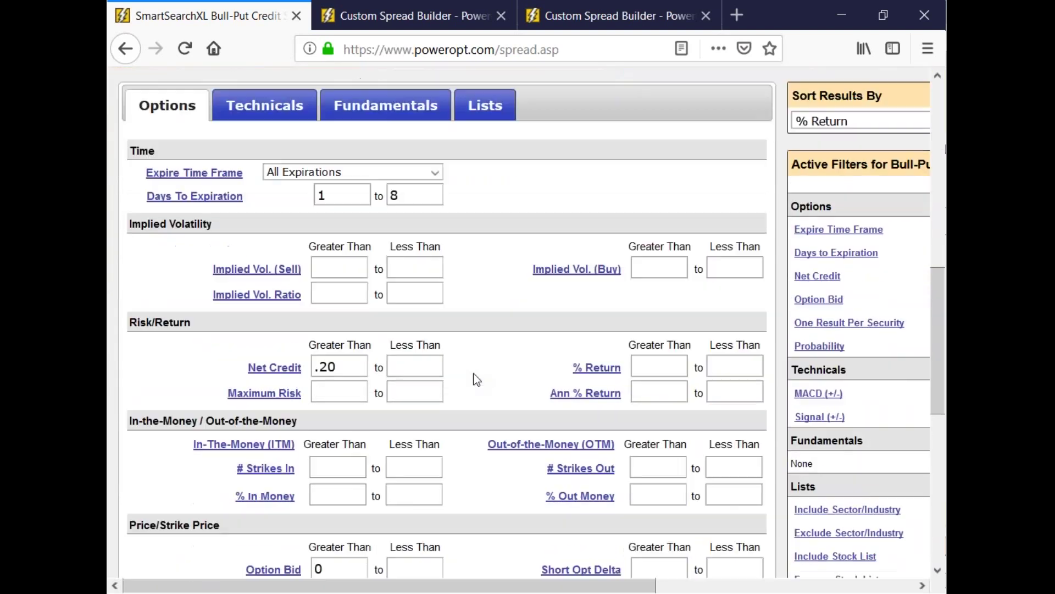
key("shift+Tab")
key("shift+Tab")
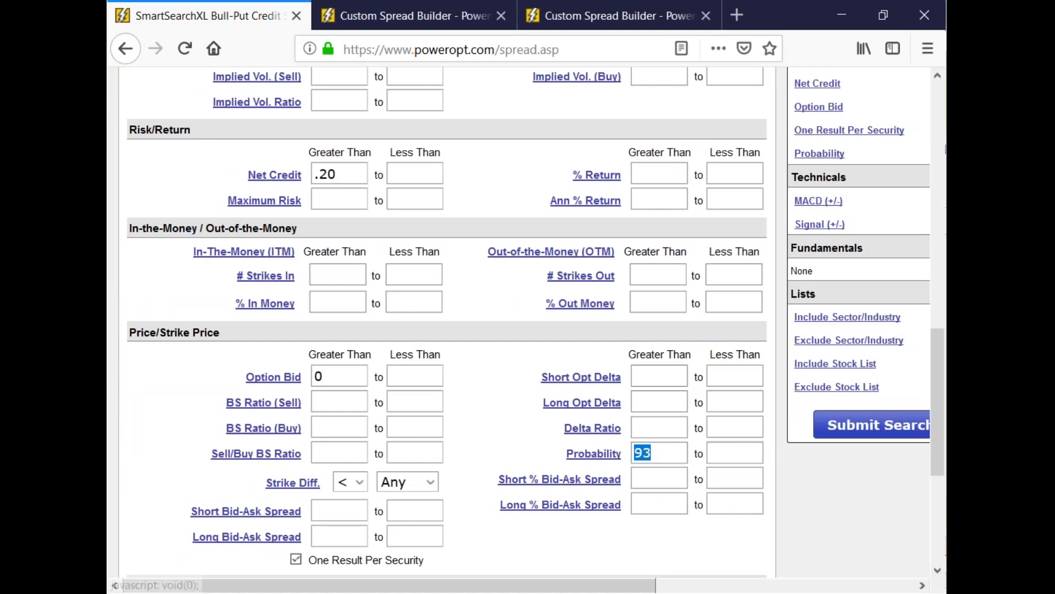
scroll(445, 354, "up", 6)
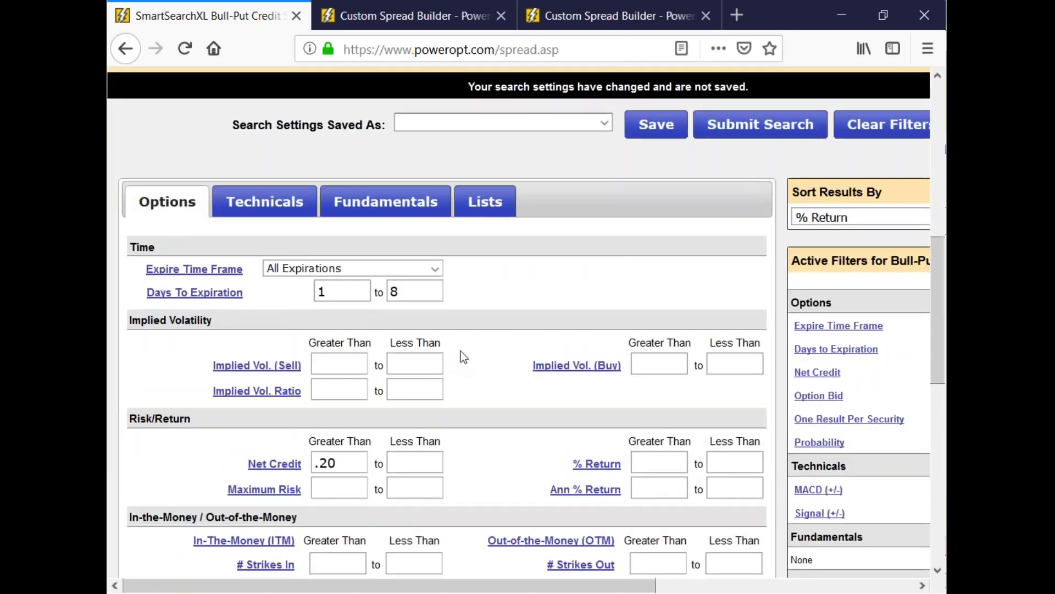
left_click_drag(316, 464, 352, 464)
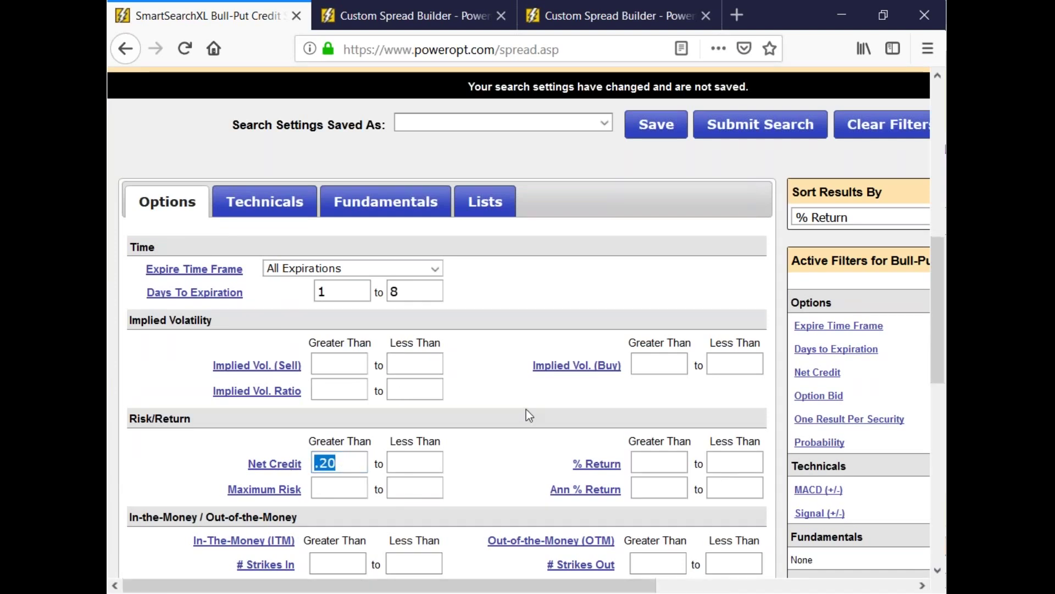
scroll(519, 412, "up", 3)
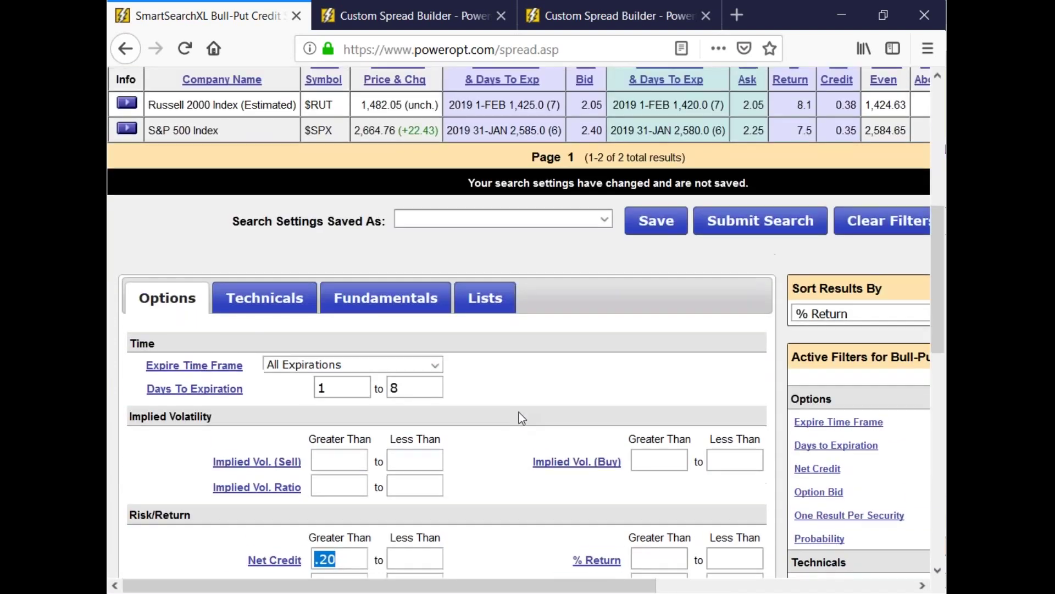
- Open the stock list manager from the search's list filters and review the personal stock lists and watch lists
left_click(485, 298)
scroll(644, 391, "down", 3)
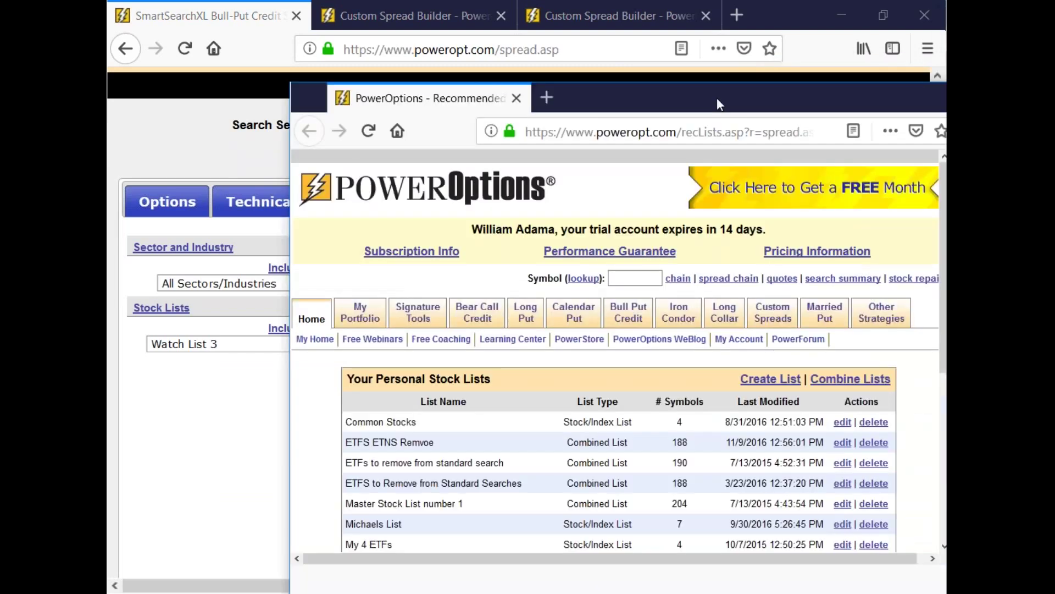
scroll(620, 327, "down", 3)
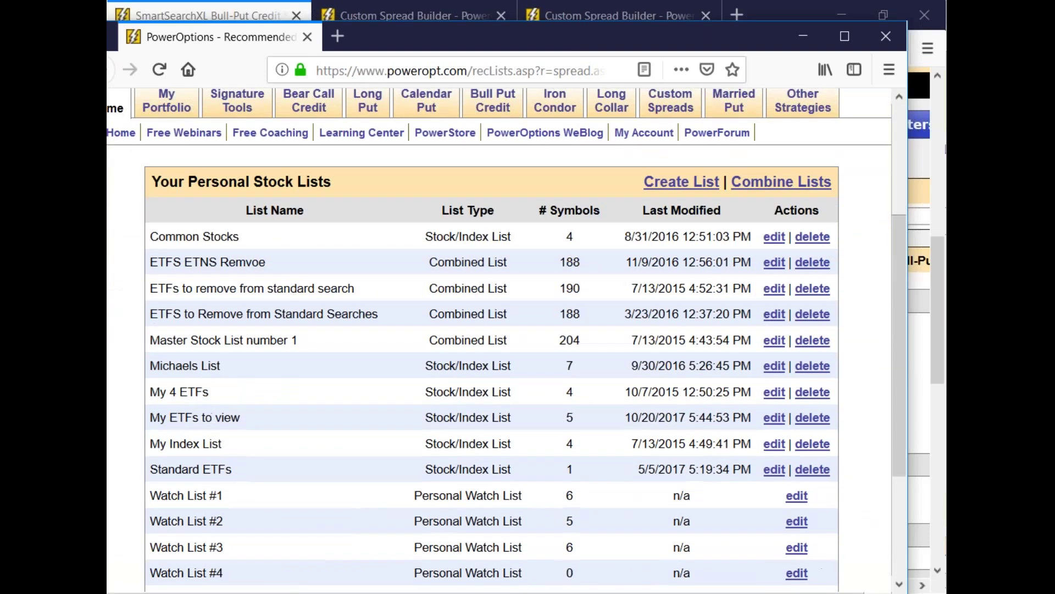
left_click_drag(148, 262, 355, 289)
left_click(322, 388)
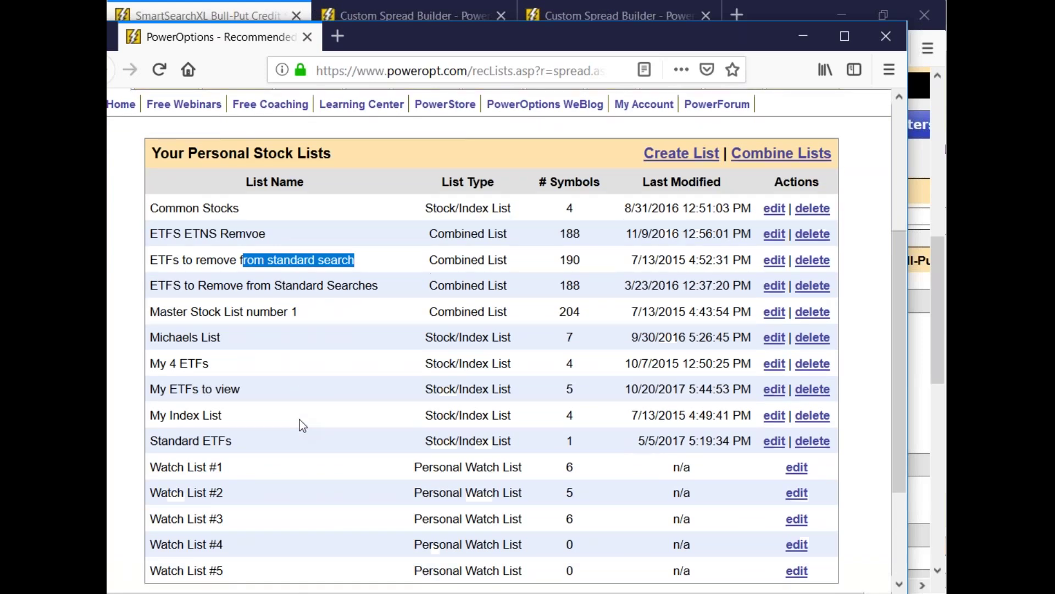
scroll(299, 418, "down", 3)
left_click_drag(194, 325, 222, 324)
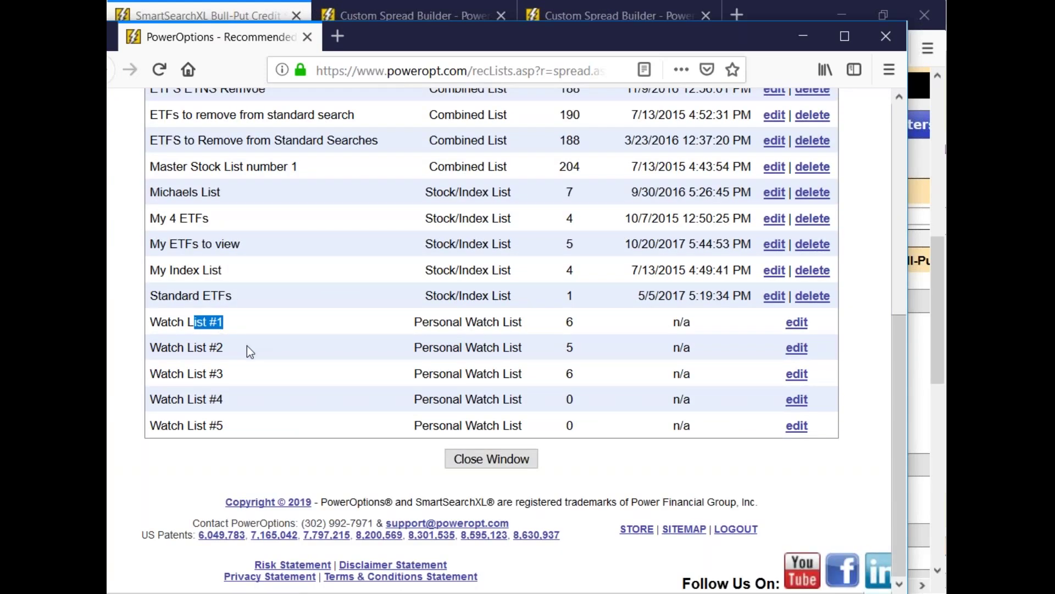
- Open Watch List #3 for editing to check its symbols, and close it and the stock lists window without saving
left_click_drag(578, 374, 566, 374)
left_click(795, 376)
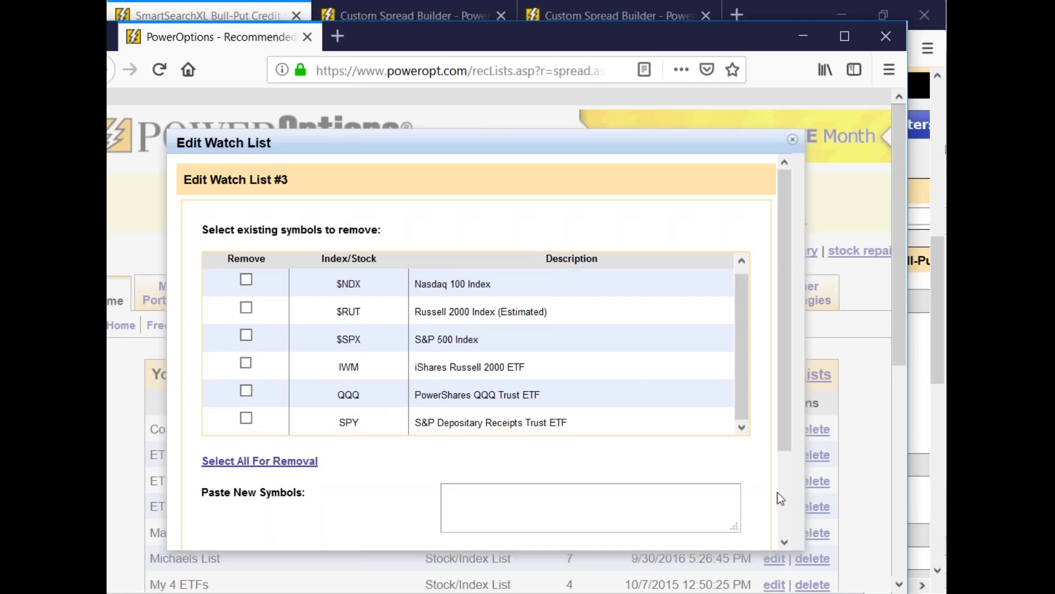
scroll(371, 440, "down", 3)
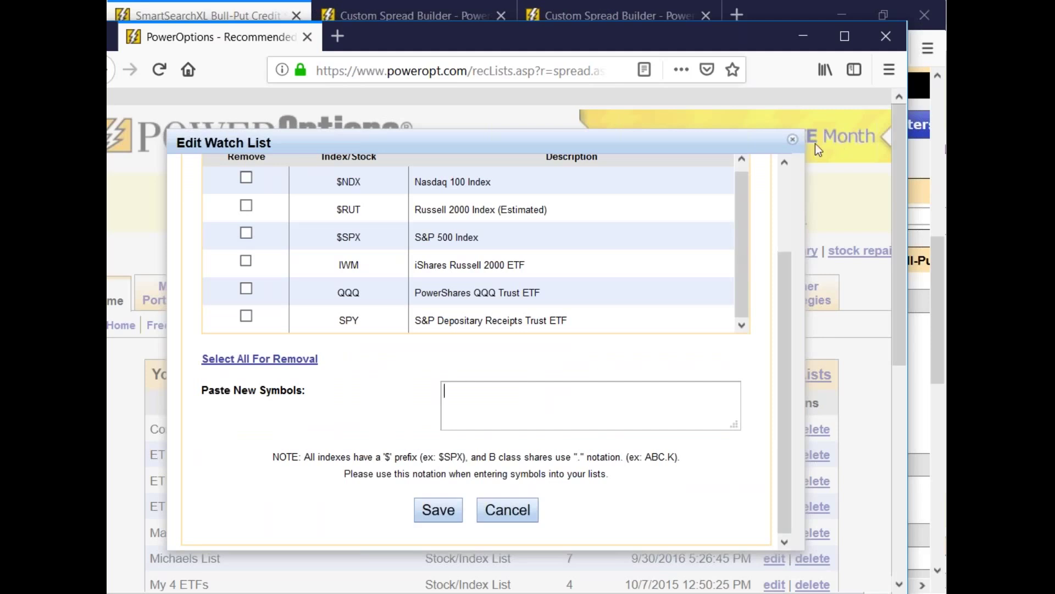
left_click(792, 139)
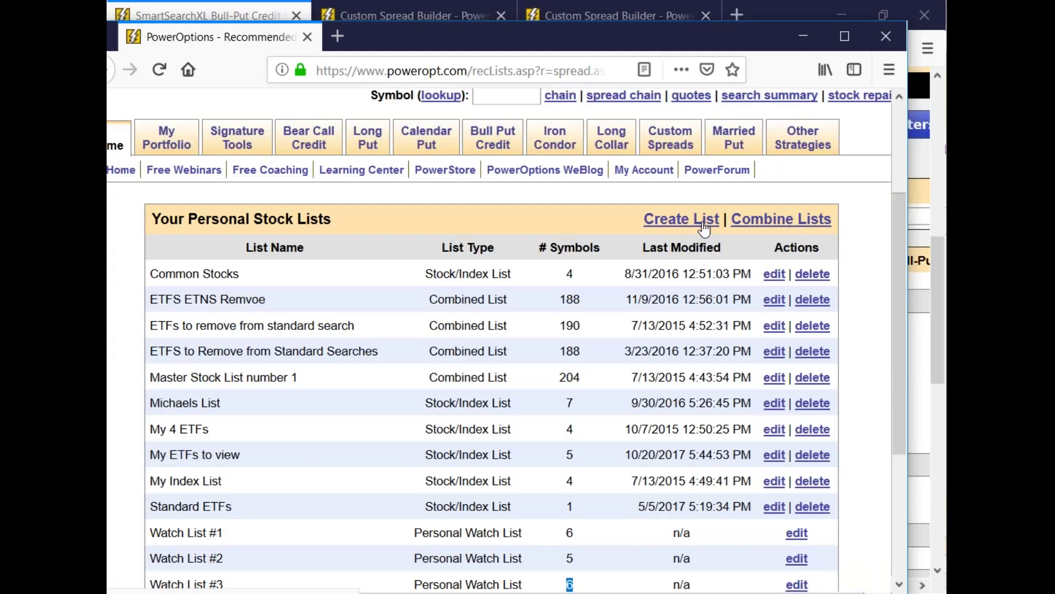
left_click(886, 37)
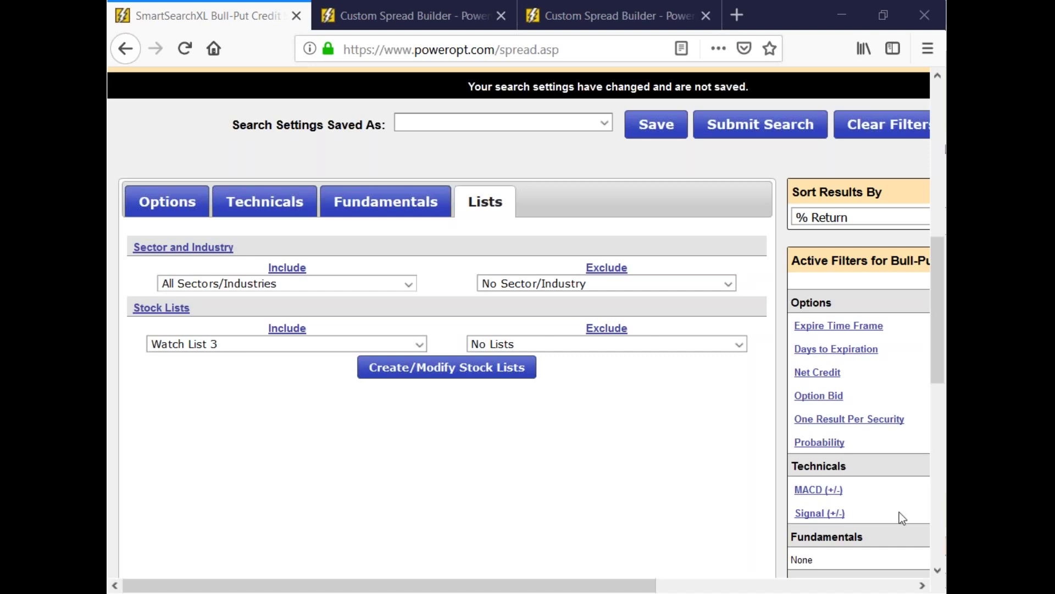
- Go to the PowerOptions home page and look at the PowerWatch and Market Activity sections
scroll(330, 228, "up", 4)
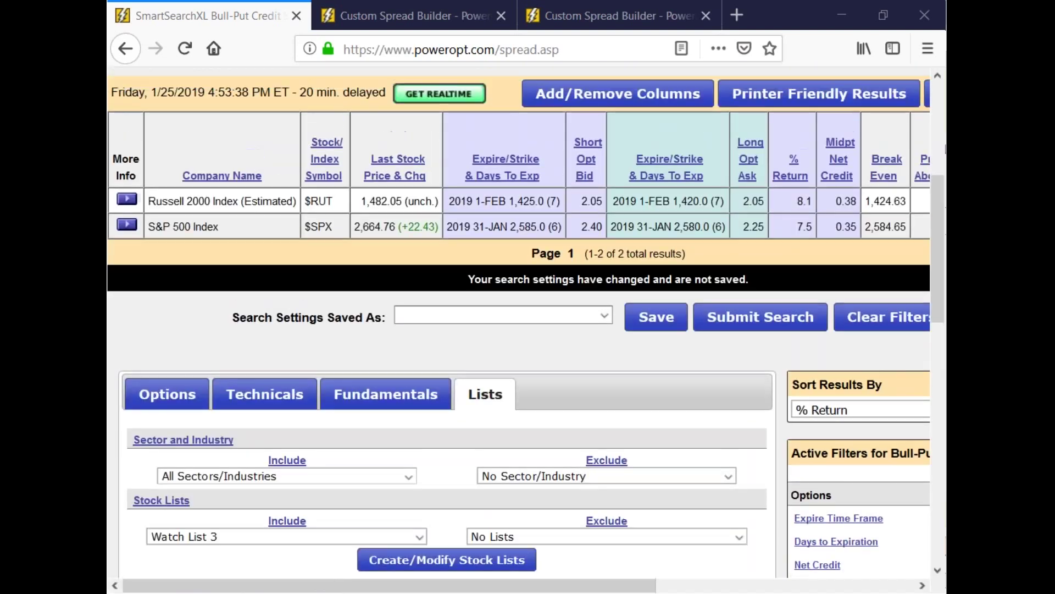
scroll(130, 271, "up", 3)
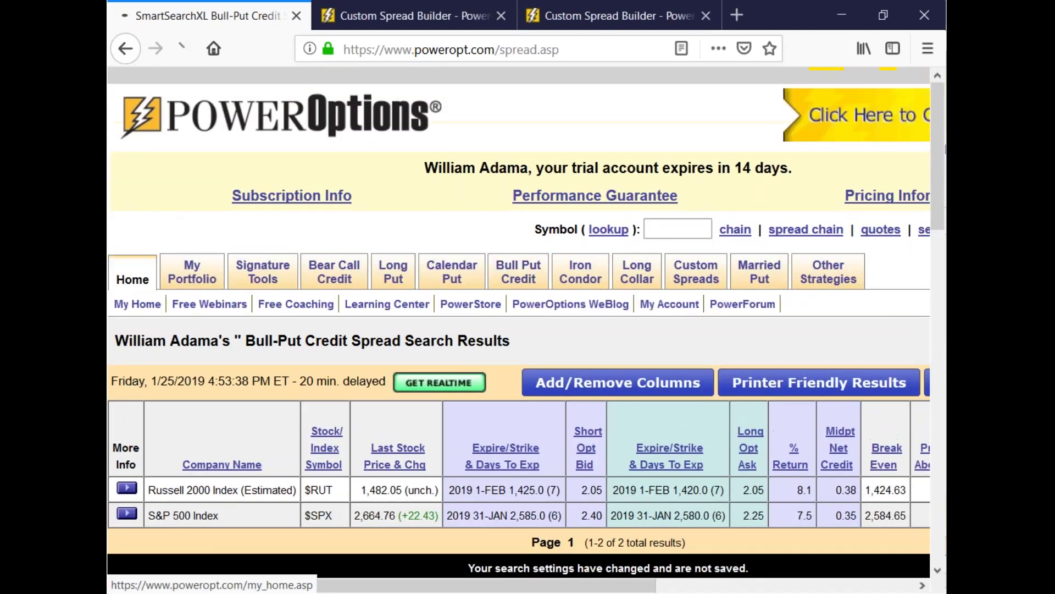
left_click(131, 272)
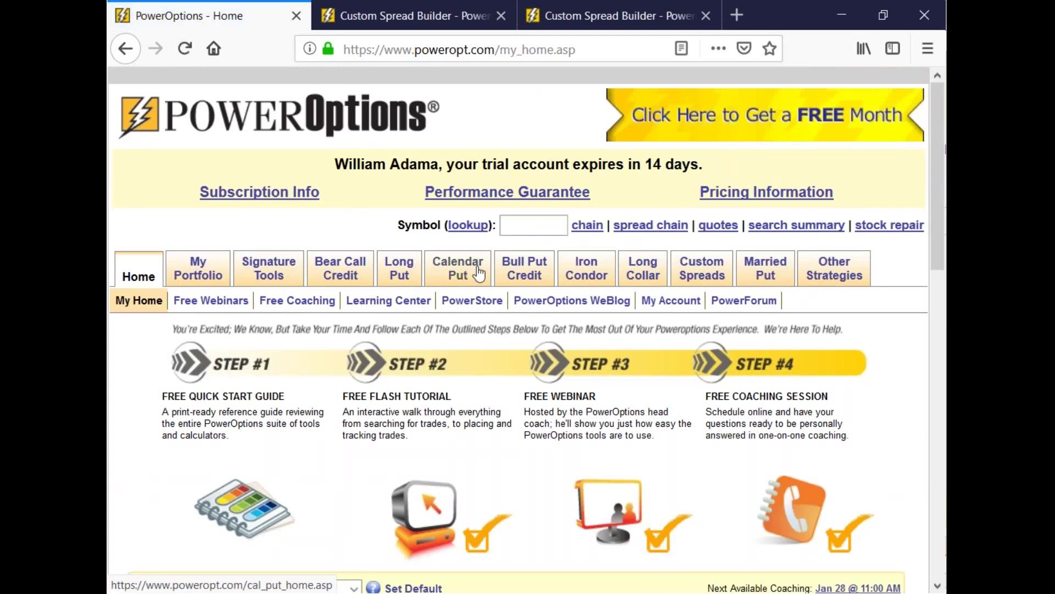
mouse_move(478, 272)
scroll(478, 275, "down", 2)
scroll(478, 330, "down", 2)
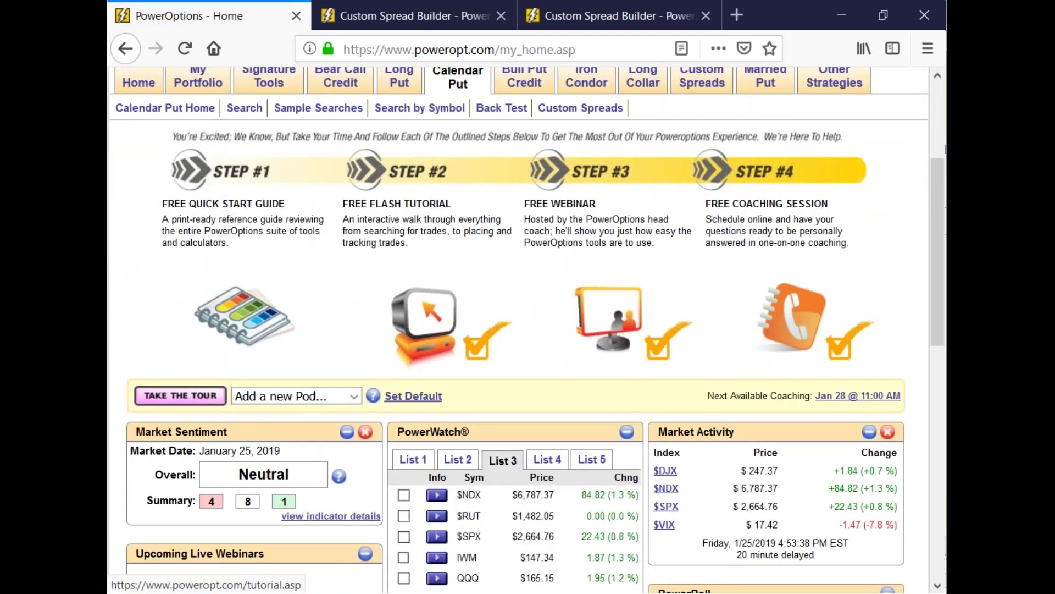
- Open the SmartHistoryXL back-testing tool for the Bull Put Credit strategy
scroll(946, 149, "up", 2)
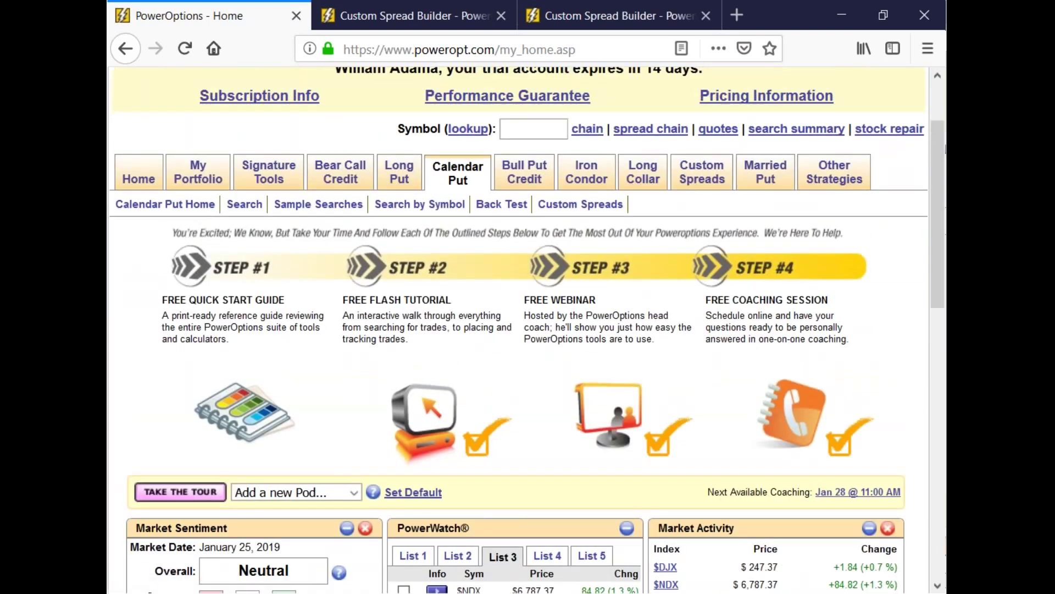
mouse_move(498, 190)
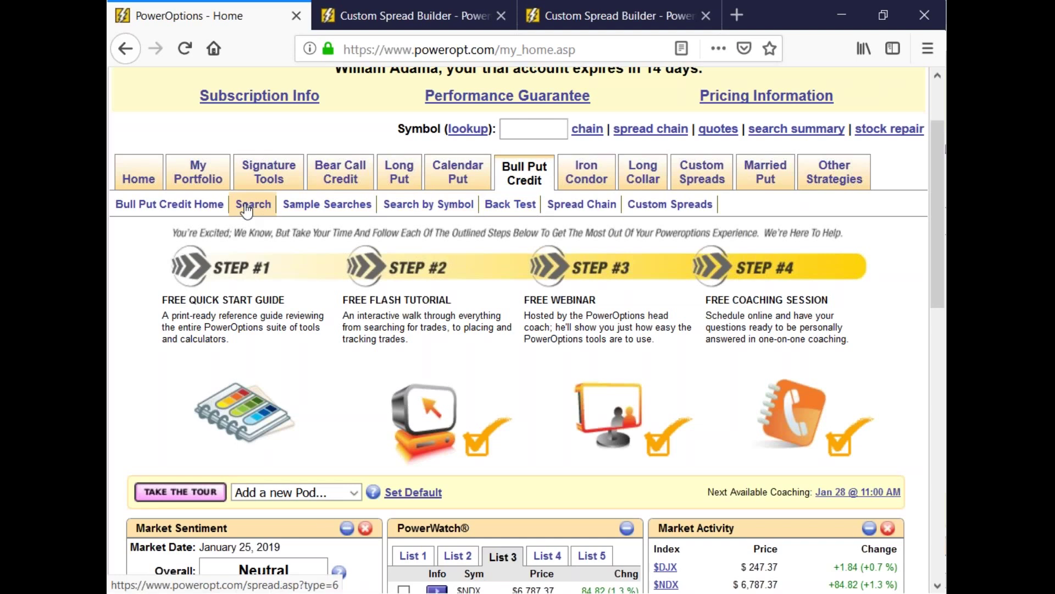
left_click(510, 204)
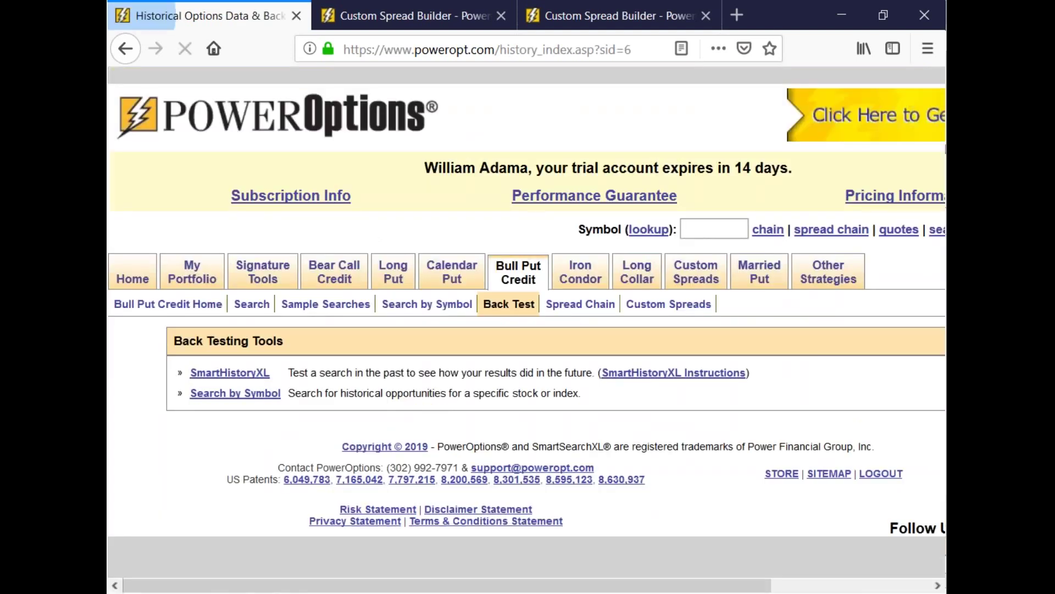
left_click(230, 373)
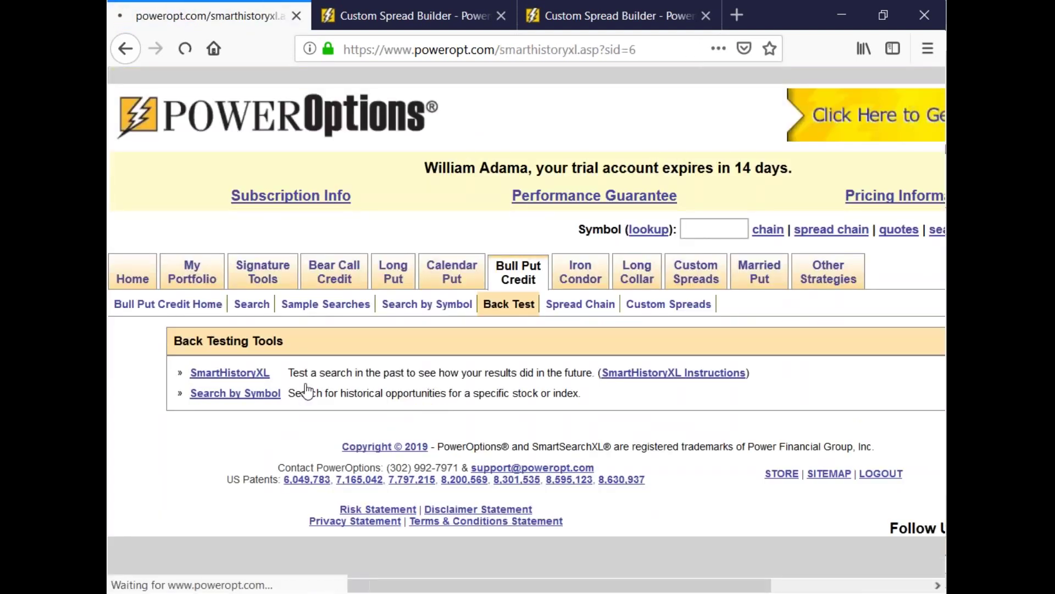
- Set the back-test search date to January 9, 2019 and choose the **Weekly Bull Puts saved search
scroll(575, 386, "down", 2)
left_click(577, 378)
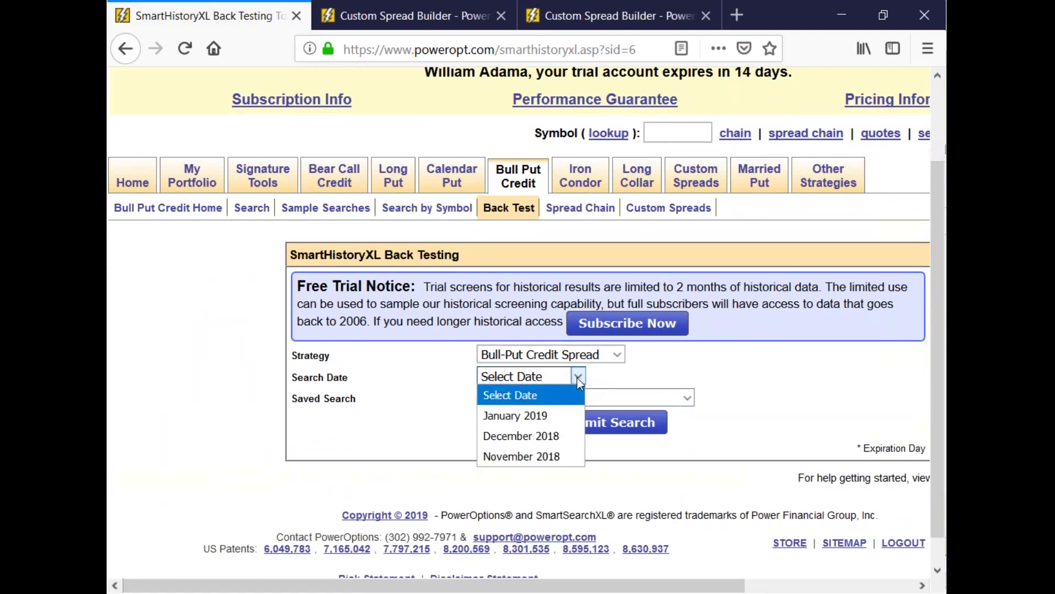
left_click(564, 413)
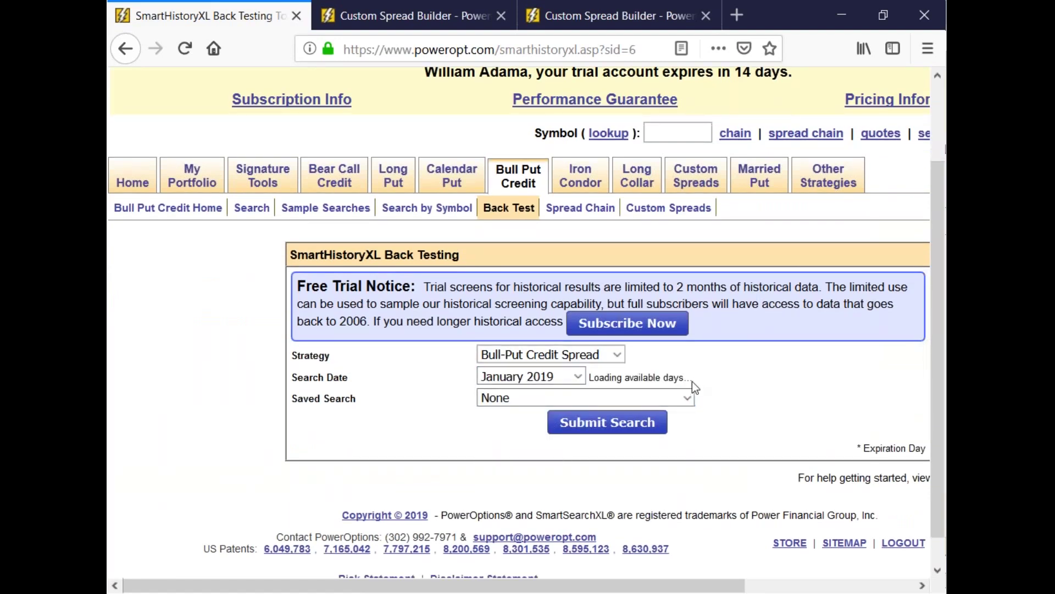
left_click(648, 377)
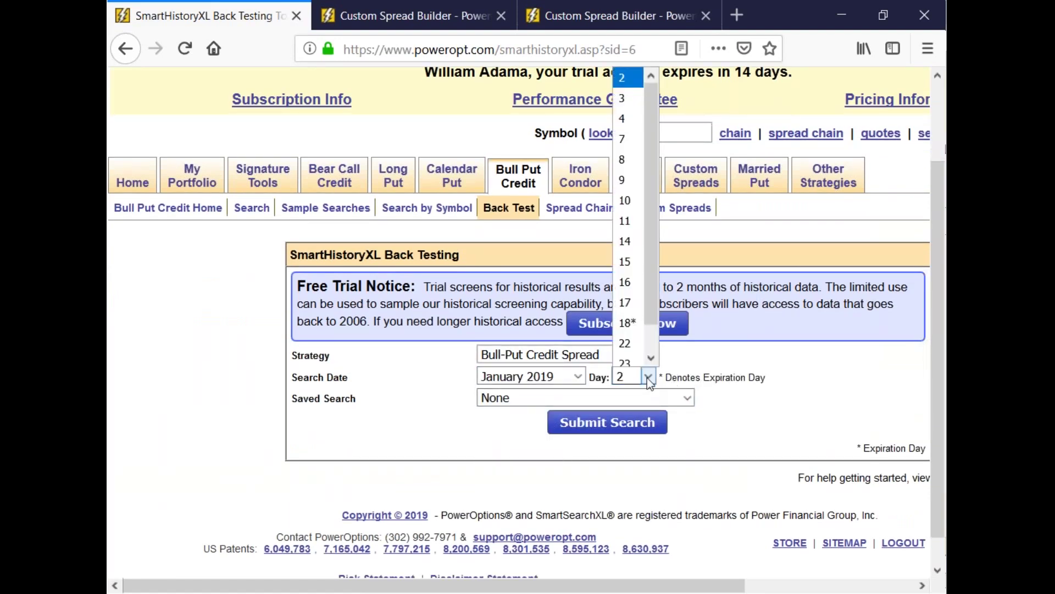
left_click(638, 173)
scroll(678, 378, "down", 1)
left_click(676, 374)
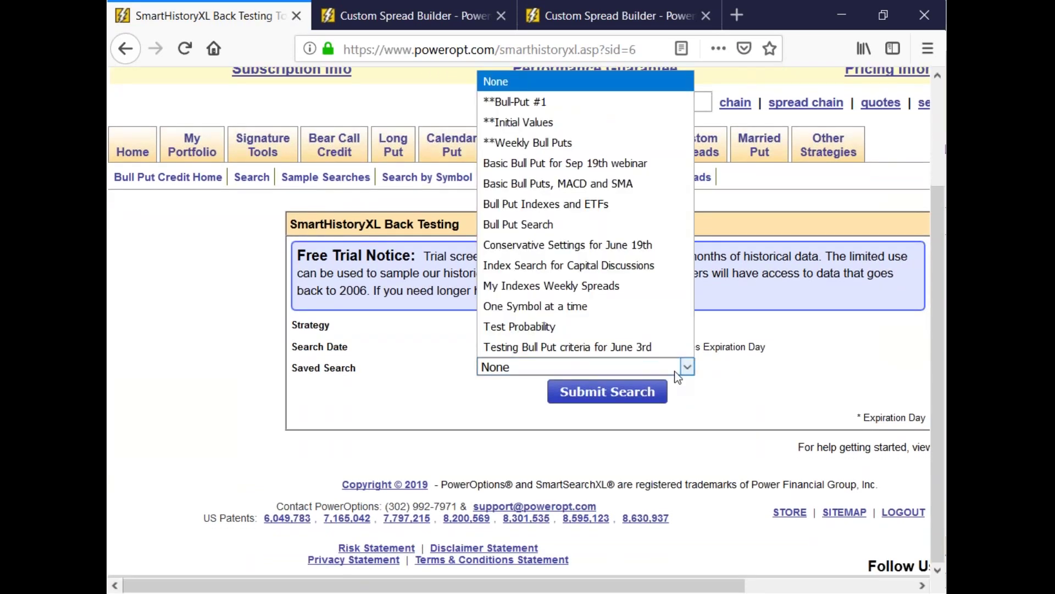
left_click(555, 142)
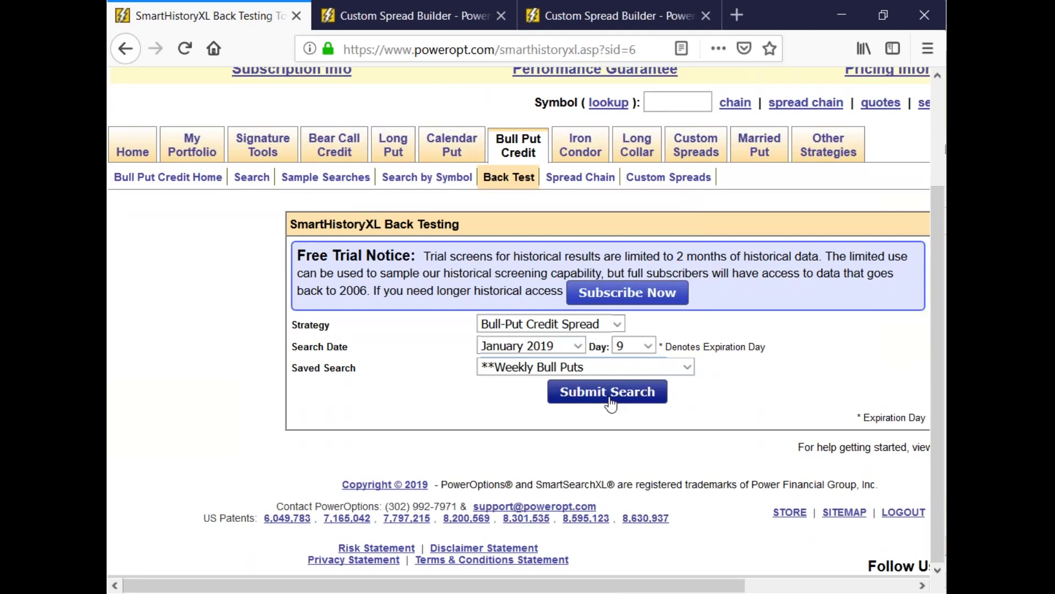
- Change the back-test day to 7, submit the search and bring up its results
left_click(648, 346)
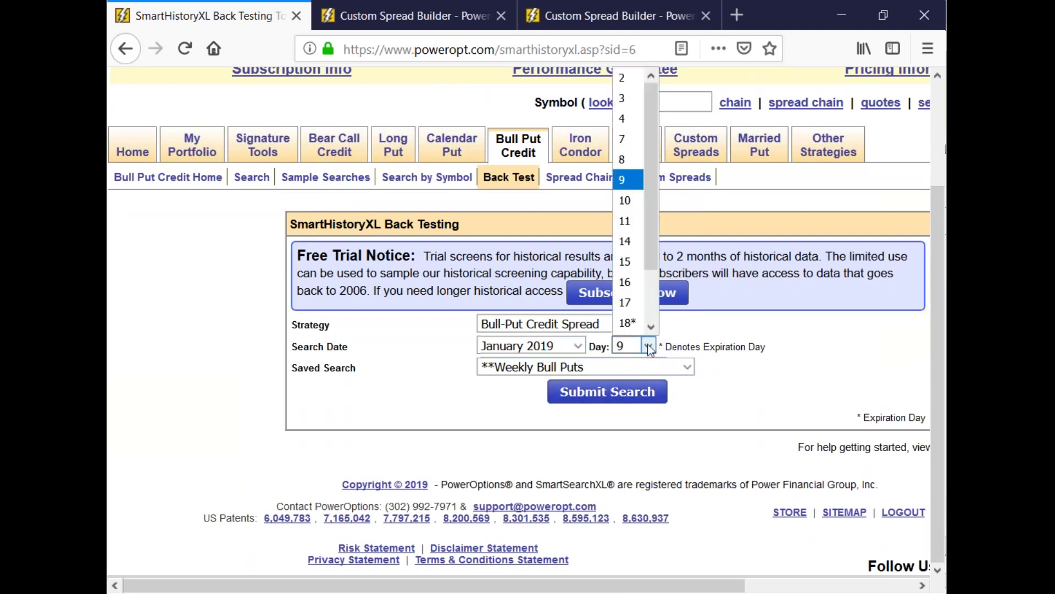
left_click(632, 138)
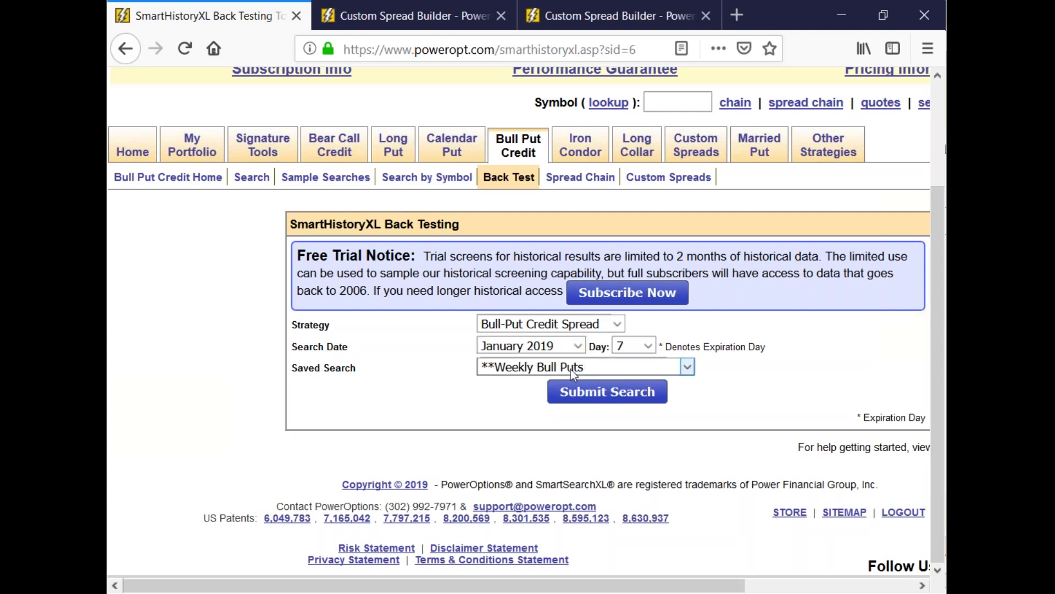
left_click(607, 391)
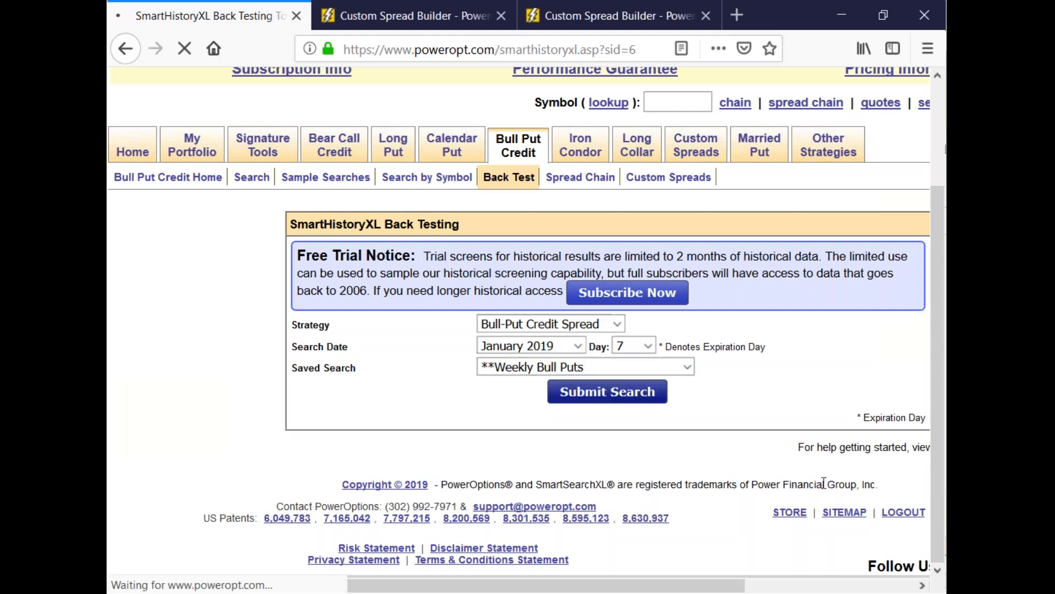
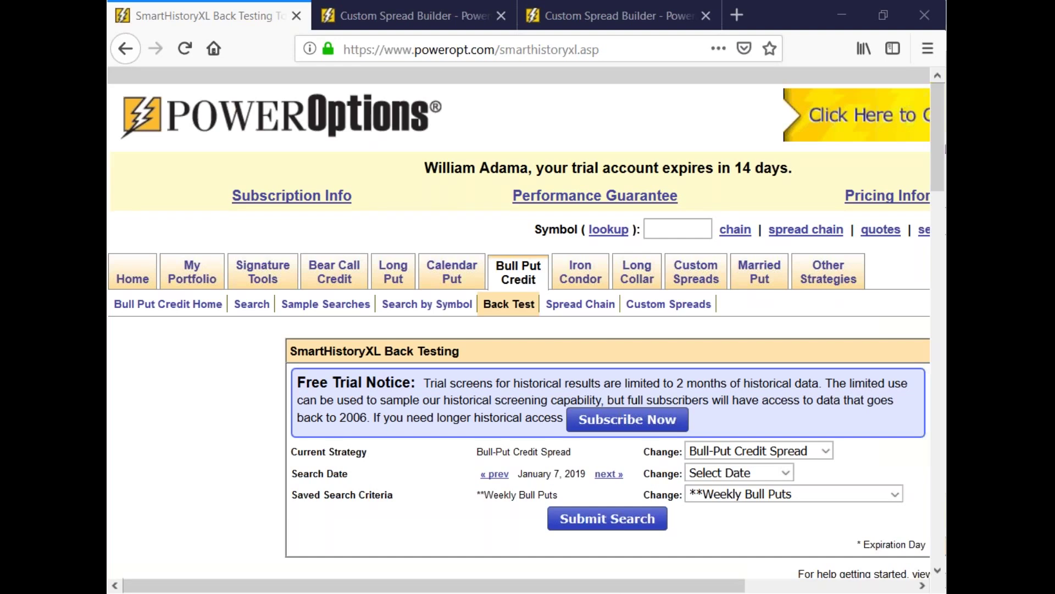
scroll(851, 470, "down", 3)
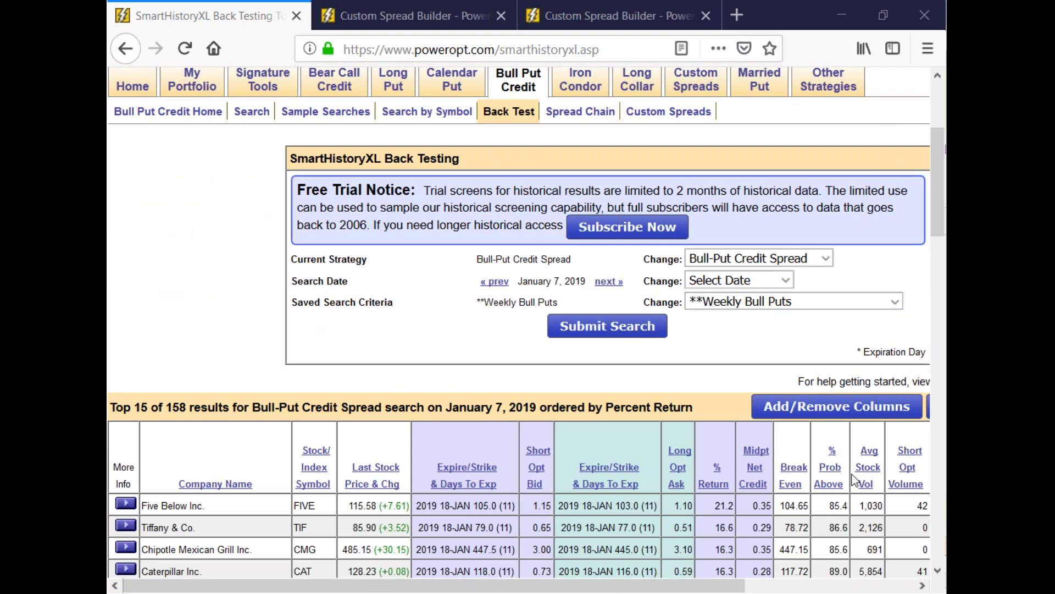
- Review the January 7, 2019 back-test results, highlighting the Five Below short put's expiration and strike and the search date
scroll(857, 484, "down", 3)
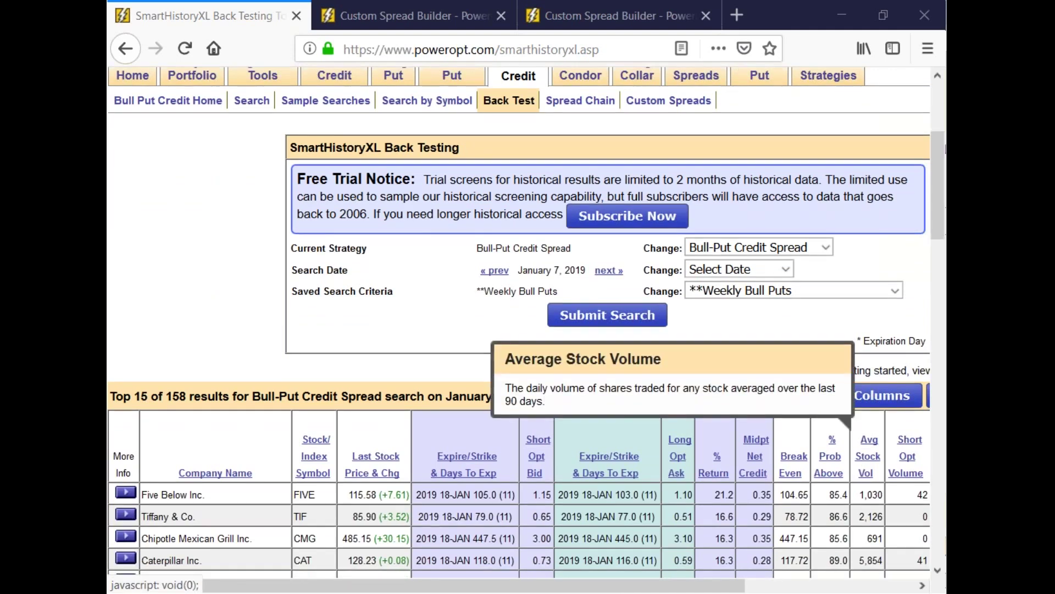
scroll(857, 488, "down", 3)
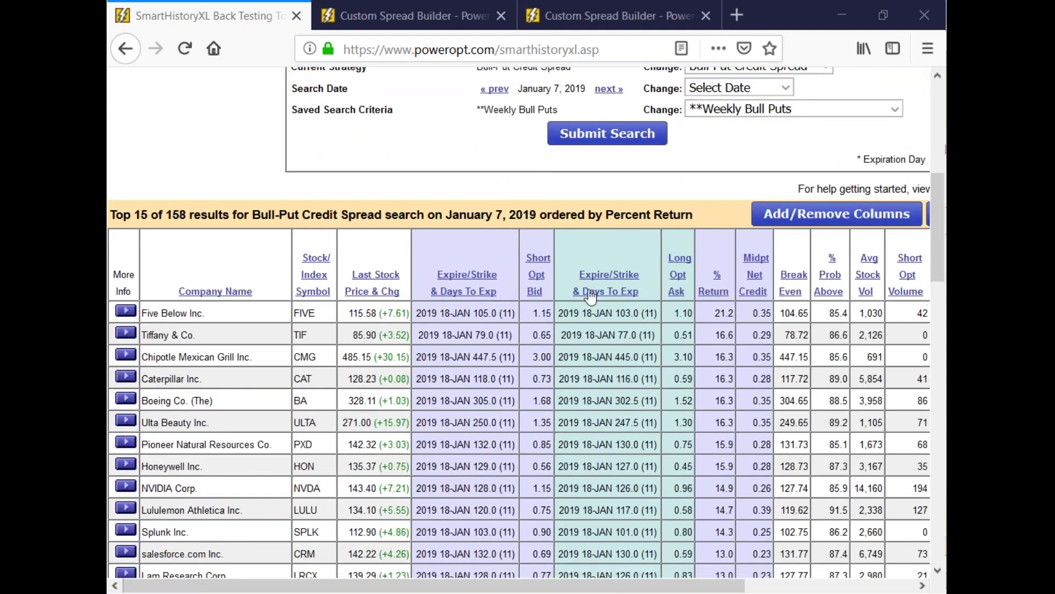
scroll(591, 296, "down", 3)
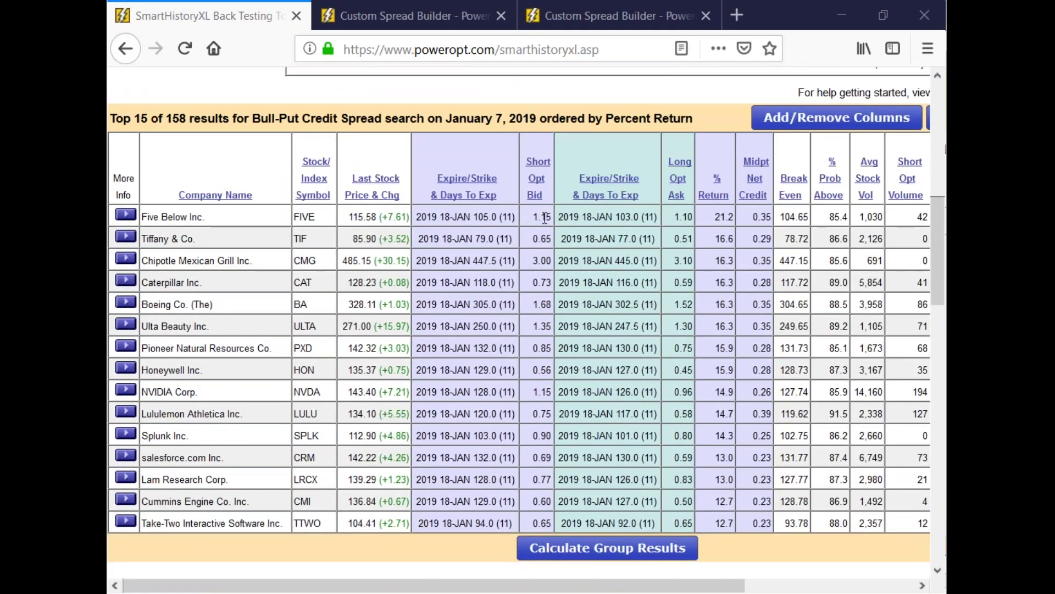
left_click_drag(438, 217, 514, 219)
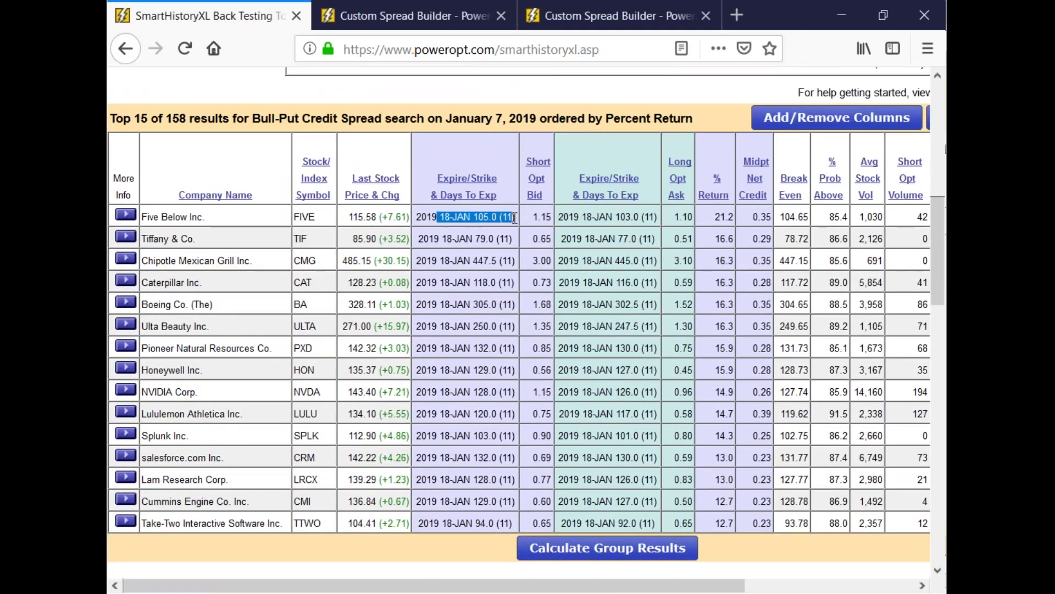
left_click(514, 219)
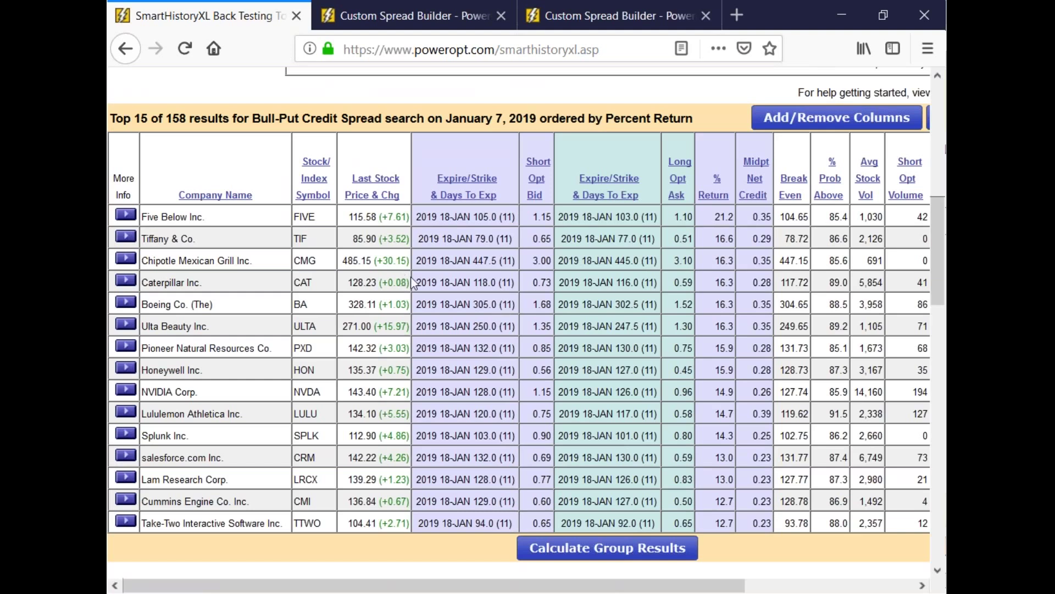
scroll(413, 281, "up", 1)
scroll(412, 283, "up", 3)
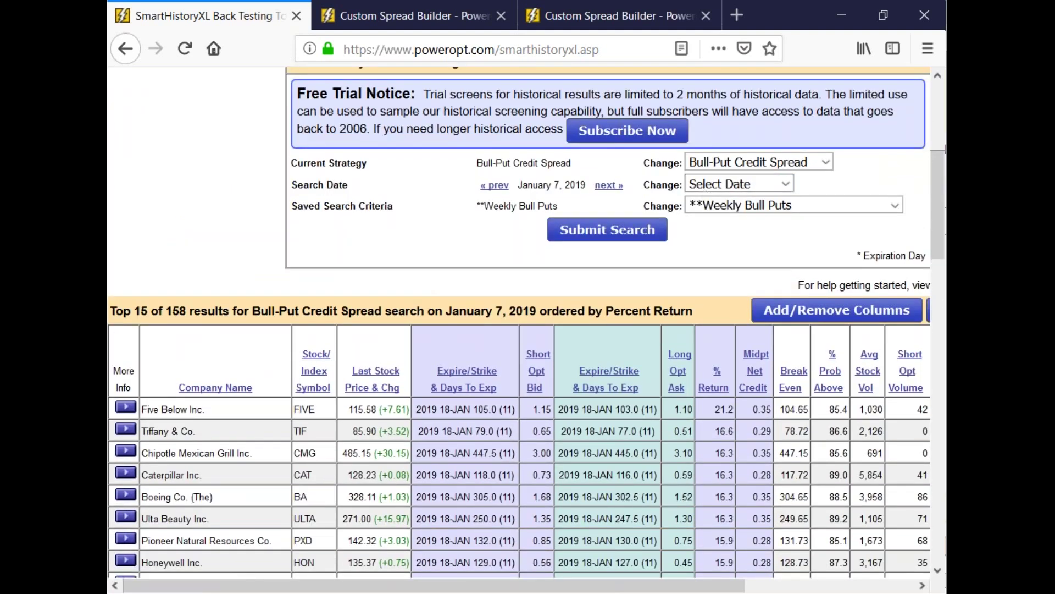
left_click_drag(518, 185, 585, 190)
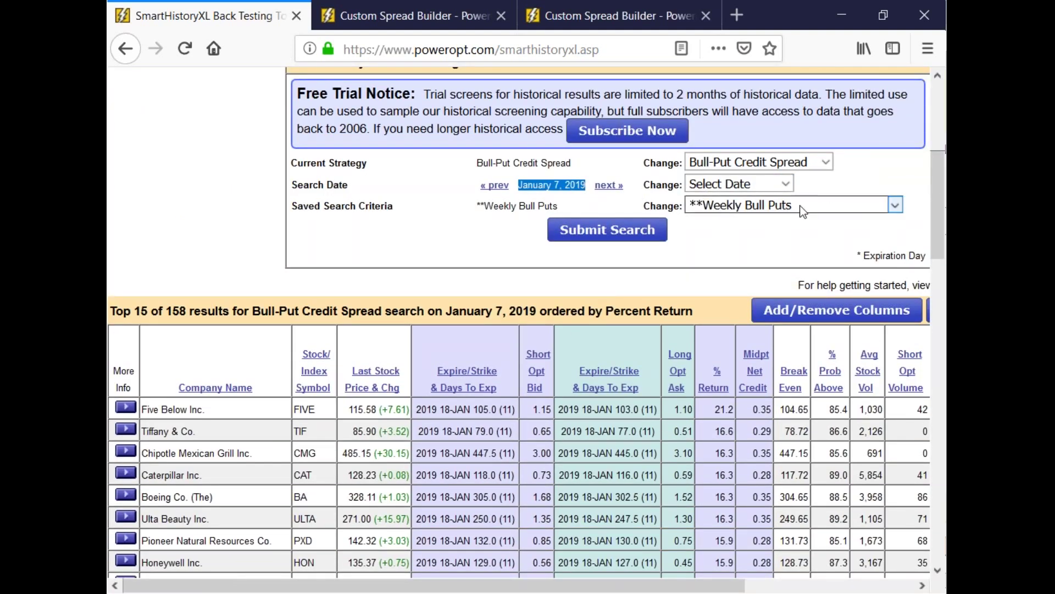
- Calculate the group results for the Bull-Put Credit Spread candidates in the January 7, 2019 back test
scroll(356, 406, "down", 2)
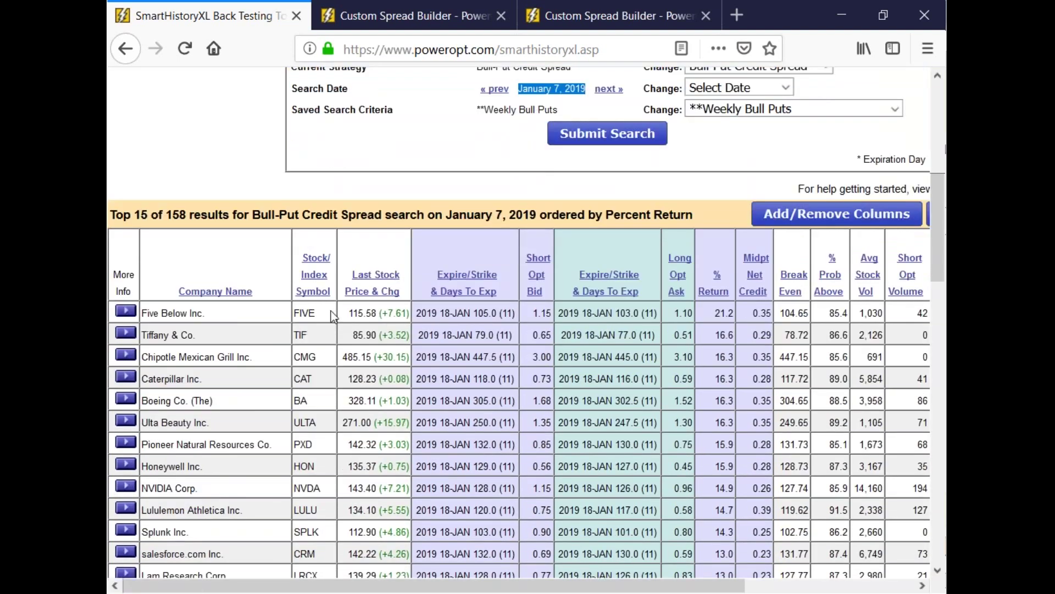
scroll(490, 388, "down", 4)
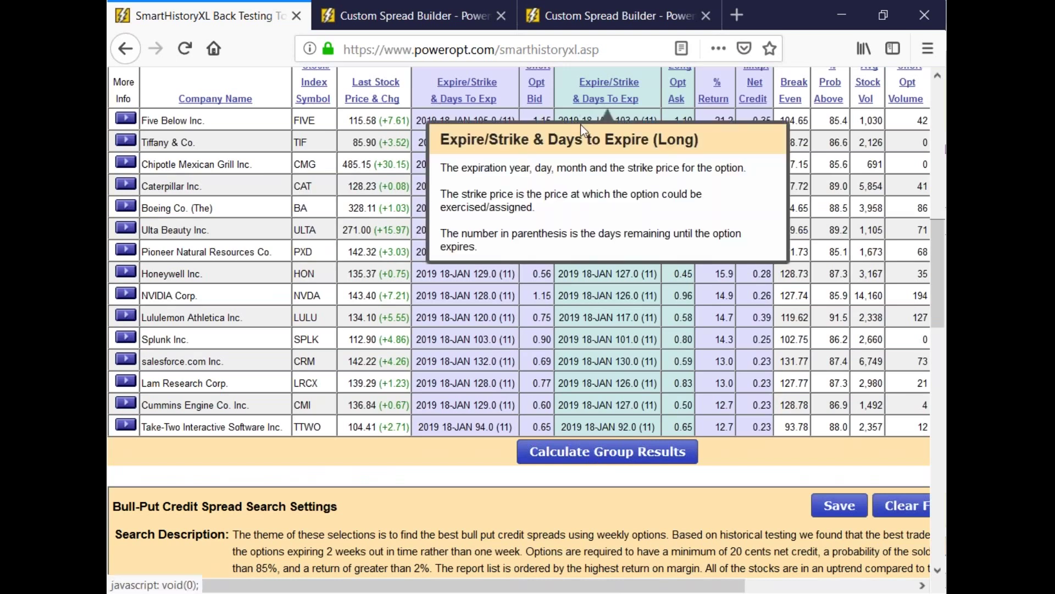
left_click(676, 454)
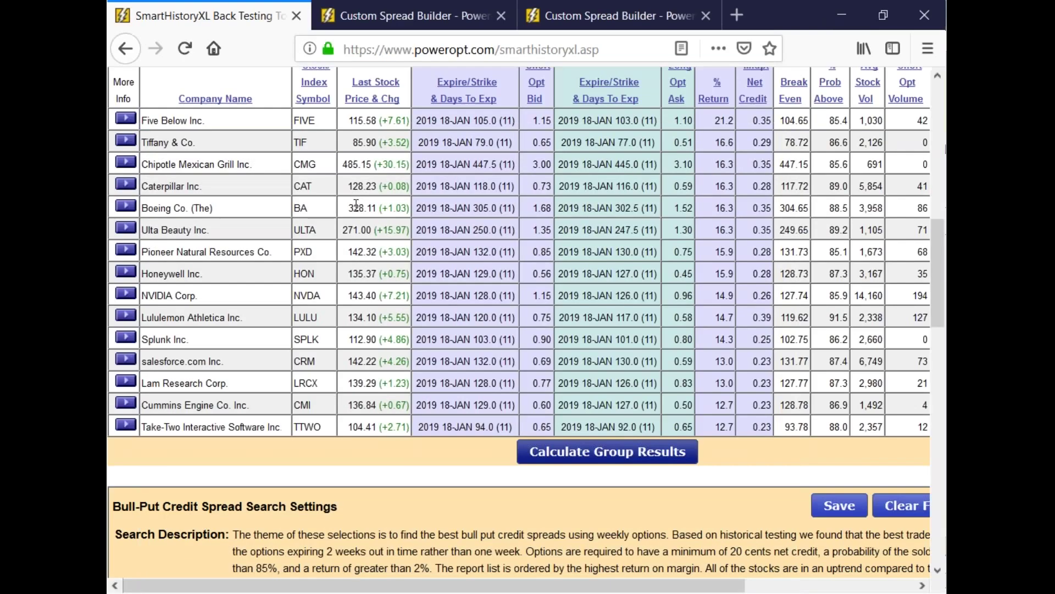
- Handwrite the annotations 100,000, 20,000 and Jan - Dec 21 beside the SmartHistoryXL Back Testing form
scroll(337, 219, "down", 1)
scroll(337, 220, "up", 10)
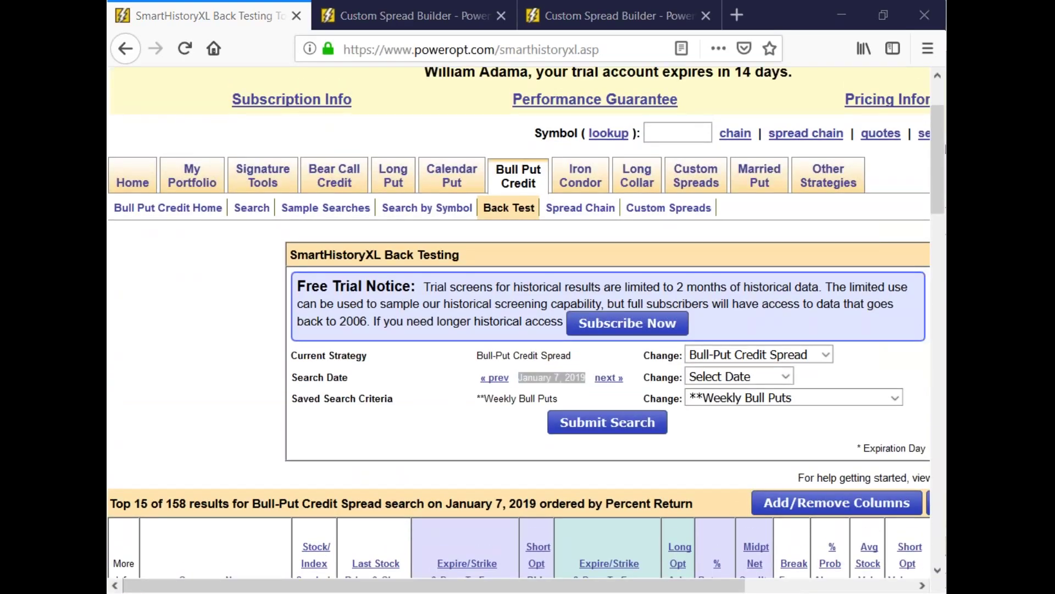
mouse_move(130, 238)
left_mouse_down()
mouse_move(144, 230)
mouse_move(160, 242)
mouse_move(165, 222)
mouse_move(201, 262)
mouse_move(247, 235)
mouse_move(286, 233)
left_mouse_up()
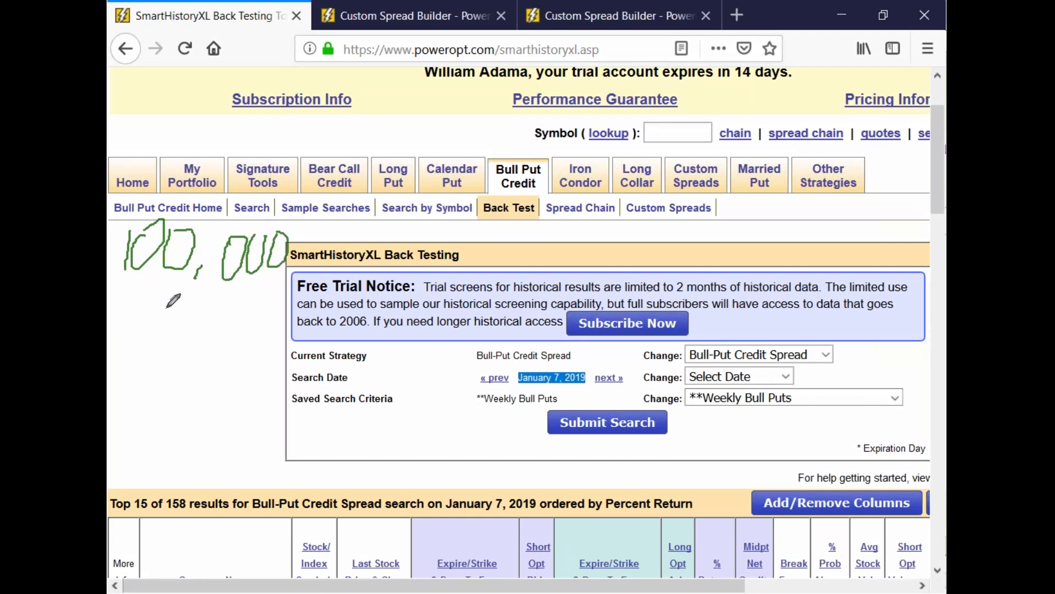
mouse_move(144, 292)
left_mouse_down()
mouse_move(165, 309)
mouse_move(168, 294)
mouse_move(174, 312)
mouse_move(179, 301)
mouse_move(199, 310)
mouse_move(216, 293)
mouse_move(225, 313)
mouse_move(256, 277)
mouse_move(256, 322)
mouse_move(294, 296)
left_mouse_up()
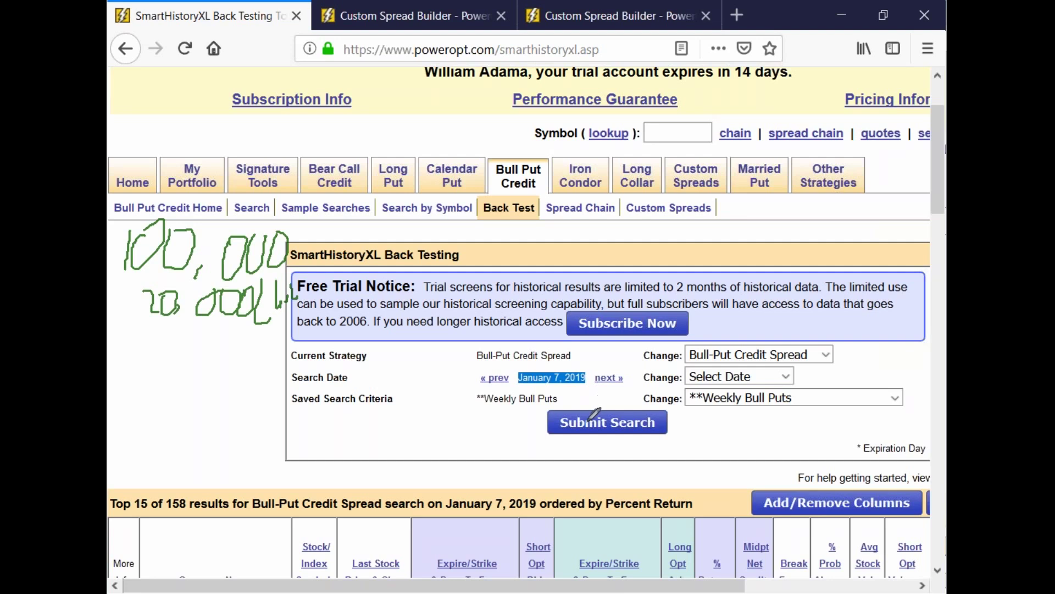
left_click_drag(316, 281, 305, 312)
mouse_move(129, 334)
left_mouse_down()
mouse_move(124, 370)
mouse_move(135, 332)
mouse_move(161, 367)
mouse_move(184, 348)
mouse_move(230, 372)
left_mouse_up()
mouse_move(230, 331)
left_mouse_down()
mouse_move(245, 378)
mouse_move(308, 367)
left_mouse_up()
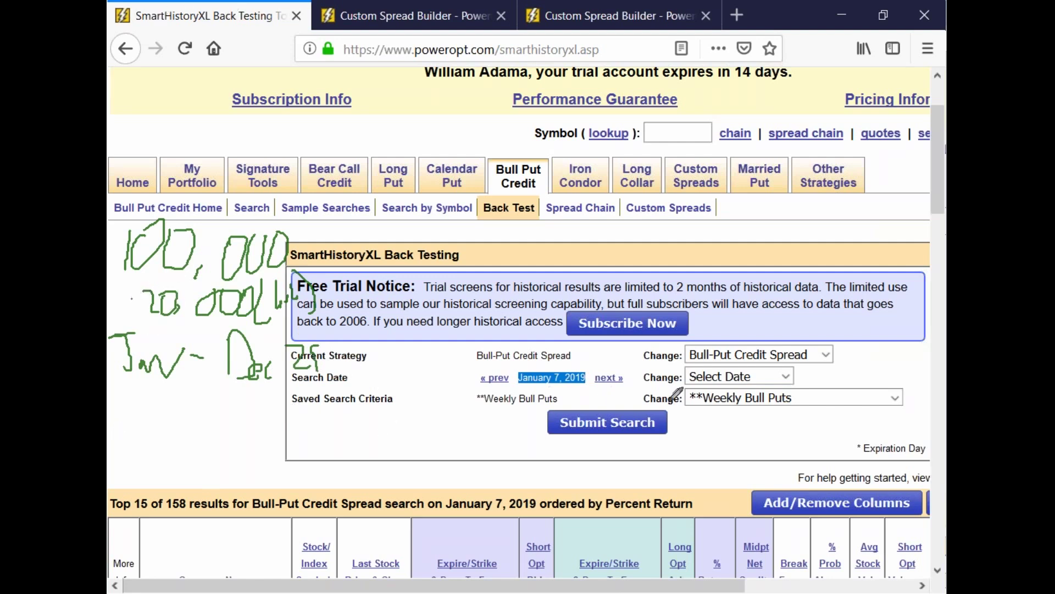
- Mark the **Weekly Bull Puts saved search with an arrow, then handwrite 109,958 and 10% and link them to the 20,000 note
left_click_drag(679, 404, 706, 410)
mouse_move(122, 408)
left_mouse_down()
mouse_move(123, 451)
mouse_move(144, 444)
mouse_move(153, 417)
mouse_move(184, 424)
mouse_move(200, 462)
left_mouse_up()
left_click_drag(208, 411, 214, 440)
left_click_drag(221, 419, 227, 461)
mouse_move(223, 410)
left_mouse_down()
mouse_move(236, 456)
mouse_move(257, 408)
mouse_move(298, 433)
mouse_move(318, 417)
mouse_move(321, 428)
mouse_move(339, 422)
left_mouse_up()
mouse_move(186, 438)
left_mouse_down()
mouse_move(131, 363)
mouse_move(145, 304)
mouse_move(138, 325)
left_mouse_up()
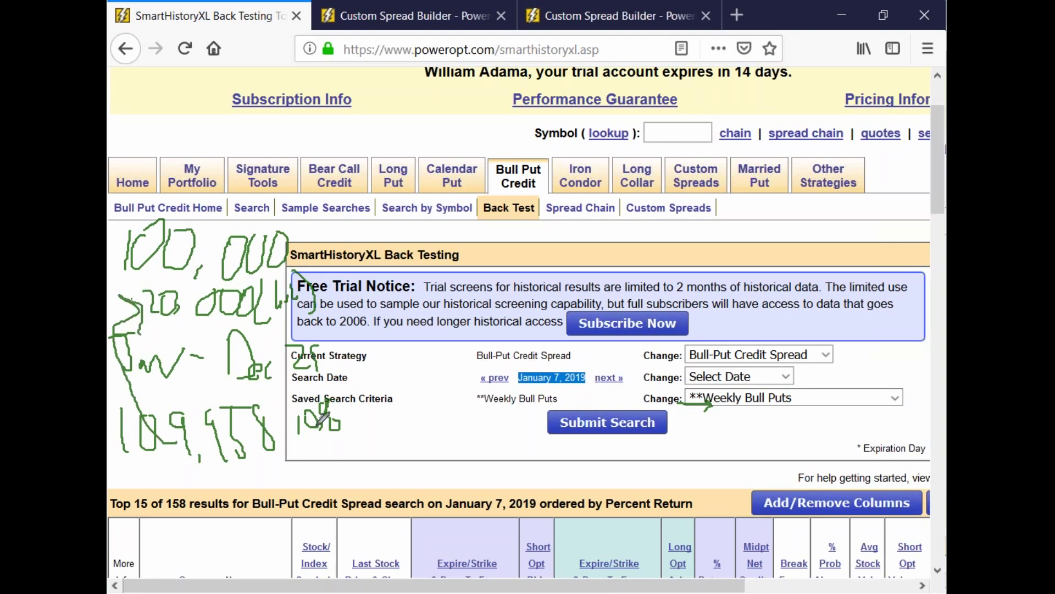
- Handwrite 49.9% next to the 10% note and add the condition Stock < Put below the back-test form
mouse_move(359, 411)
left_mouse_down()
mouse_move(382, 419)
mouse_move(377, 449)
left_mouse_up()
left_click_drag(395, 404, 391, 442)
left_click(401, 444)
mouse_move(425, 411)
left_mouse_down()
mouse_move(420, 446)
mouse_move(436, 423)
mouse_move(447, 447)
left_mouse_up()
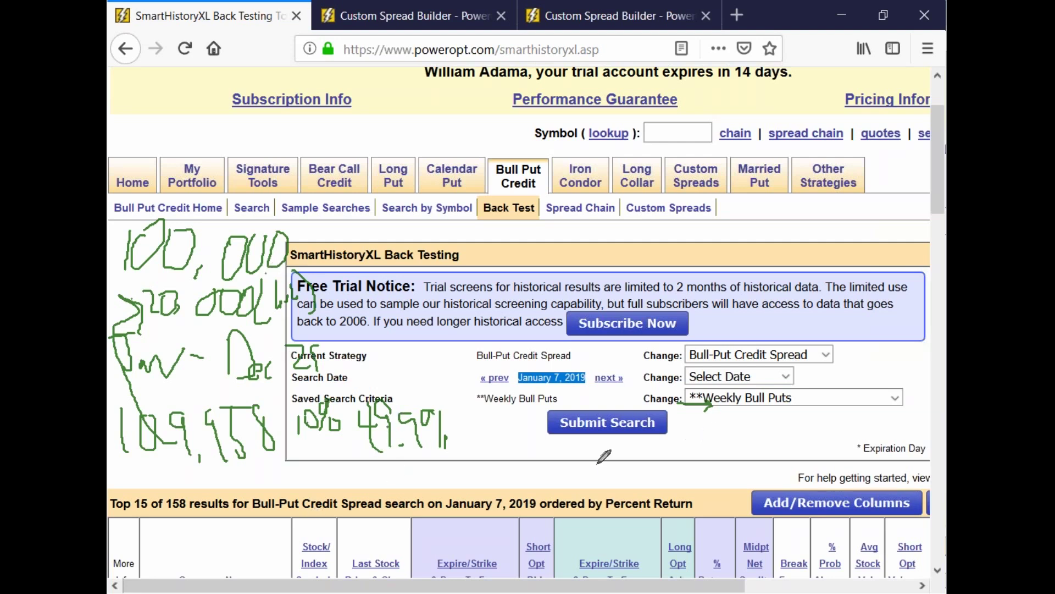
mouse_move(504, 435)
left_mouse_down()
mouse_move(516, 465)
mouse_move(560, 439)
mouse_move(602, 448)
mouse_move(646, 431)
mouse_move(638, 462)
left_mouse_up()
mouse_move(660, 424)
left_mouse_down()
mouse_move(662, 459)
mouse_move(668, 437)
mouse_move(696, 438)
left_mouse_up()
left_click(703, 449)
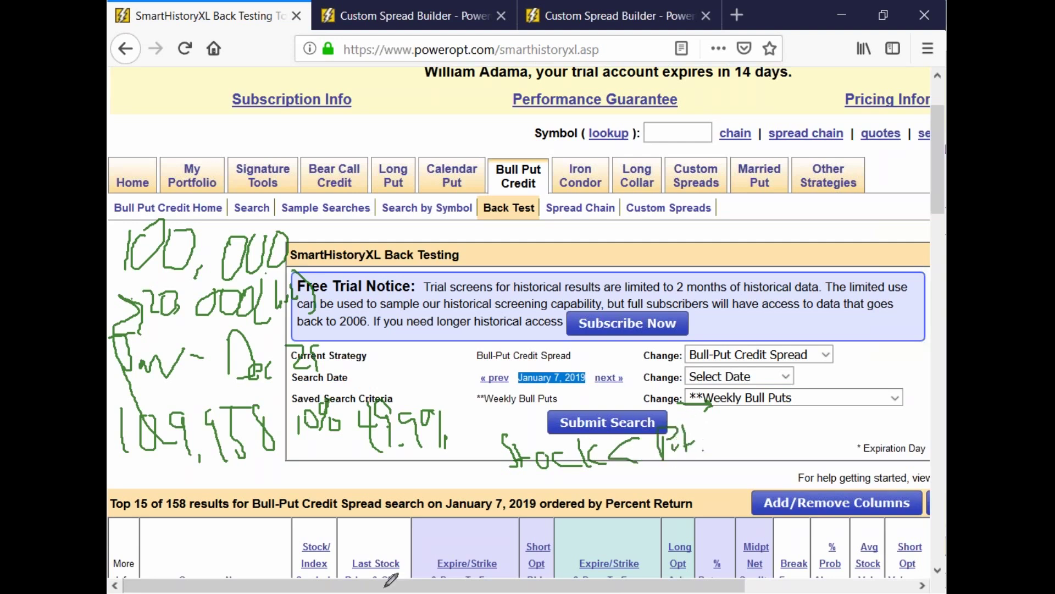
- Draw direction arrows, underline the figures, write 114,516 with connecting lines to the starting amounts, and clear all annotations
mouse_move(416, 396)
left_mouse_down()
mouse_move(424, 356)
mouse_move(475, 364)
left_mouse_up()
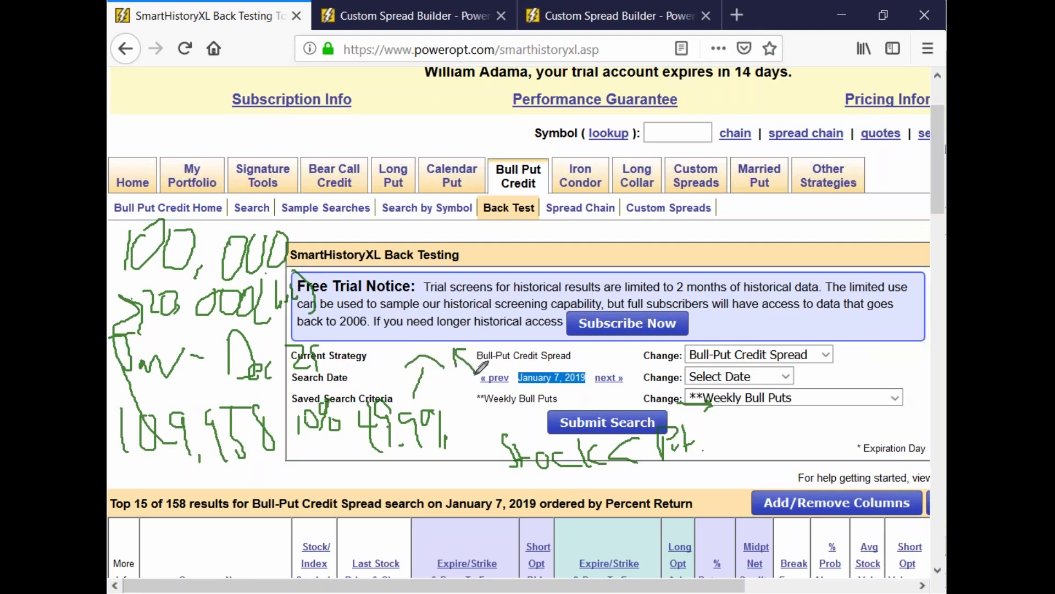
mouse_move(456, 379)
left_mouse_down()
mouse_move(454, 400)
mouse_move(466, 392)
left_mouse_up()
mouse_move(126, 474)
left_mouse_down()
mouse_move(310, 450)
mouse_move(264, 495)
mouse_move(312, 483)
mouse_move(333, 501)
mouse_move(326, 458)
mouse_move(351, 458)
mouse_move(368, 482)
left_mouse_up()
left_click(354, 486)
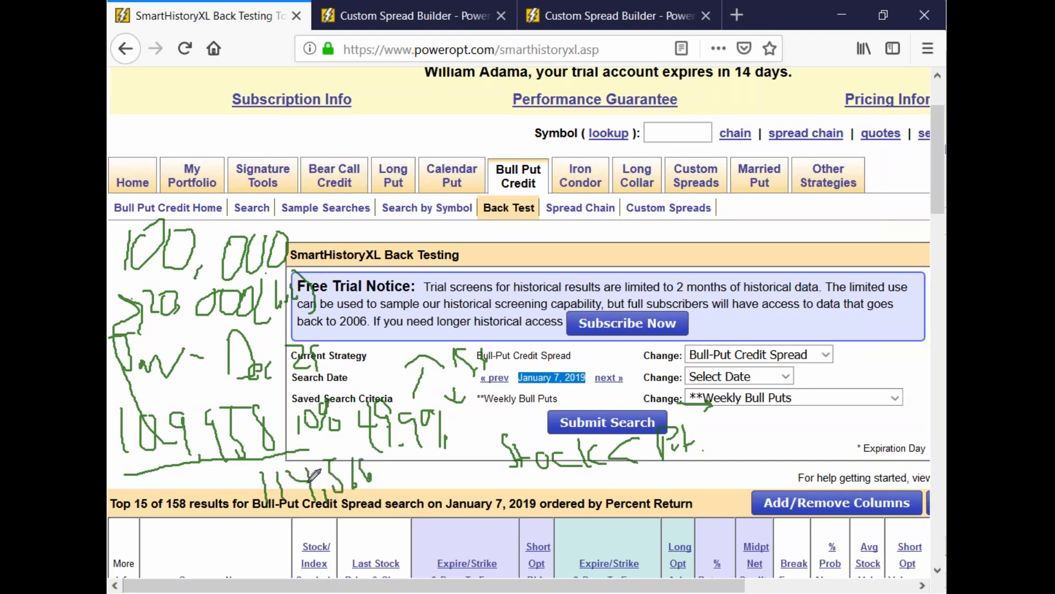
mouse_move(295, 237)
left_mouse_down()
mouse_move(330, 305)
mouse_move(351, 448)
mouse_move(344, 445)
mouse_move(360, 426)
left_mouse_up()
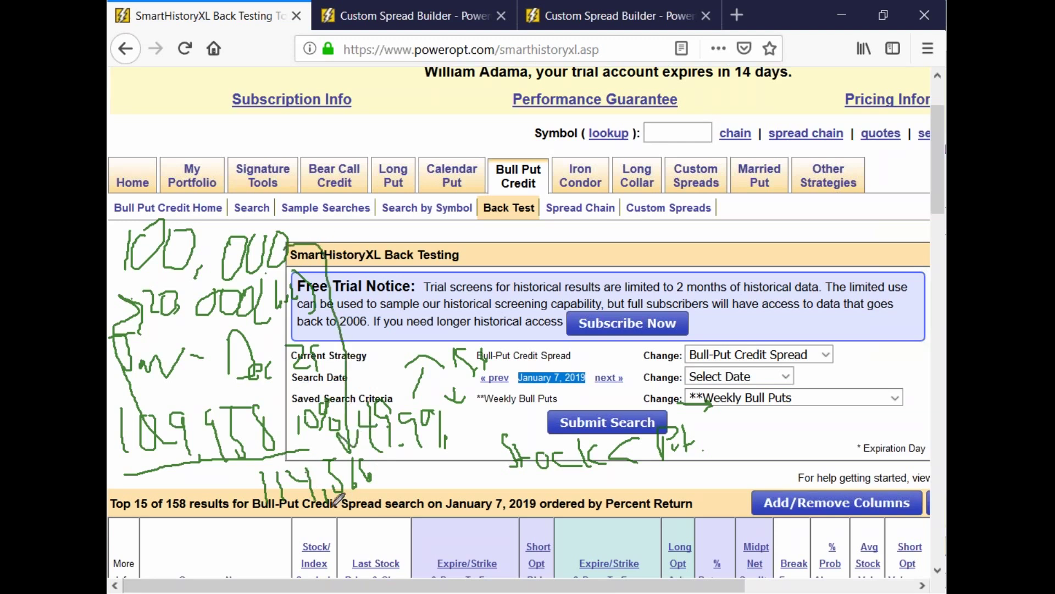
mouse_move(274, 474)
left_mouse_down()
mouse_move(220, 472)
mouse_move(178, 302)
mouse_move(184, 283)
mouse_move(202, 297)
left_mouse_up()
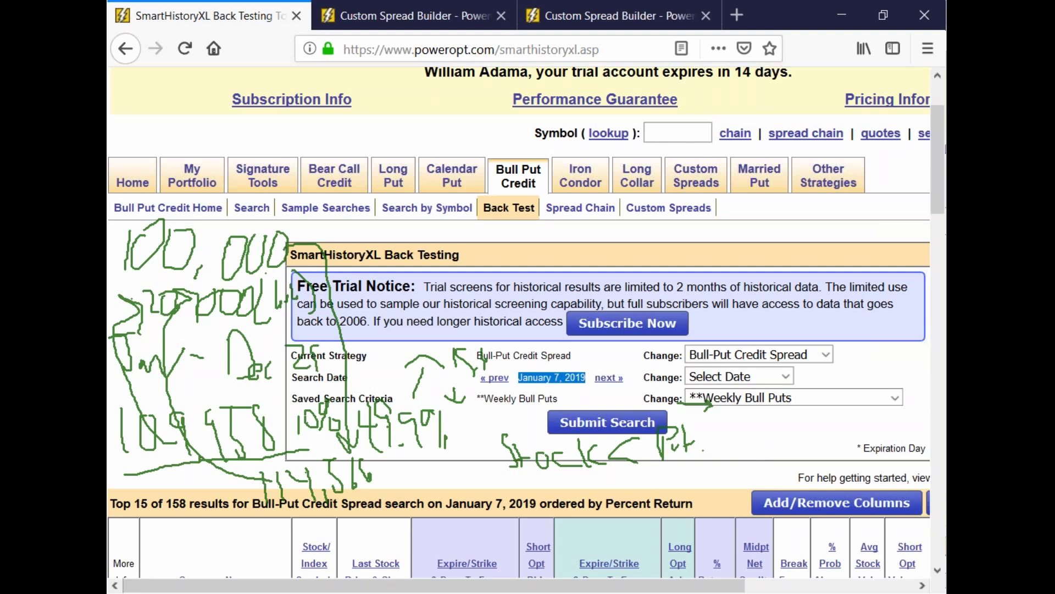
key("Escape")
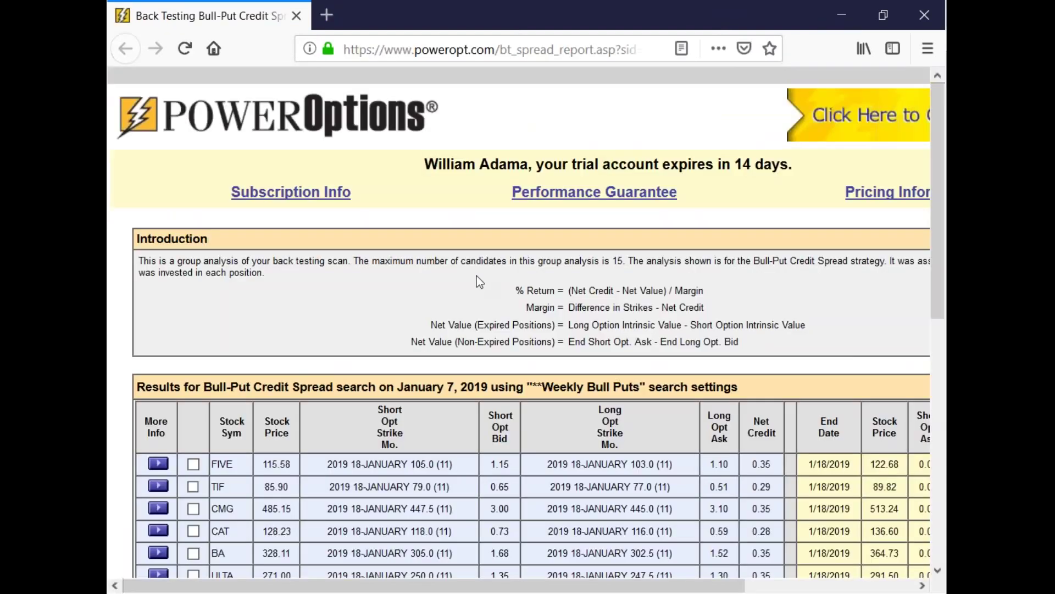
- Examine the group report's end dates and percent returns, highlighting the returns of the first three spreads
scroll(460, 274, "down", 3)
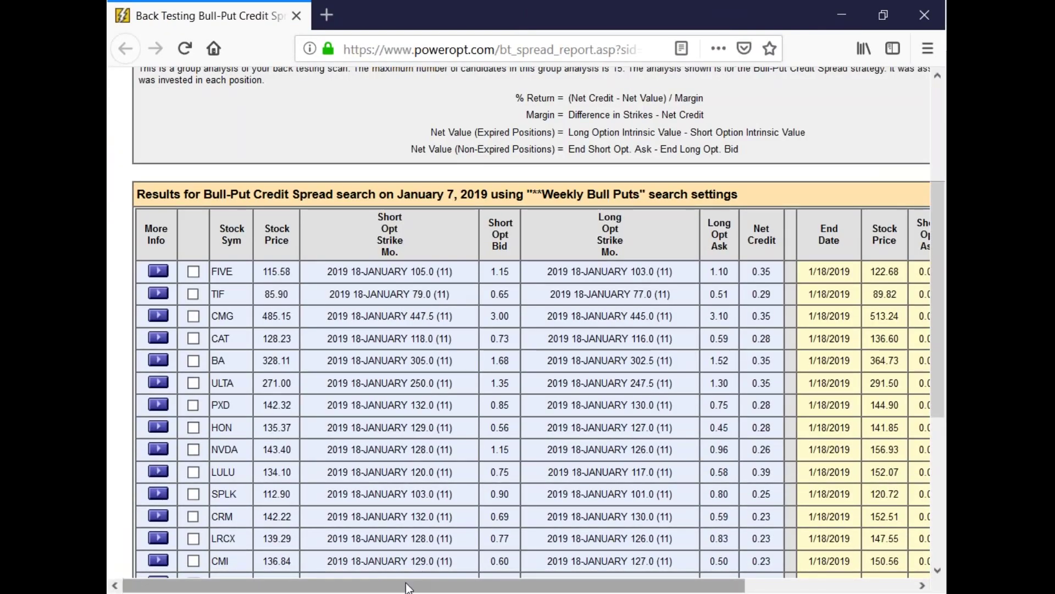
left_click_drag(408, 585, 587, 586)
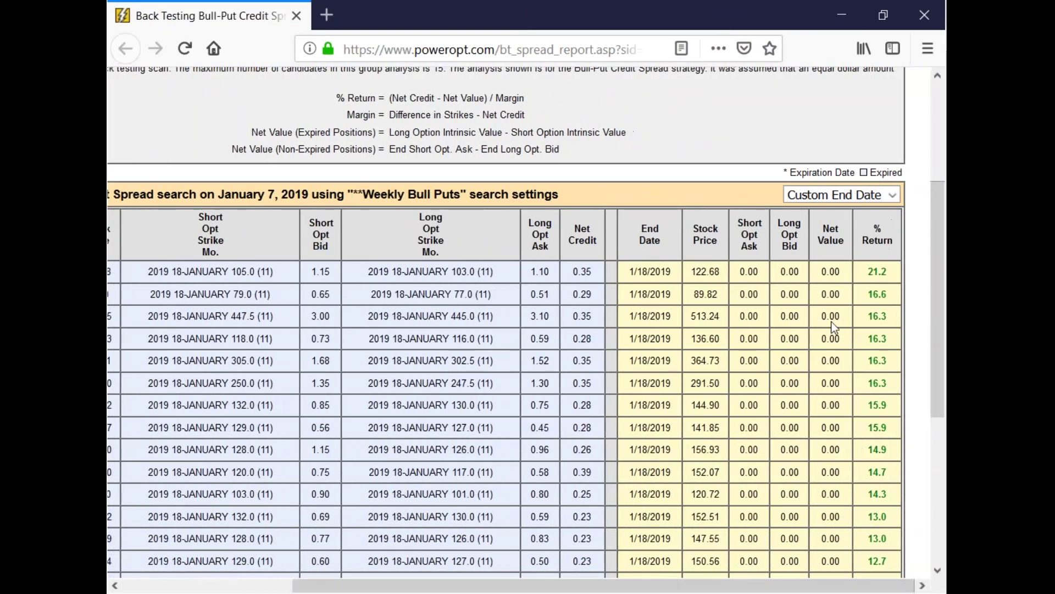
double_click(877, 272)
left_click_drag(877, 271, 898, 313)
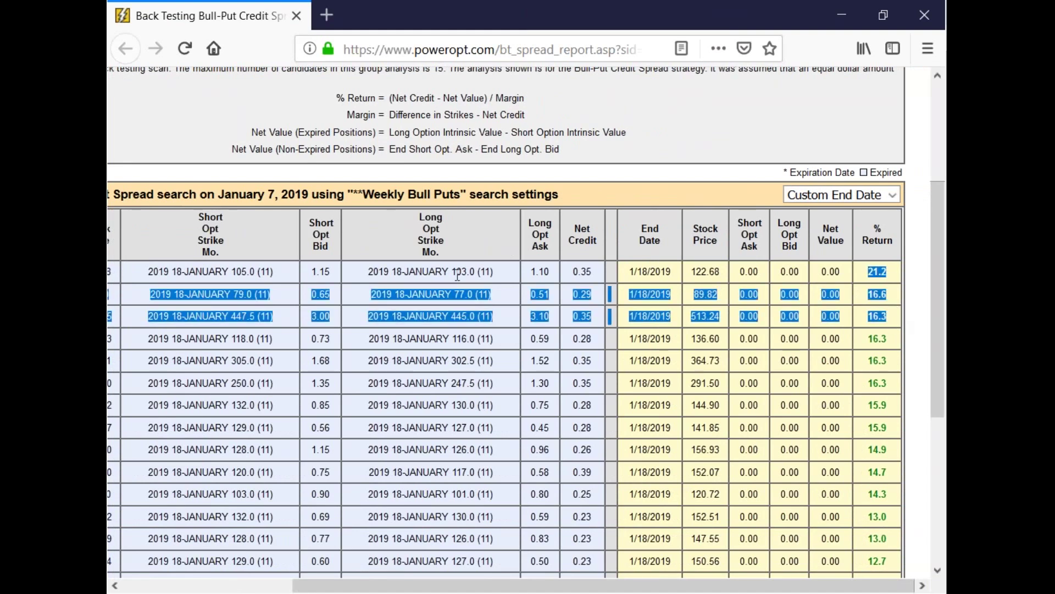
double_click(633, 271)
scroll(642, 336, "down", 3)
- Look at the More Info options for Tiffany & Co. and highlight the search date in the report's results heading
left_click_drag(492, 585, 214, 527)
left_click(158, 197)
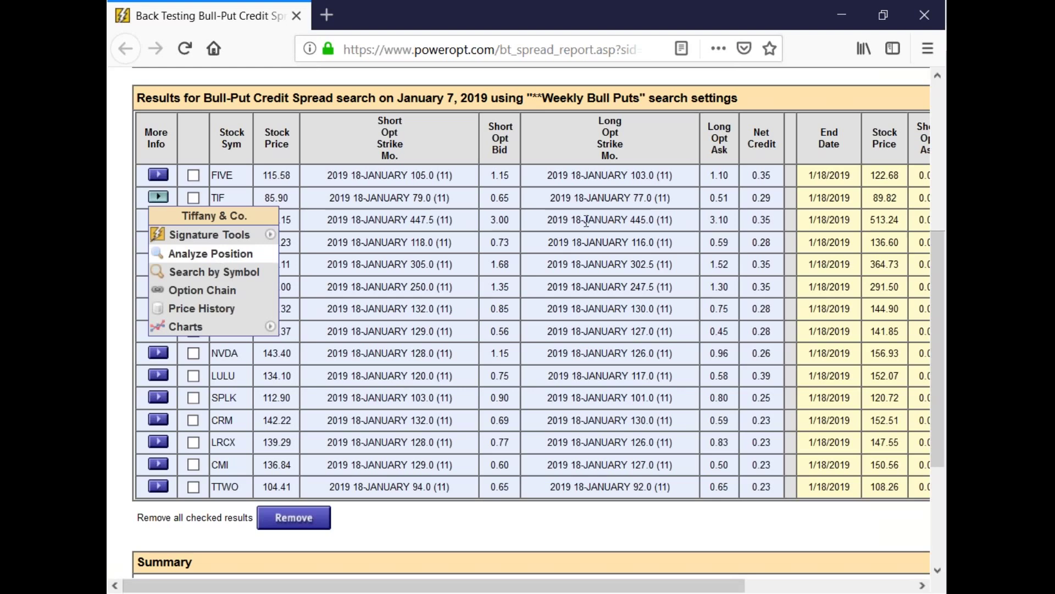
scroll(586, 220, "up", 6)
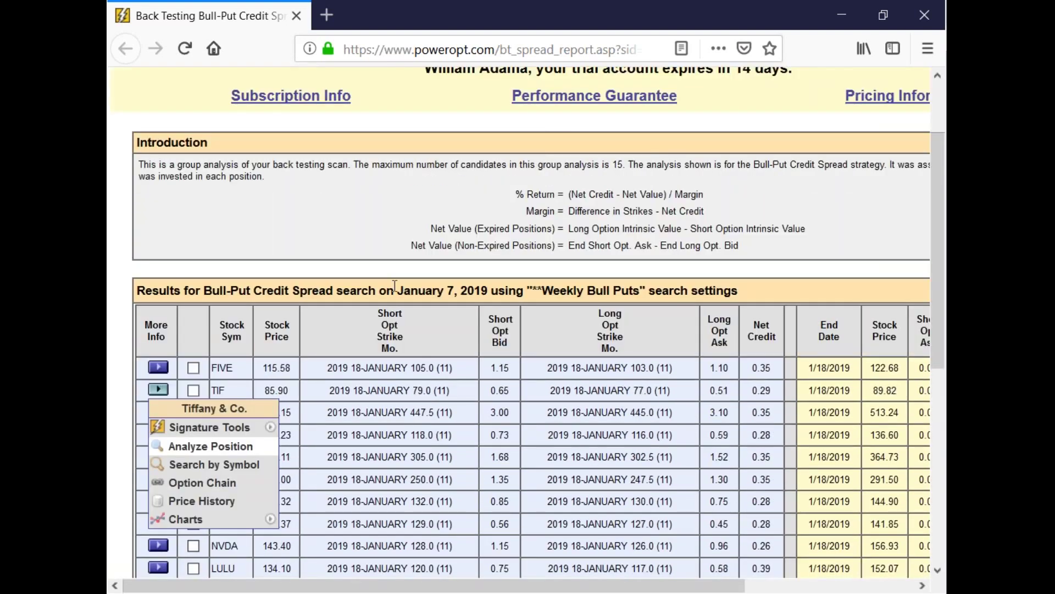
left_click(396, 289)
left_click_drag(423, 284, 514, 290)
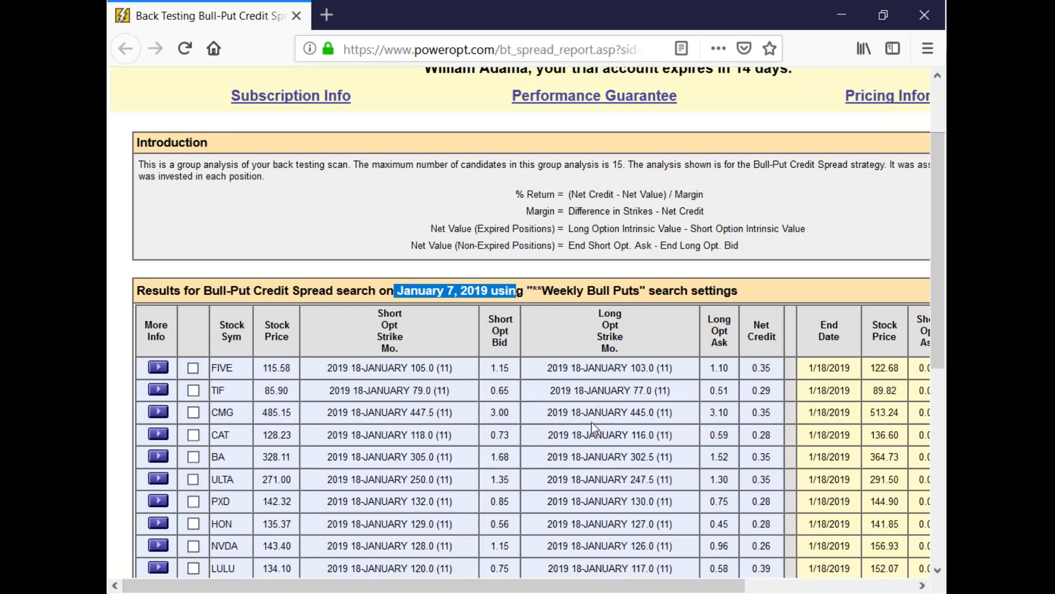
- Highlight the percent returns for the FIVE, TIF and CMG spreads again and clear the selection
left_click_drag(610, 586, 781, 577)
left_click(869, 369)
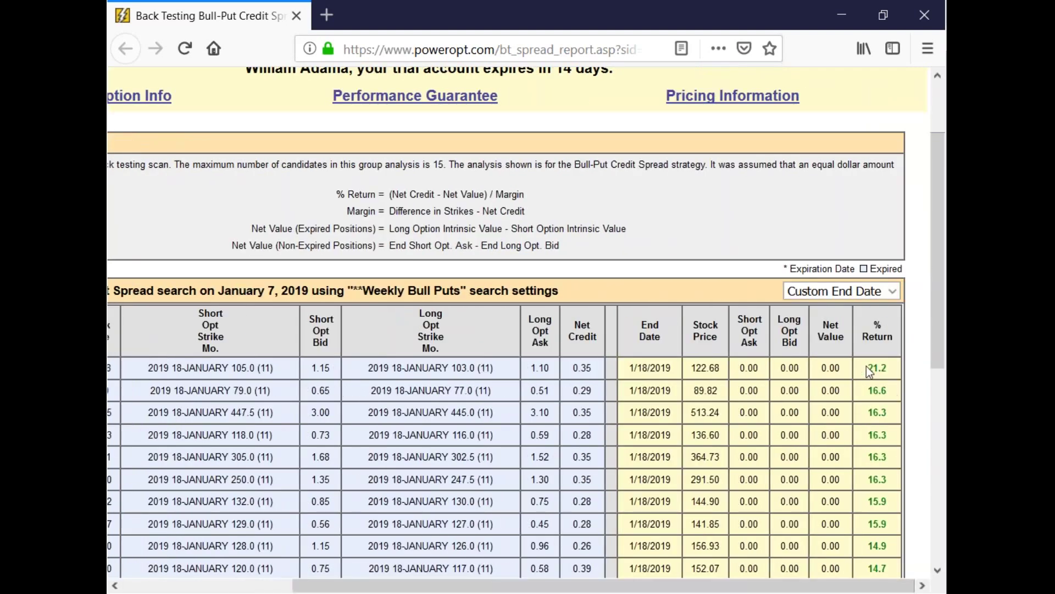
left_click_drag(866, 367, 895, 407)
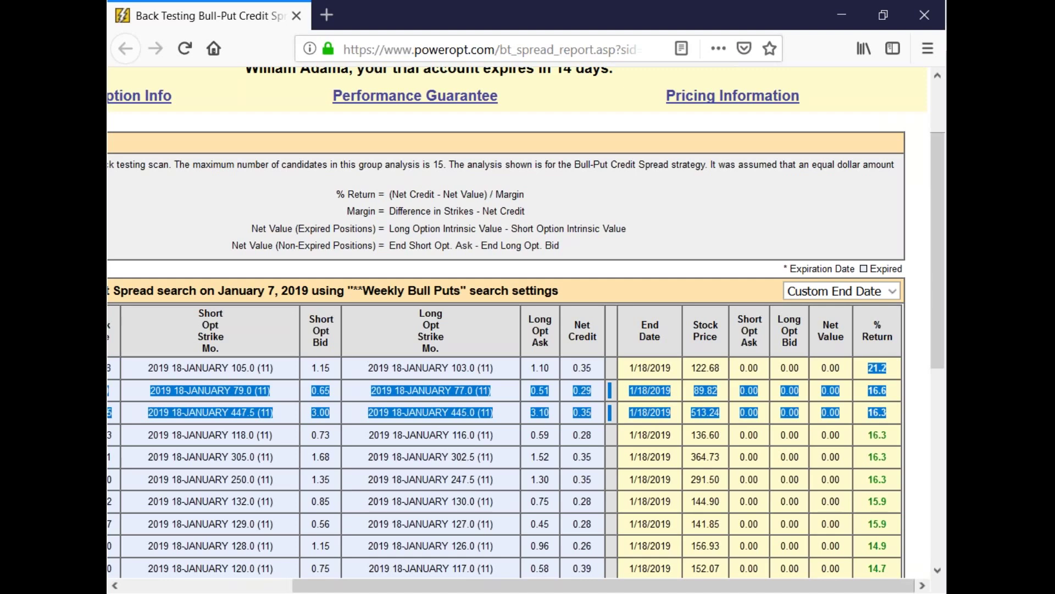
left_click(271, 259)
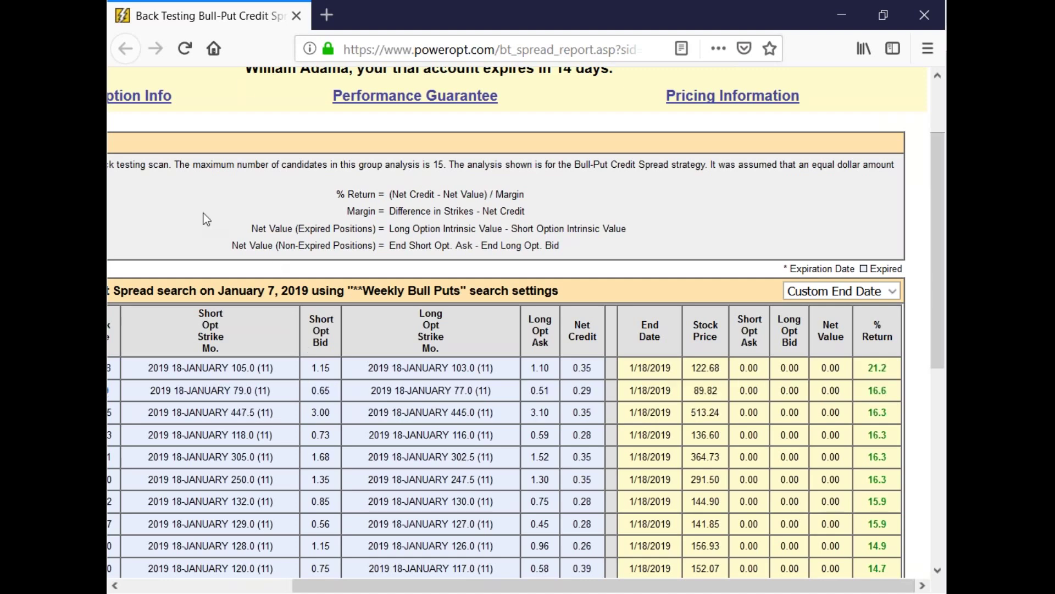
- Close the back-testing group report and return to the PowerOptions home page
left_click(296, 16)
scroll(204, 266, "up", 3)
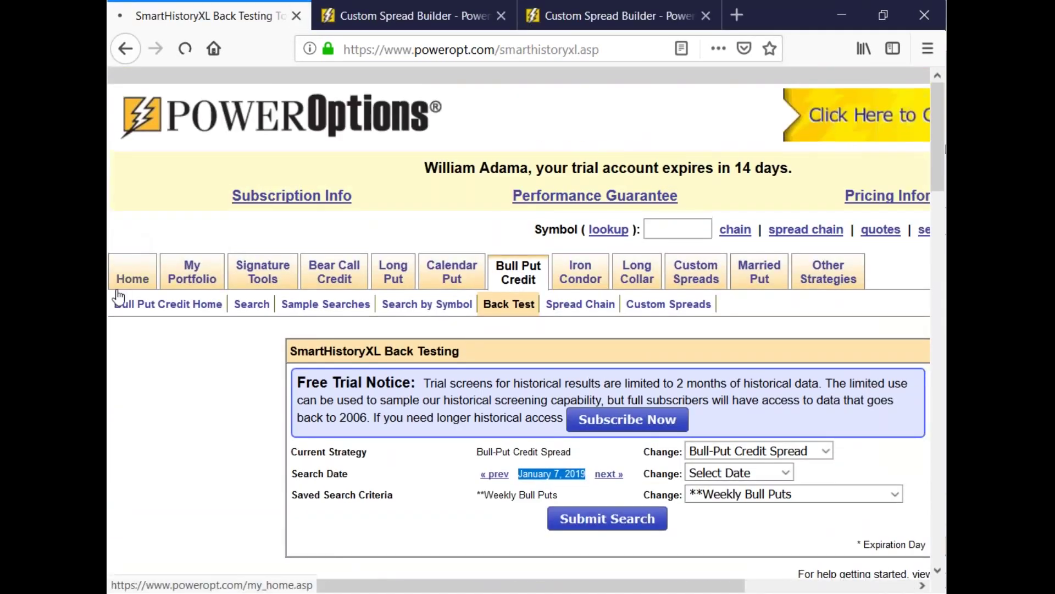
left_click(117, 295)
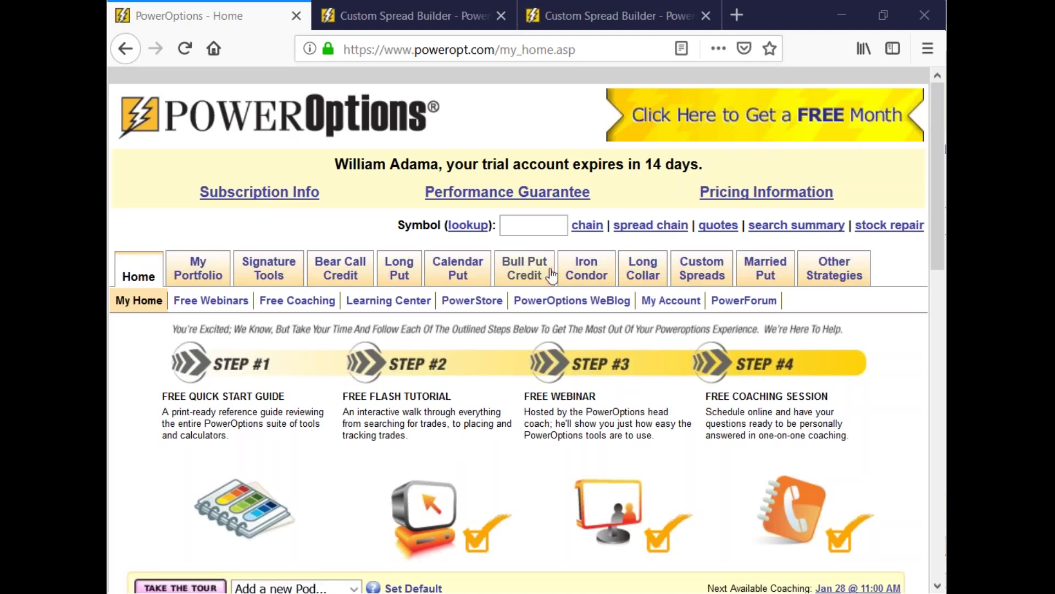
- Open the Bull Put Credit search and look through the current **Weekly Bull Puts results down to the search description
mouse_move(524, 271)
left_click(259, 301)
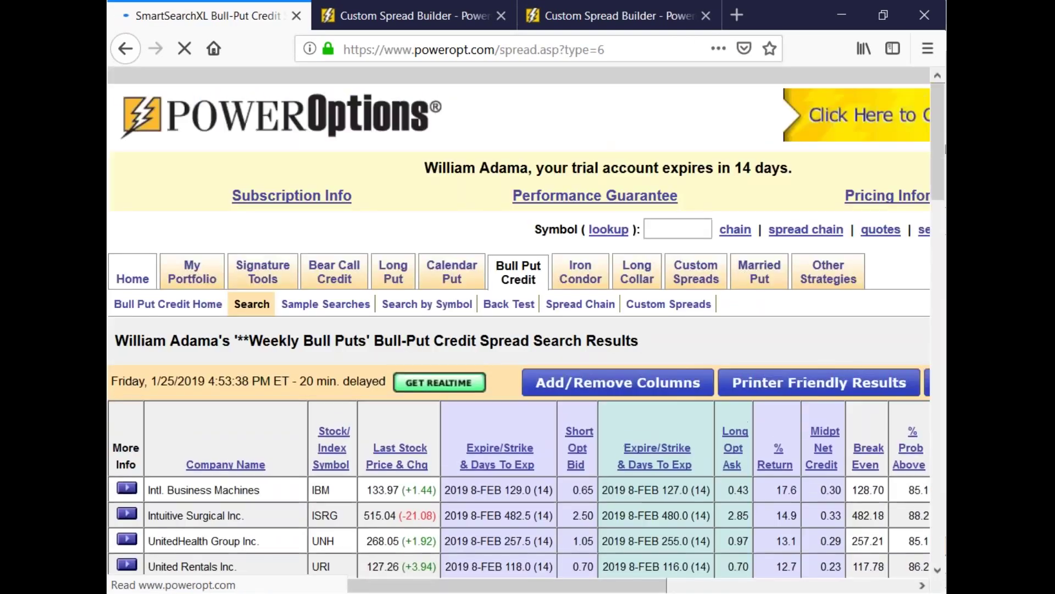
scroll(361, 427, "down", 12)
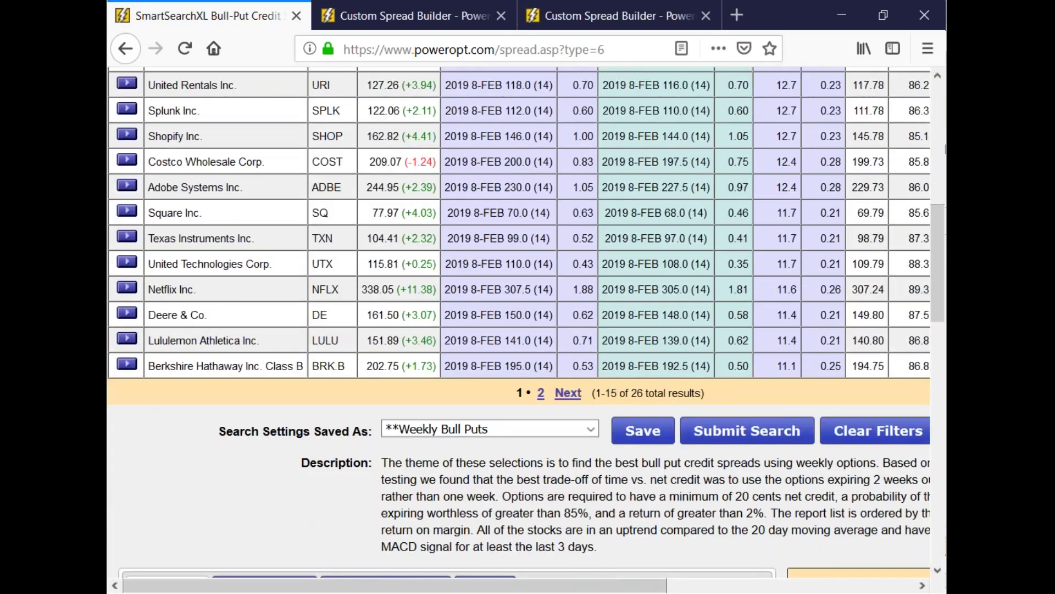
- Look through the Options filters of the **Weekly Bull Puts search, from days to expiration to the bid-ask spread limits
scroll(582, 210, "down", 7)
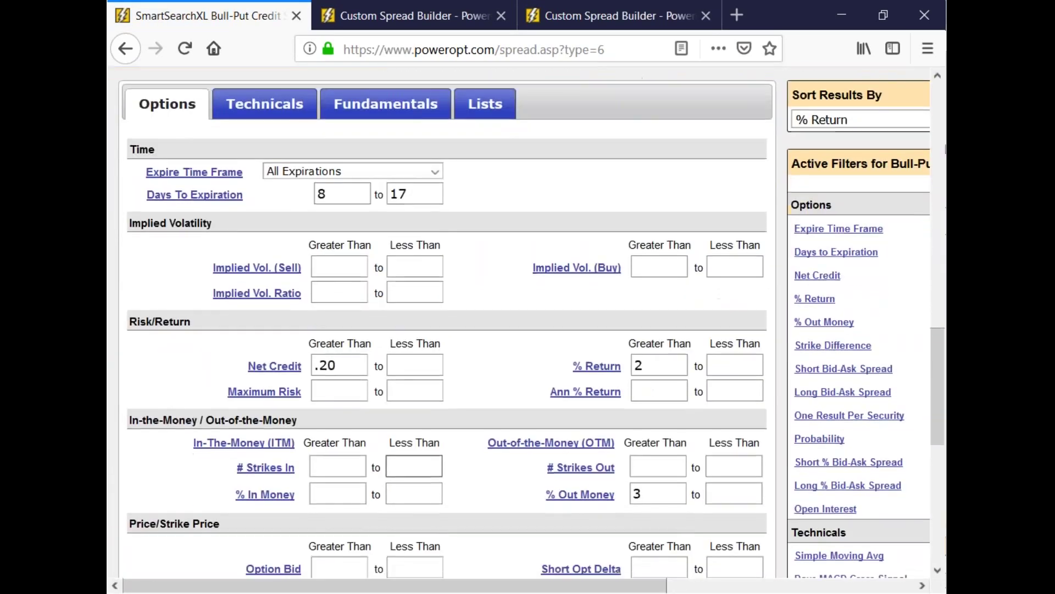
mouse_move(577, 176)
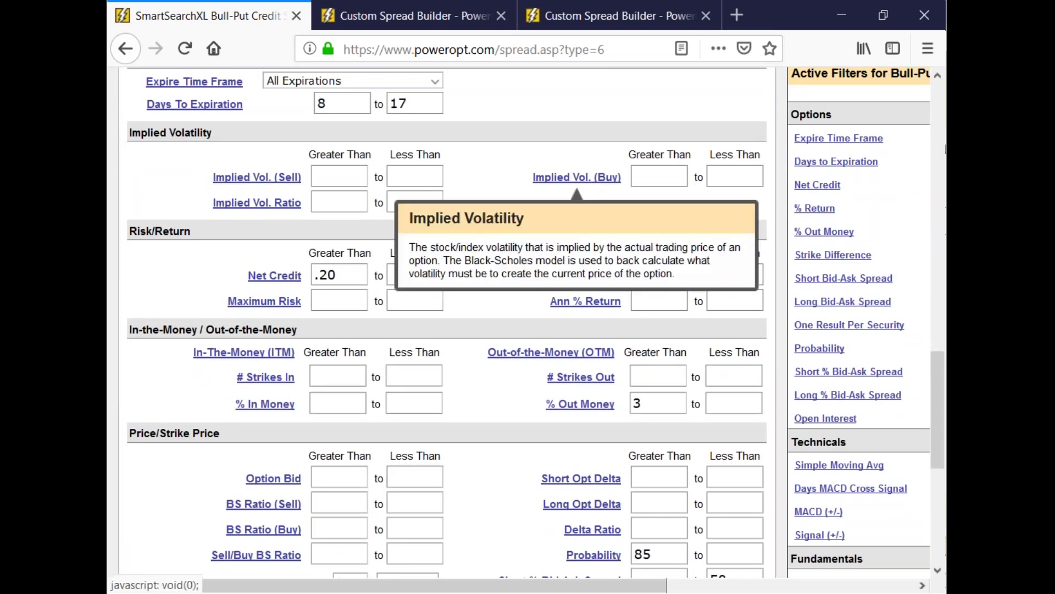
scroll(479, 358, "down", 3)
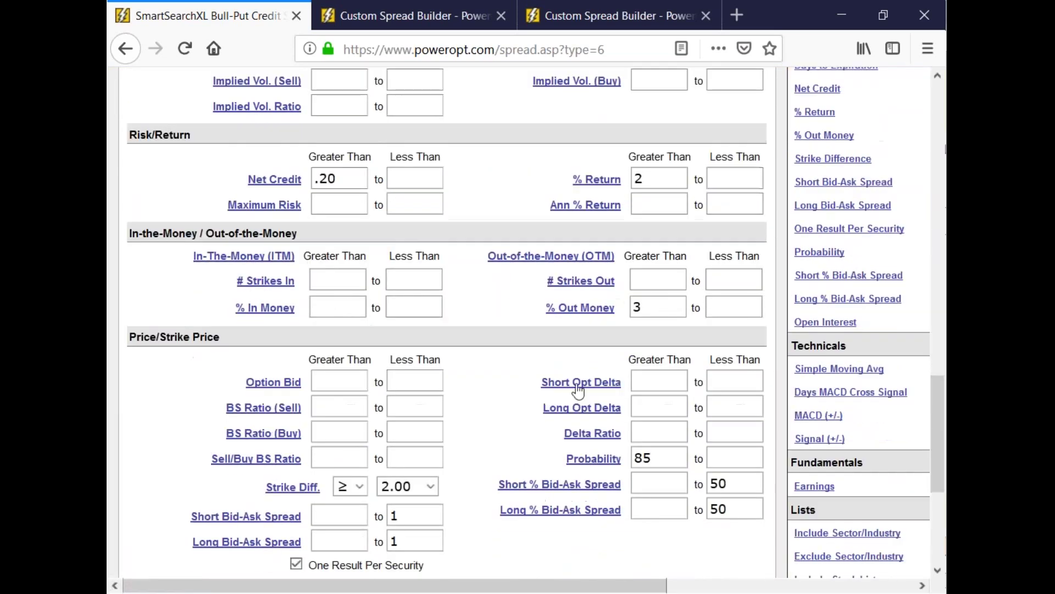
mouse_move(579, 390)
scroll(495, 418, "up", 6)
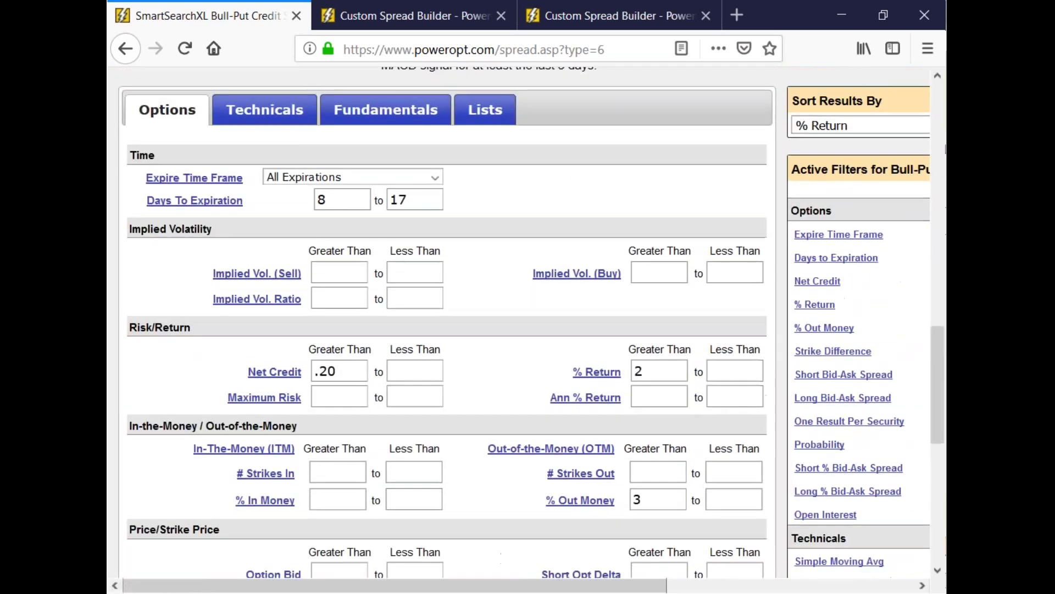
- Look through the Technicals filters of the search, including the simple moving average and MACD cross signal settings
left_click(252, 114)
mouse_move(302, 346)
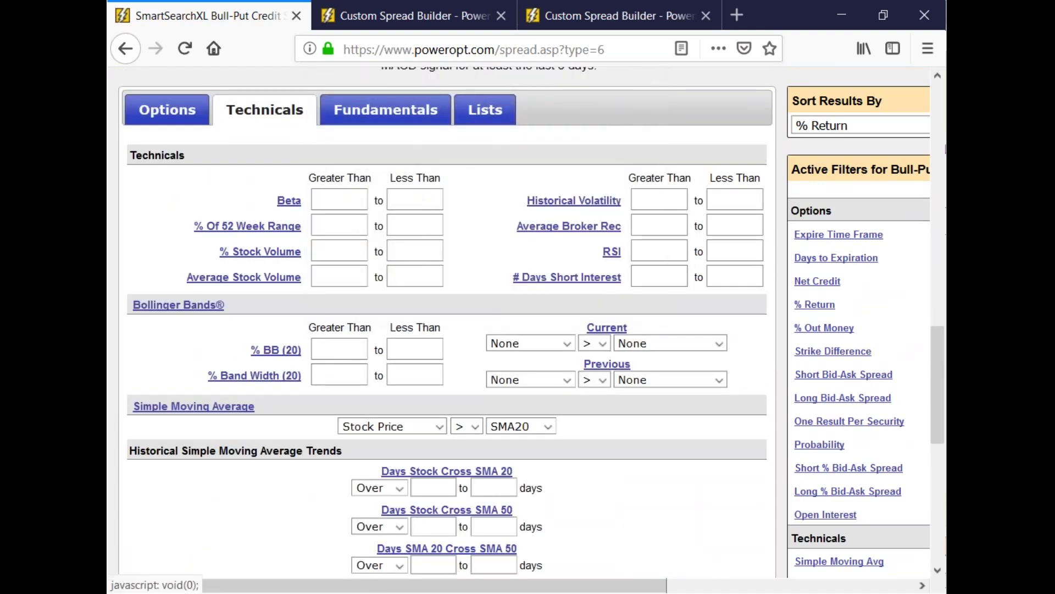
scroll(668, 387, "down", 3)
scroll(669, 387, "down", 5)
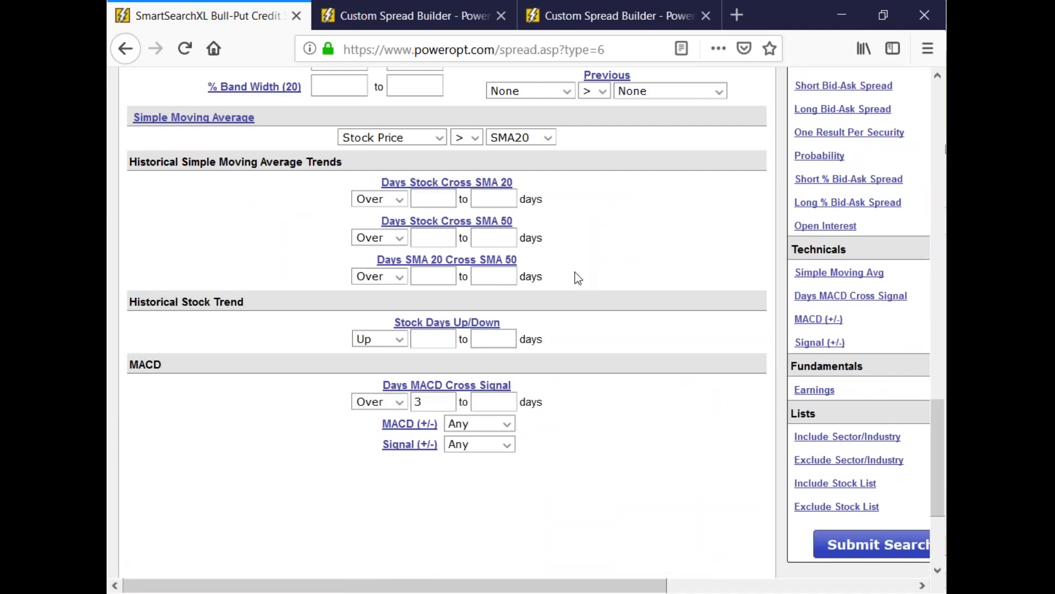
scroll(575, 272, "up", 8)
mouse_move(575, 276)
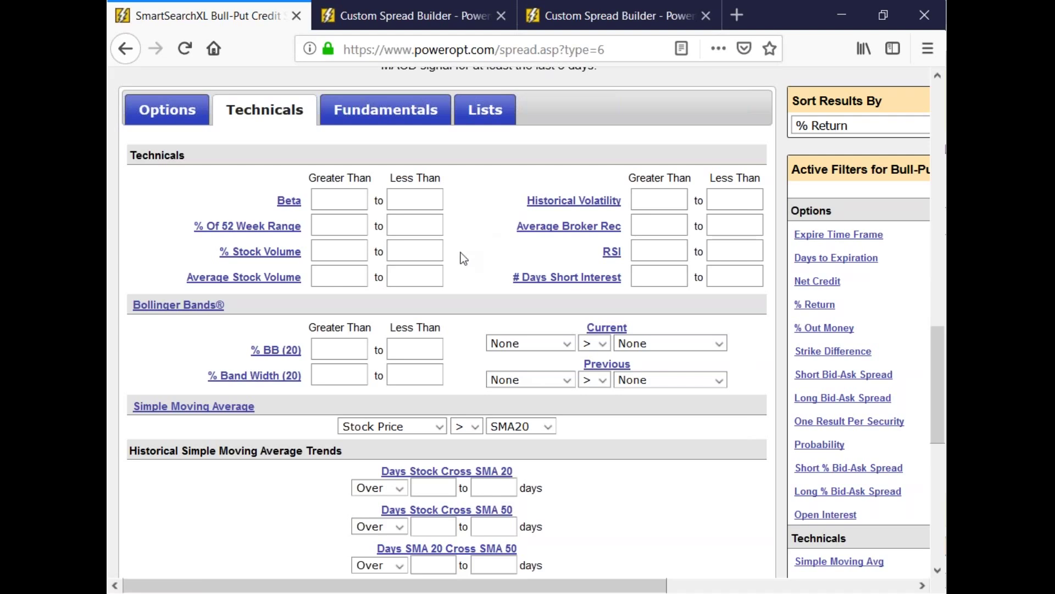
- Check the list of saved bull-put search settings and keep **Weekly Bull Puts selected
scroll(457, 256, "up", 5)
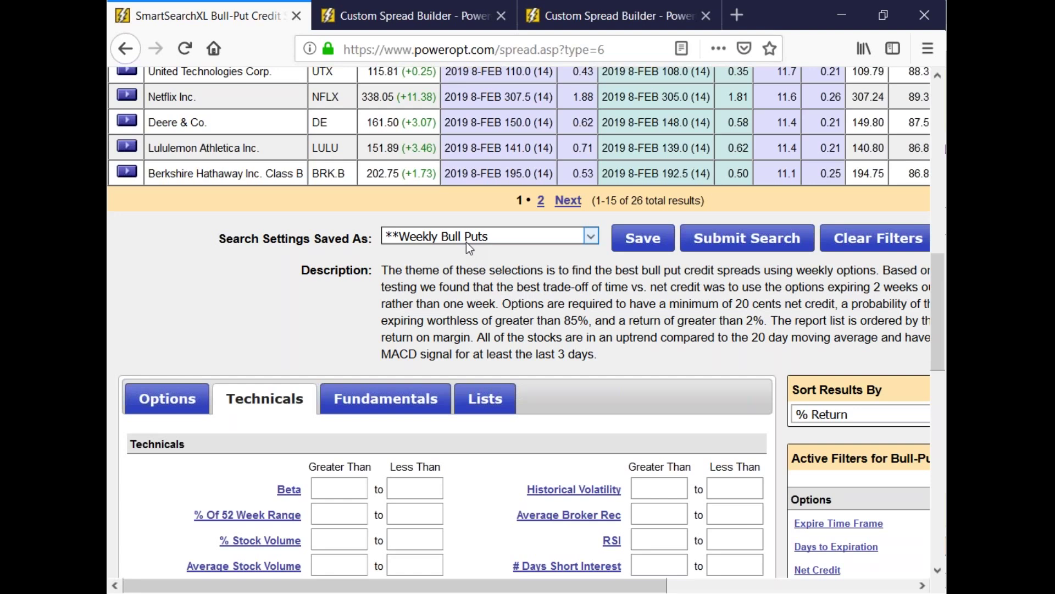
left_click(466, 242)
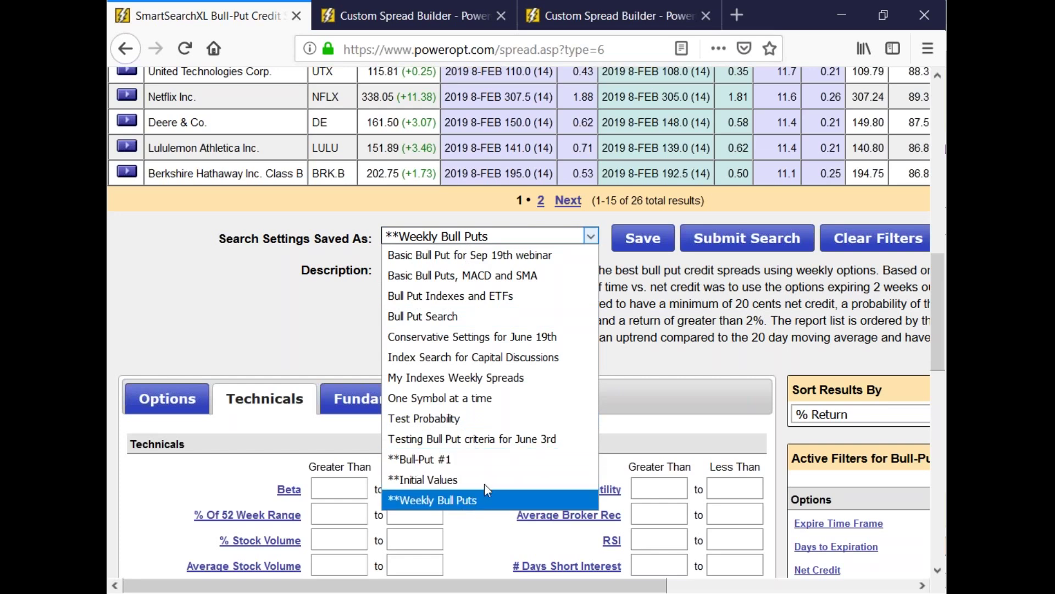
left_click(615, 430)
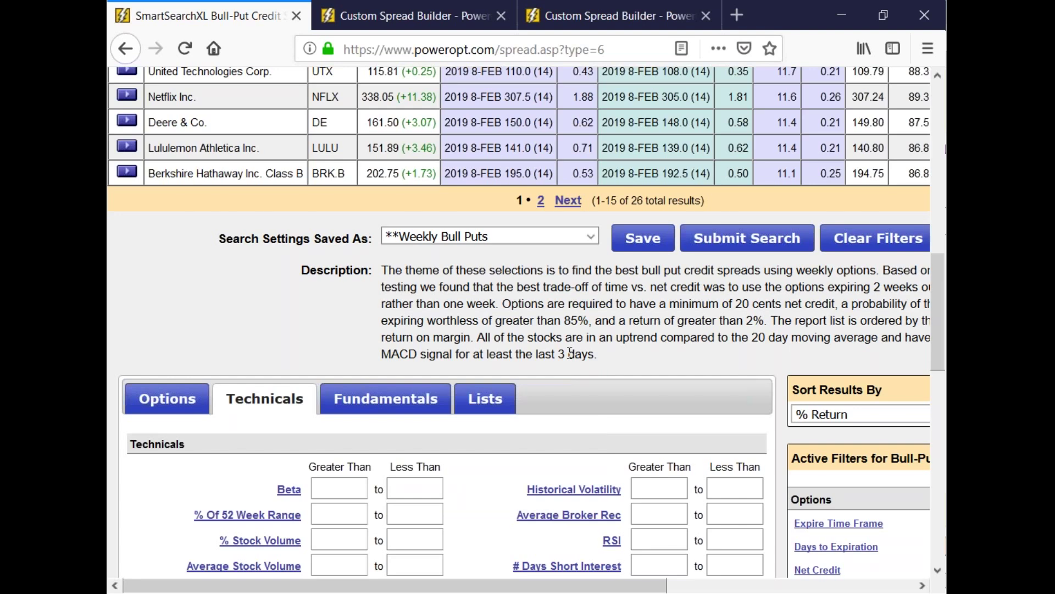
left_click(536, 242)
left_click(490, 498)
- Return to the Options filters and examine the risk/return, out-of-the-money, probability and strike difference criteria
scroll(165, 330, "down", 3)
left_click(165, 302)
scroll(447, 449, "down", 5)
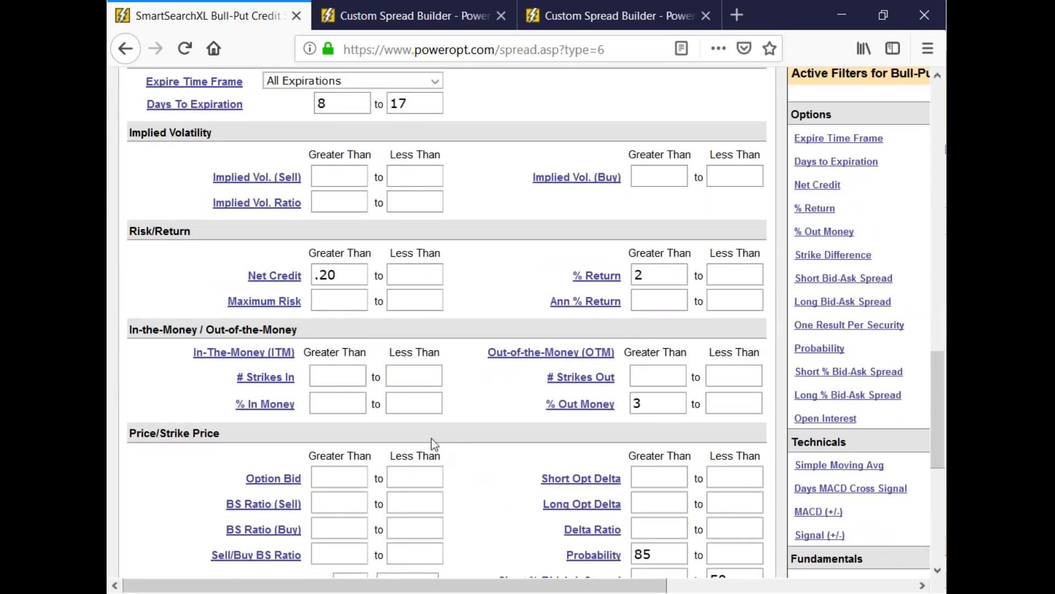
scroll(432, 451, "down", 3)
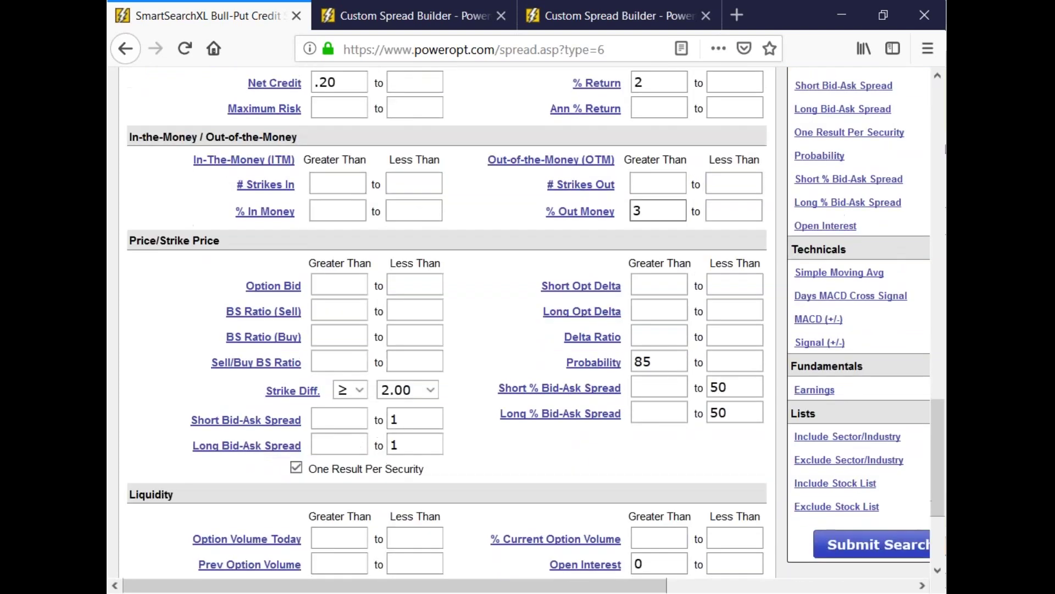
- Examine the Active Filters for Bull-Put Credit summary and the sort setting beside the filter form
left_click_drag(618, 585, 867, 585)
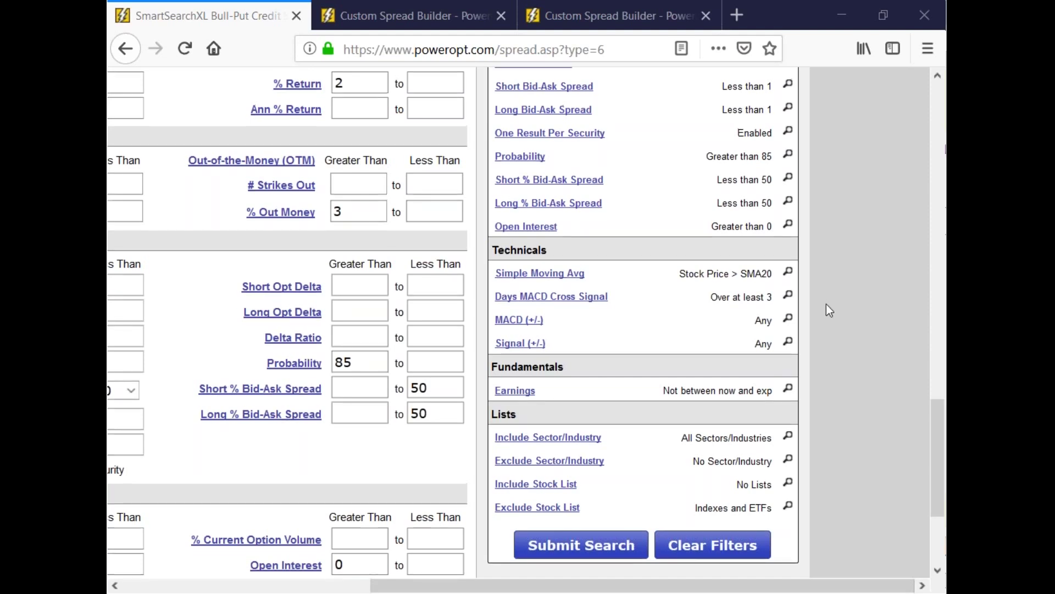
scroll(826, 304, "up", 3)
scroll(827, 303, "up", 10)
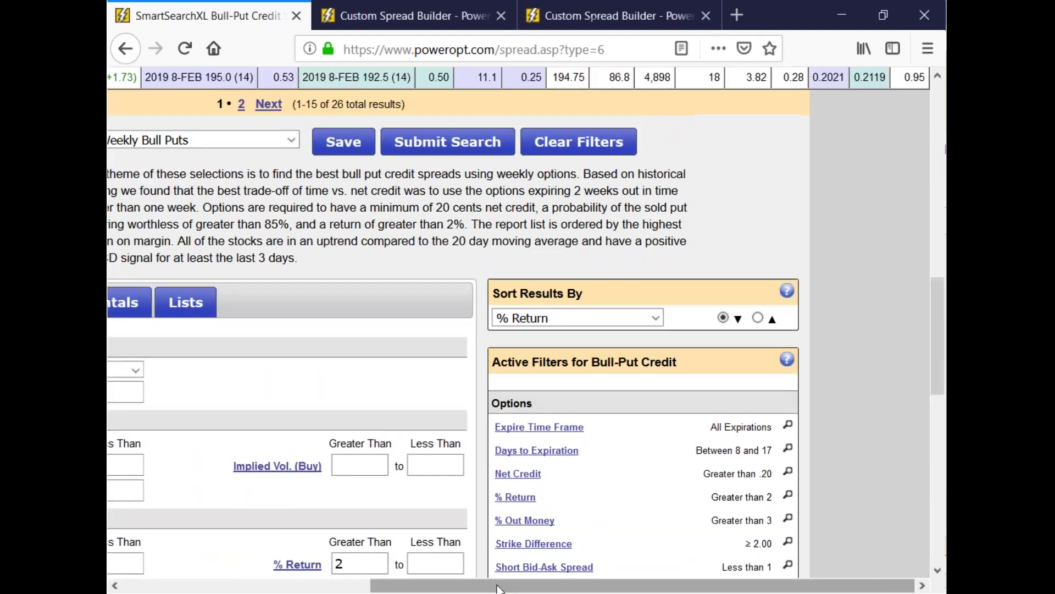
left_click_drag(497, 588, 248, 587)
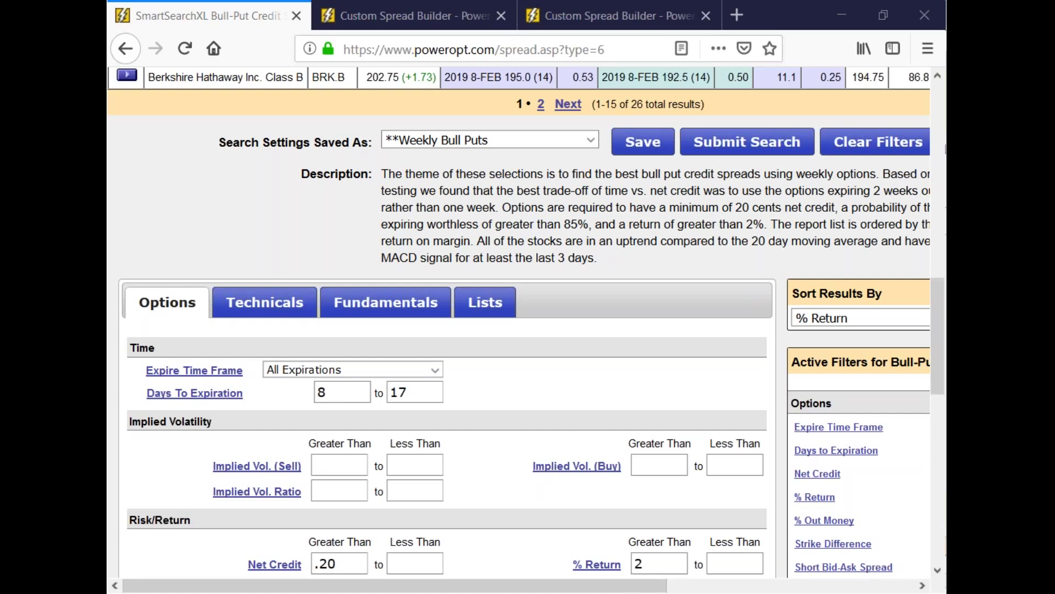
- Open the Custom Spread Builder and enter SBUX as the underlying stock
scroll(438, 369, "up", 10)
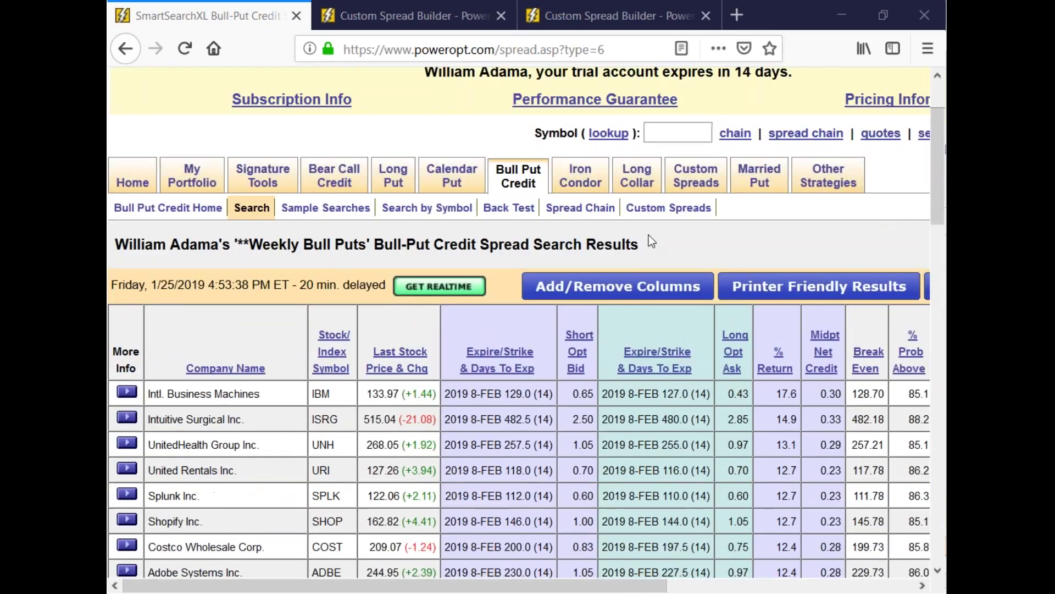
left_click(711, 181)
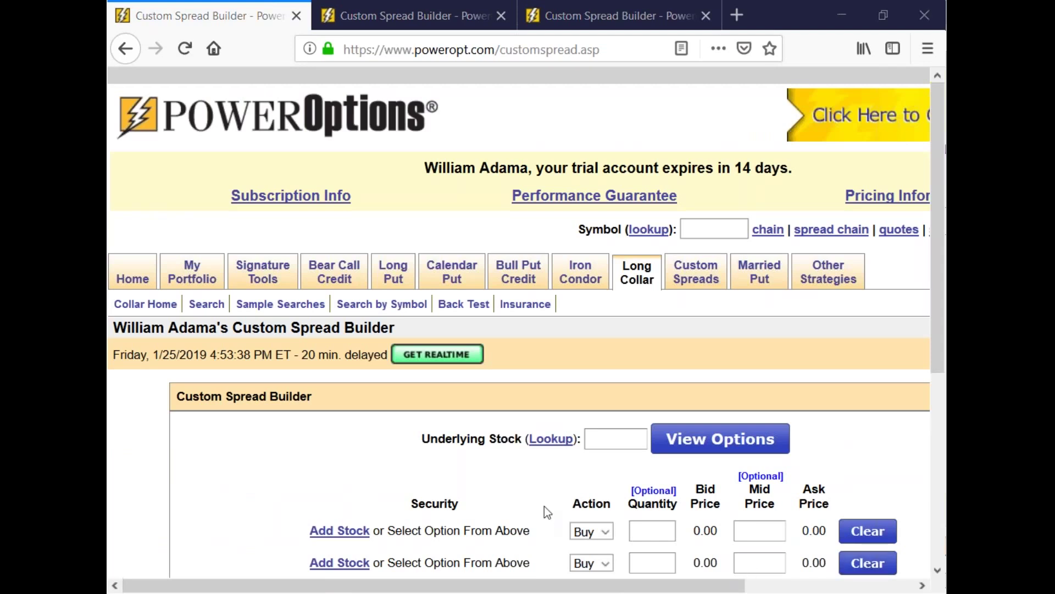
scroll(544, 506, "down", 2)
left_click(614, 342)
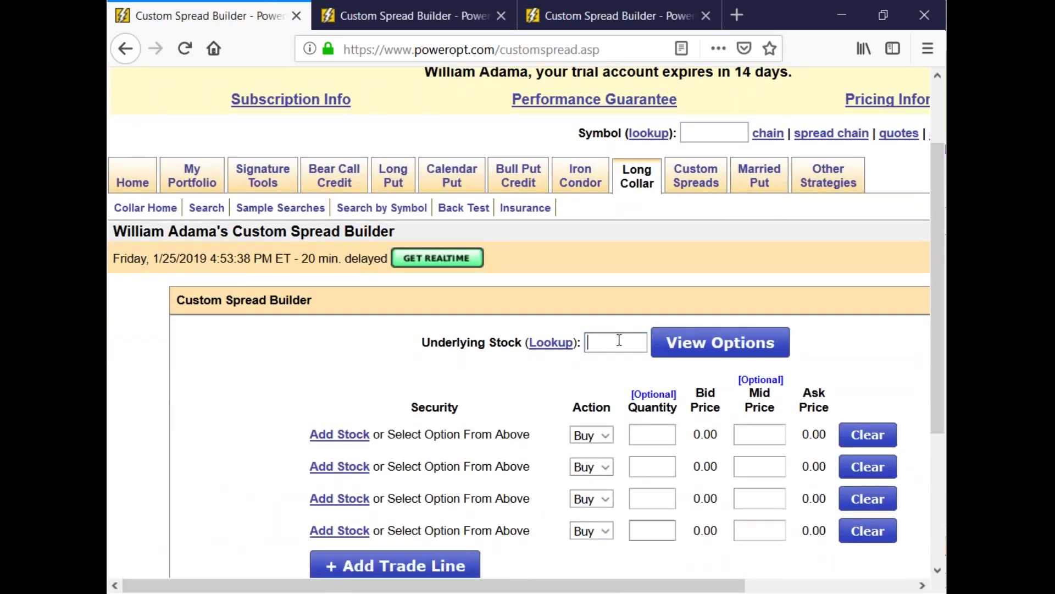
type("SBU")
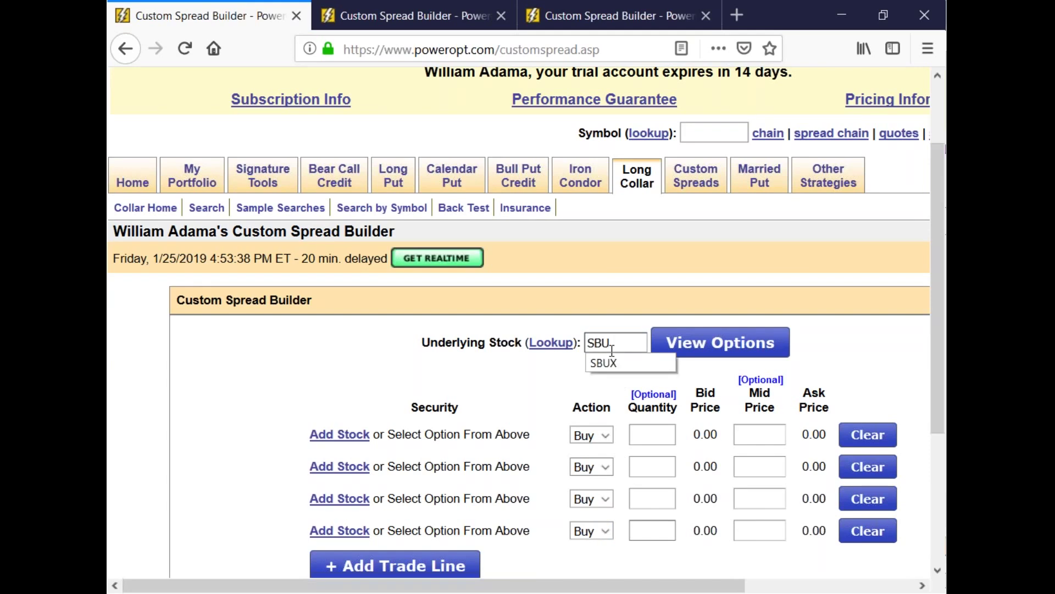
type("X")
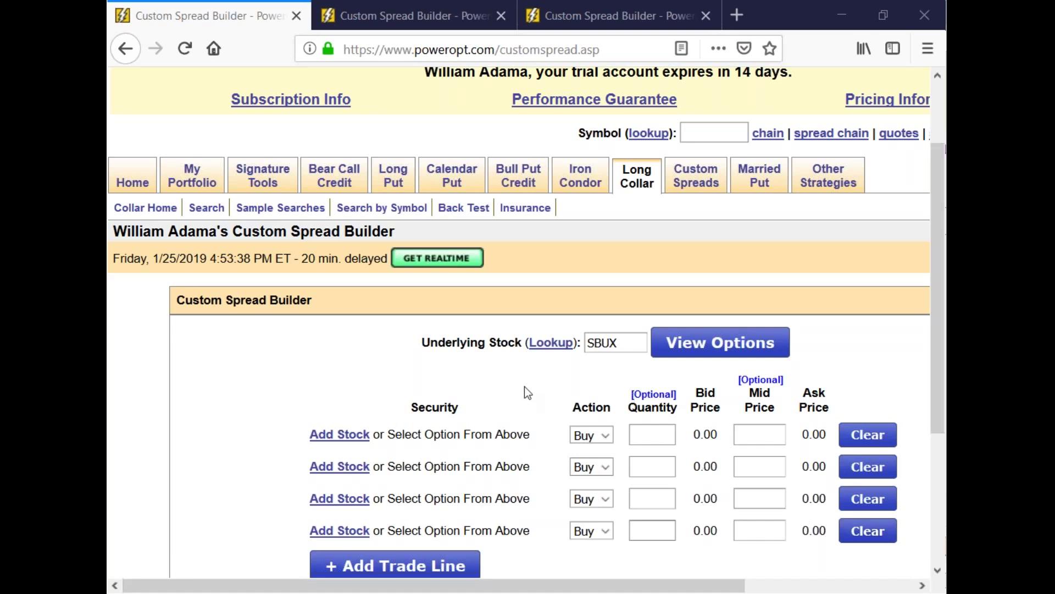
- Switch to the browser page with the IBM custom spread and look up the stock quote details for SBUX from there
left_click(409, 8)
scroll(455, 172, "up", 10)
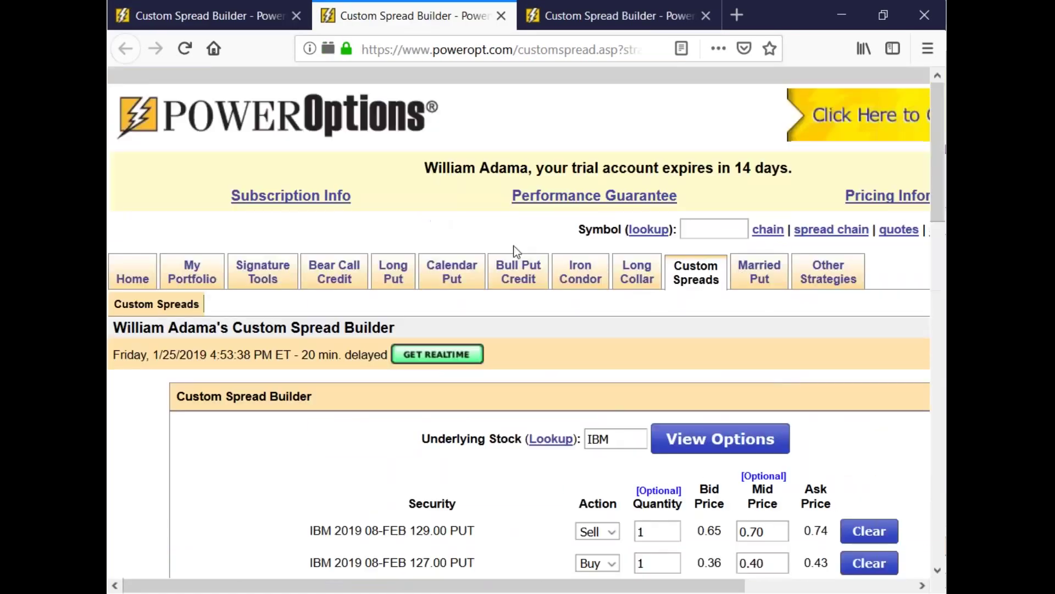
left_click(709, 229)
type("SBUX")
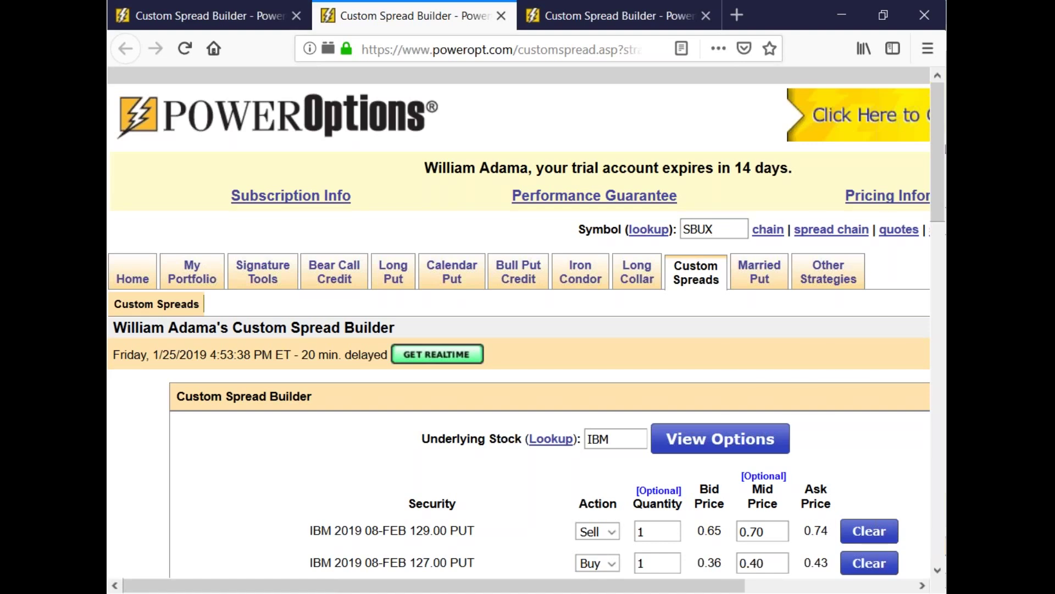
left_click(901, 229)
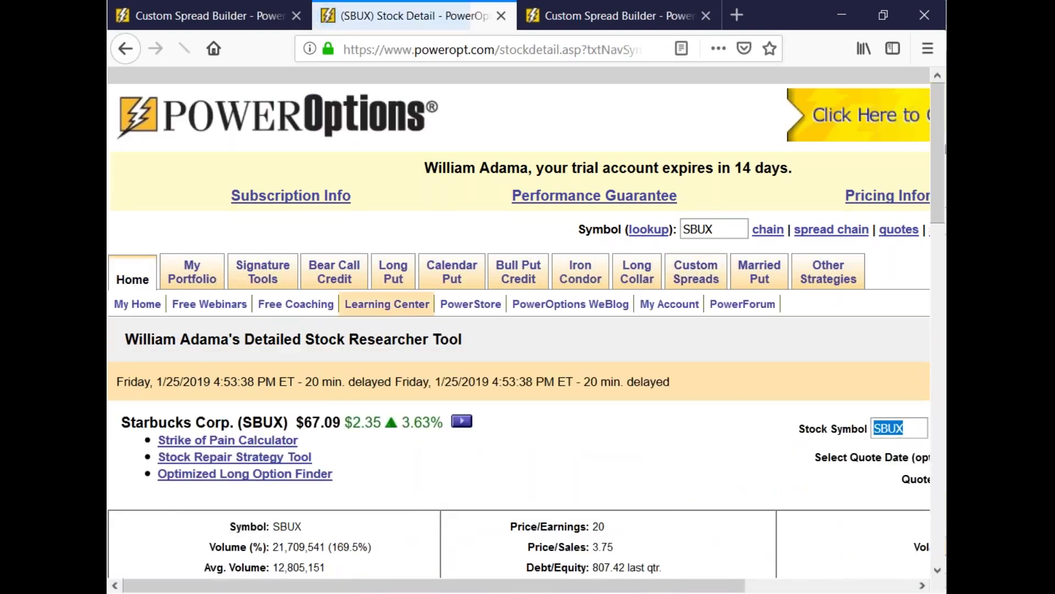
- Open the BigCharts price chart for Starbucks Corp. and look at its one-year daily price history
scroll(461, 330, "down", 3)
left_click(462, 326)
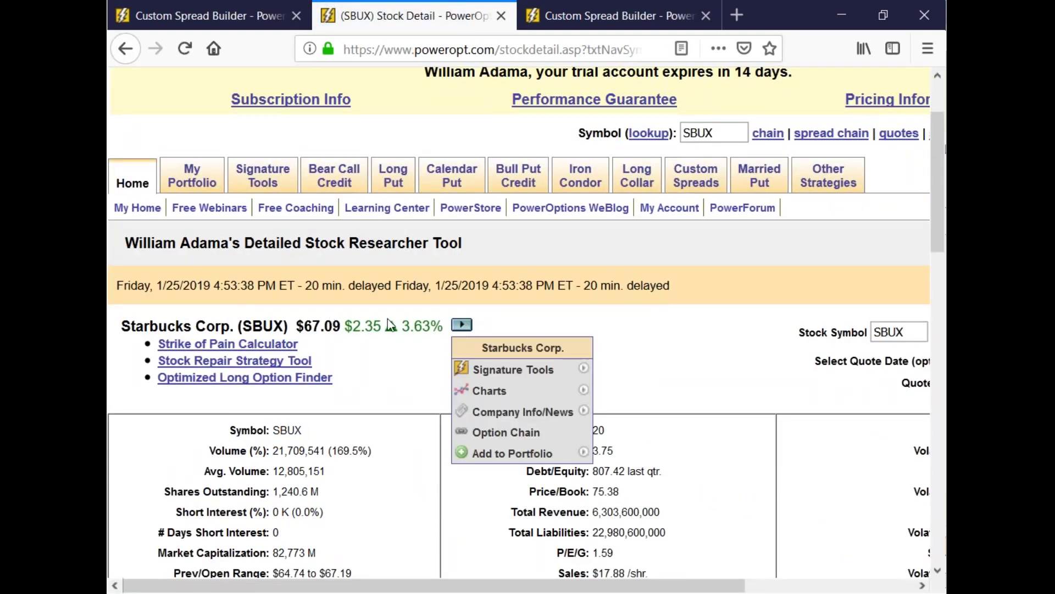
mouse_move(550, 390)
left_click(641, 415)
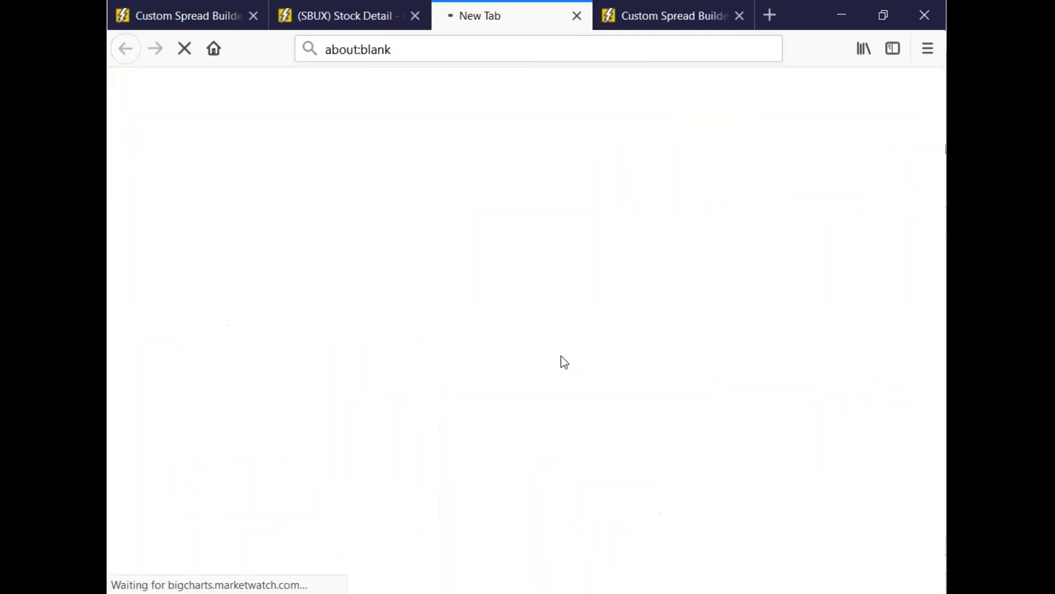
scroll(605, 330, "down", 5)
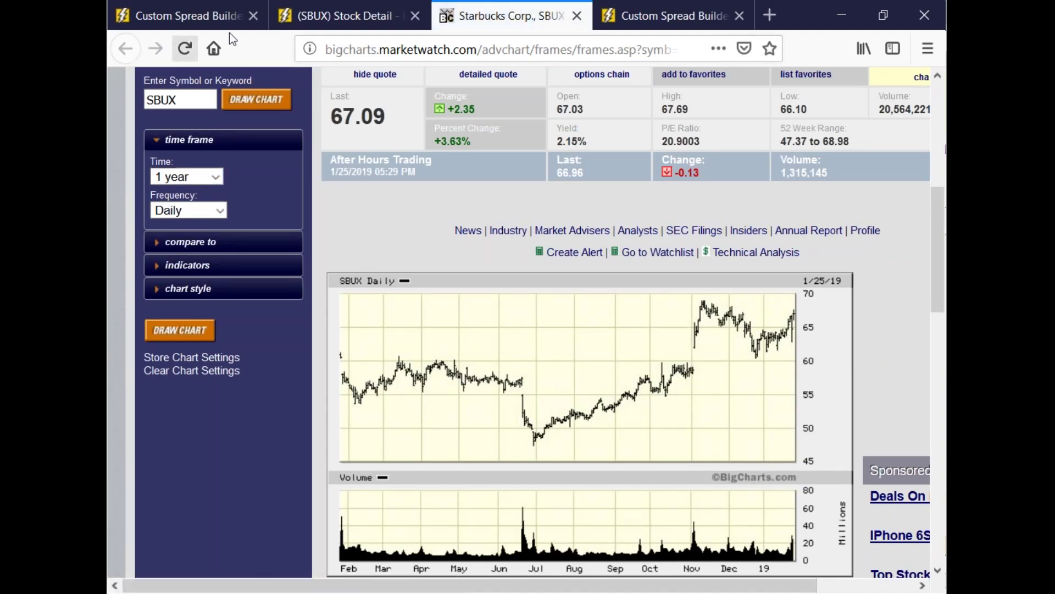
- Return to the SBUX stock details, open its option chain and limit it to Calls Only
left_click(334, 21)
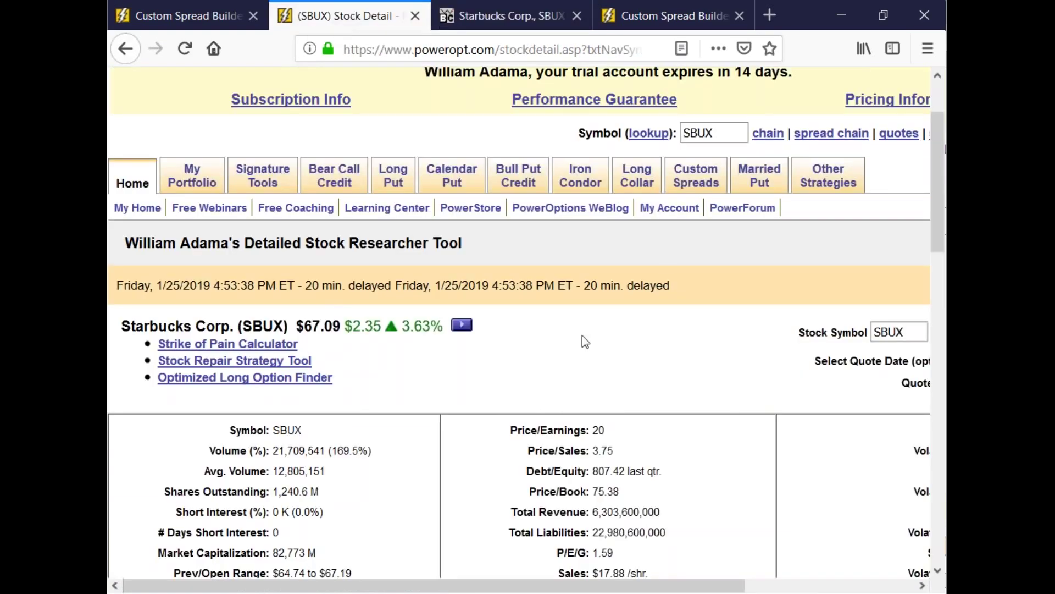
left_click(781, 142)
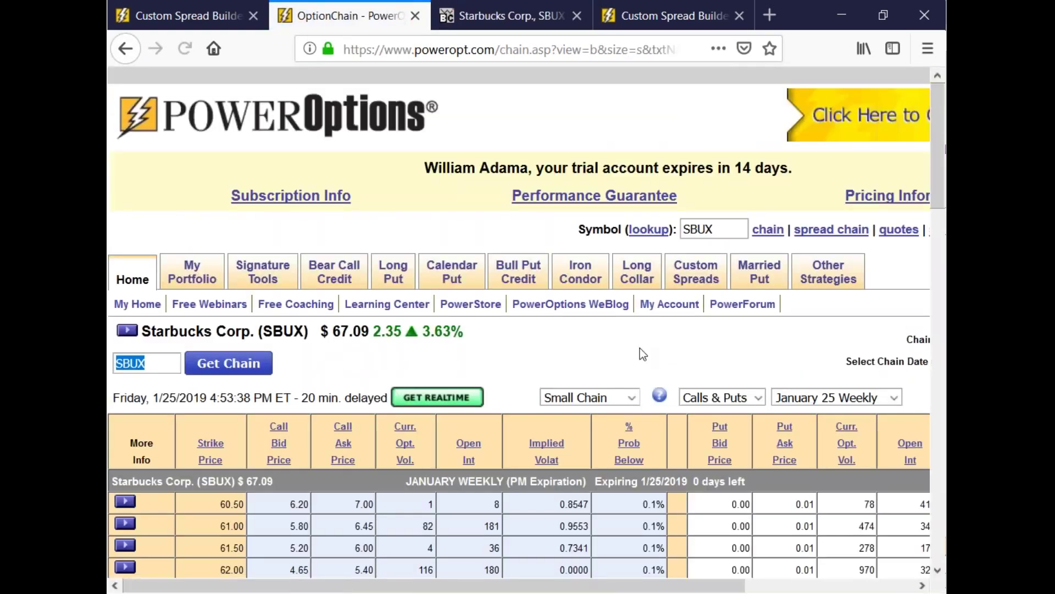
left_click(737, 403)
left_click(734, 438)
- Set the chain date to January 10, 2019 and load the historical SBUX option chain
left_click_drag(635, 588, 806, 588)
left_click(869, 361)
left_click(876, 404)
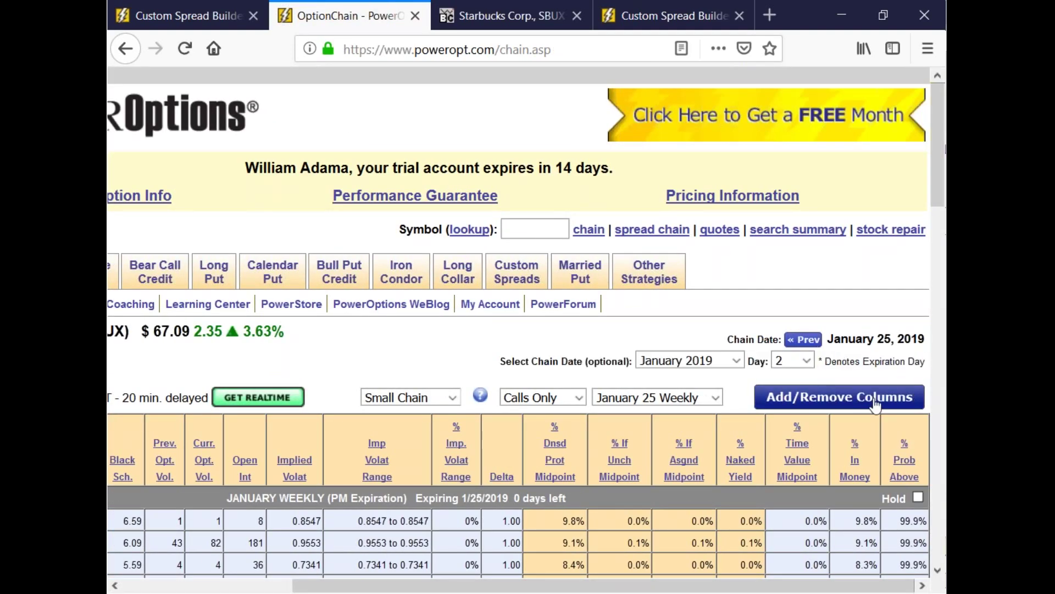
left_click(806, 362)
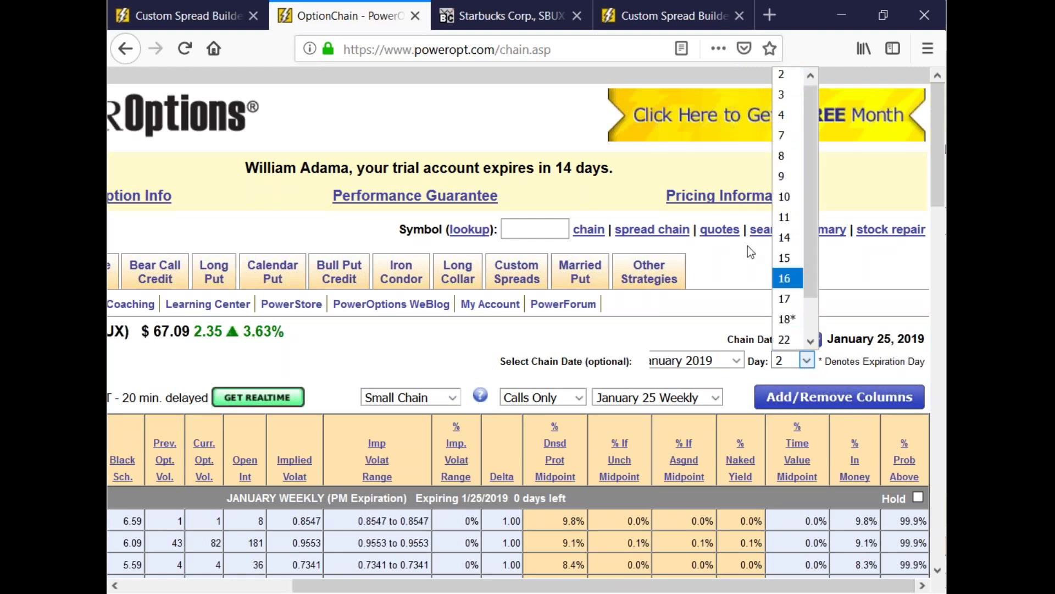
left_click(785, 200)
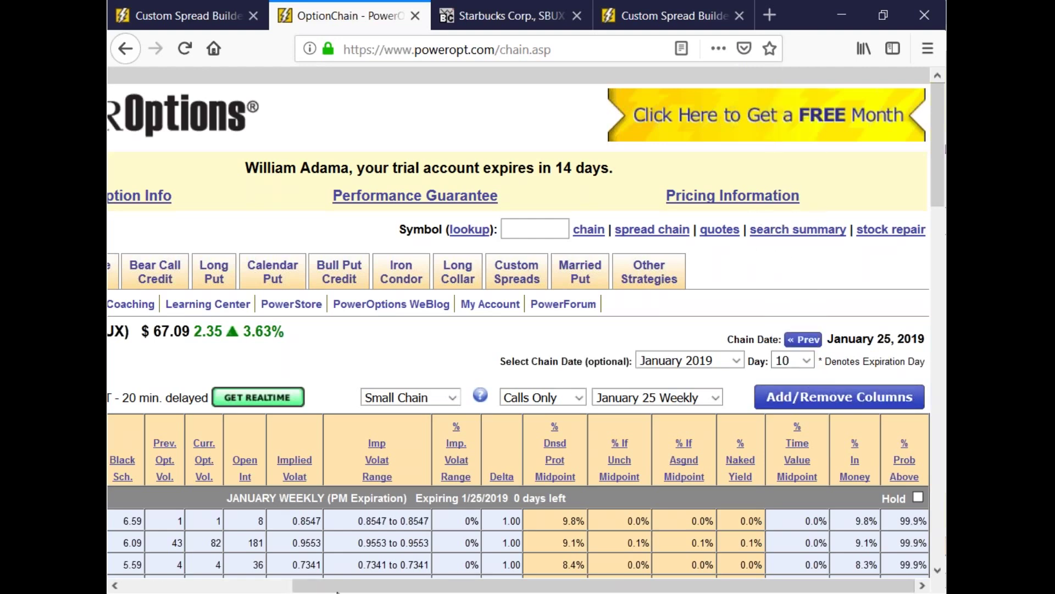
left_click_drag(312, 584, 148, 584)
left_click(227, 364)
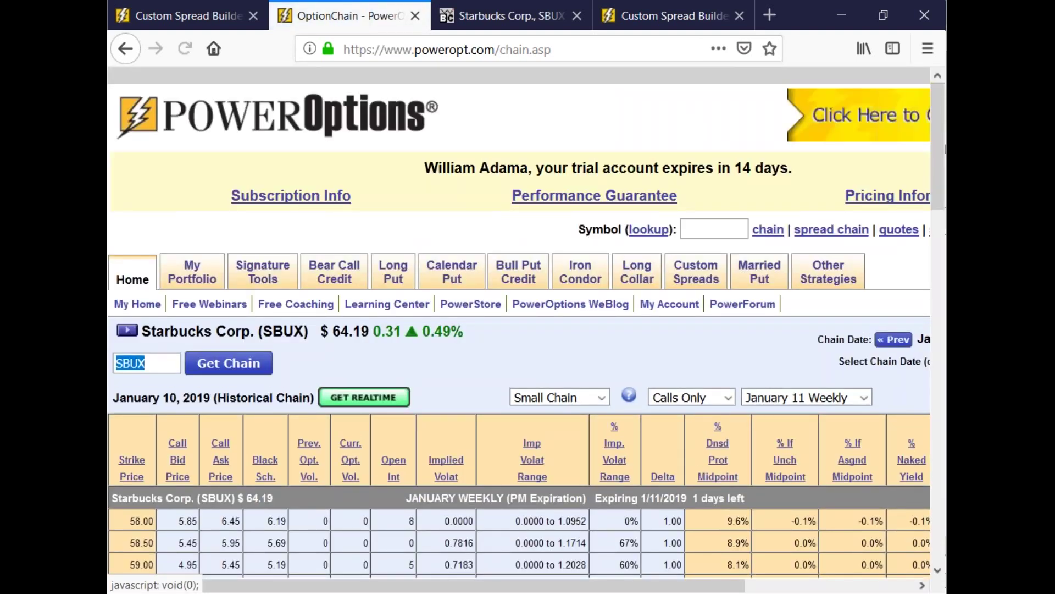
- Step the historical SBUX chain back one trading day at a time to January 7, 2019
left_click(893, 339)
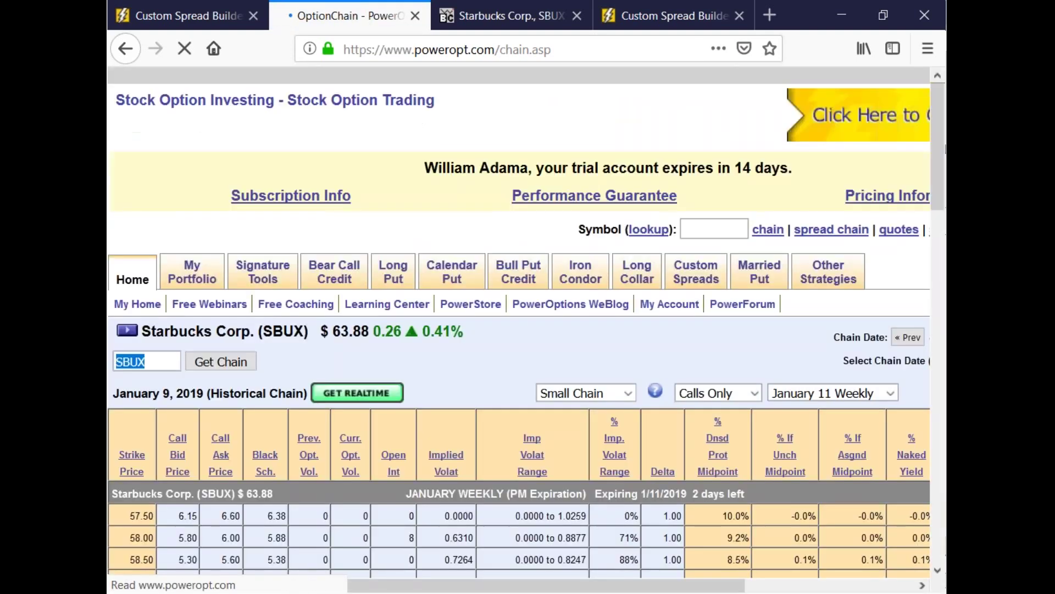
left_click(901, 339)
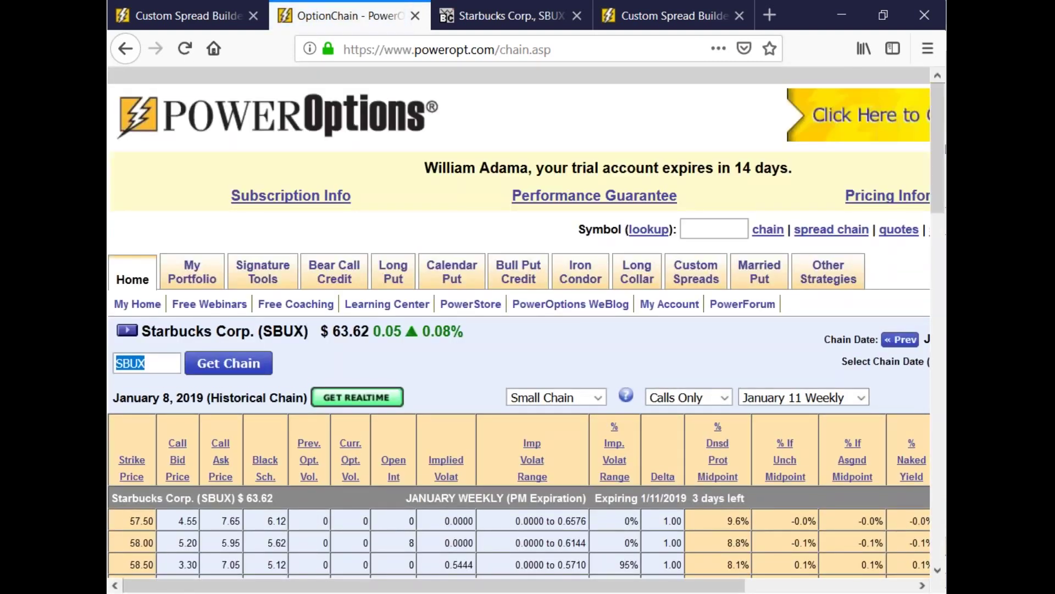
left_click(899, 340)
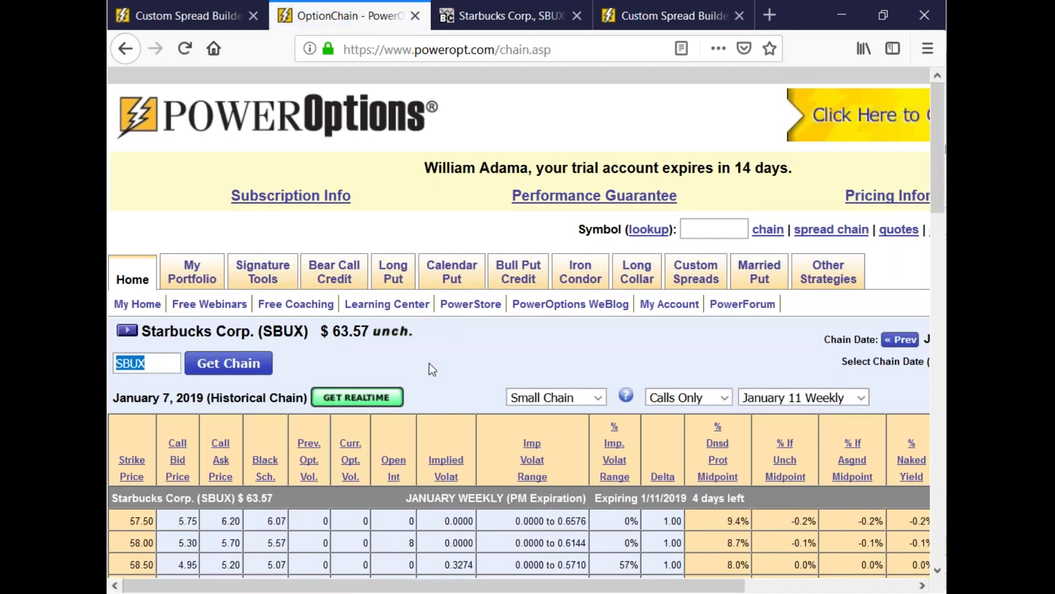
- Switch the January 7, 2019 historical SBUX call chain to the February 01 Weekly expiration
scroll(430, 364, "down", 3)
left_click(805, 204)
left_click(813, 283)
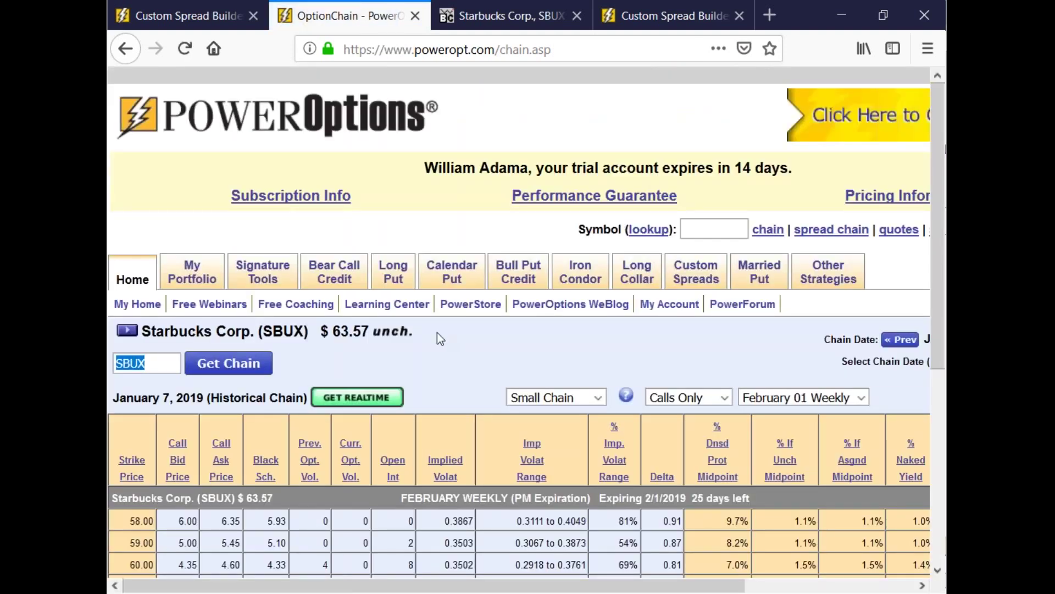
- Examine the February 01 Weekly call prices, focusing on the bid, ask and Black-Scholes values of the 63.00 strike
scroll(441, 338, "down", 2)
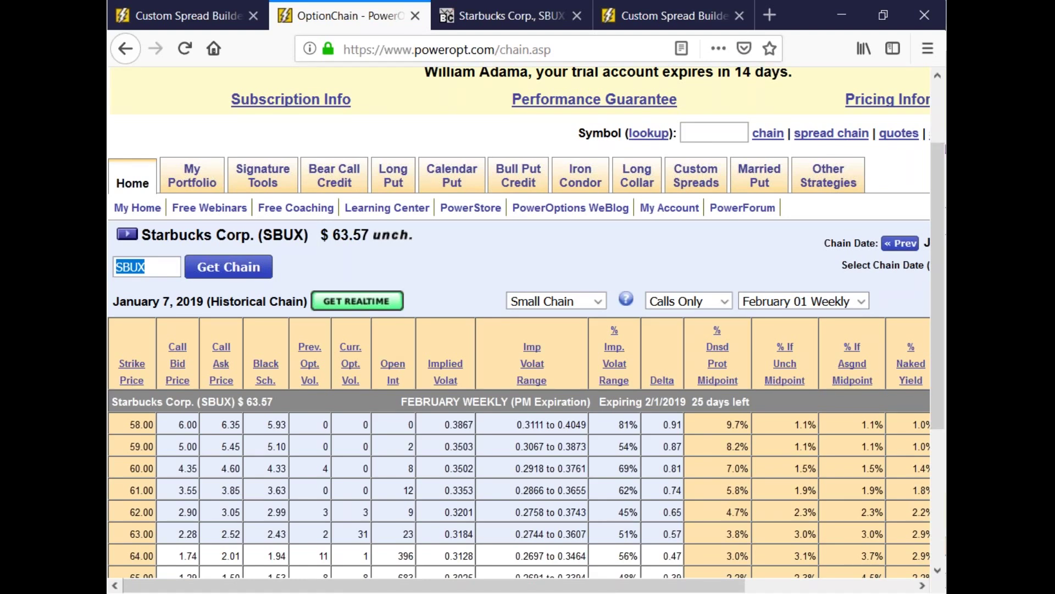
scroll(223, 427, "down", 4)
scroll(224, 427, "up", 2)
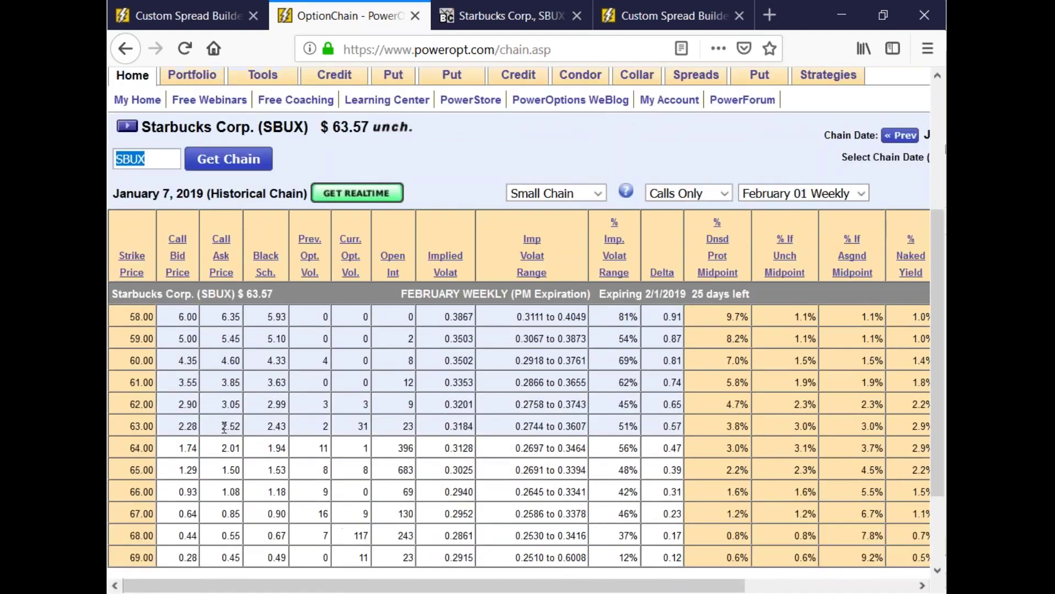
left_click_drag(176, 438, 297, 454)
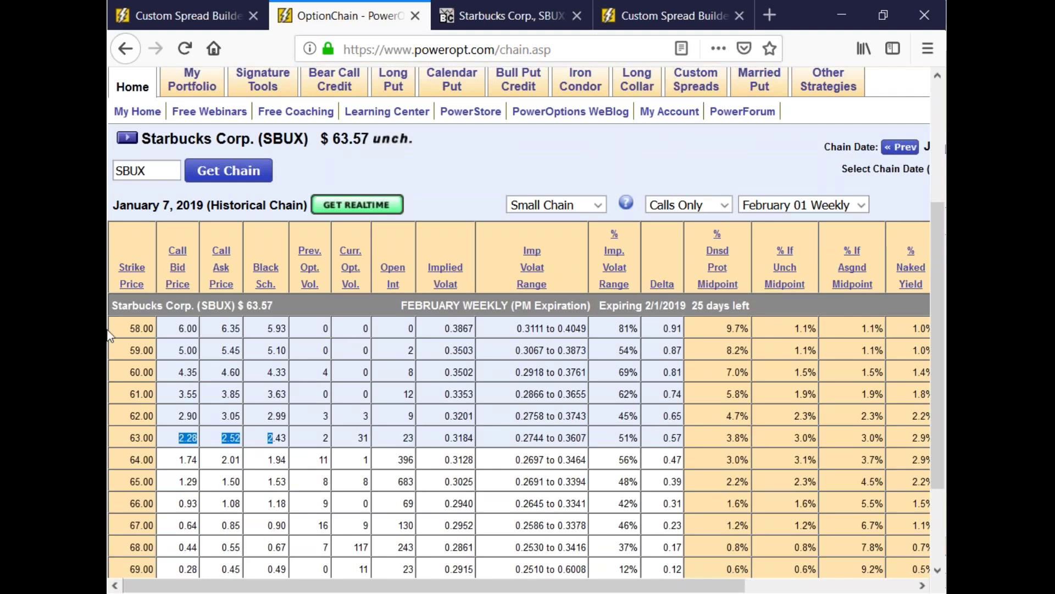
left_click(292, 444)
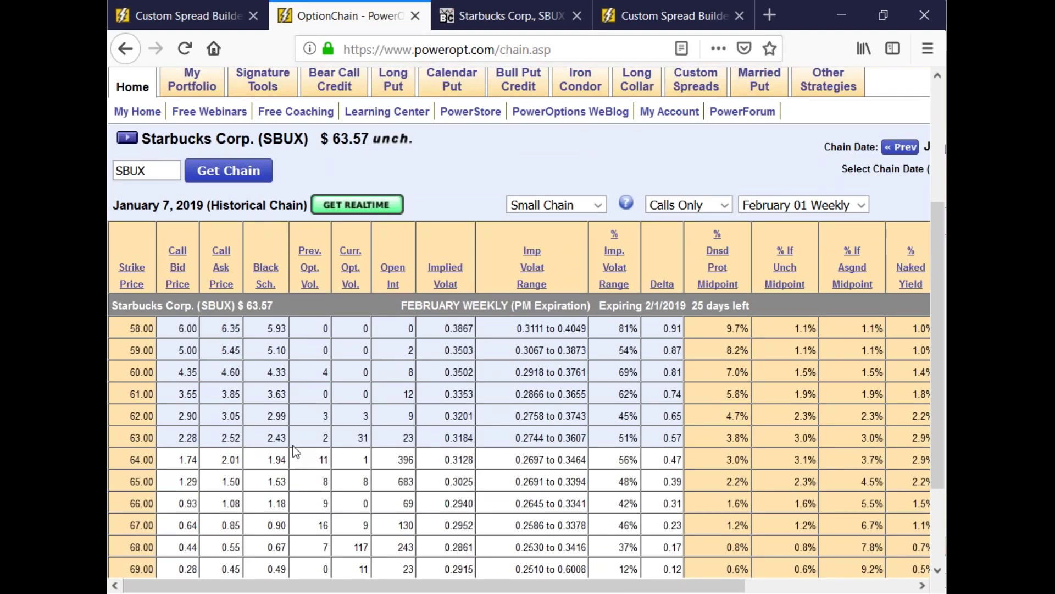
- Step the historical SBUX chain forward one trading day at a time to January 10, 2019
left_click_drag(580, 586, 735, 586)
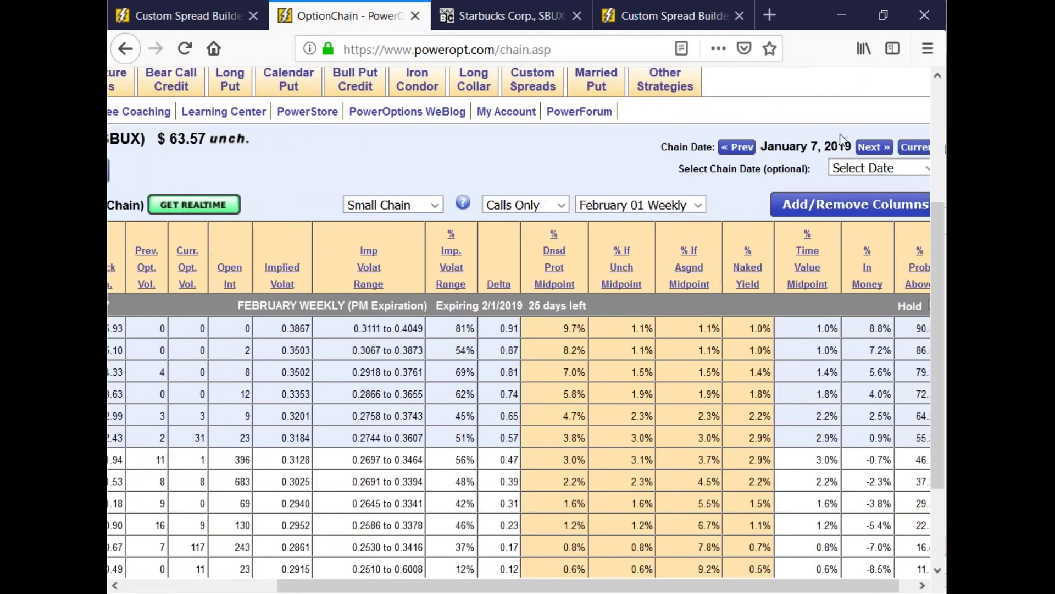
left_click(873, 148)
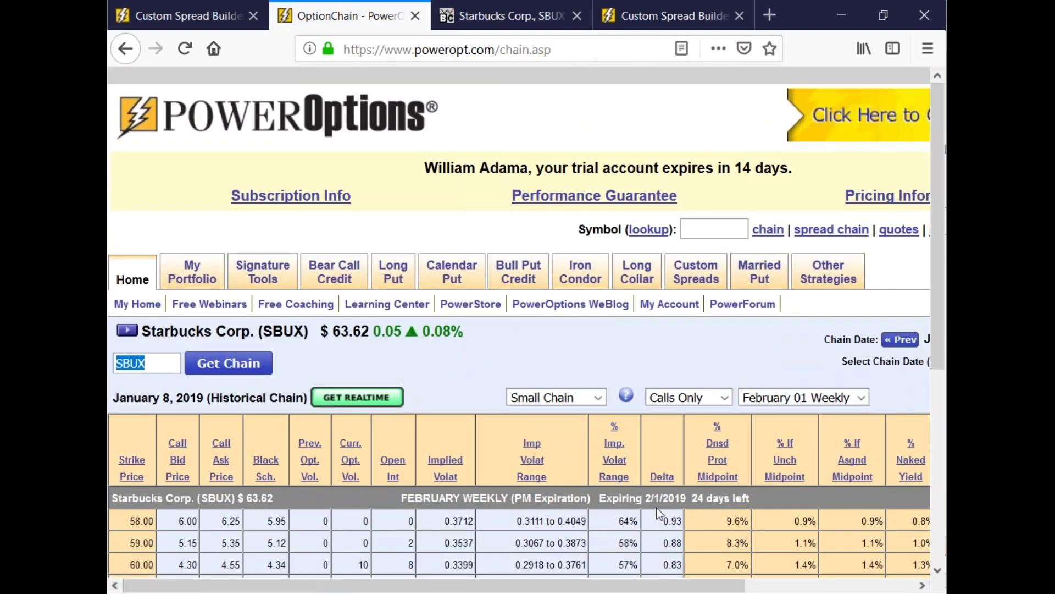
left_click_drag(640, 586, 747, 586)
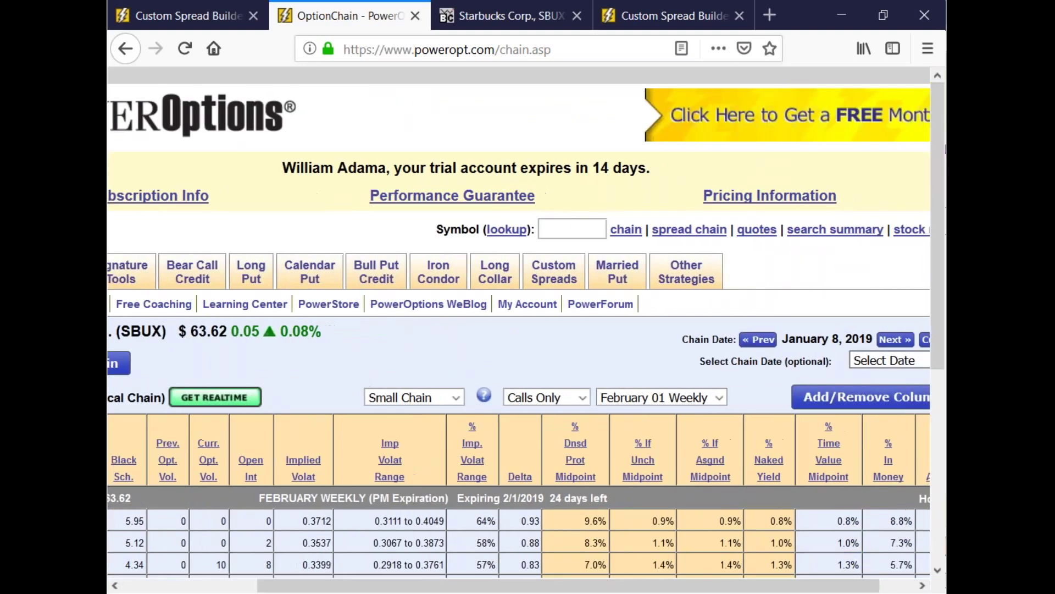
left_click(895, 339)
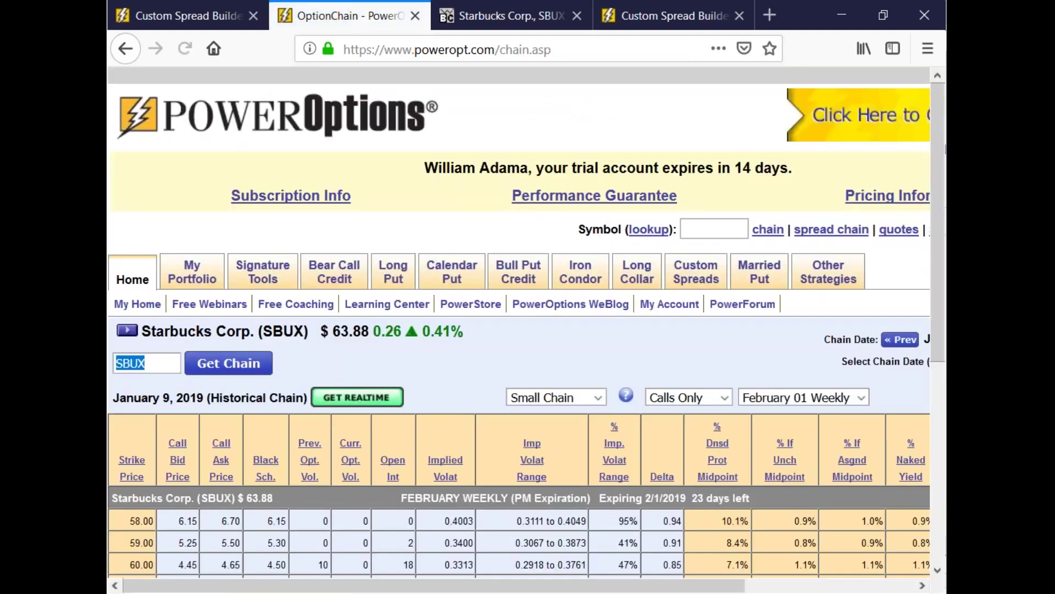
left_click_drag(711, 586, 820, 586)
left_click(917, 340)
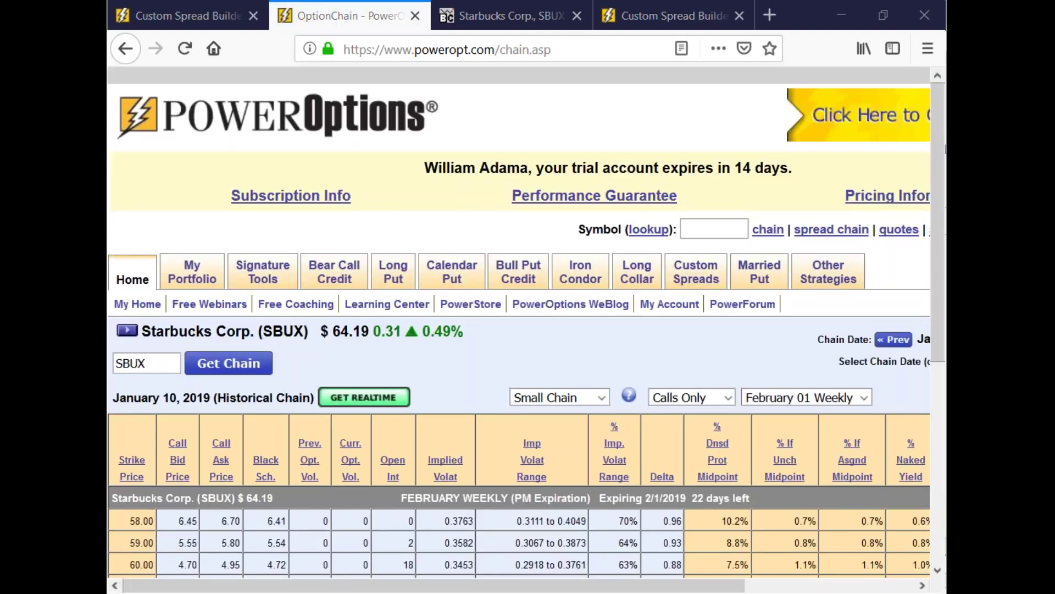
- Look over the January 10 chain, check the January 11, 2019 chain and return to January 10
scroll(506, 370, "down", 3)
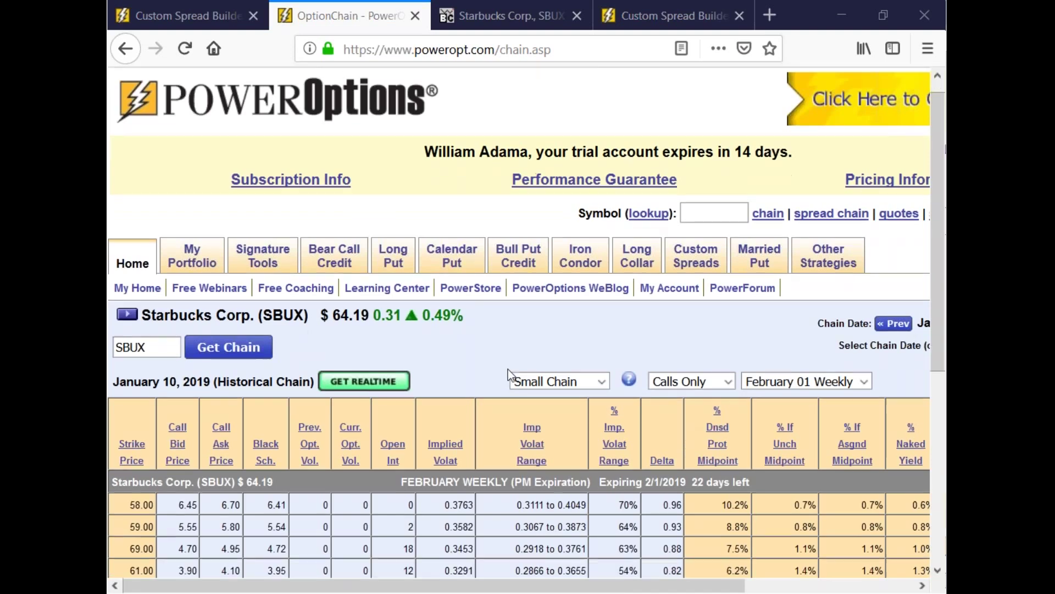
scroll(389, 261, "down", 7)
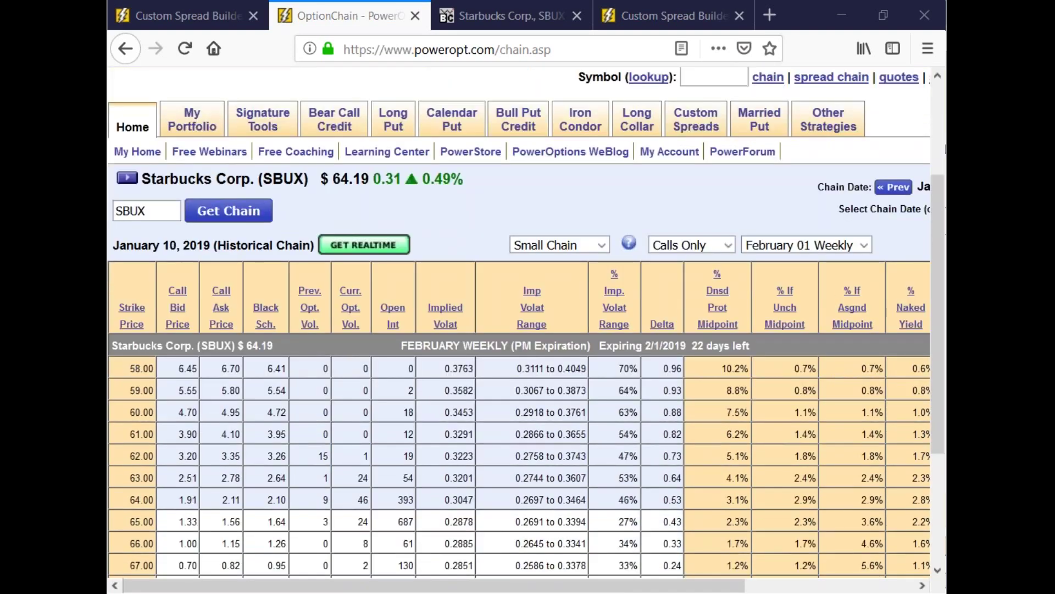
scroll(682, 428, "up", 9)
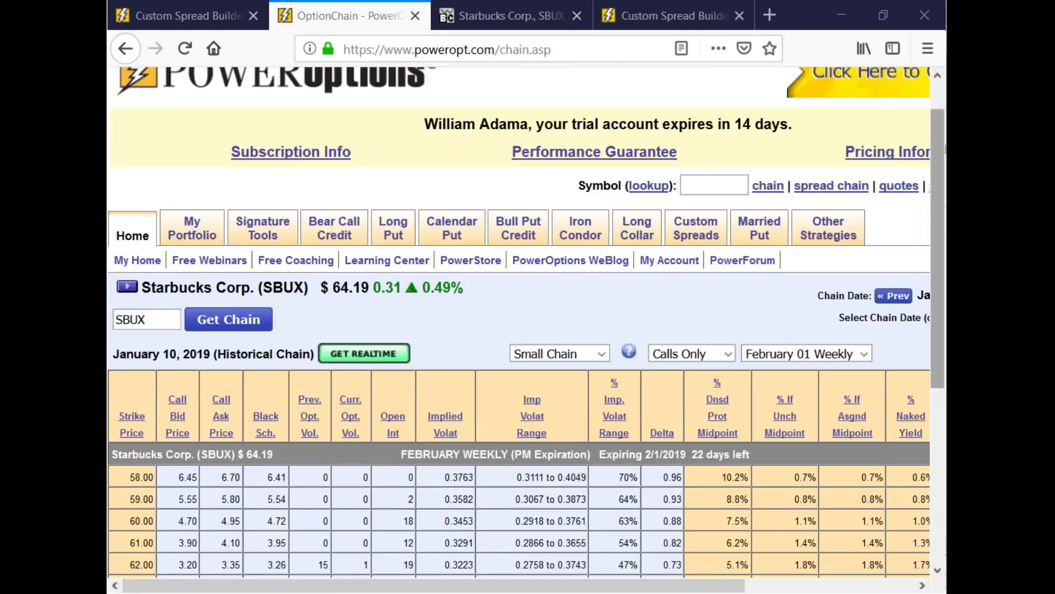
left_click_drag(730, 585, 841, 589)
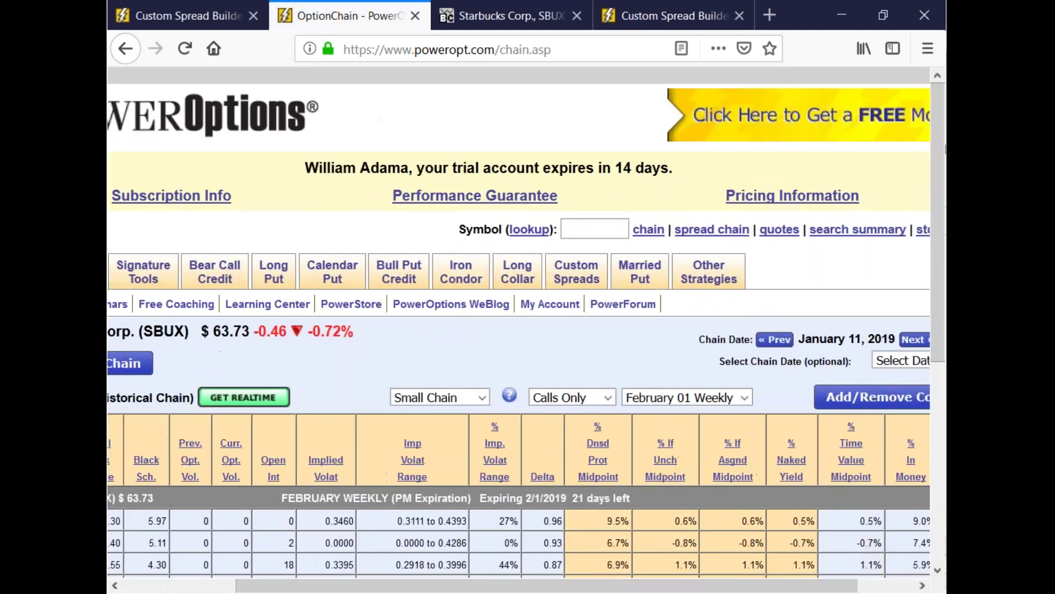
scroll(219, 371, "down", 5)
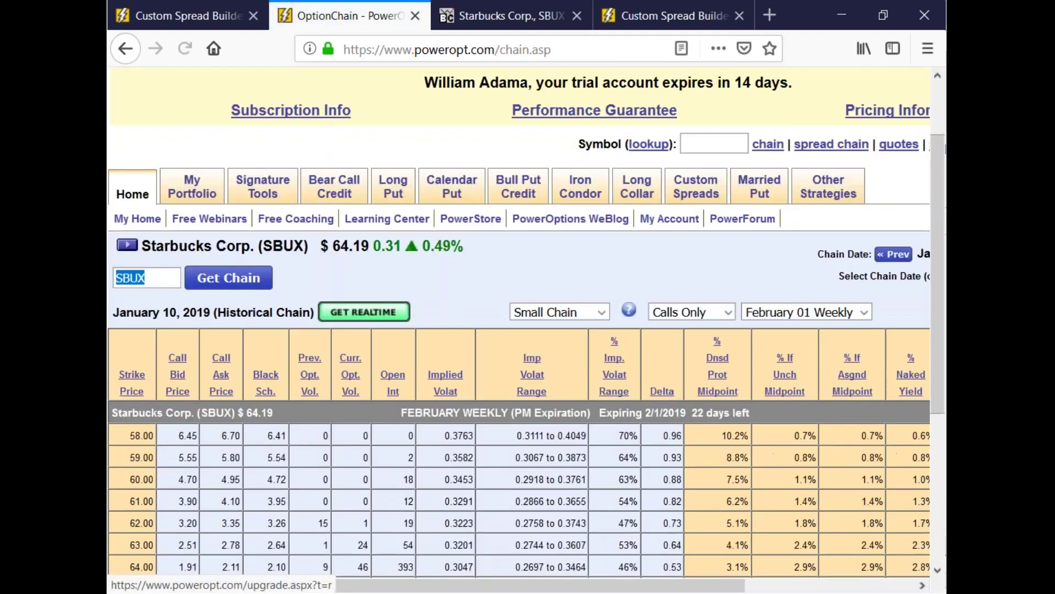
scroll(220, 371, "up", 3)
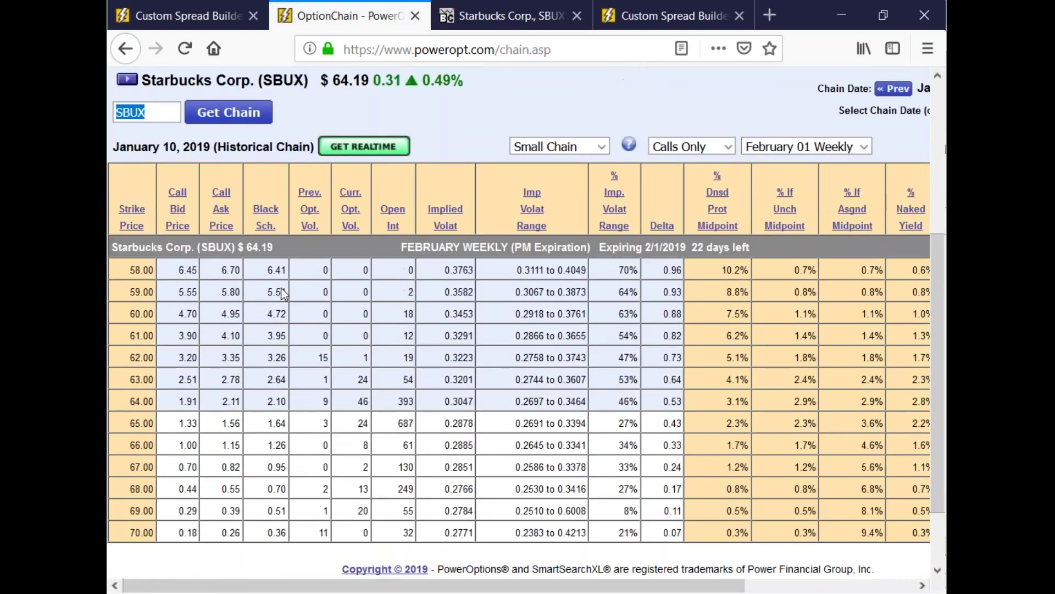
- Compare the January 10 stock price with the February 1 call prices at the 63.00, 64.00 and 65.00 strikes
left_click_drag(334, 94, 374, 95)
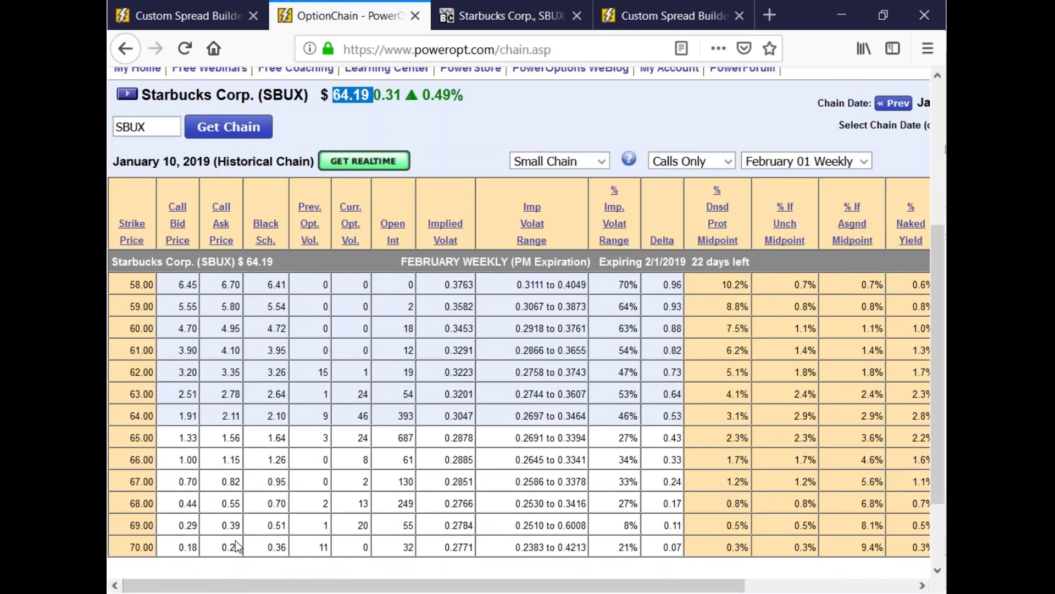
left_click_drag(179, 416, 290, 419)
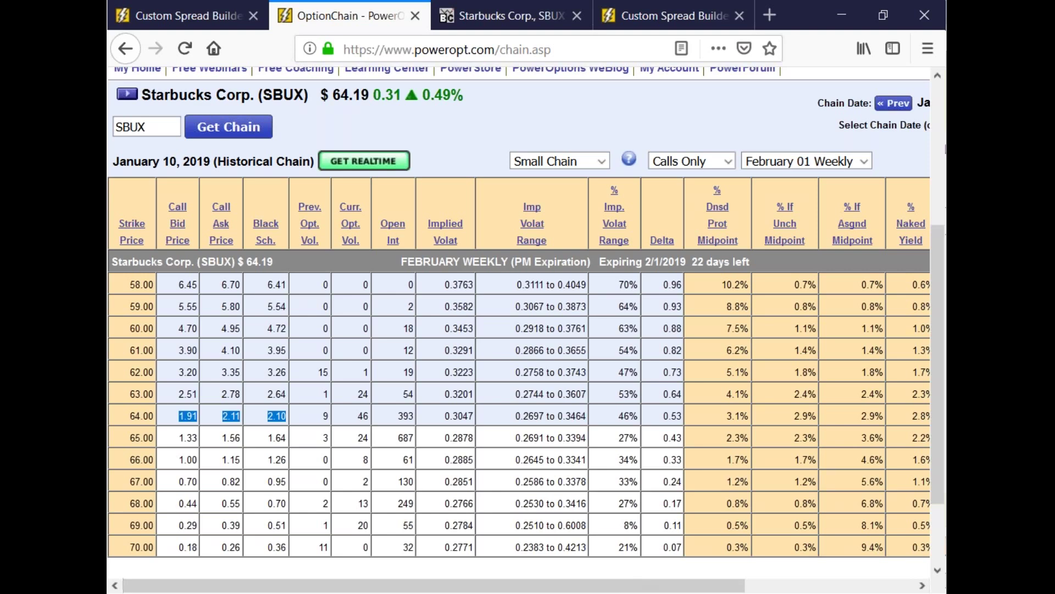
key("alt+Tab")
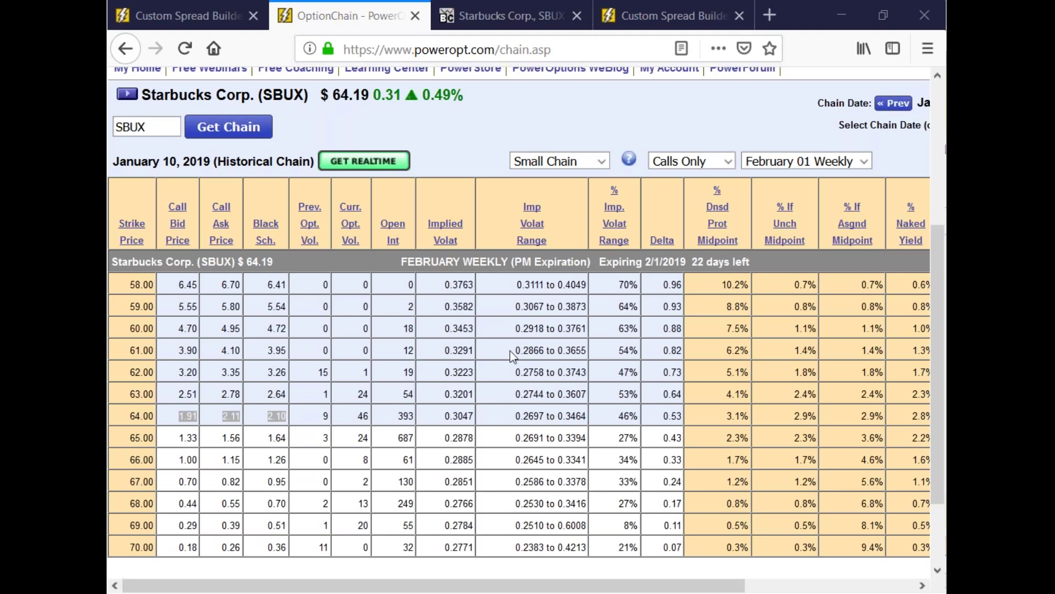
left_click(171, 380)
double_click(177, 393)
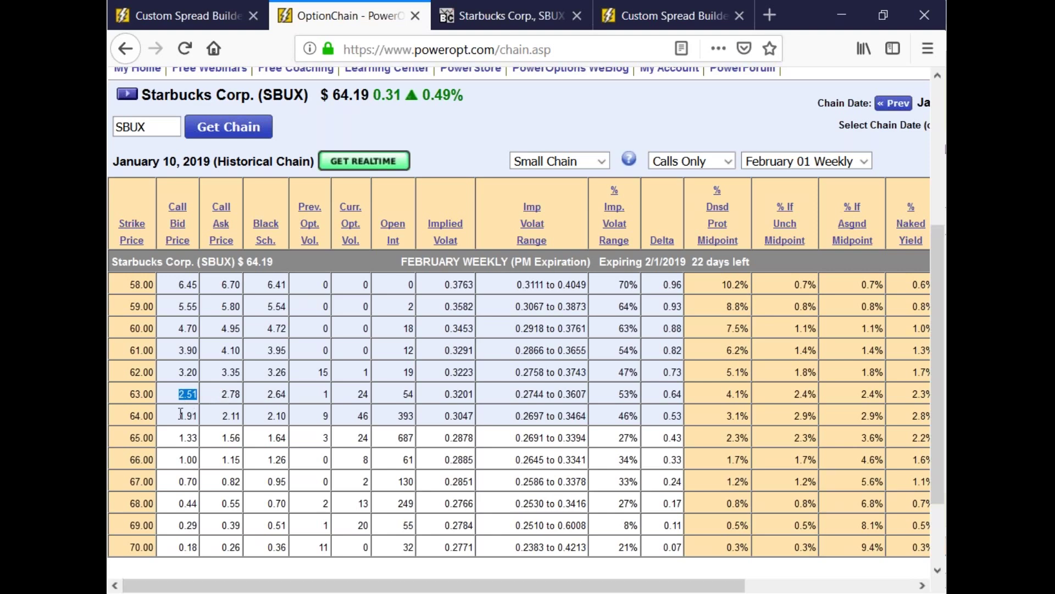
left_click_drag(177, 438, 241, 438)
- Switch to the Custom Spread Builder, list SBUX's February 1 2019 weekly options and add the 63.00 call as the first leg
left_click(175, 16)
left_click(643, 435)
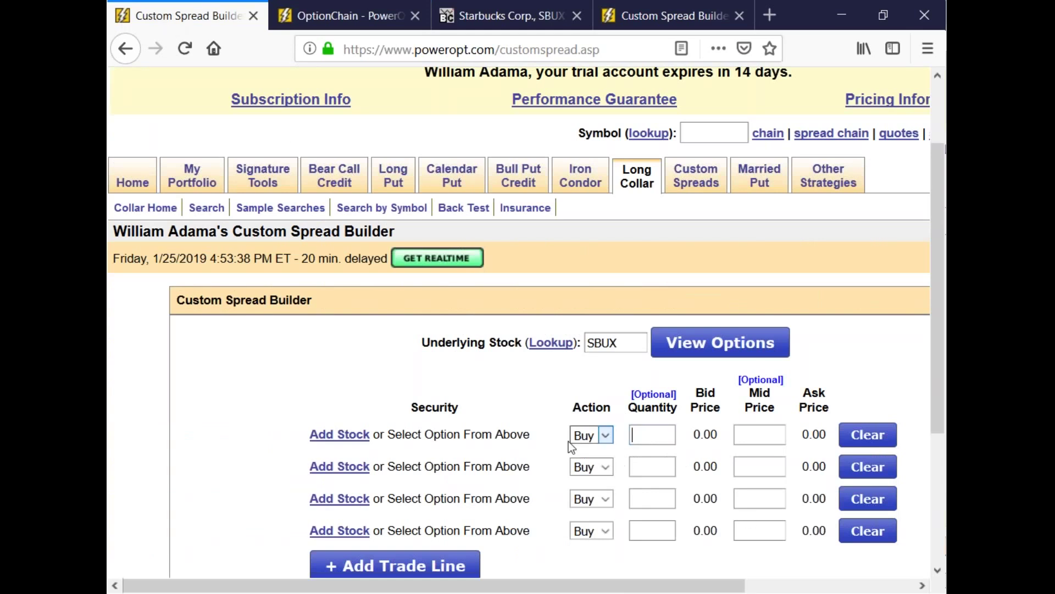
left_click(717, 350)
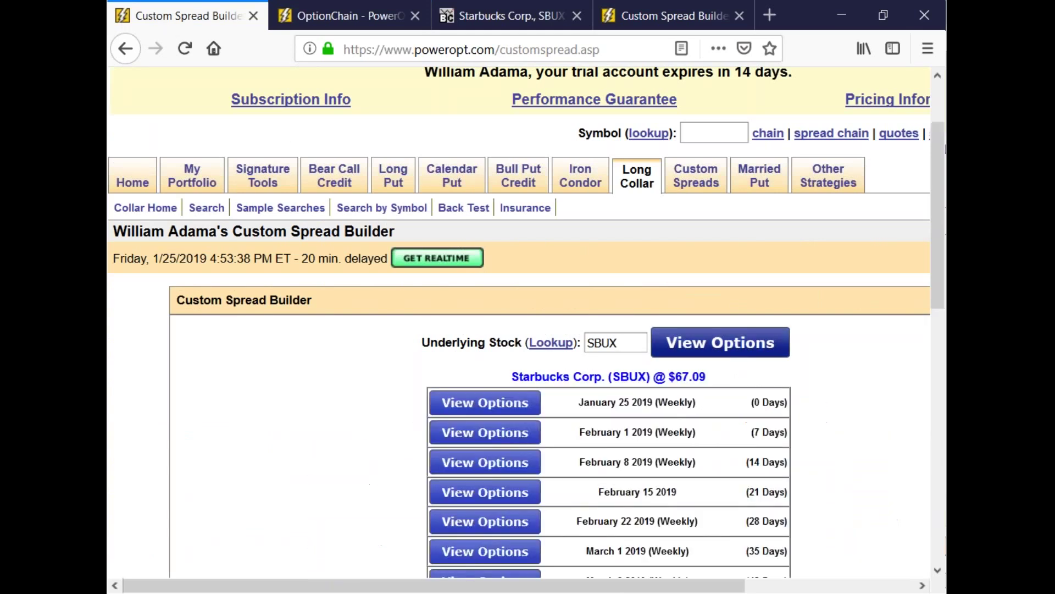
left_click(519, 439)
scroll(516, 437, "down", 6)
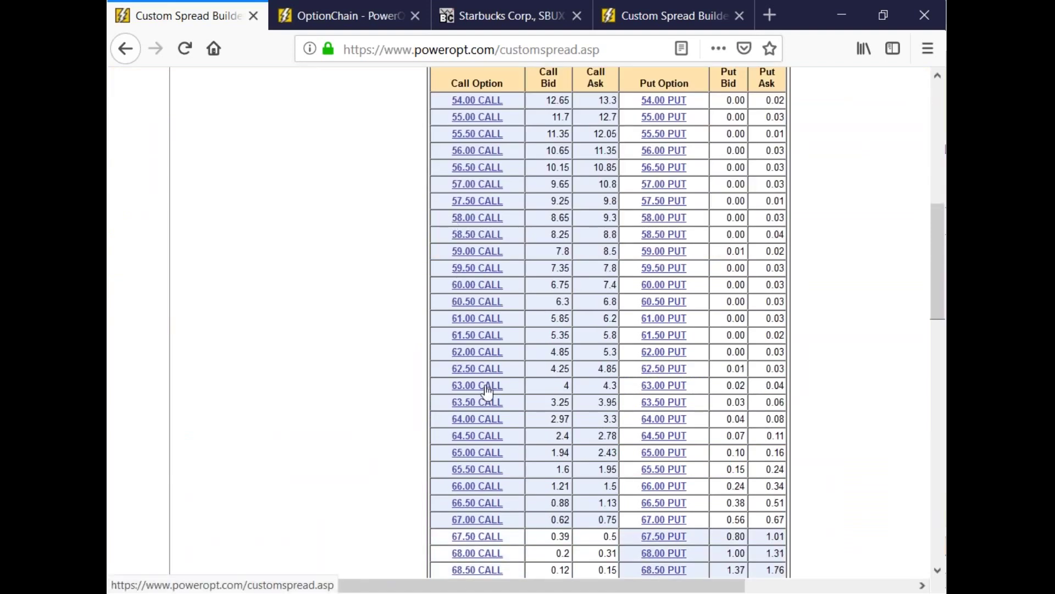
scroll(532, 395, "down", 8)
scroll(532, 395, "down", 8)
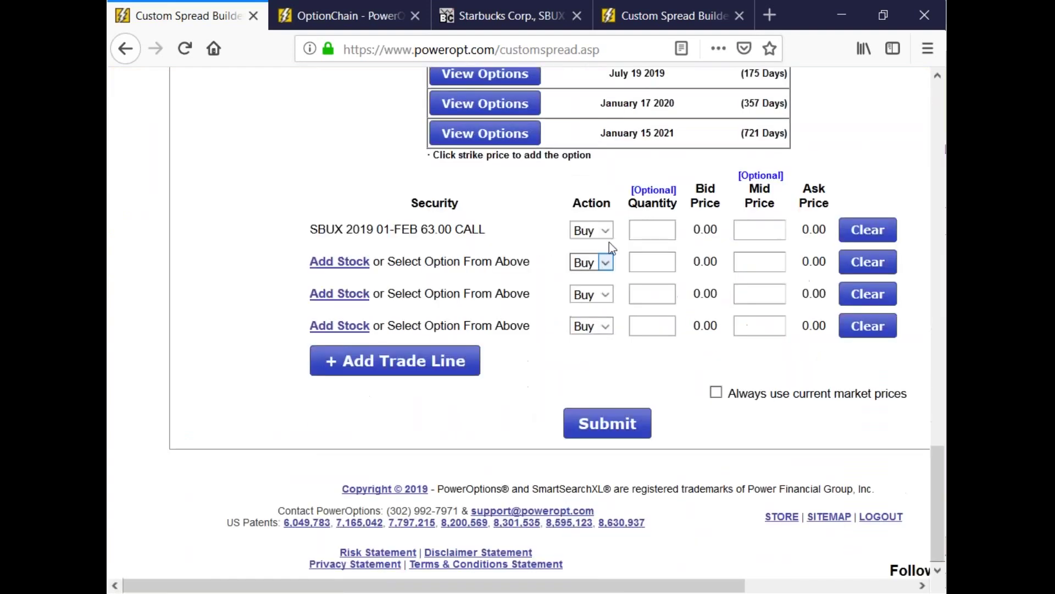
- Set the purchased 63.00 call leg to quantity 1 with a mid price of 2.40
left_click(653, 239)
type("1")
left_click(745, 232)
type("2.40")
- Add the February 1 64.00 call as a Buy leg with quantity 1 and a mid price of 2.00
scroll(480, 230, "up", 2)
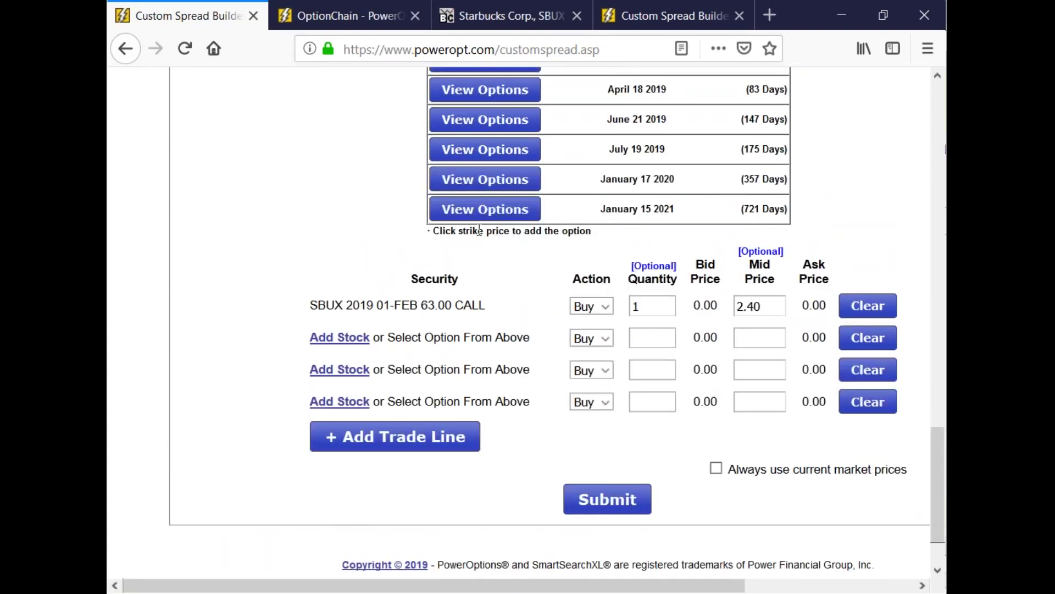
scroll(479, 231, "up", 12)
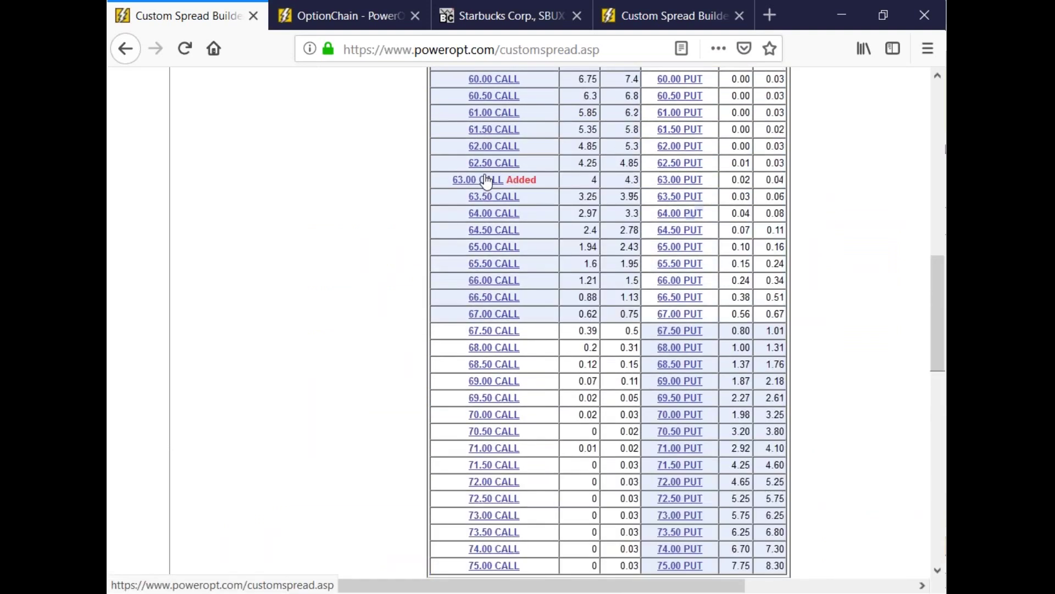
left_click(490, 226)
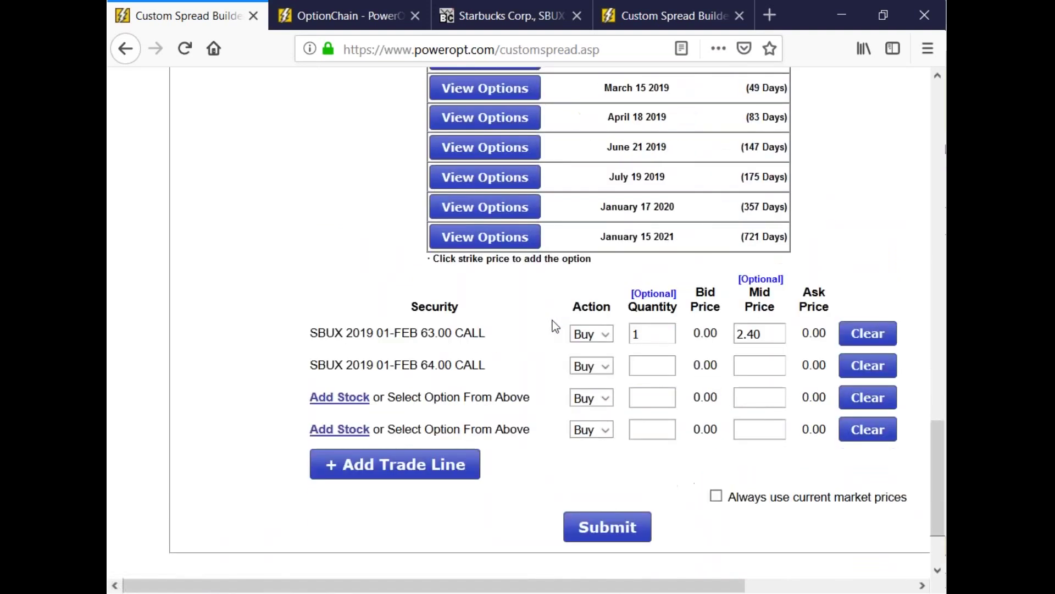
scroll(555, 325, "down", 3)
left_click(648, 263)
type("1")
left_click(777, 265)
type("2.00")
- Add the February 1 65.00 call to the spread as the third leg
left_click(645, 297)
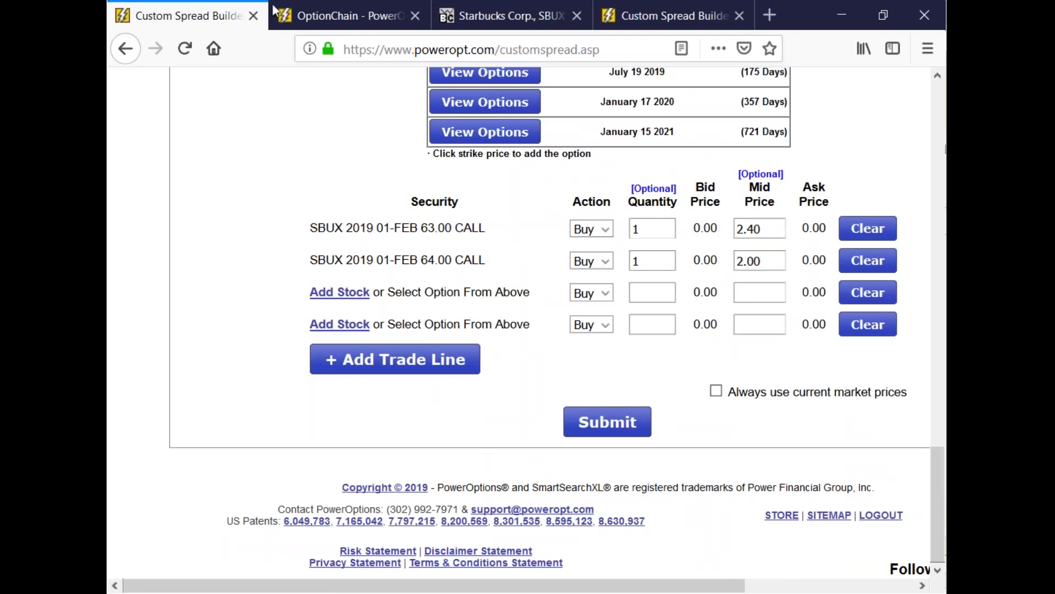
scroll(408, 288, "up", 10)
scroll(422, 278, "up", 5)
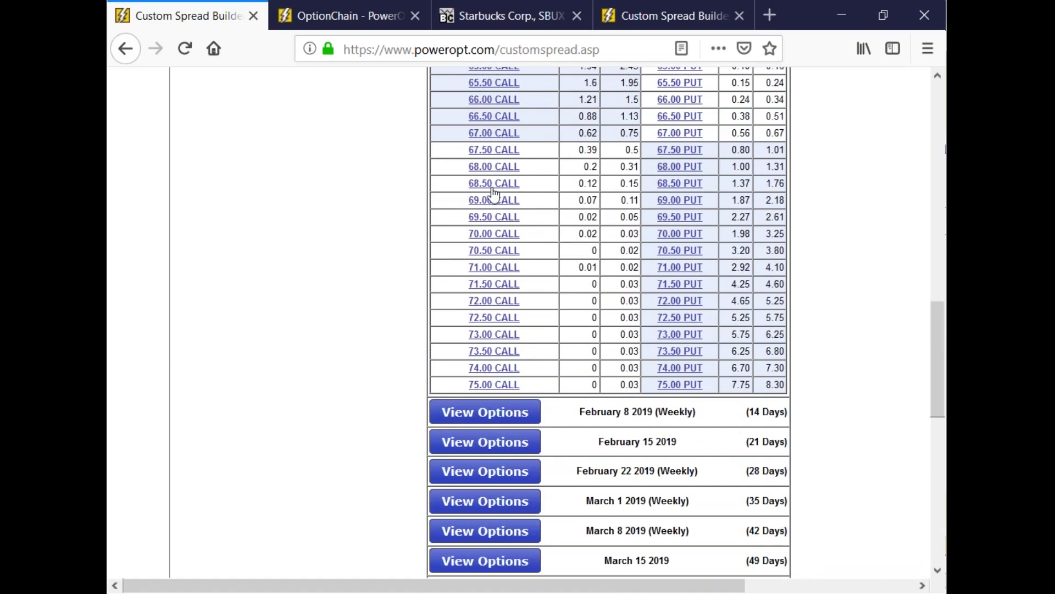
scroll(501, 80, "up", 3)
left_click(491, 167)
scroll(532, 333, "down", 3)
- Make the 65.00 call leg a Sell with quantity 2 and a mid price of 1.50
left_click(660, 293)
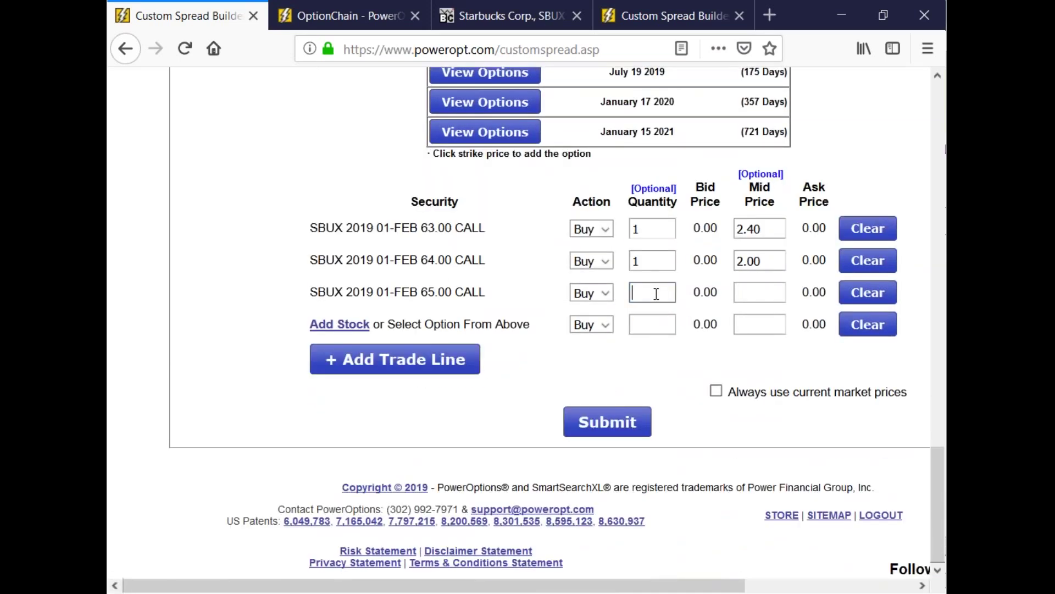
type("2")
left_click(587, 295)
left_click(594, 331)
left_click(740, 292)
type("1.50")
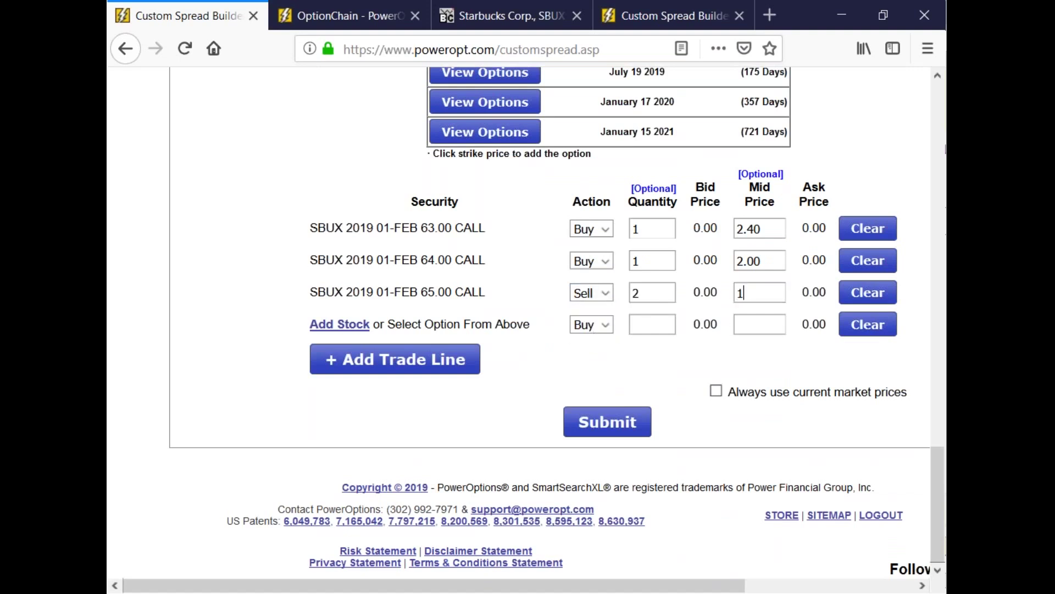
- Review the short 65.00 calls' price and compare the strikes of the three spread legs
double_click(750, 293)
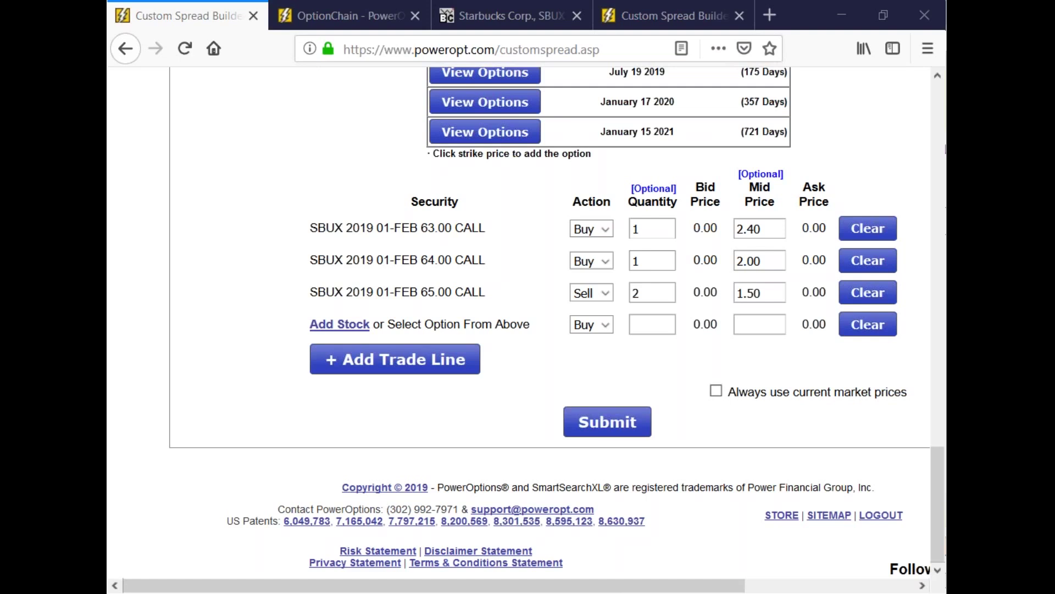
double_click(758, 293)
left_click_drag(731, 295, 707, 331)
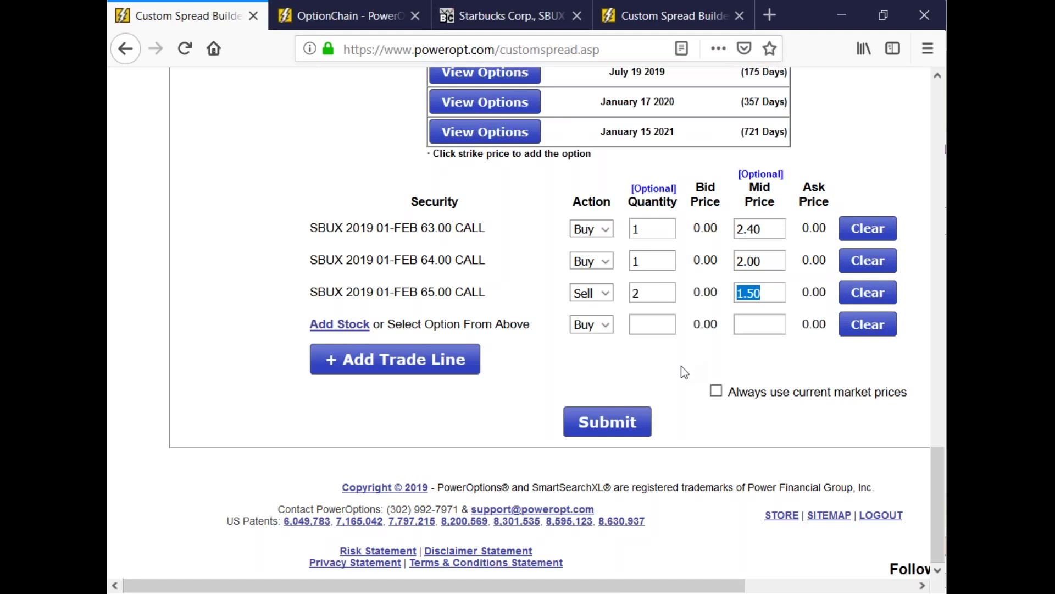
left_click_drag(401, 228, 483, 263)
left_click_drag(410, 292, 511, 297)
left_click_drag(407, 259, 486, 263)
left_click_drag(418, 292, 487, 292)
- Submit the three-leg SBUX call spread and view its custom spread analysis
left_click(607, 421)
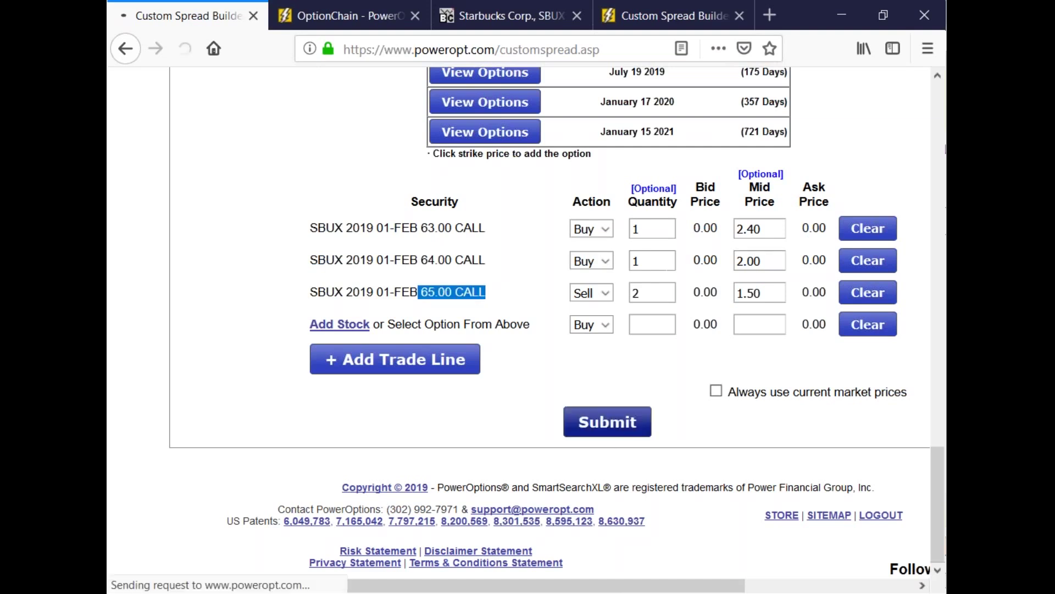
scroll(632, 440, "down", 10)
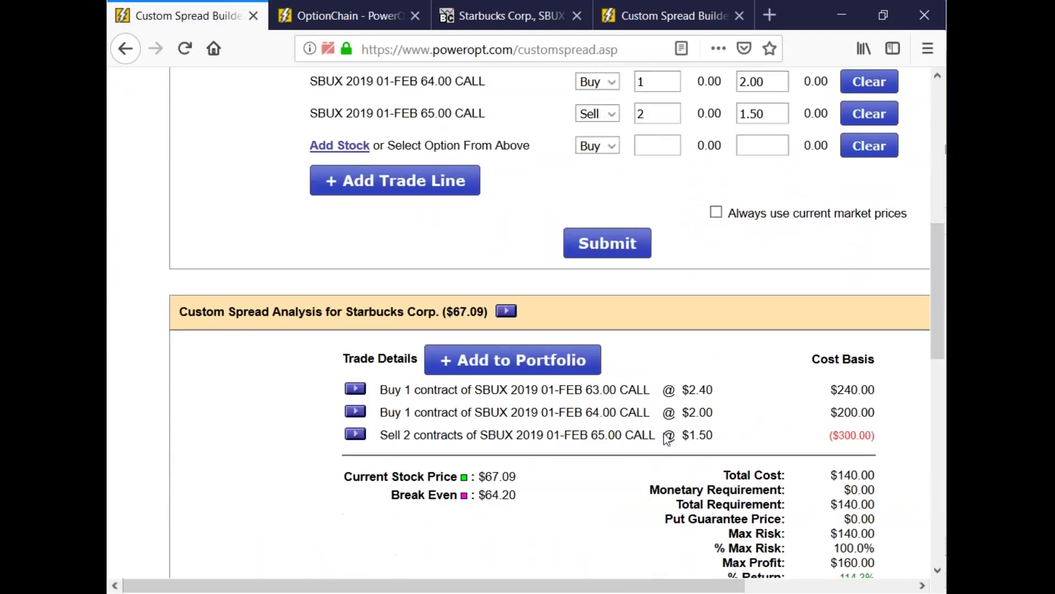
- Review the custom SBUX spread's total cost, max profit, break-even price and profit/loss chart
left_click_drag(830, 474, 893, 482)
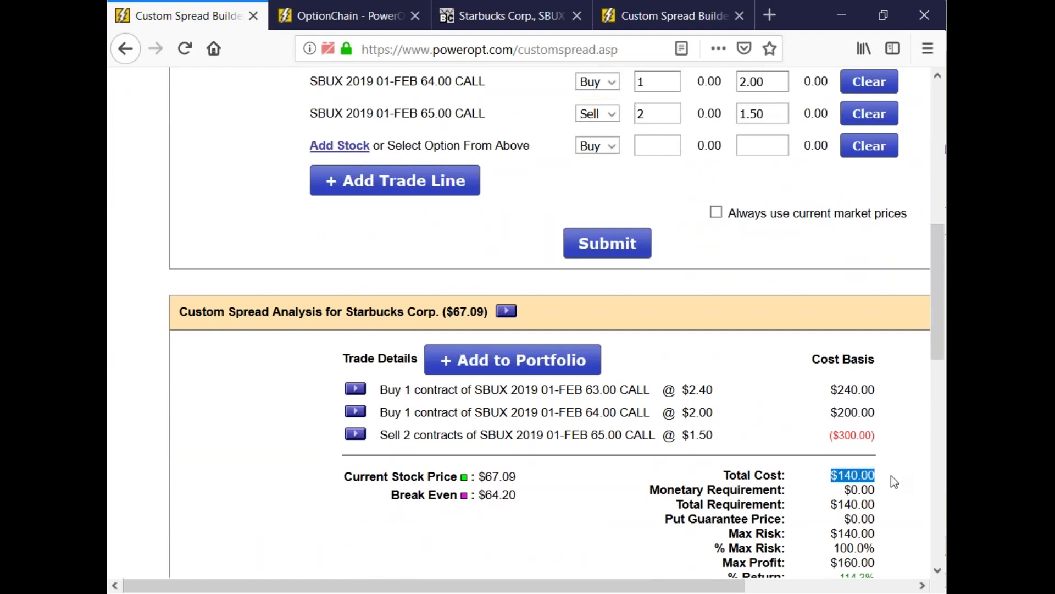
scroll(891, 476, "down", 3)
left_click_drag(825, 467, 881, 490)
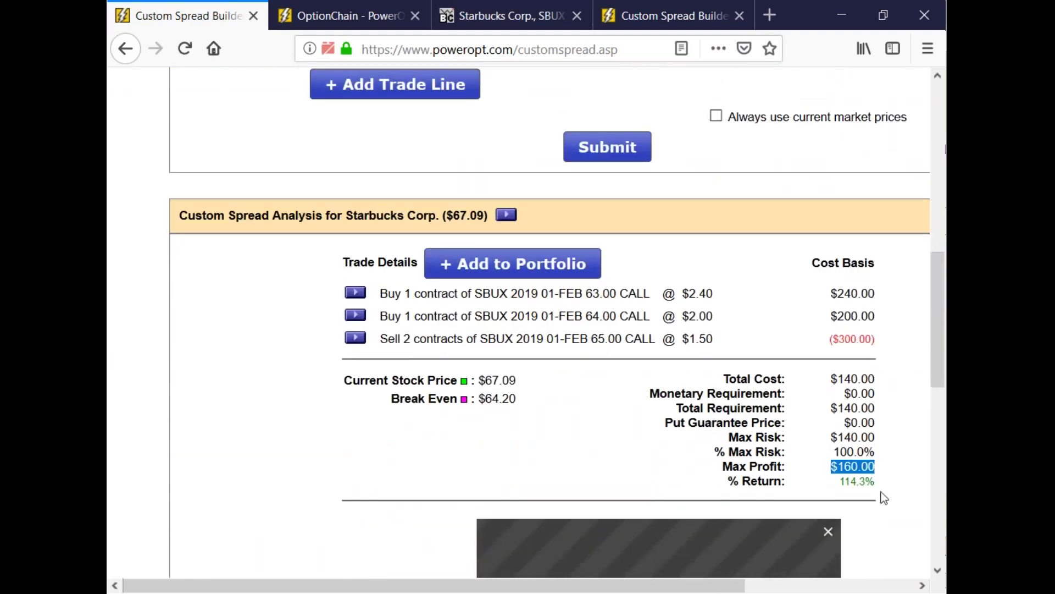
left_click(746, 540)
left_click(398, 165)
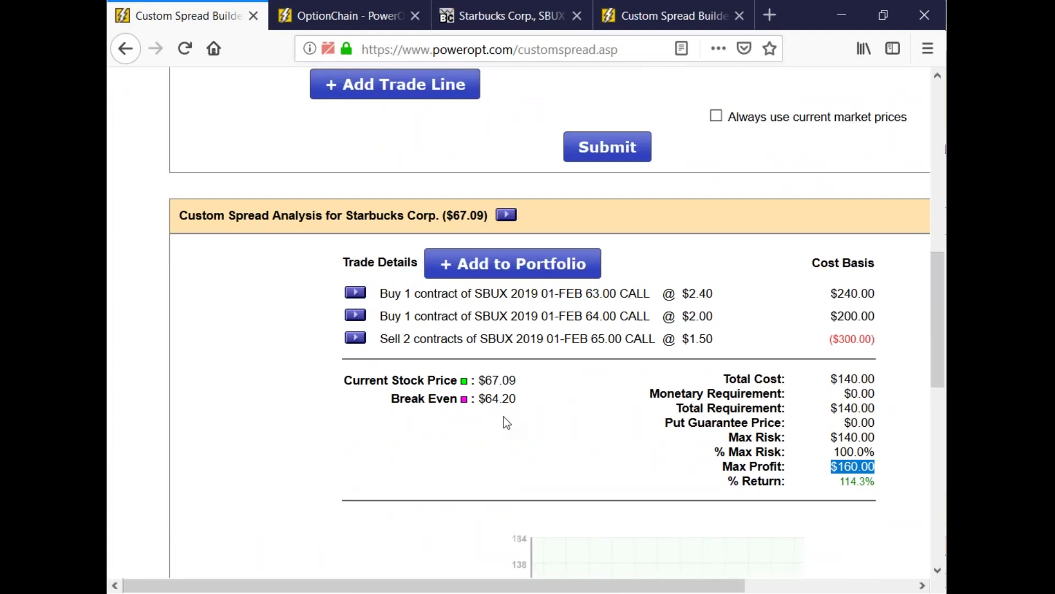
scroll(501, 417, "down", 5)
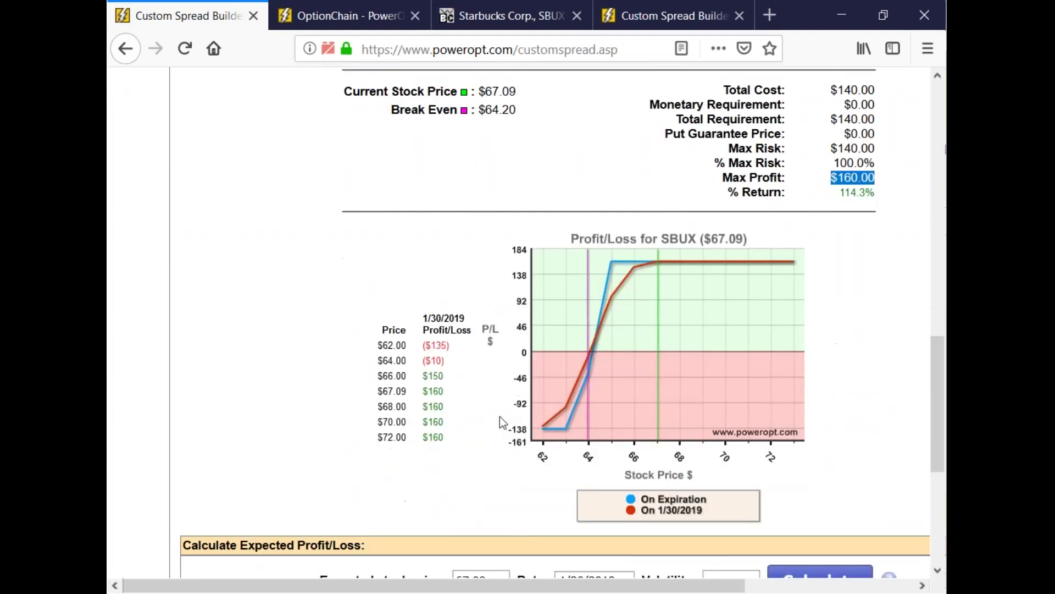
scroll(475, 290, "up", 4)
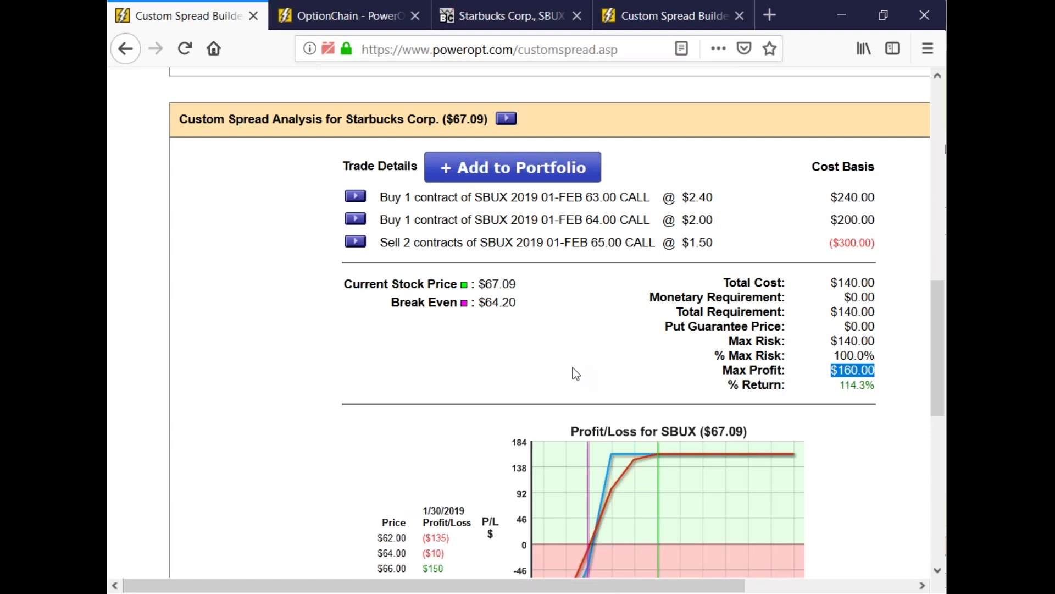
scroll(646, 406, "down", 4)
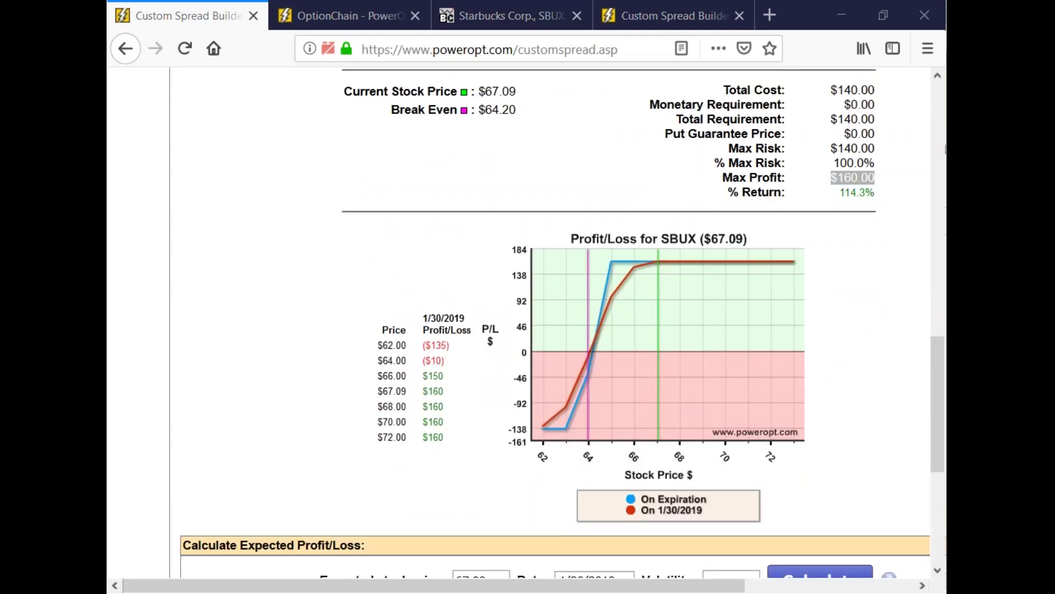
- Annotate the SBUX profit/loss chart, total cost and max profit with freehand pen marks, and clear the drawings
mouse_move(610, 256)
left_mouse_down()
mouse_move(612, 264)
mouse_move(625, 242)
mouse_move(600, 253)
mouse_move(652, 291)
mouse_move(601, 297)
left_mouse_up()
left_click_drag(601, 363, 567, 428)
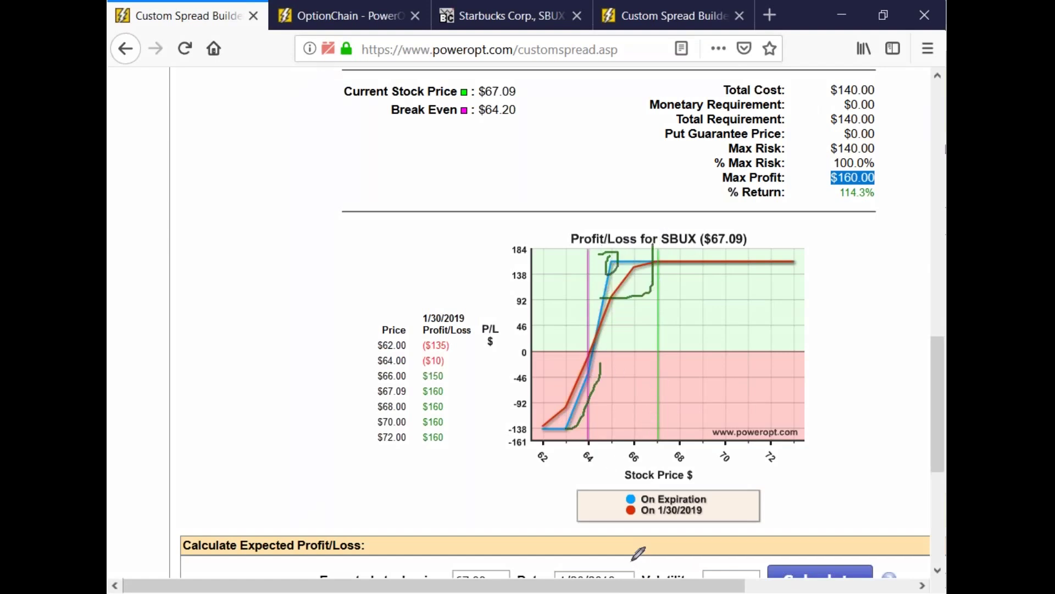
left_click_drag(673, 254, 676, 346)
mouse_move(445, 186)
left_mouse_down()
mouse_move(578, 189)
mouse_move(604, 245)
left_mouse_up()
left_click_drag(611, 137, 628, 163)
mouse_move(588, 347)
left_mouse_down()
mouse_move(547, 228)
mouse_move(611, 250)
left_mouse_up()
left_click_drag(620, 171, 624, 195)
mouse_move(626, 115)
left_mouse_down()
mouse_move(614, 206)
mouse_move(650, 119)
mouse_move(645, 155)
mouse_move(823, 97)
mouse_move(825, 82)
mouse_move(813, 114)
left_mouse_up()
left_click_drag(879, 157, 904, 153)
left_click_drag(891, 79, 907, 77)
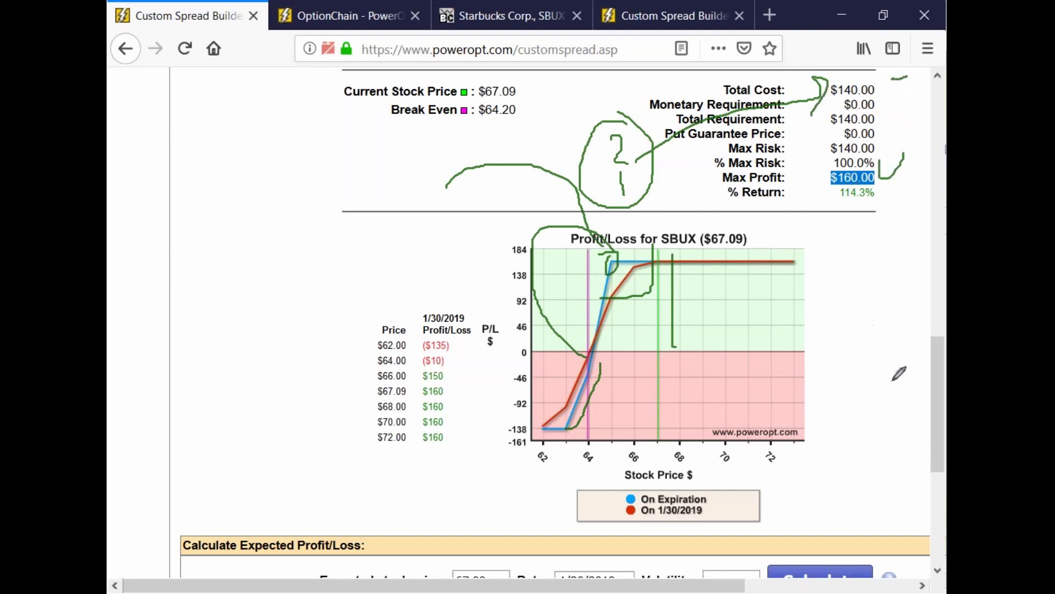
left_click_drag(652, 286, 693, 285)
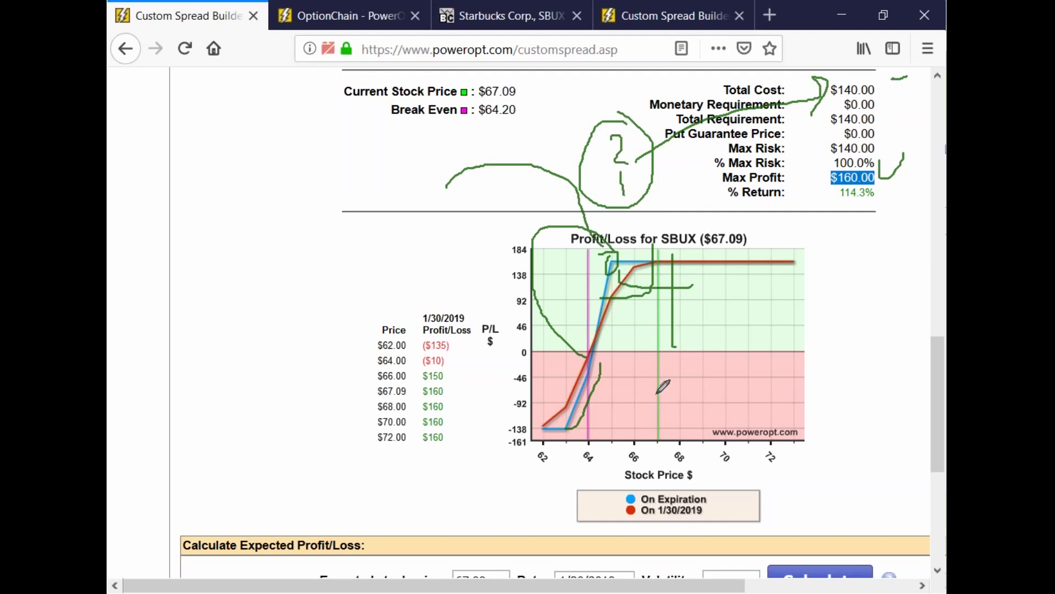
mouse_move(905, 167)
left_mouse_down()
mouse_move(838, 157)
mouse_move(884, 212)
mouse_move(880, 147)
left_mouse_up()
mouse_move(886, 83)
left_mouse_down()
mouse_move(806, 65)
mouse_move(896, 86)
mouse_move(841, 53)
left_mouse_up()
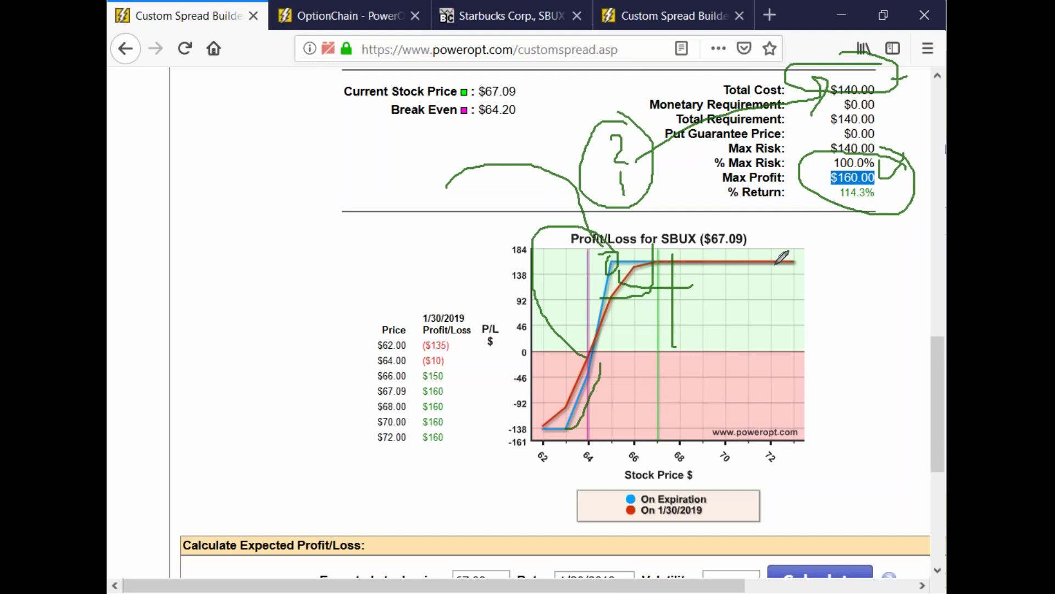
mouse_move(734, 221)
left_mouse_down()
mouse_move(654, 237)
mouse_move(783, 231)
mouse_move(684, 221)
left_mouse_up()
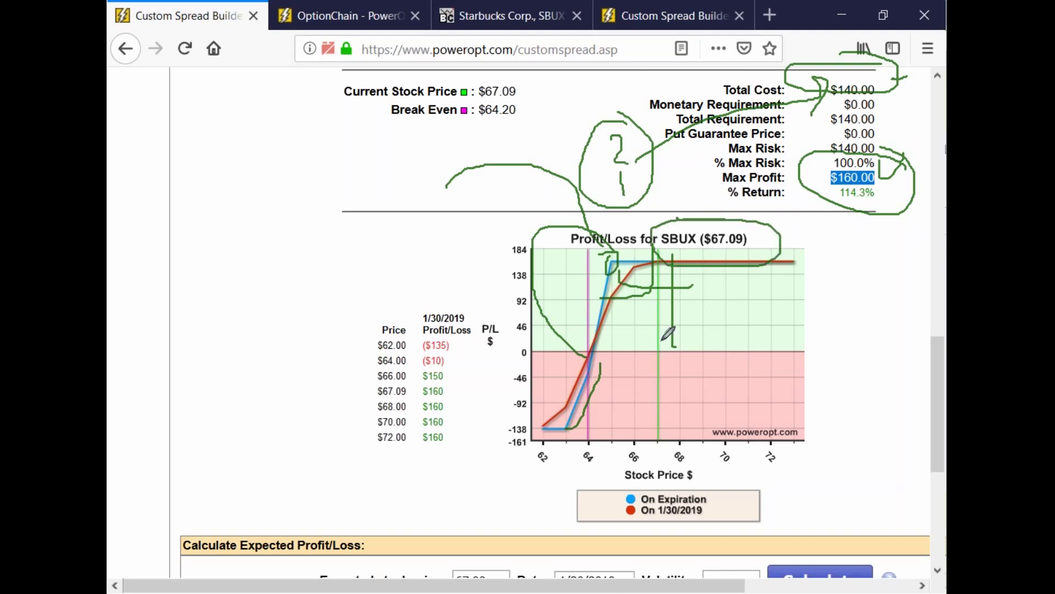
mouse_move(704, 326)
left_mouse_down()
mouse_move(704, 392)
mouse_move(670, 413)
mouse_move(671, 434)
left_mouse_up()
mouse_move(666, 372)
left_mouse_down()
mouse_move(720, 317)
mouse_move(772, 310)
left_mouse_up()
left_click_drag(667, 372, 562, 373)
left_click_drag(595, 290, 652, 323)
left_click_drag(680, 292, 683, 322)
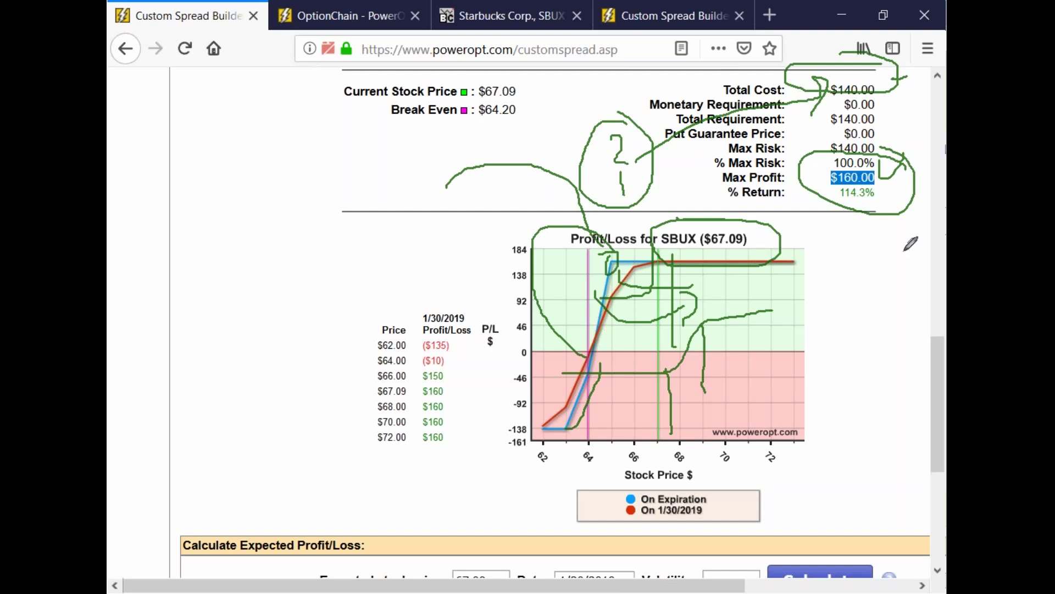
key("Escape")
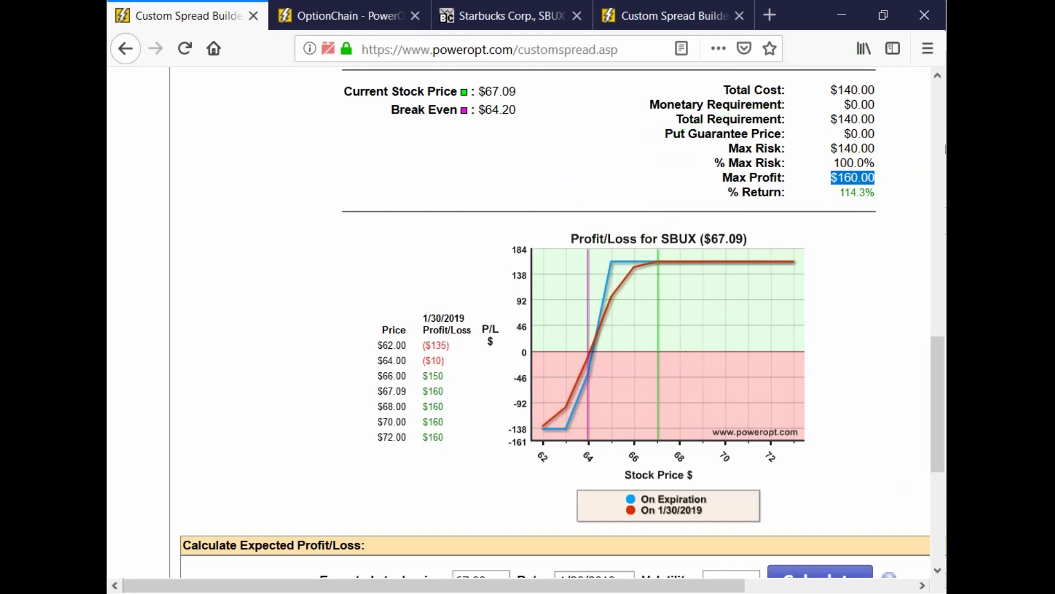
- Review the trade details, highlighting the short 65.00 calls' price and the long 64.00 call leg
scroll(601, 167, "up", 7)
scroll(719, 363, "down", 2)
left_click_drag(679, 339, 737, 346)
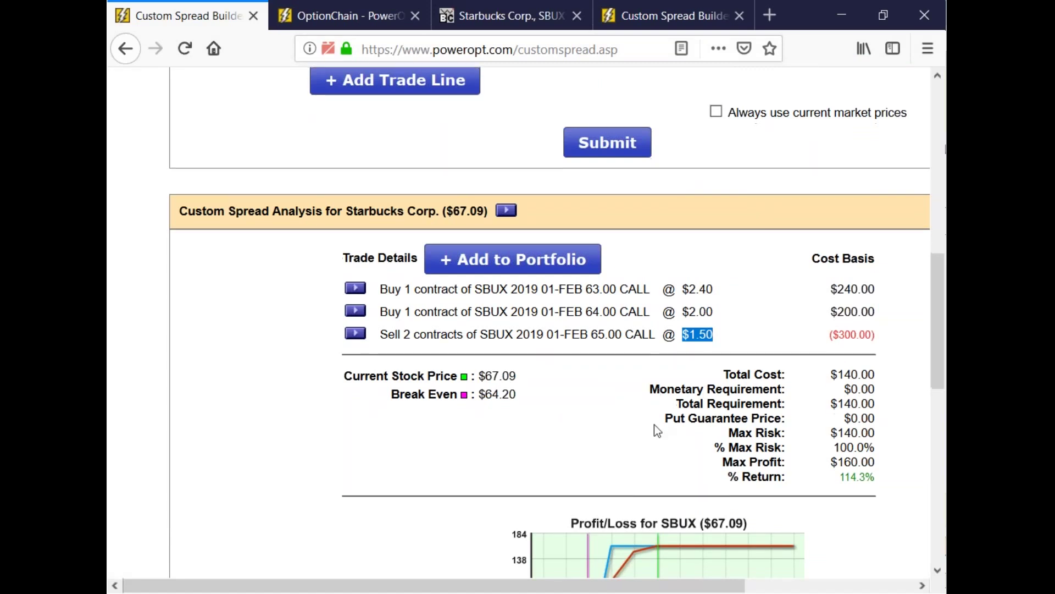
scroll(654, 424, "down", 2)
left_click_drag(378, 217, 531, 244)
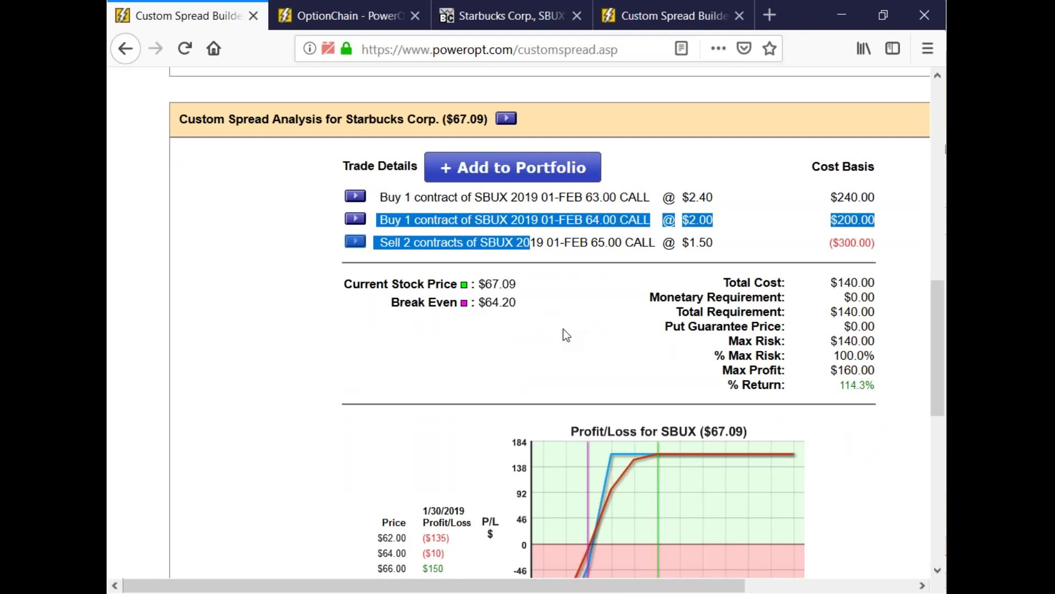
- Inspect the profit at expiration along the chart's flat upper section and compare it with the trade details
scroll(566, 334, "down", 4)
mouse_move(646, 278)
mouse_move(657, 260)
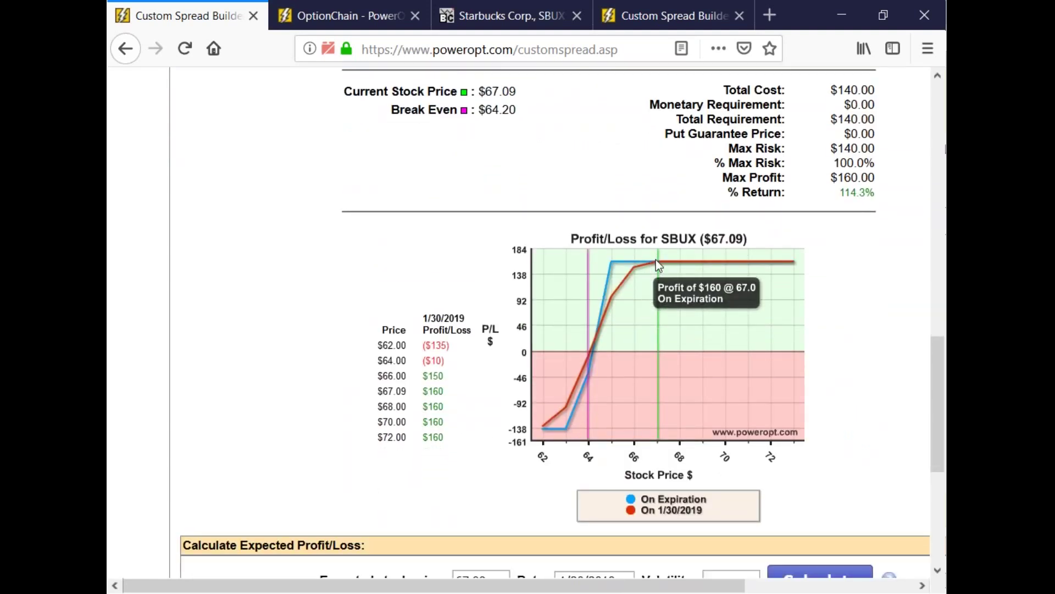
mouse_move(799, 276)
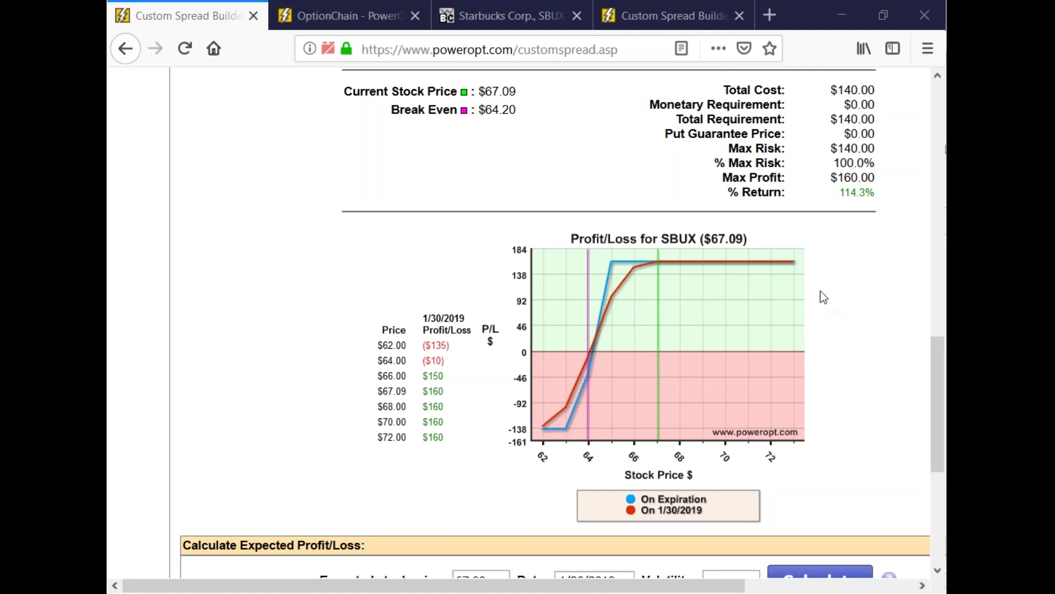
mouse_move(693, 264)
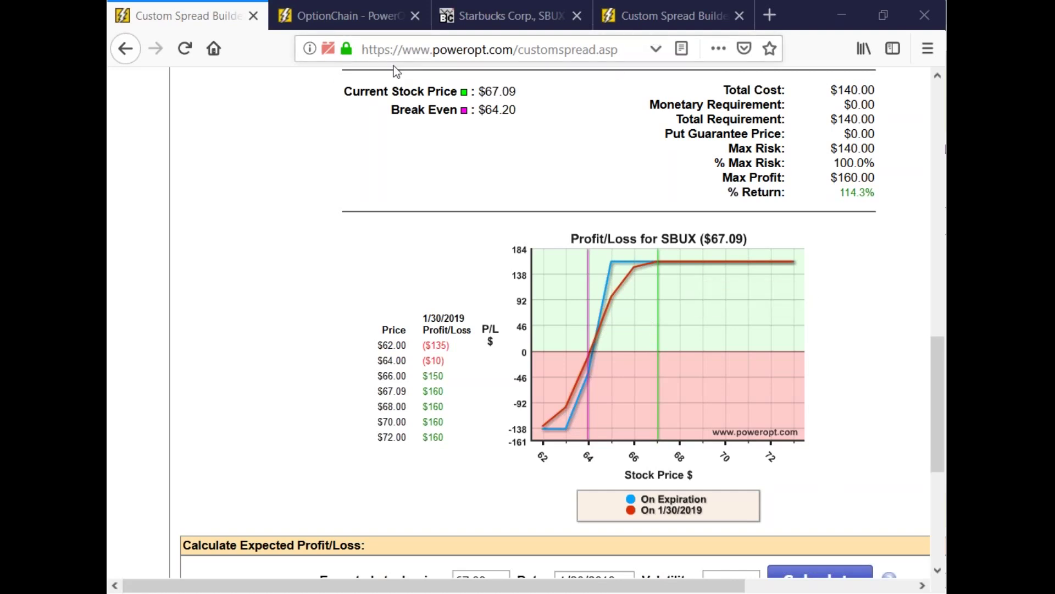
scroll(428, 190, "up", 3)
scroll(606, 325, "down", 1)
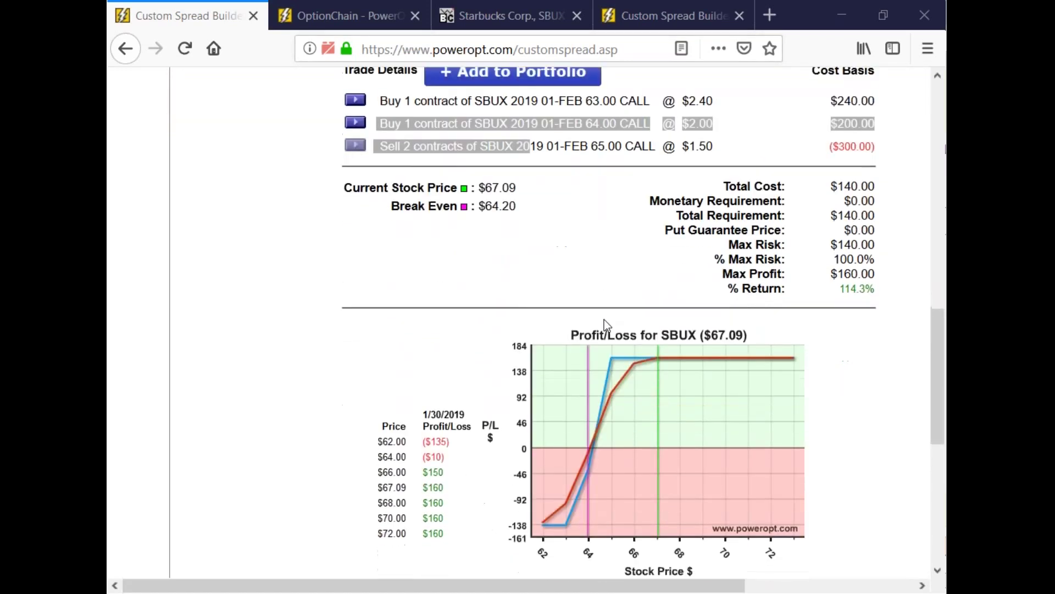
left_click(513, 298)
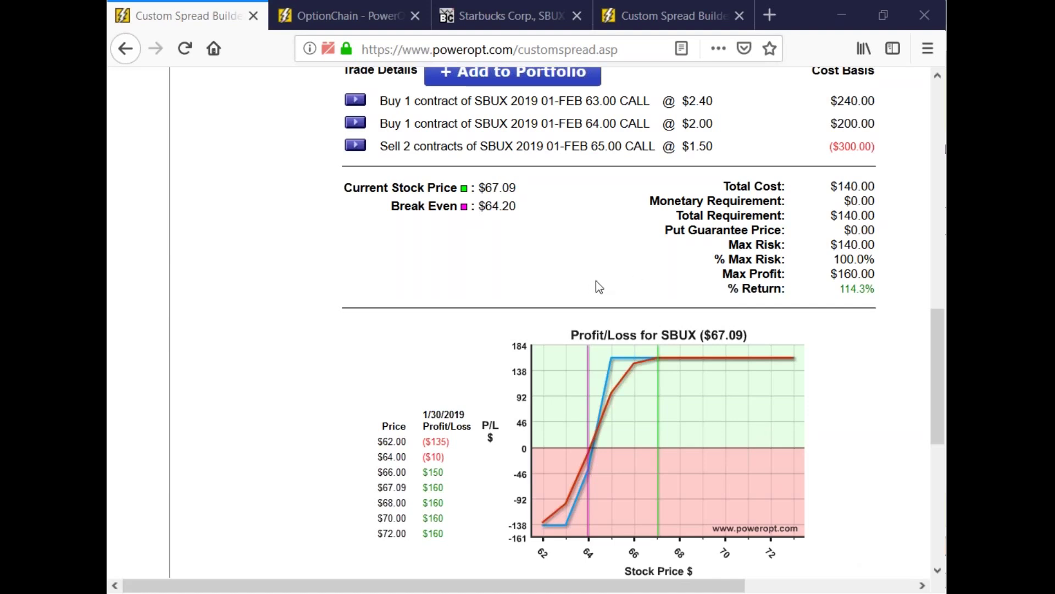
scroll(598, 286, "up", 2)
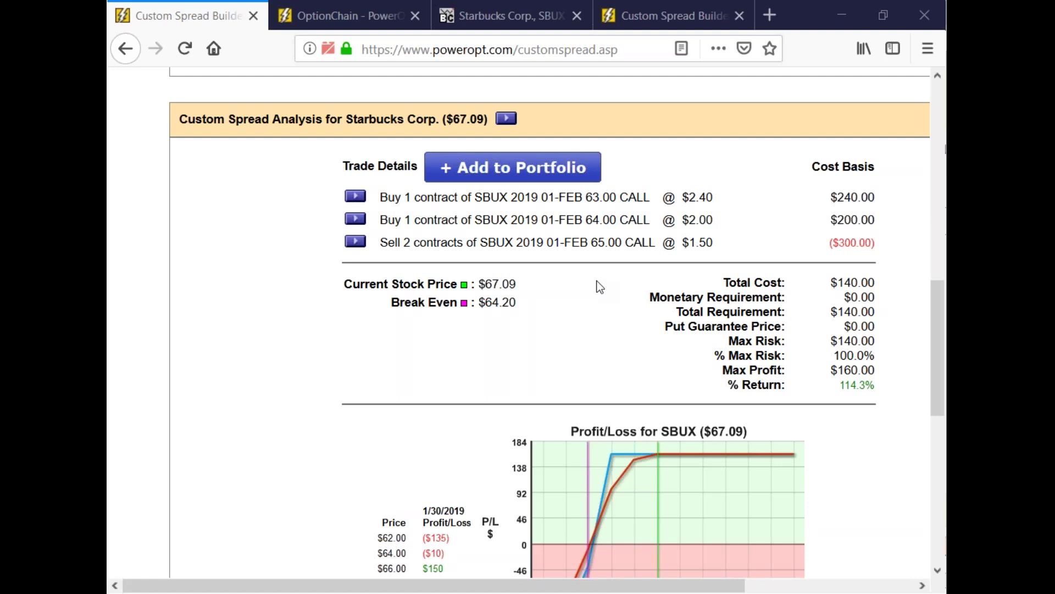
- Go to the PowerOptions home page and open its Free Webinars page
scroll(600, 286, "up", 10)
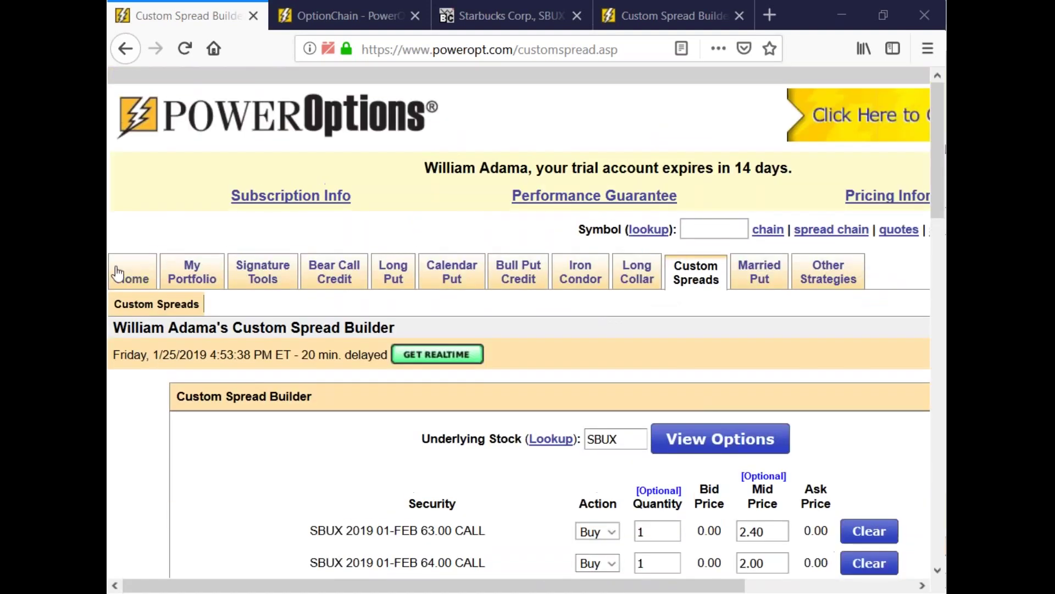
left_click(114, 273)
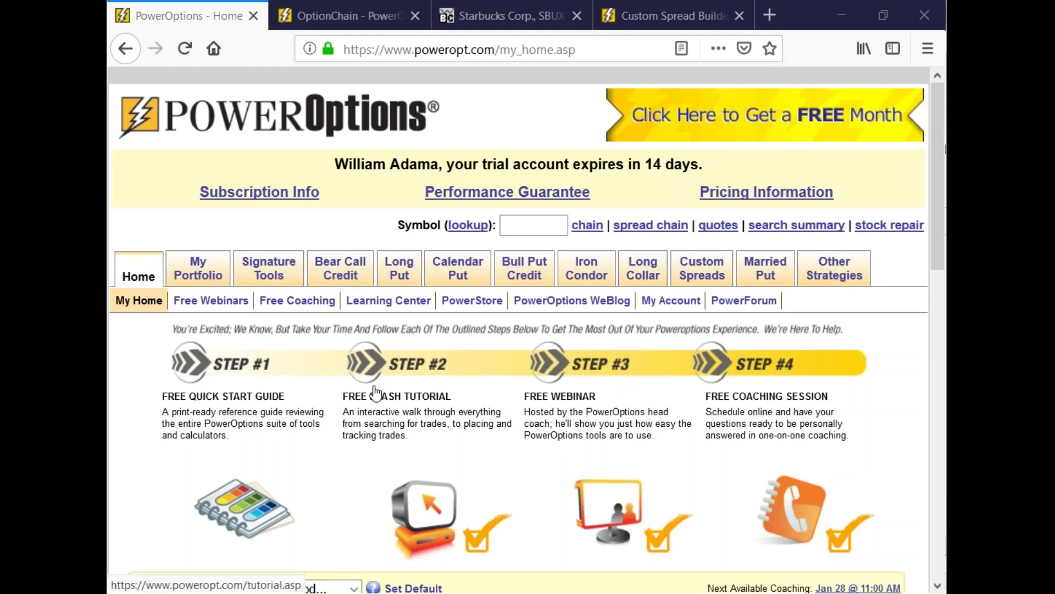
left_click(210, 300)
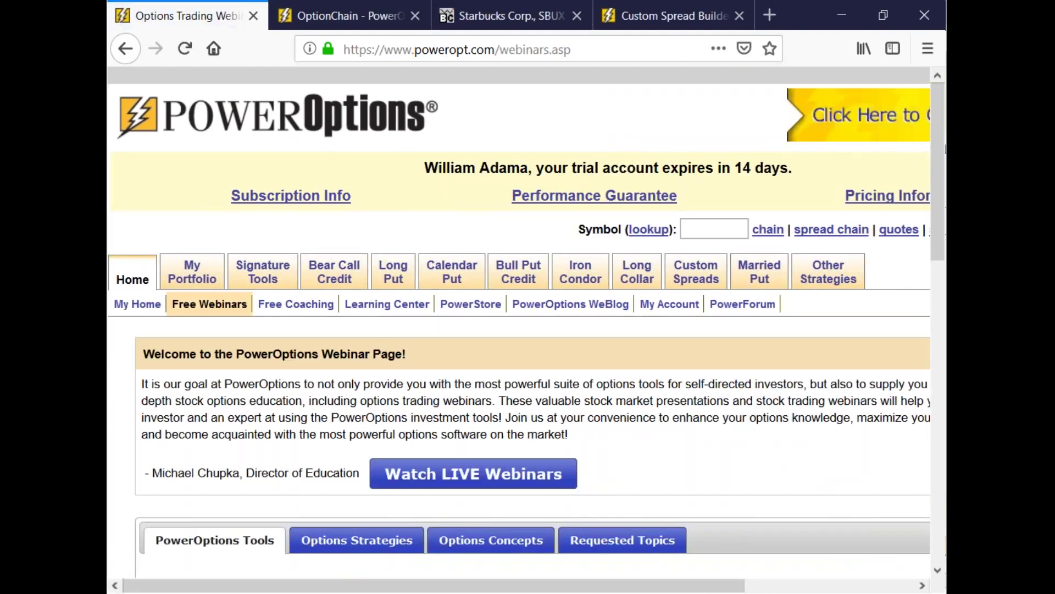
- Copy the web address of the webinars page
left_click(592, 51)
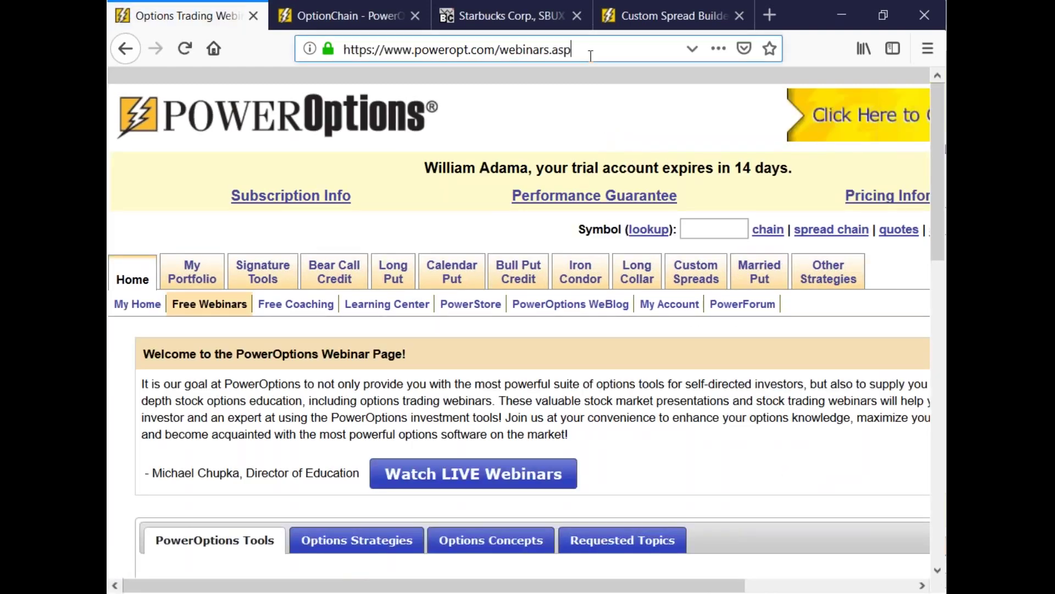
right_click(592, 50)
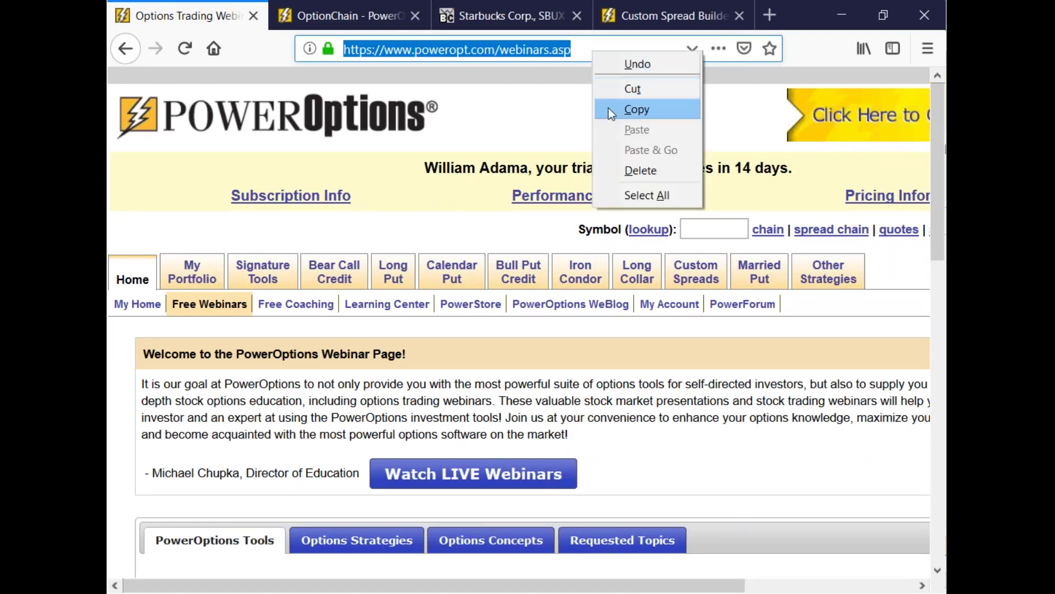
left_click(609, 107)
- Show the Options Strategies webinars and highlight the "Credit Spreads - Beyond the Basics, Part 1" topic
scroll(401, 322, "down", 3)
scroll(357, 330, "down", 3)
left_click(357, 251)
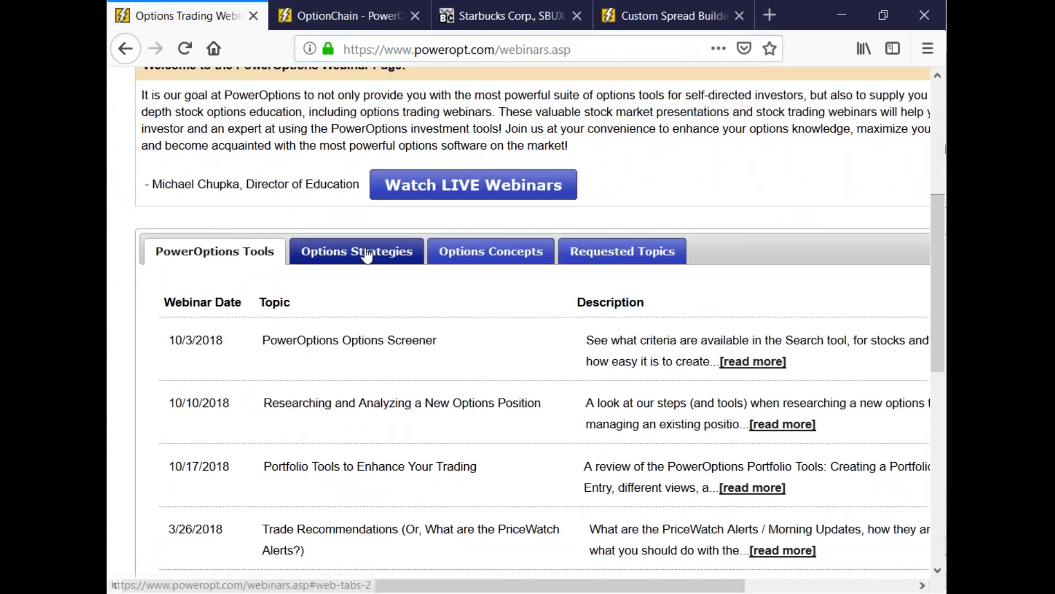
scroll(394, 370, "down", 2)
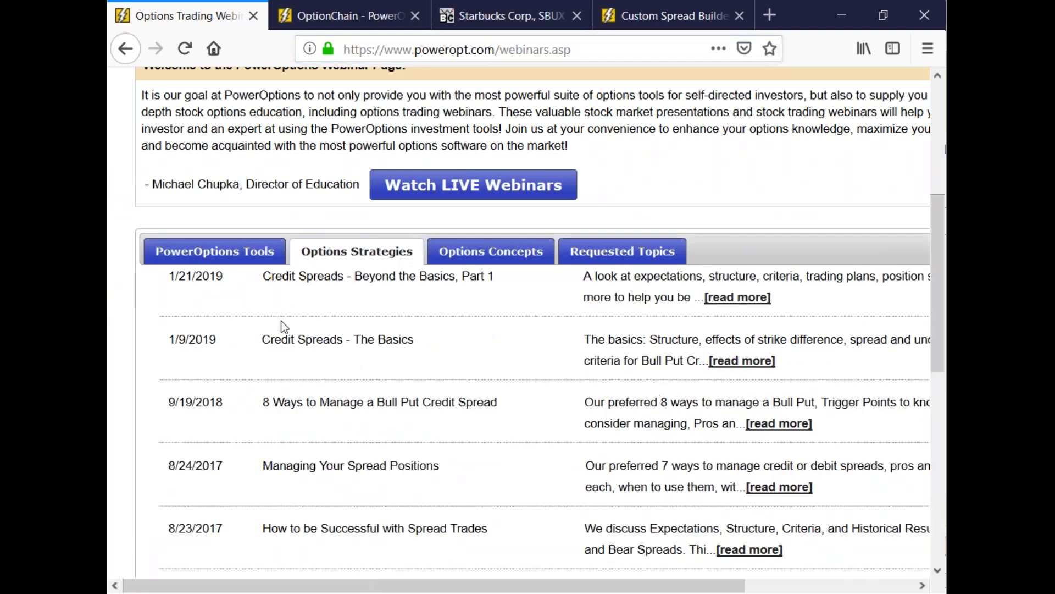
scroll(284, 326, "up", 2)
left_click_drag(271, 398, 497, 415)
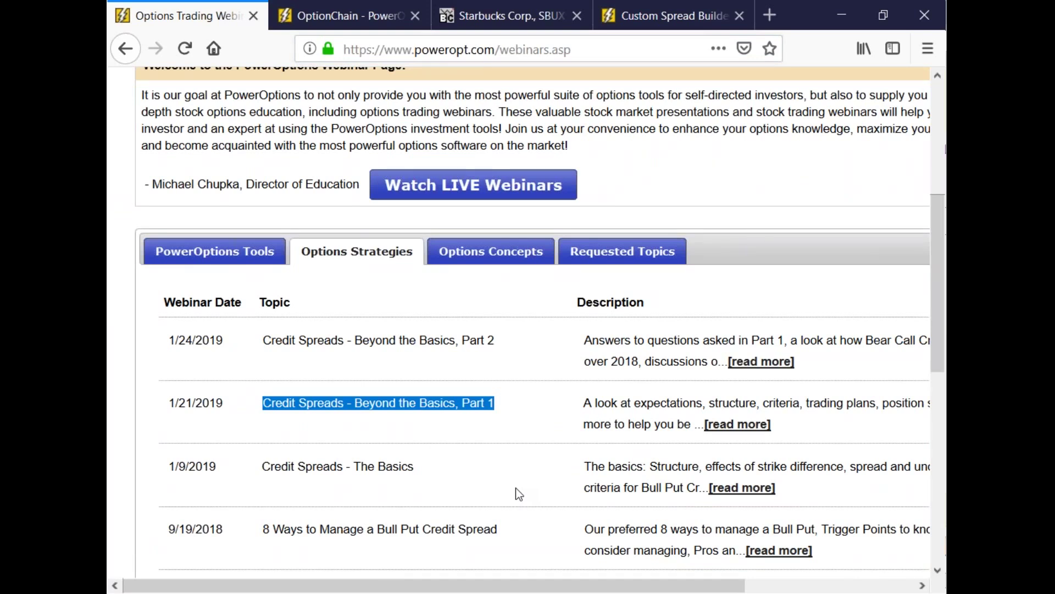
- Find the 8/23/2017 webinar "How to be Successful with Spread Trades" and highlight its title
scroll(515, 488, "down", 2)
scroll(516, 488, "down", 2)
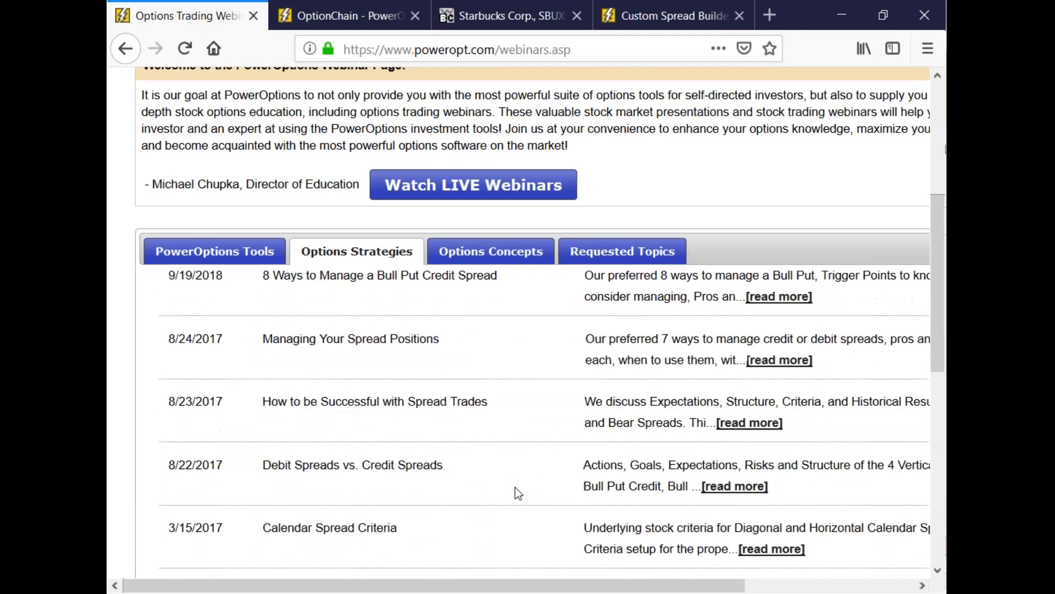
left_click_drag(263, 410, 444, 414)
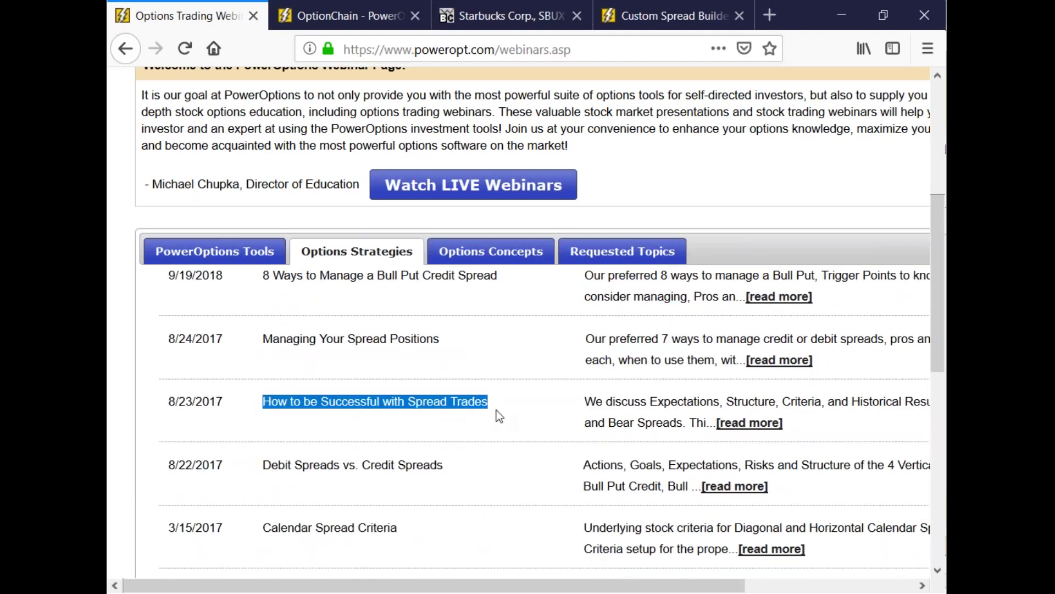
left_click_drag(196, 401, 224, 402)
left_click_drag(341, 401, 516, 423)
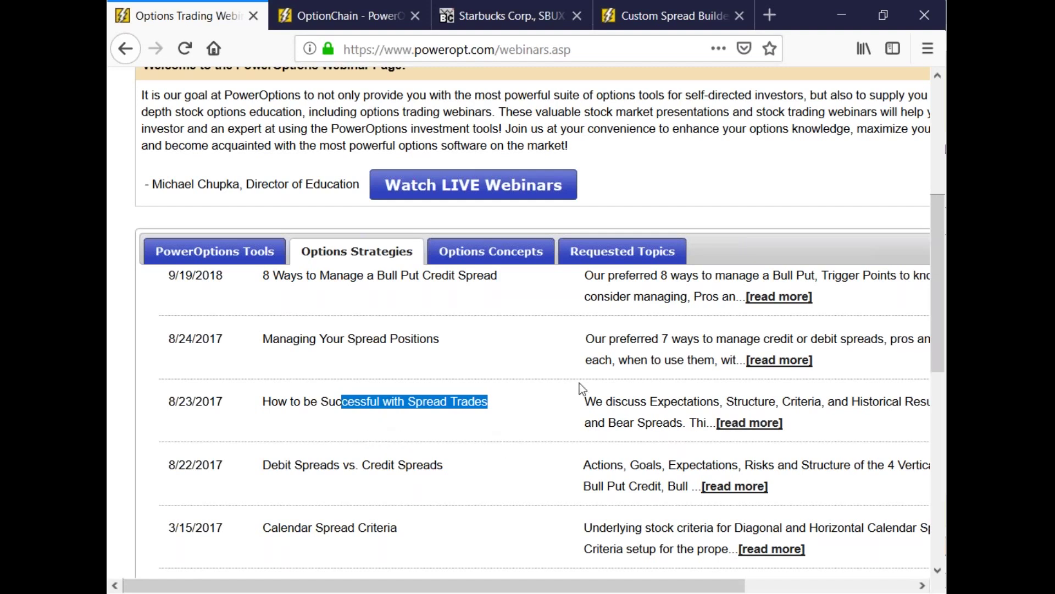
scroll(568, 401, "down", 2)
scroll(565, 405, "up", 2)
left_click(354, 375)
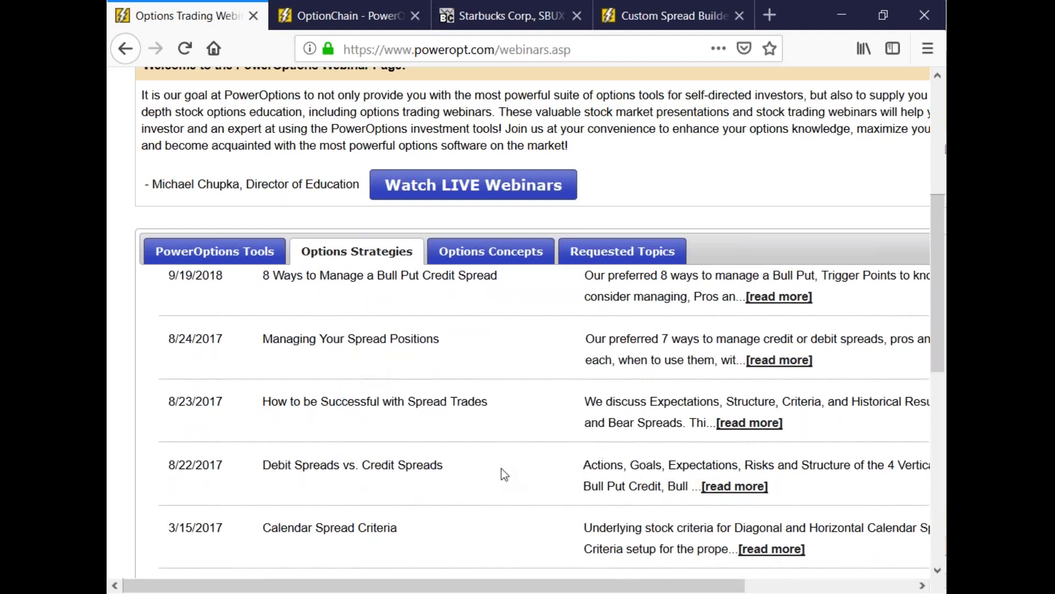
- Show the PowerOptions Tools webinars, highlight "PowerOptions Options Screener" and look over the topics below it
left_click(214, 251)
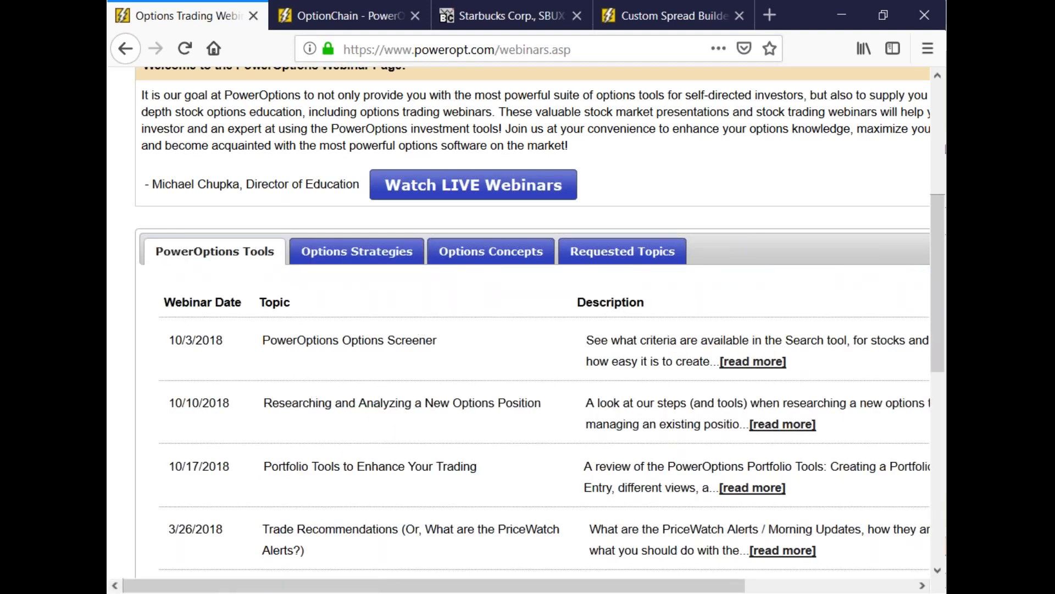
left_click_drag(259, 342, 471, 377)
scroll(480, 421, "down", 3)
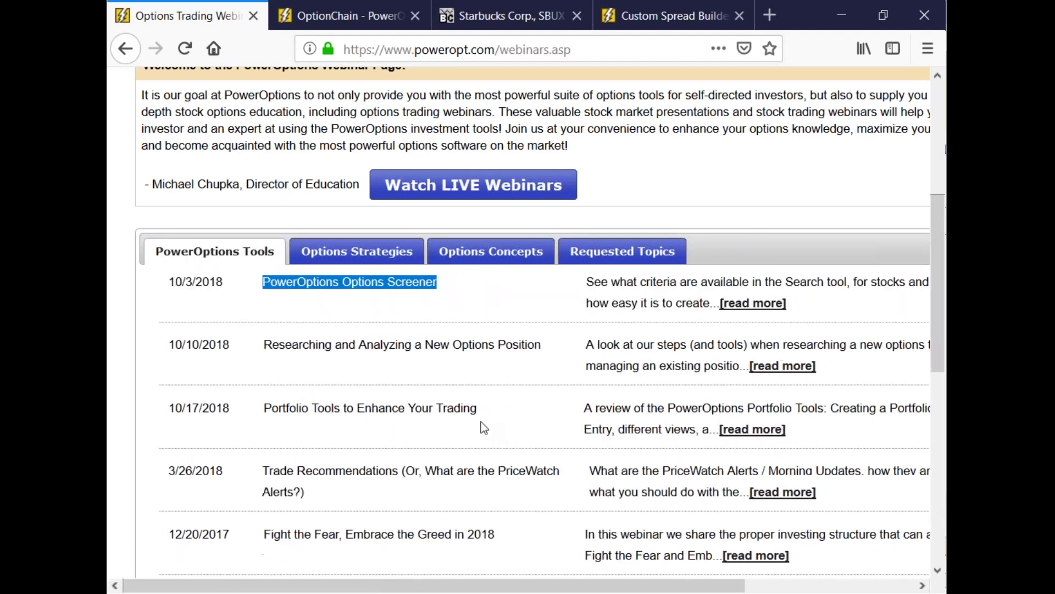
- Replace the Long Put strategy in Tab 2 of the menu configuration with Long Call and save the configuration
scroll(480, 422, "up", 3)
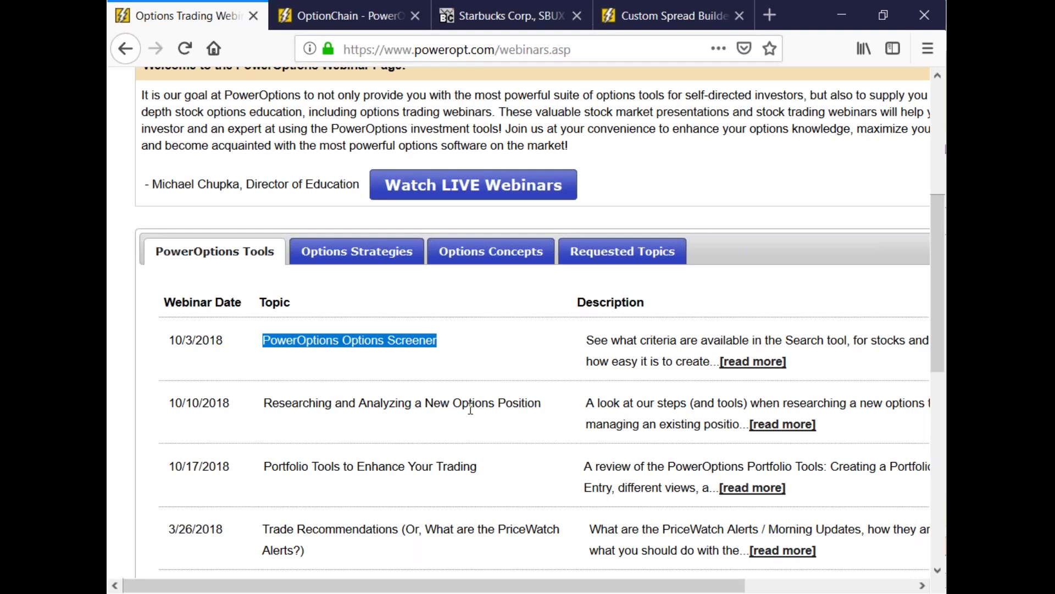
scroll(470, 410, "up", 3)
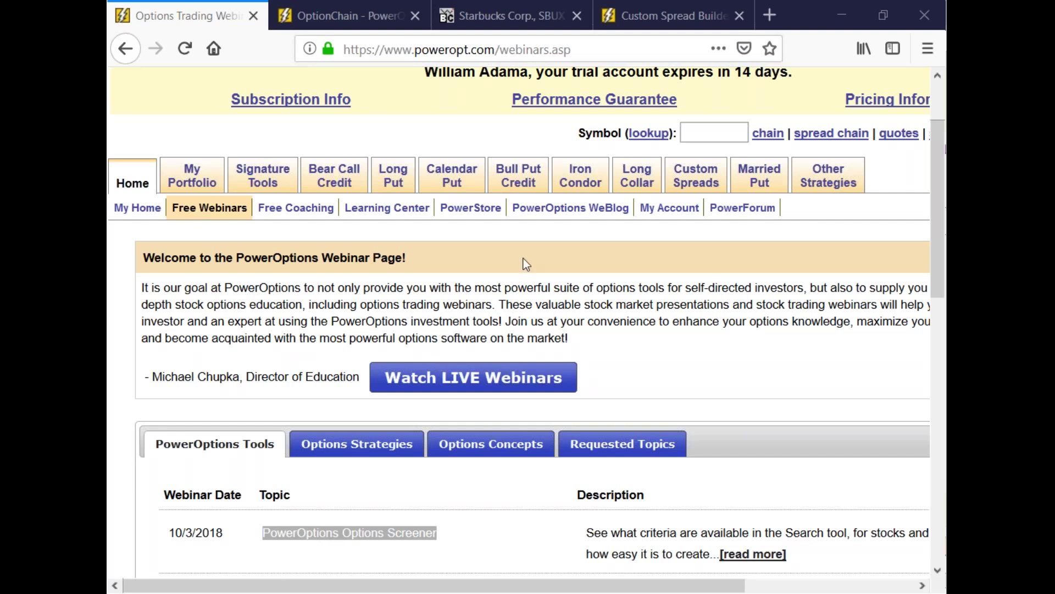
left_click(852, 181)
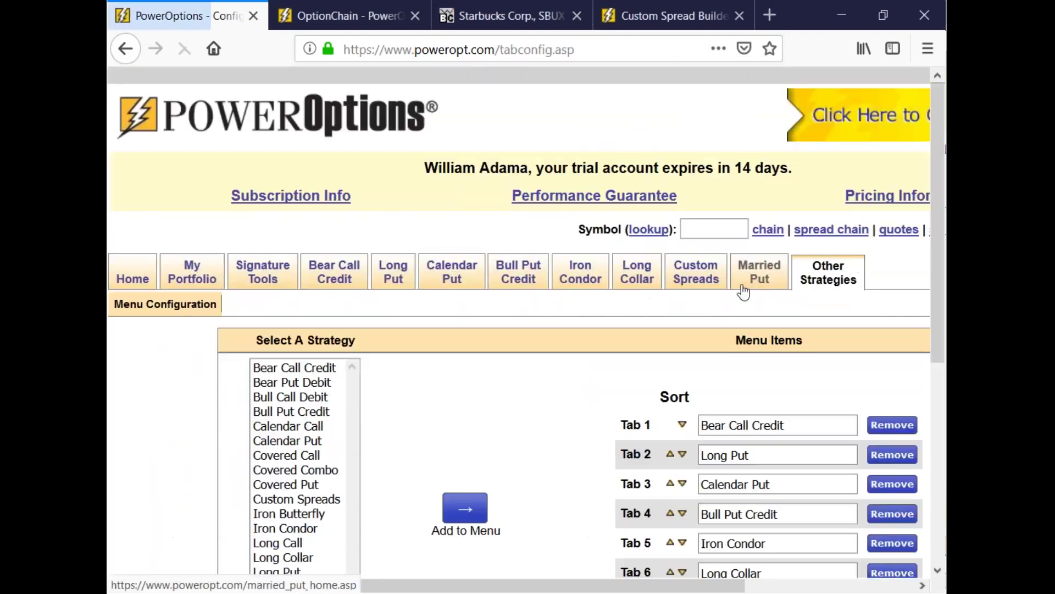
scroll(620, 344, "down", 5)
left_click(892, 166)
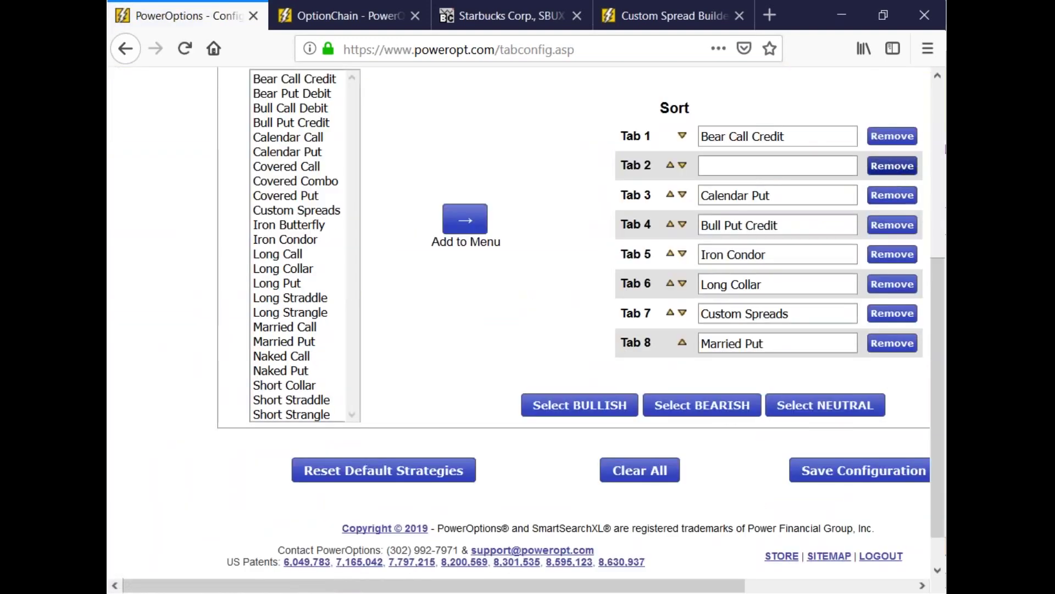
double_click(300, 255)
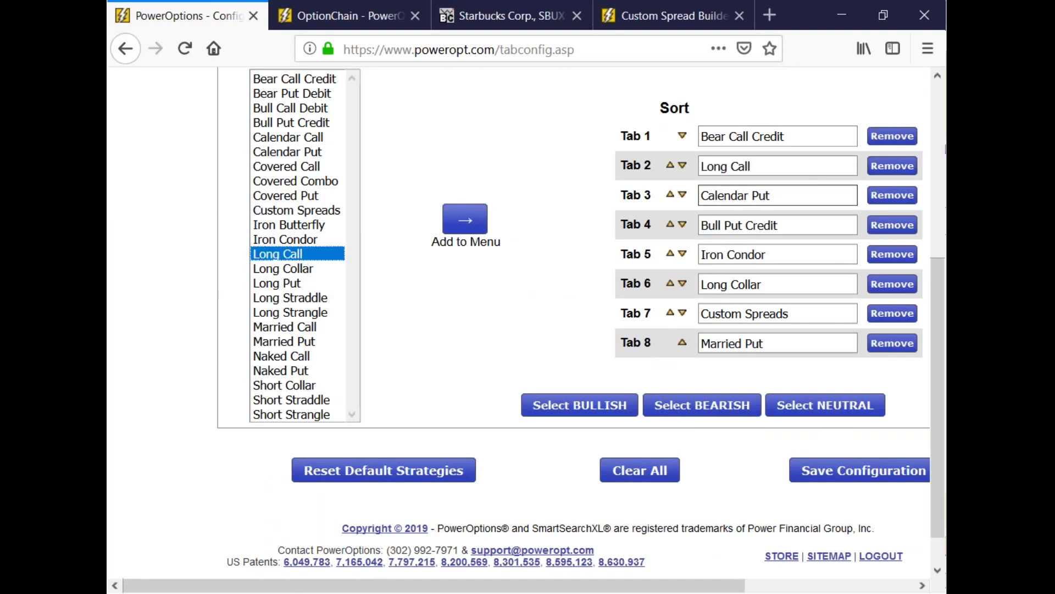
left_click(848, 477)
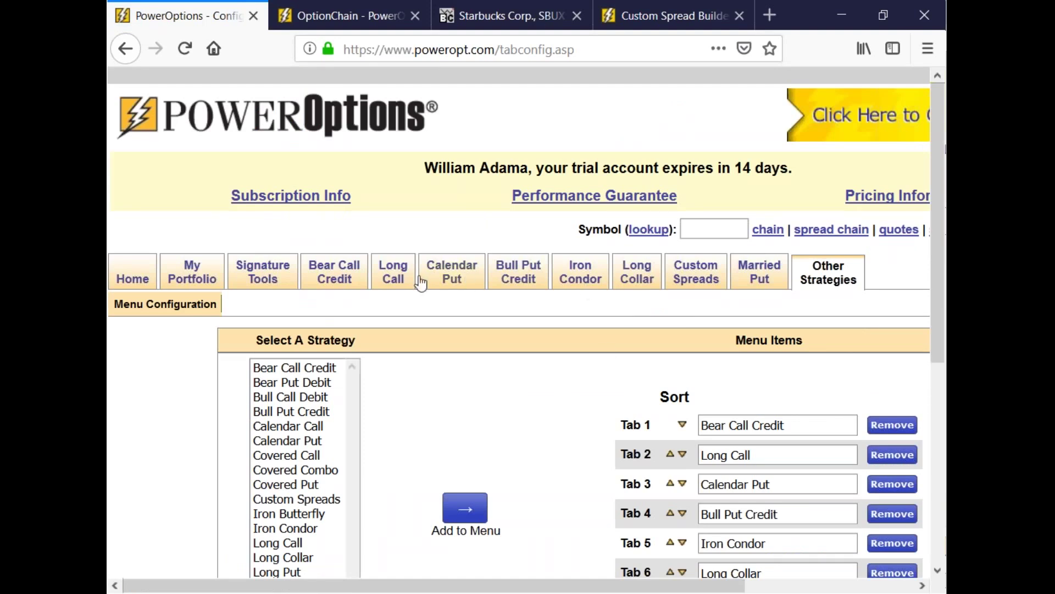
- Open the Long Call search, look over its results and clear all the saved filters
mouse_move(400, 280)
left_click(303, 304)
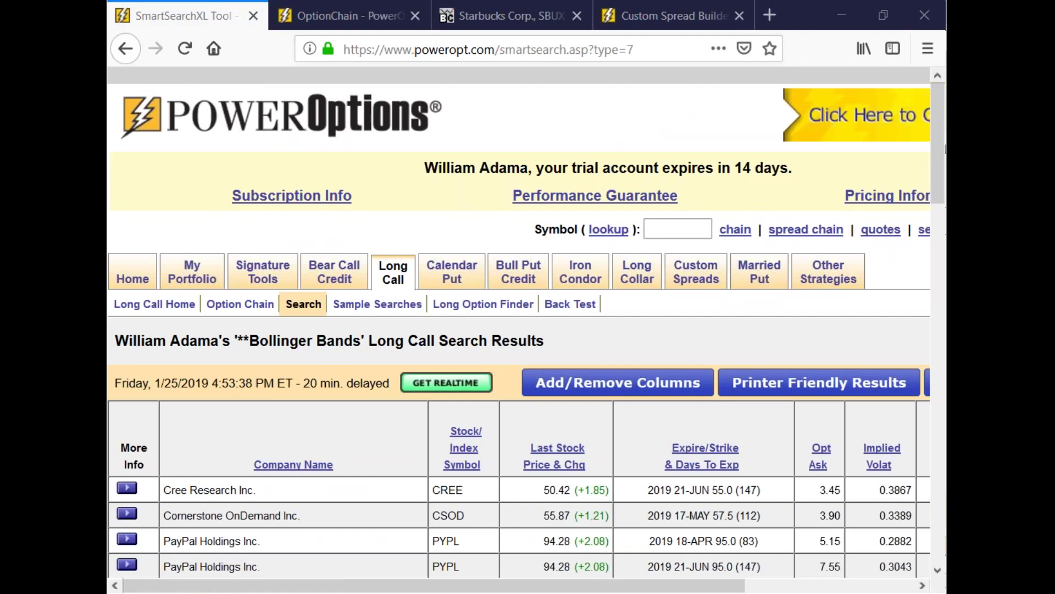
scroll(618, 526, "down", 5)
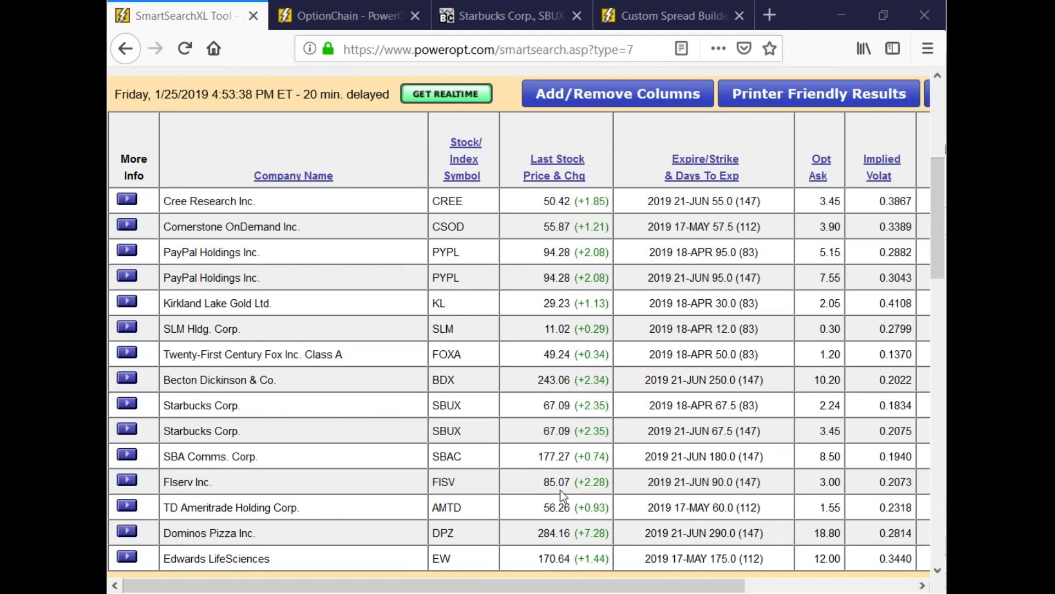
scroll(559, 489, "down", 7)
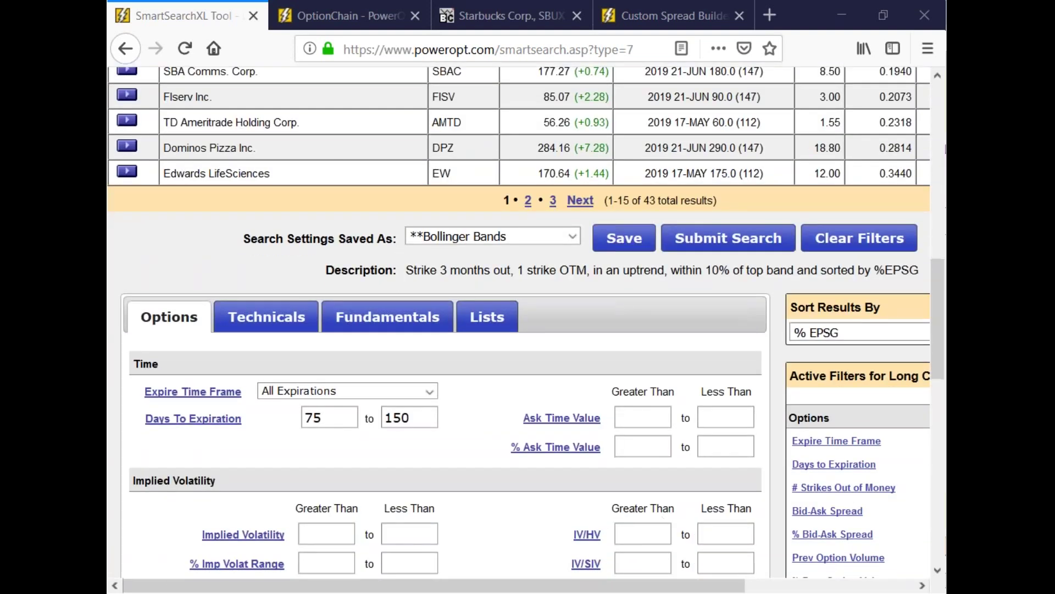
left_click(858, 242)
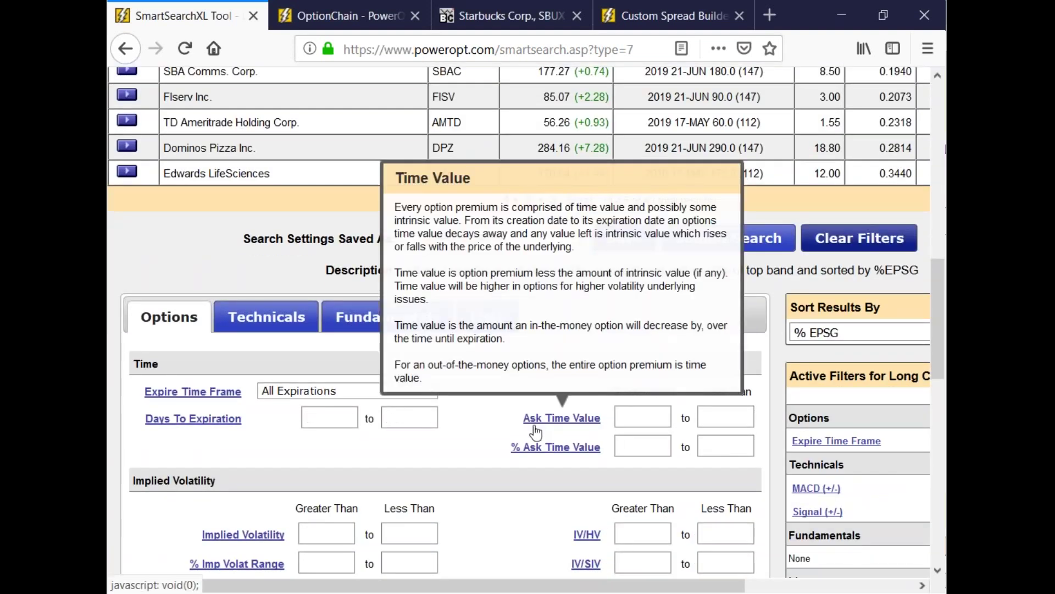
scroll(373, 204, "down", 3)
left_click(373, 205)
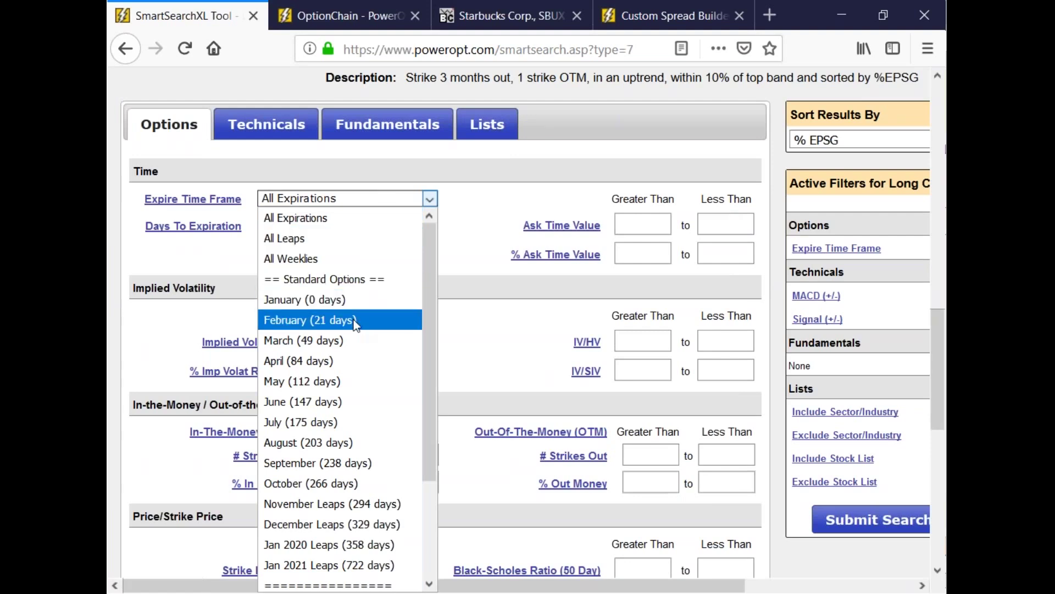
left_click(368, 218)
left_click(343, 223)
type("1")
left_click(402, 229)
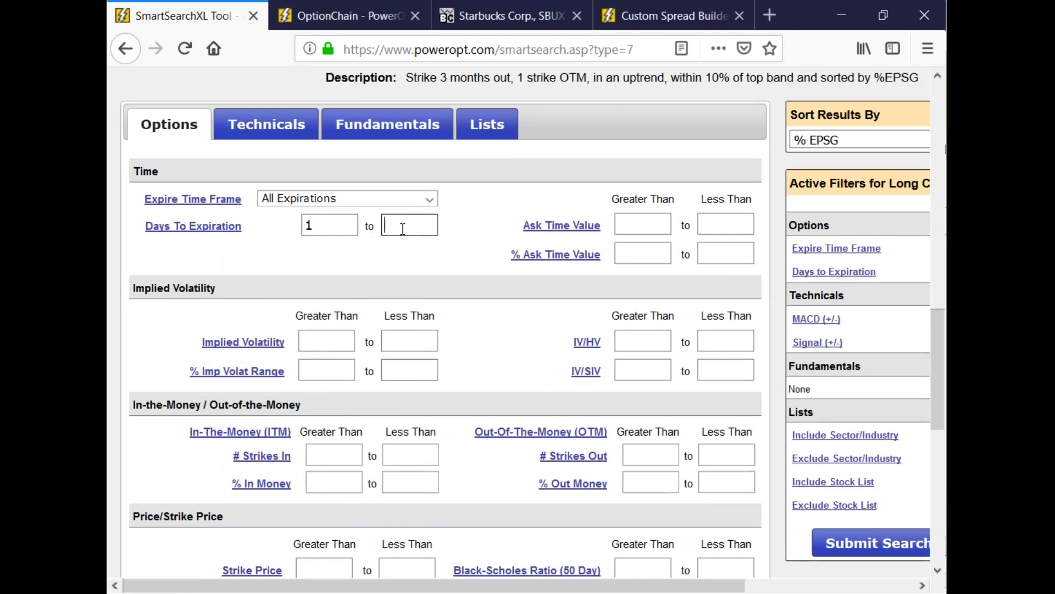
type("8")
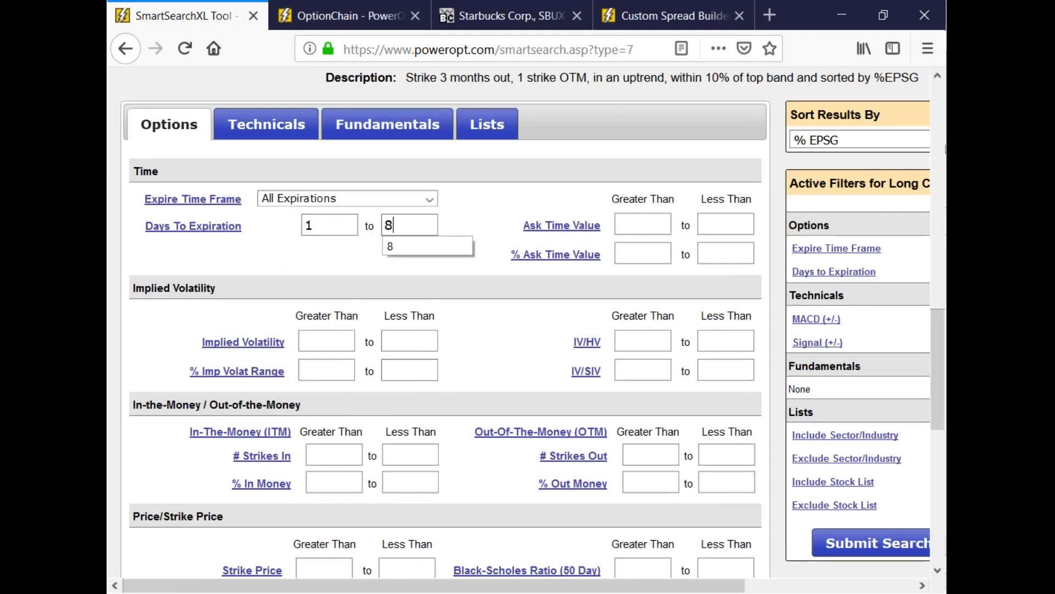
left_click(341, 227)
key("BackSpace")
left_click(405, 224)
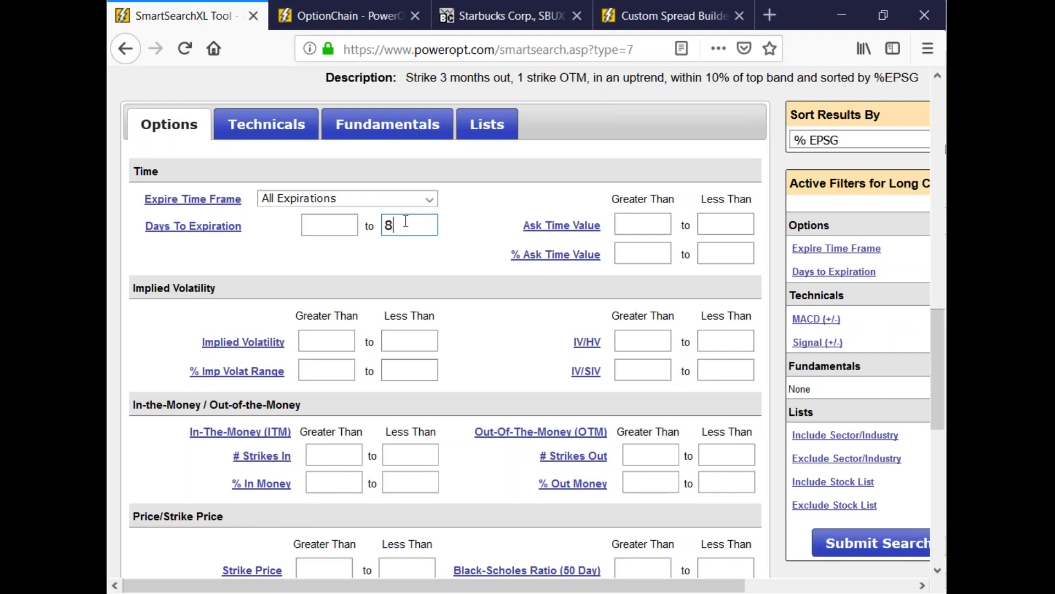
key("BackSpace")
- Set the expire time frame to February (21 days) and the option ask price to less than .30
left_click(407, 199)
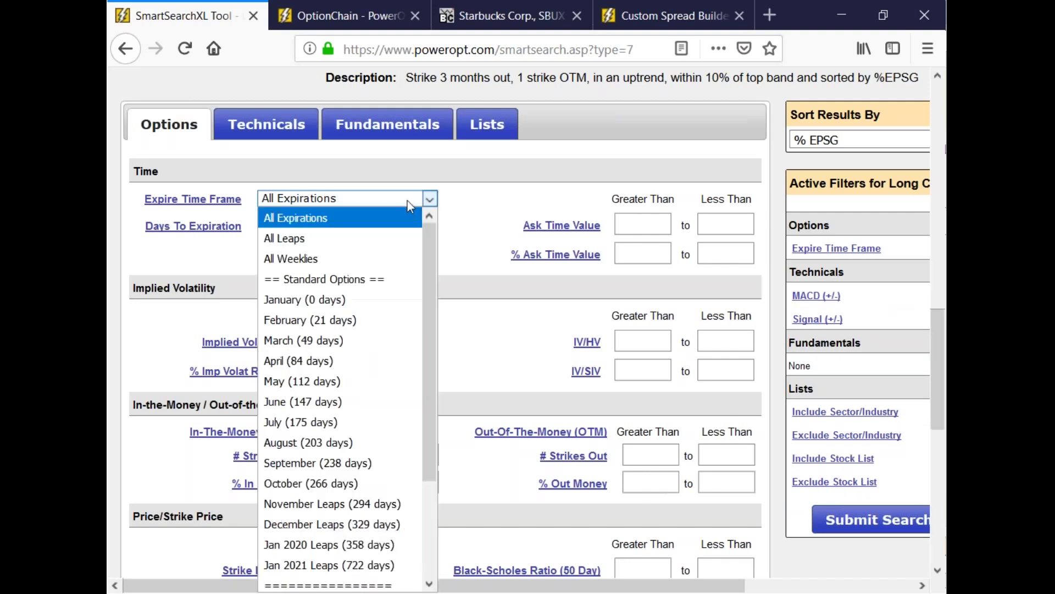
left_click(356, 321)
scroll(458, 304, "down", 5)
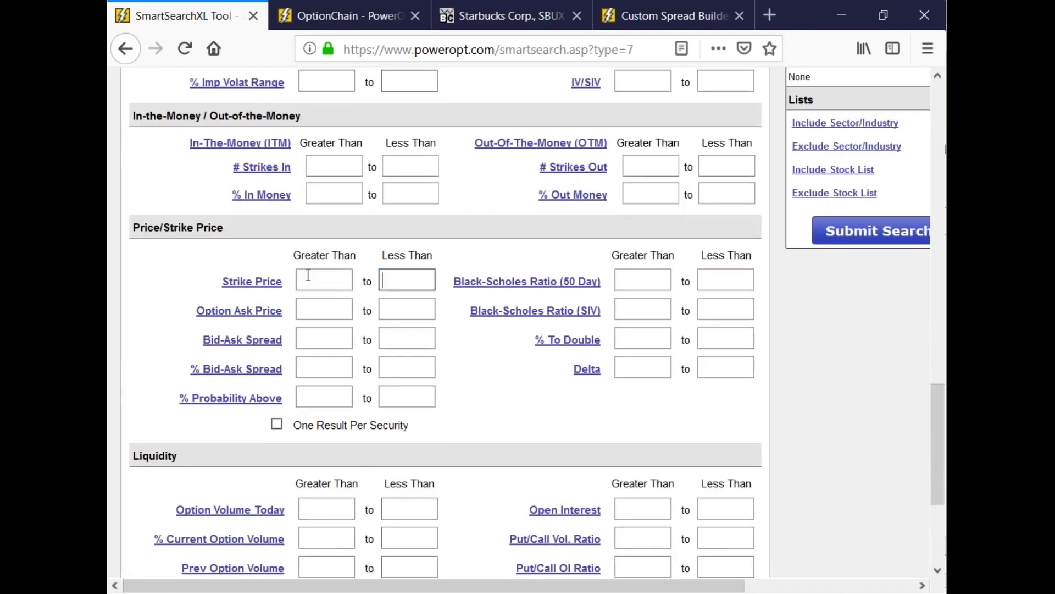
left_click(419, 287)
left_click(411, 308)
type(".30")
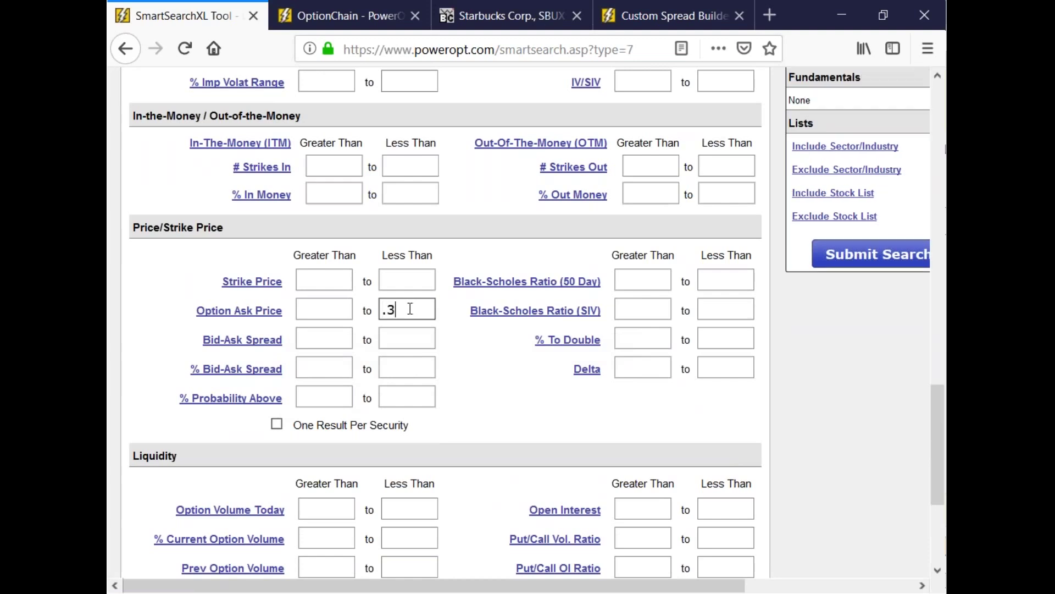
left_click(455, 352)
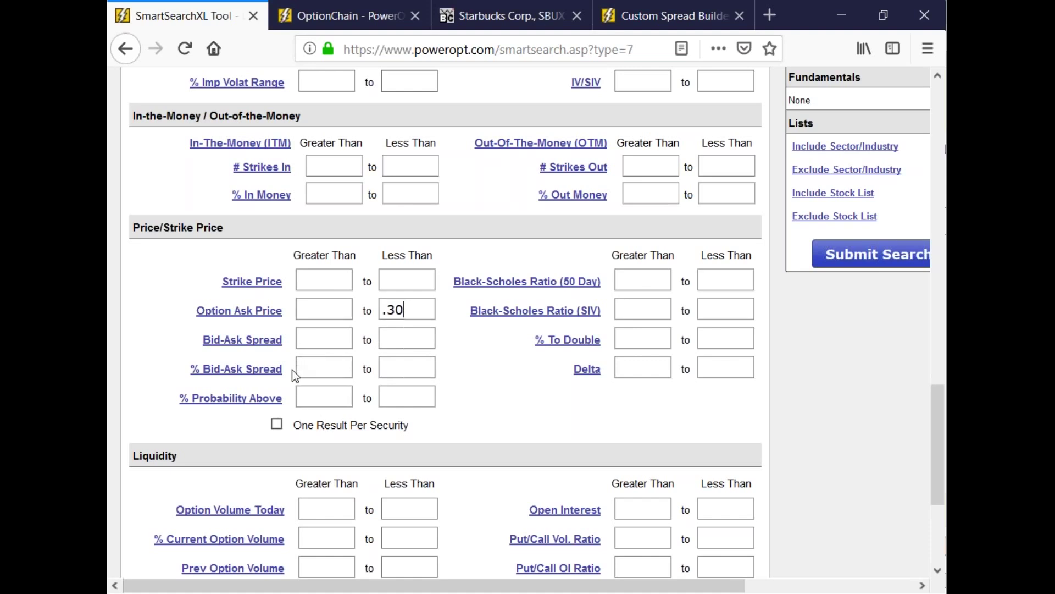
- Set the liquidity filters to option volume today greater than 0 and open interest greater than 5
scroll(293, 377, "down", 3)
left_click(319, 415)
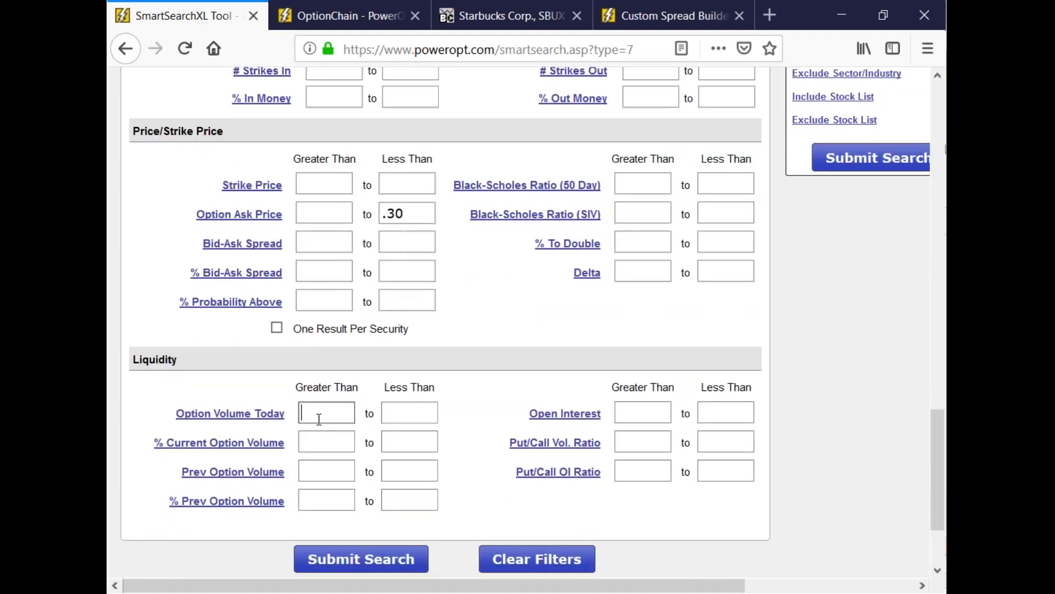
type("0")
key("Tab")
key("Tab")
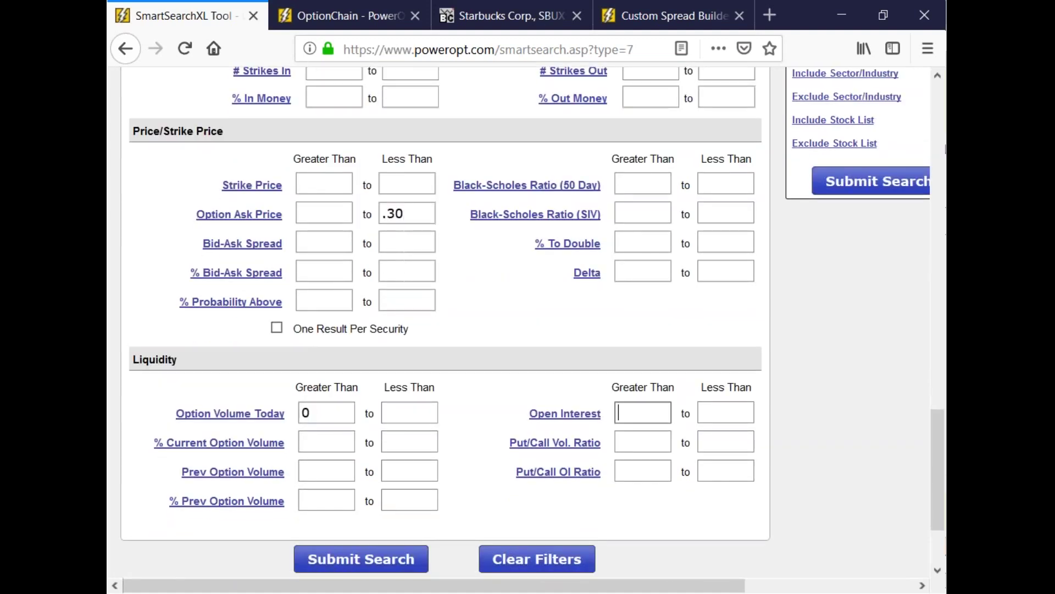
type("5")
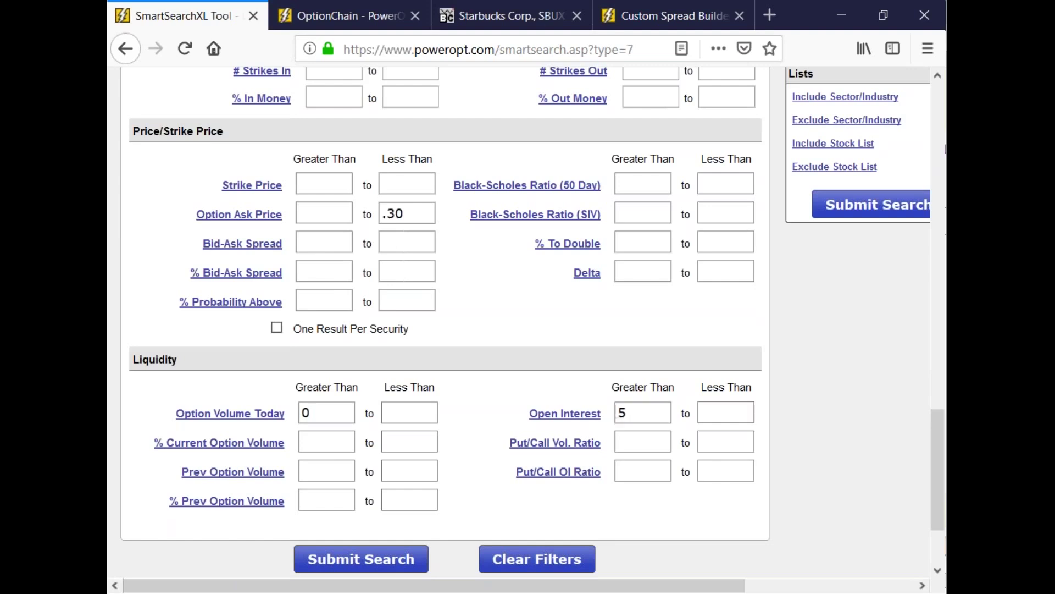
- Read the explanation of the % Bid-Ask Spread filter and highlight the upper limit of the option ask price
scroll(450, 324, "up", 3)
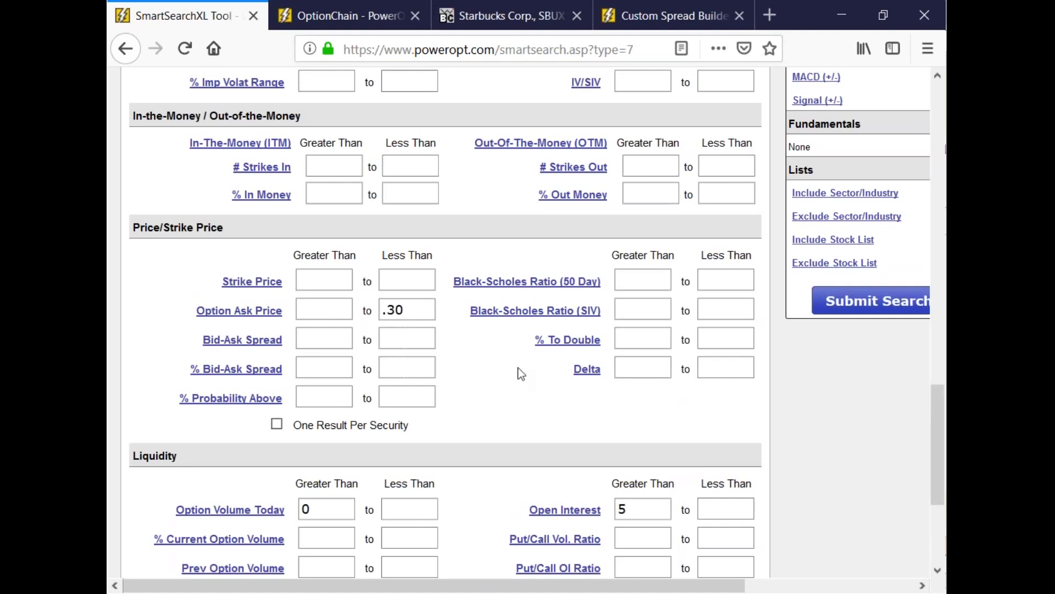
scroll(514, 374, "down", 3)
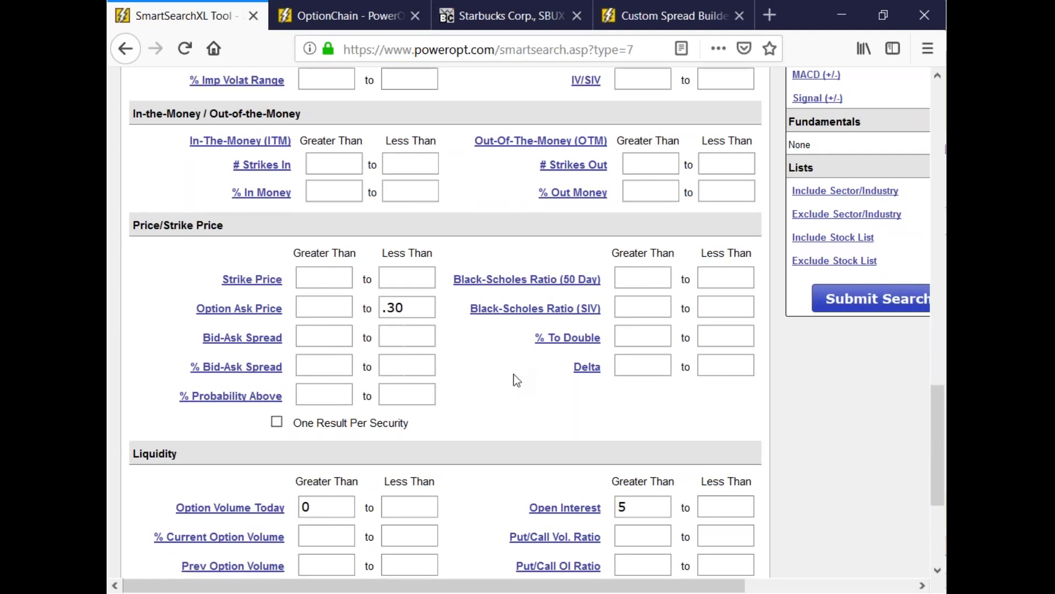
left_click(406, 268)
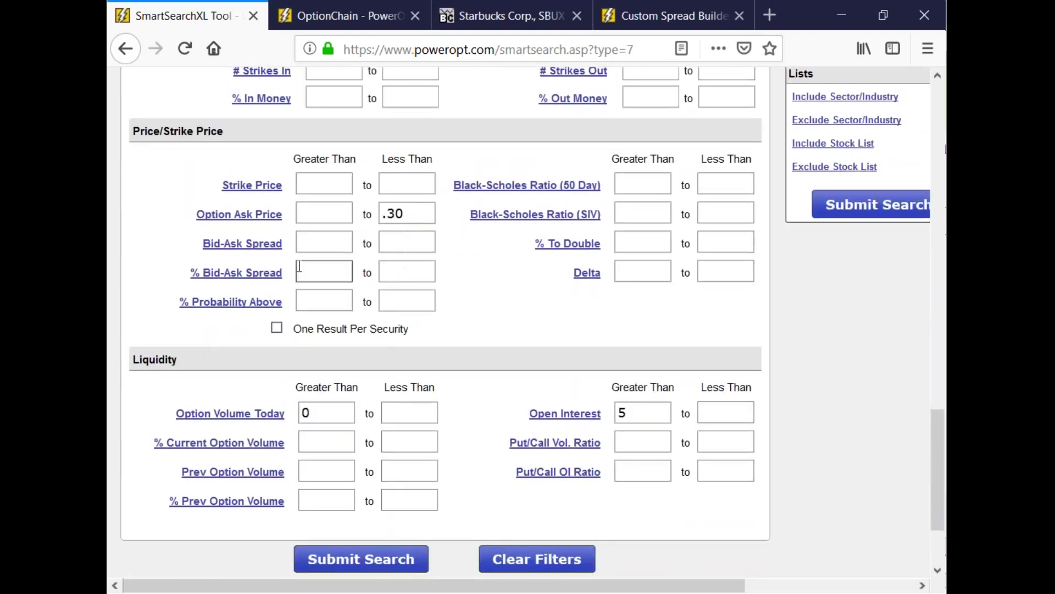
mouse_move(262, 281)
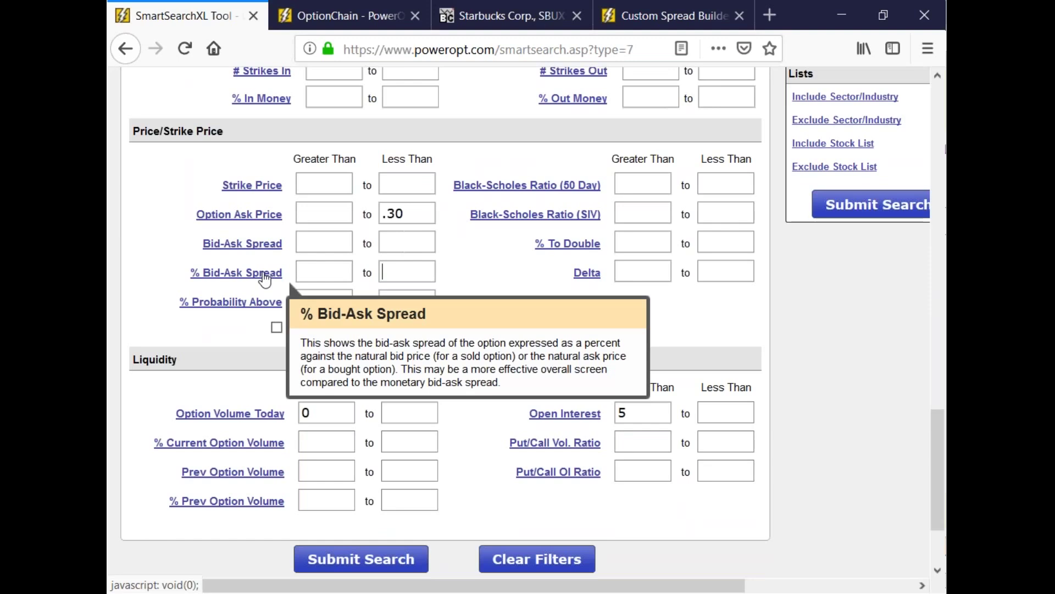
left_click_drag(410, 213, 365, 206)
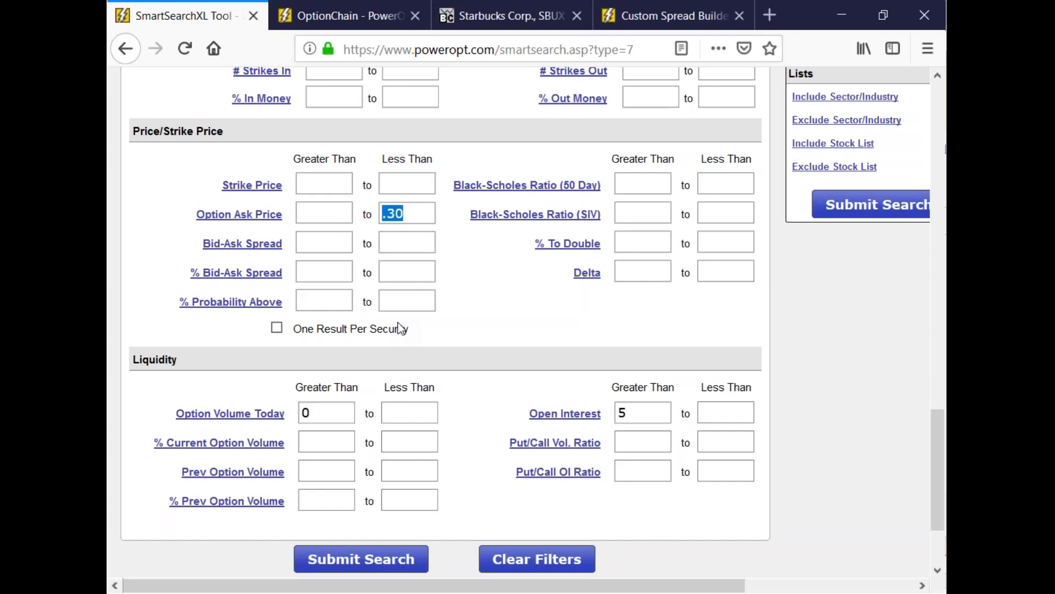
left_click(337, 214)
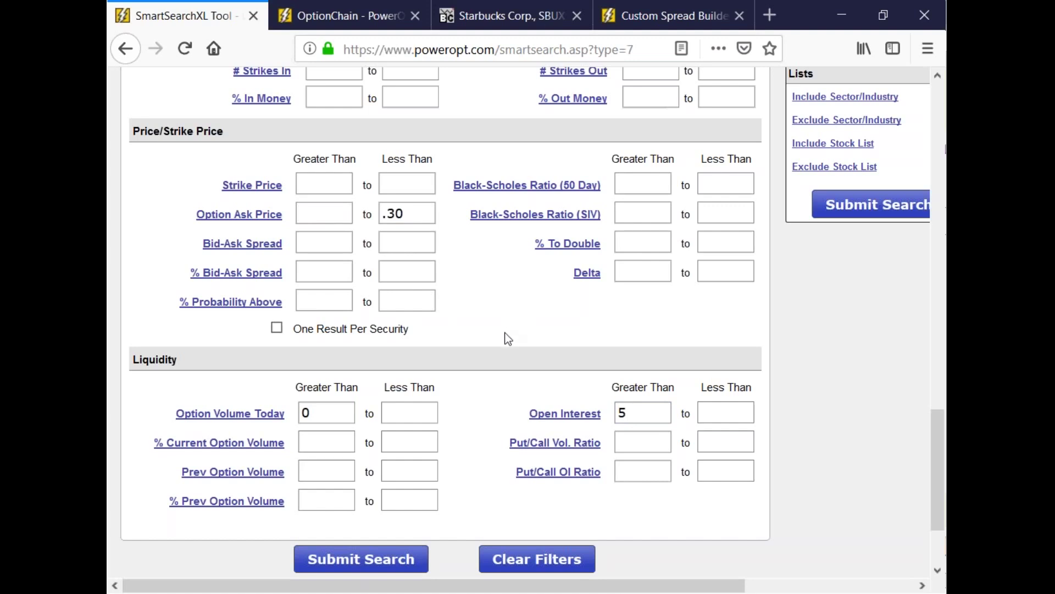
scroll(506, 341, "up", 3)
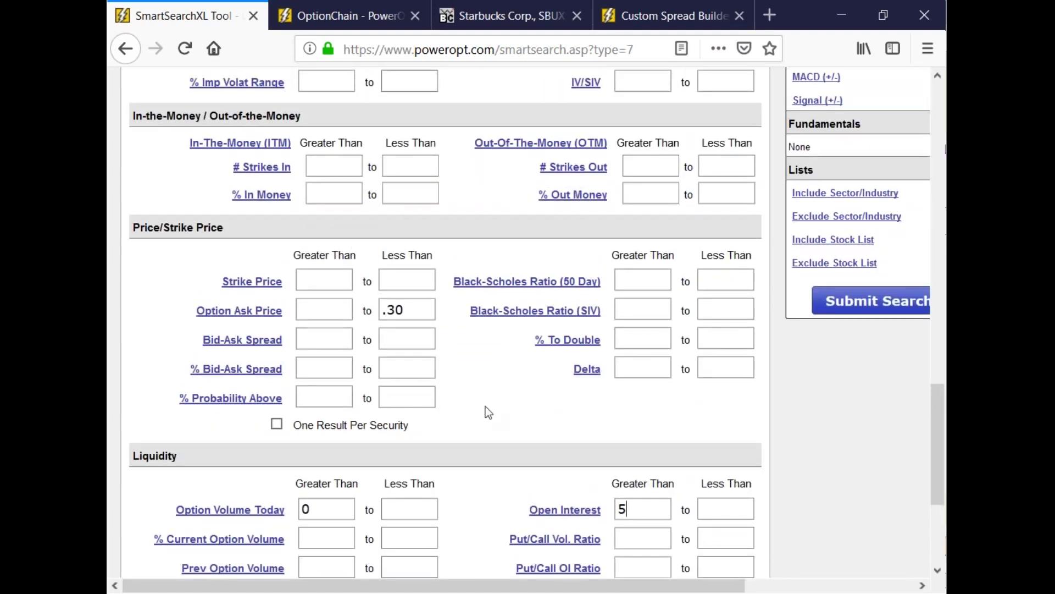
scroll(485, 407, "up", 3)
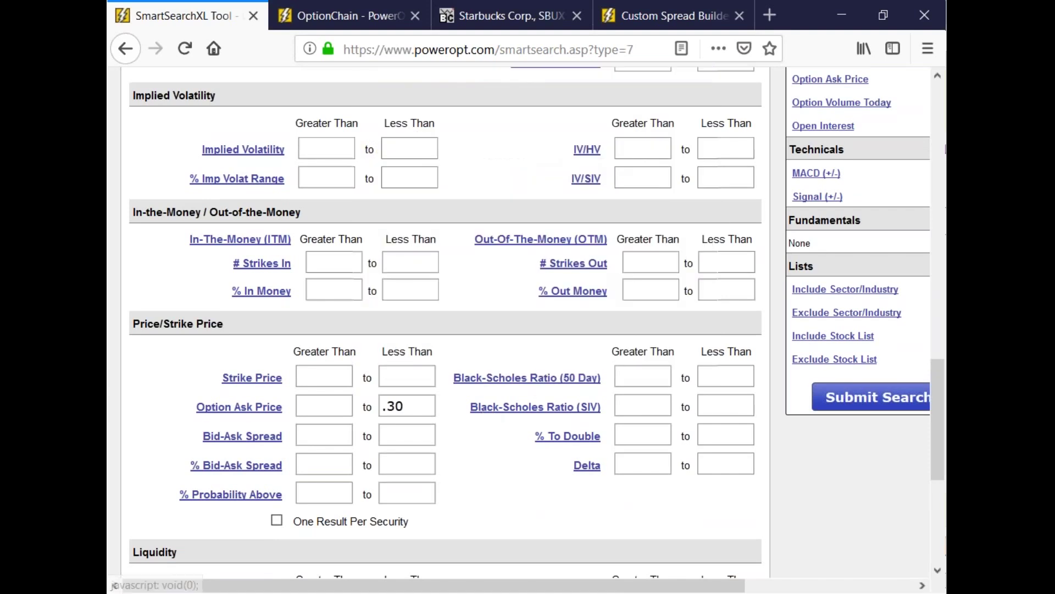
left_click(672, 294)
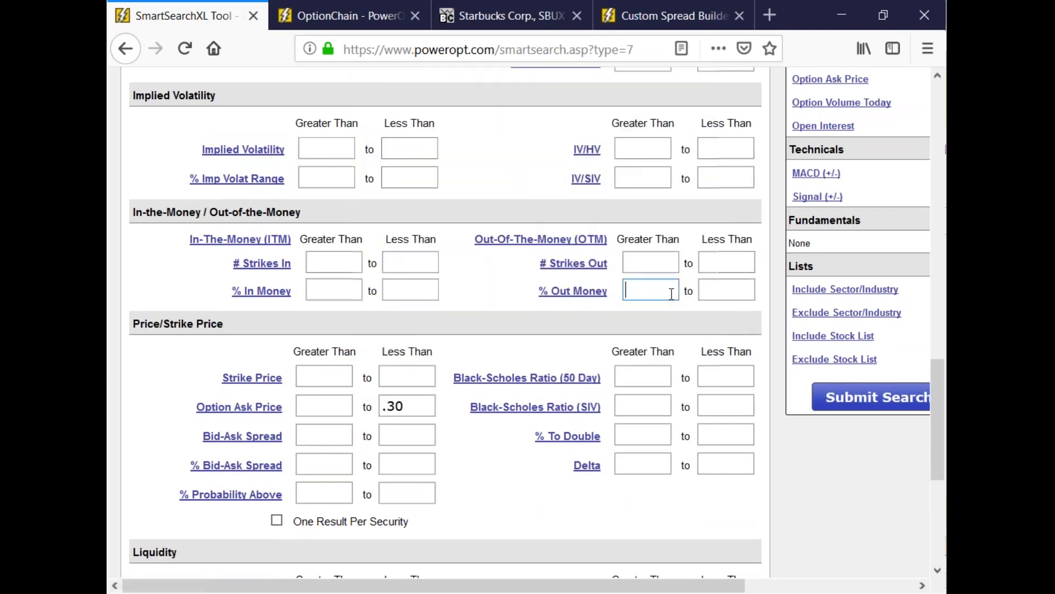
type("25")
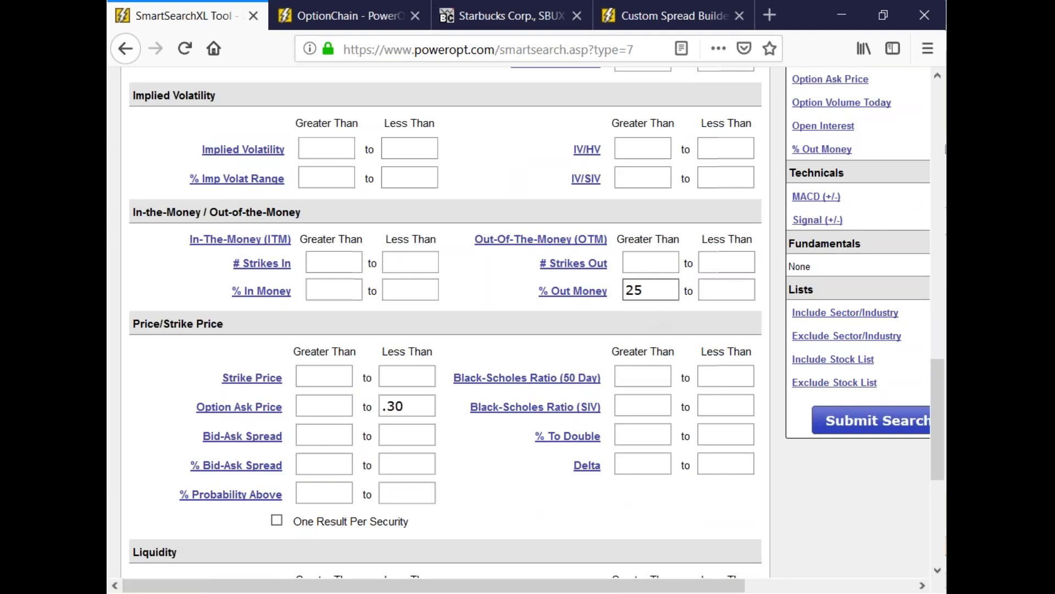
key("BackSpace")
key("BackSpace")
- Limit % Out Money to less than 25, run the Long Call search and show the list of matching options
left_click(722, 291)
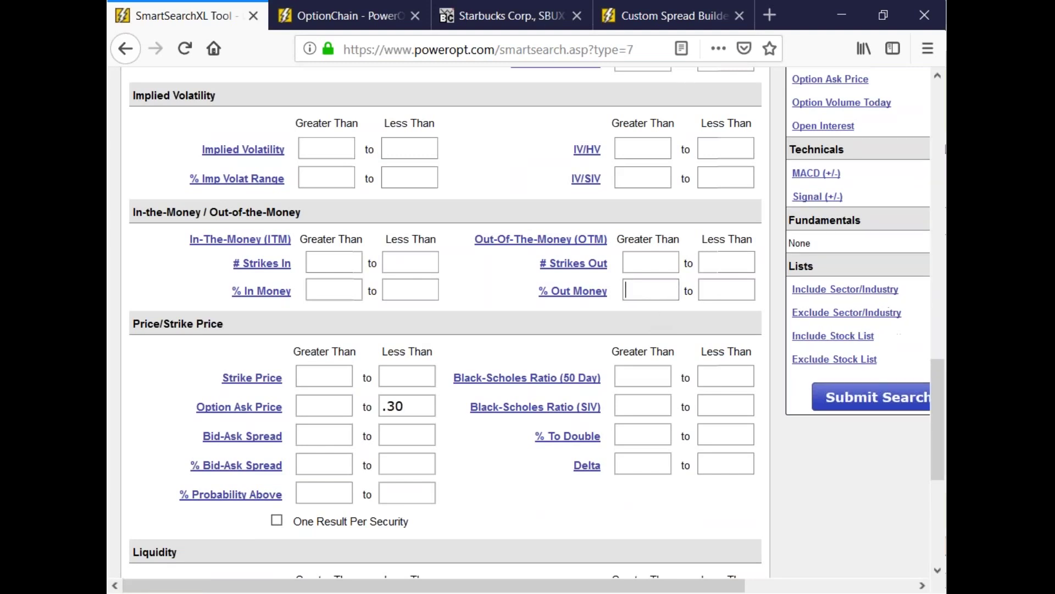
type("25")
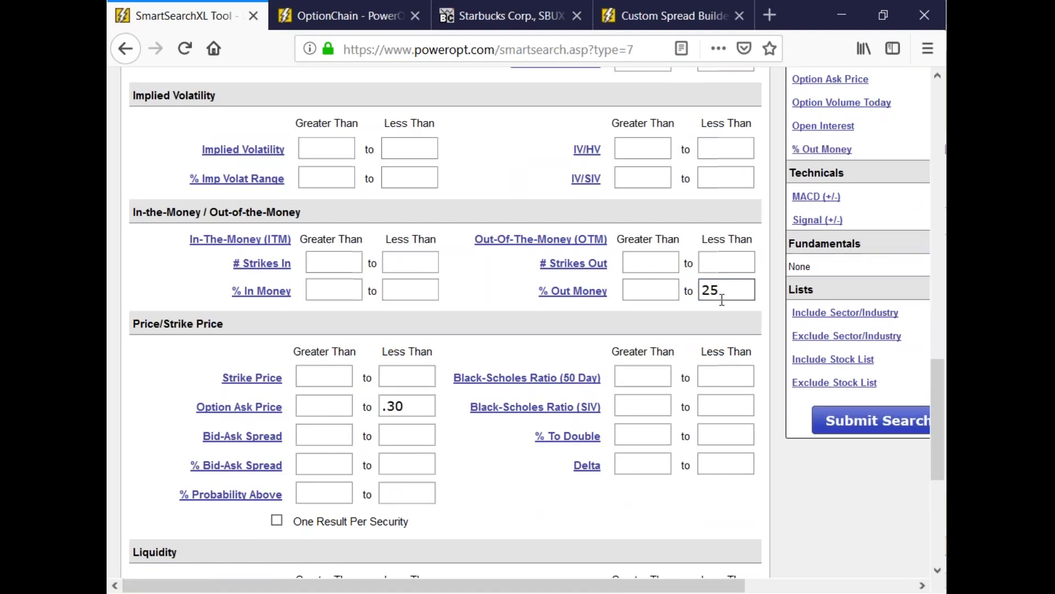
left_click(886, 427)
mouse_move(553, 410)
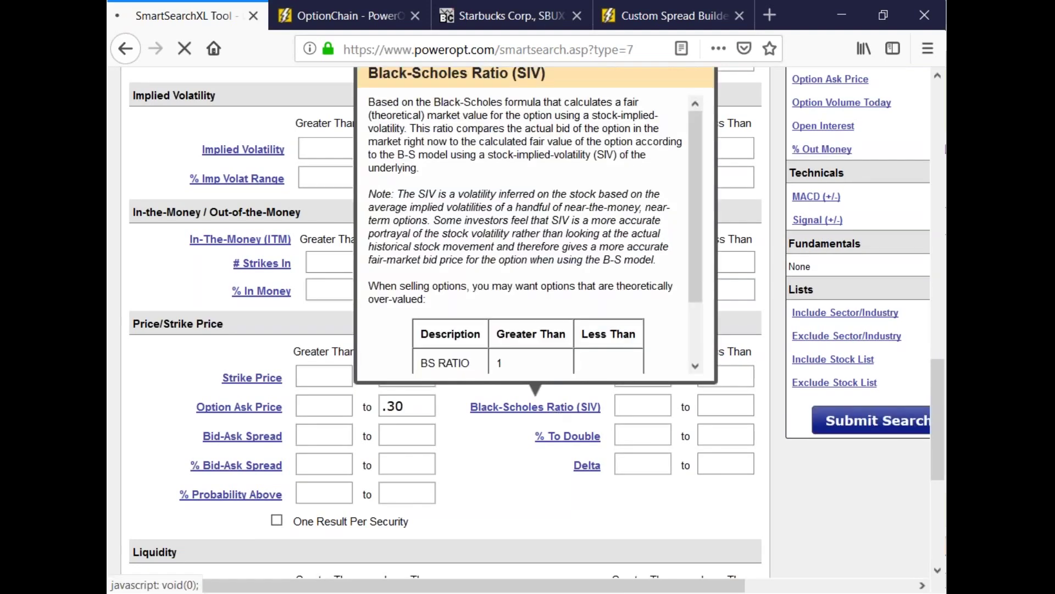
scroll(247, 274, "down", 5)
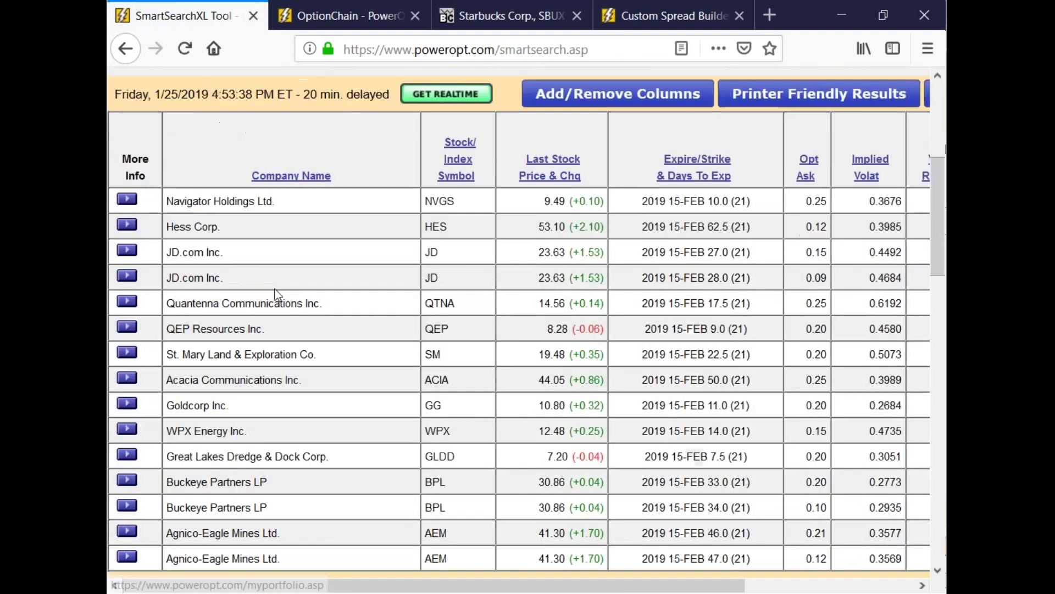
- Compare the stock price, strike and option ask of the Navigator Holdings and Hess Corp. calls in the search results
scroll(280, 296, "down", 3)
scroll(301, 299, "up", 3)
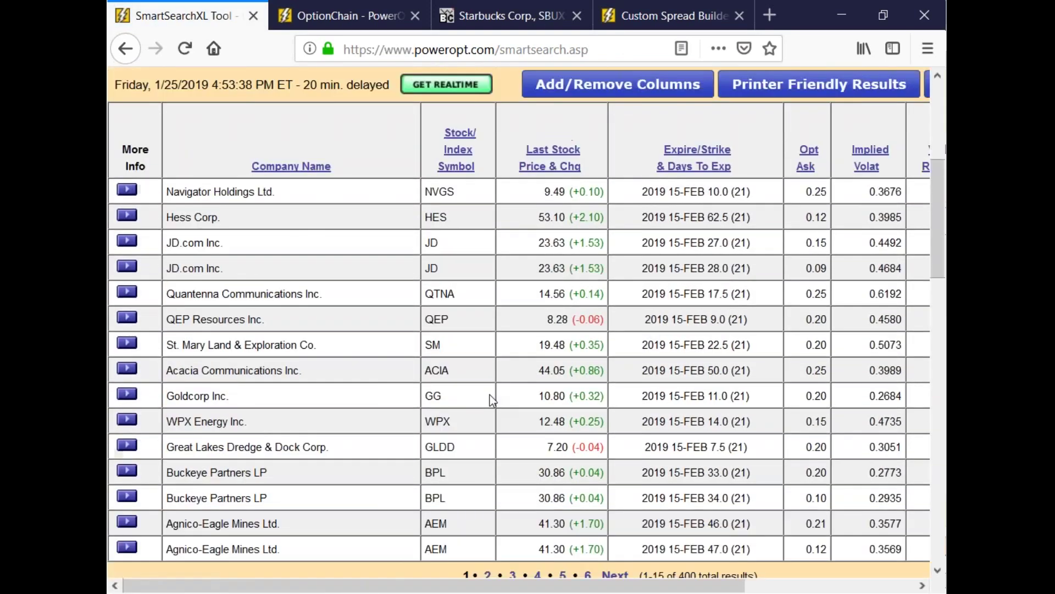
left_click_drag(434, 204, 603, 227)
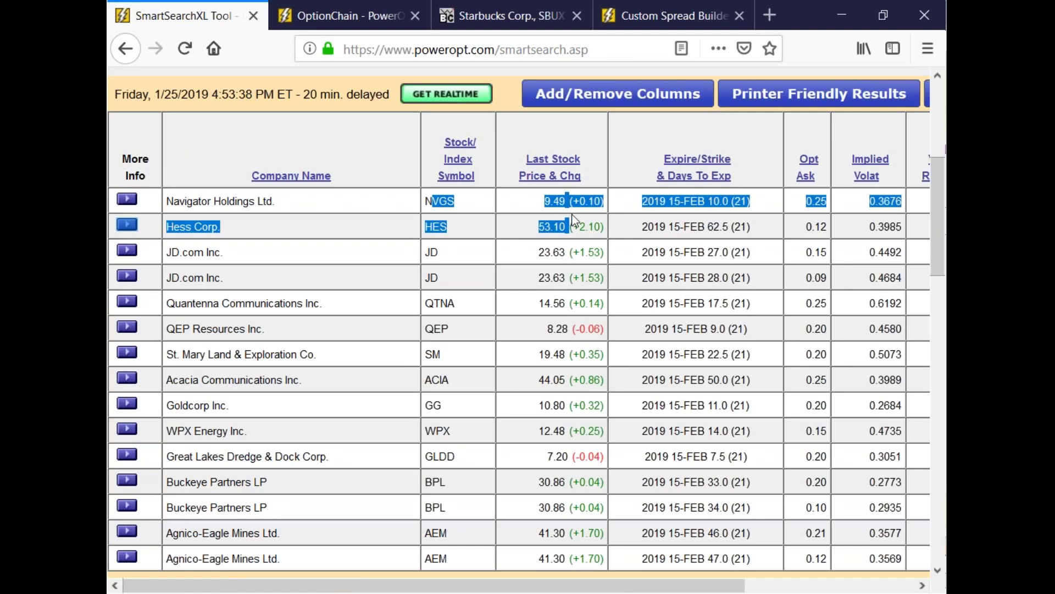
left_click(741, 198)
left_click_drag(709, 200, 751, 202)
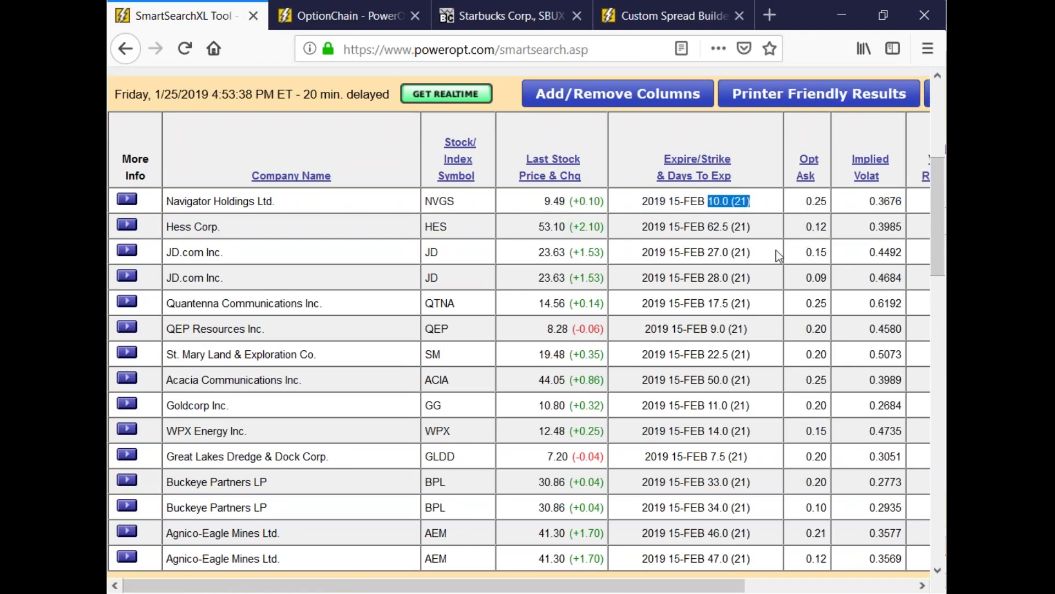
left_click_drag(537, 228, 566, 228)
left_click(716, 247)
double_click(718, 226)
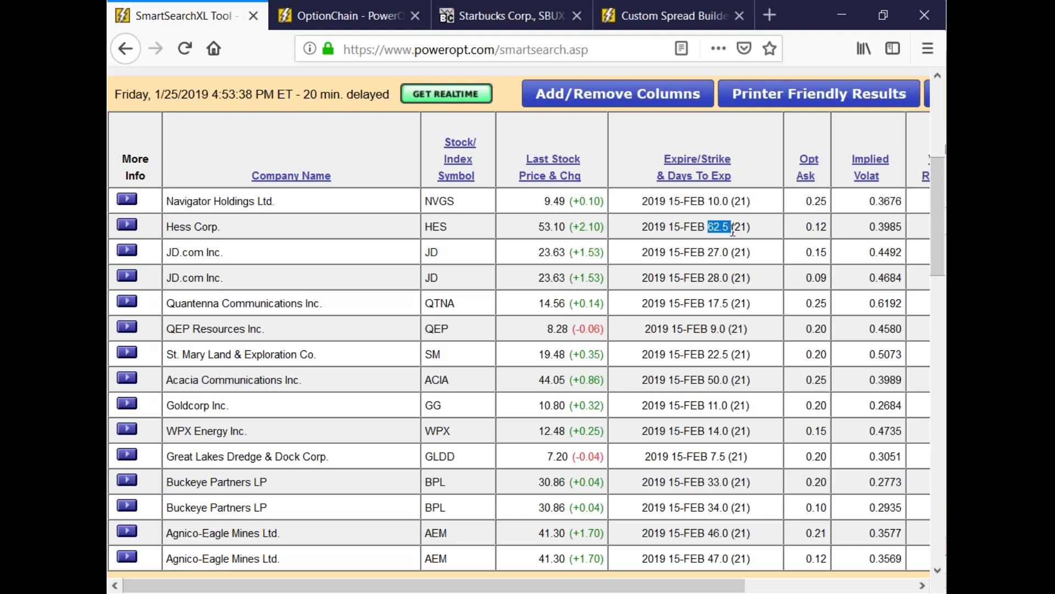
double_click(816, 227)
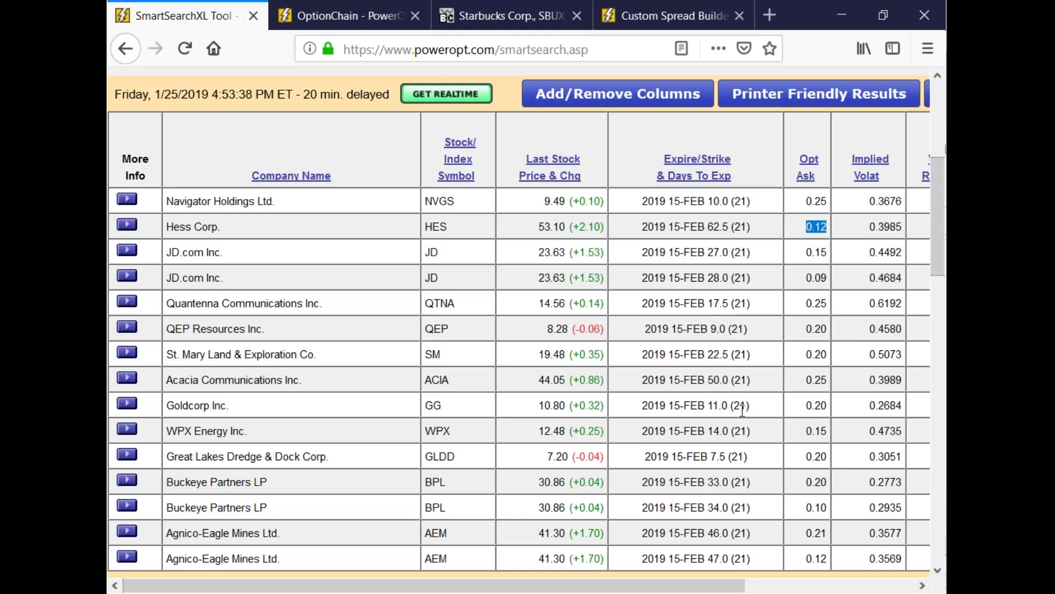
- Highlight the strikes and days to expiration of the JD.com and Acacia Communications calls
left_click_drag(708, 252, 739, 275)
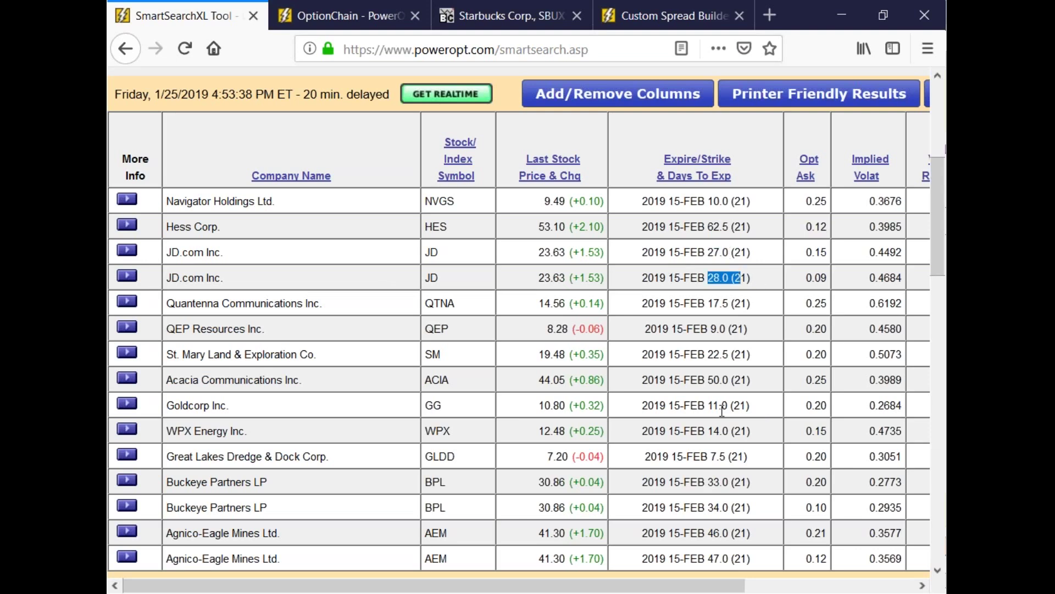
scroll(739, 273, "down", 3)
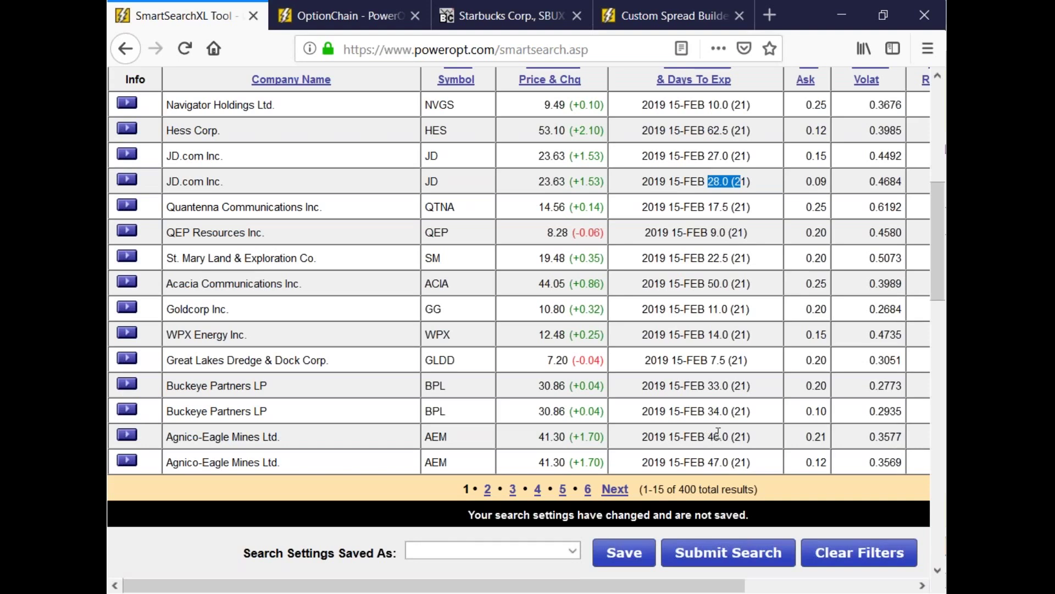
left_click(707, 289)
left_click_drag(707, 287, 751, 286)
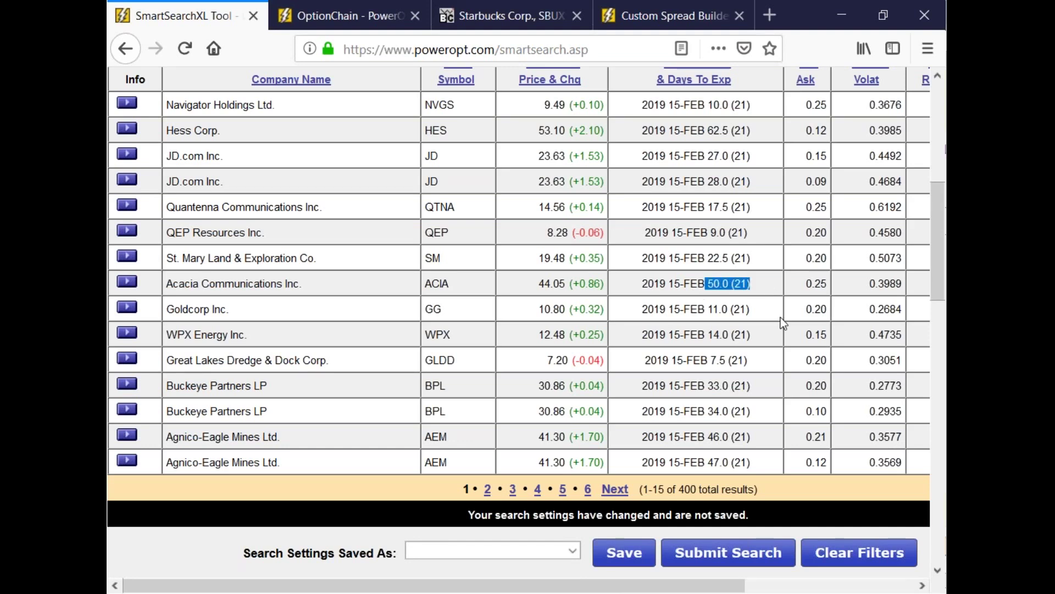
- Review the option ask price, % Out Money and liquidity limits set for the Long Call search
scroll(780, 318, "down", 15)
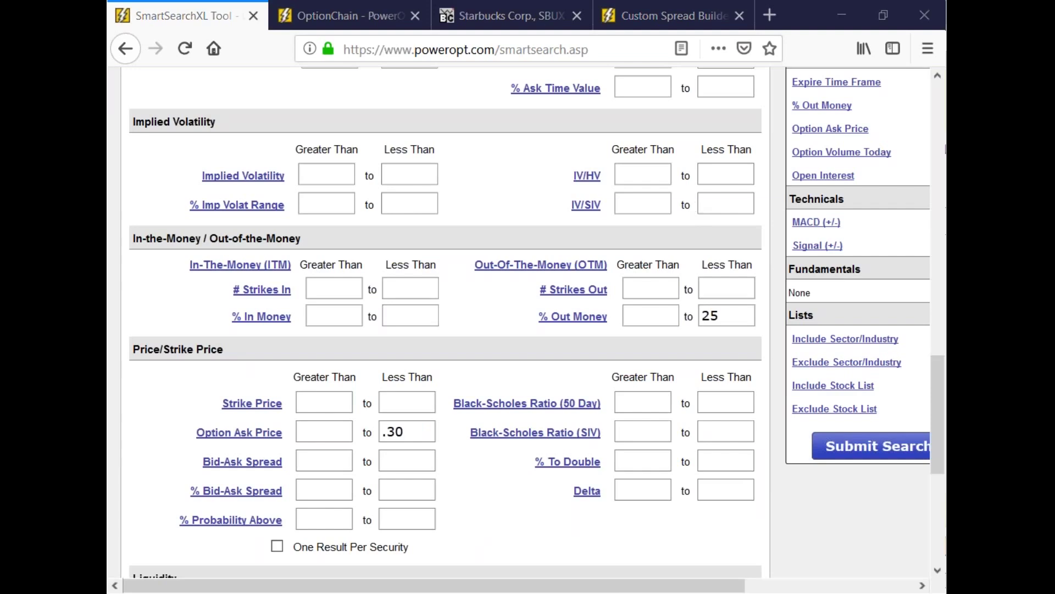
double_click(418, 431)
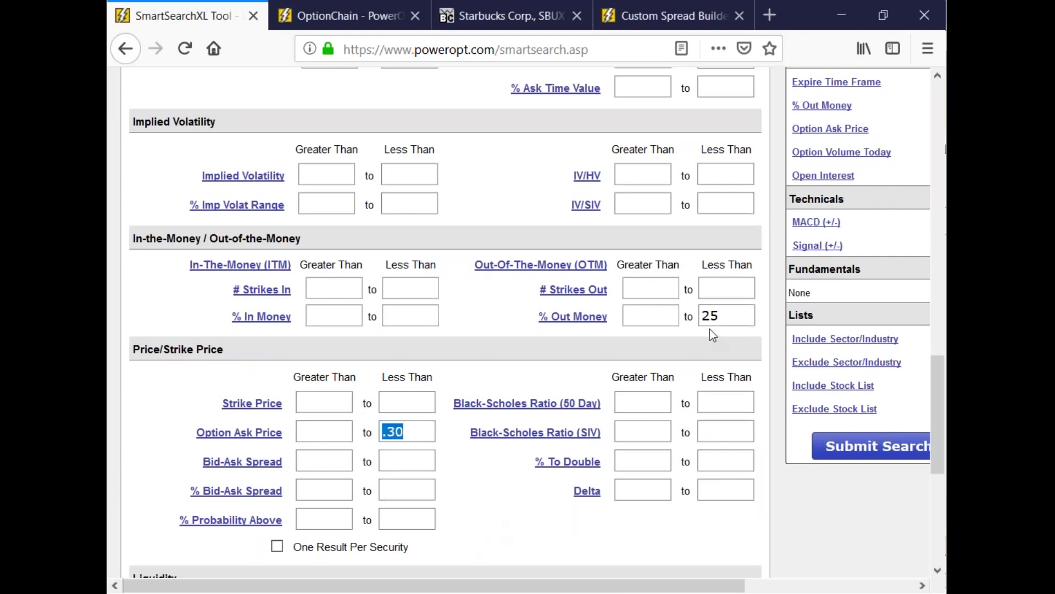
scroll(710, 329, "down", 5)
left_click(638, 342)
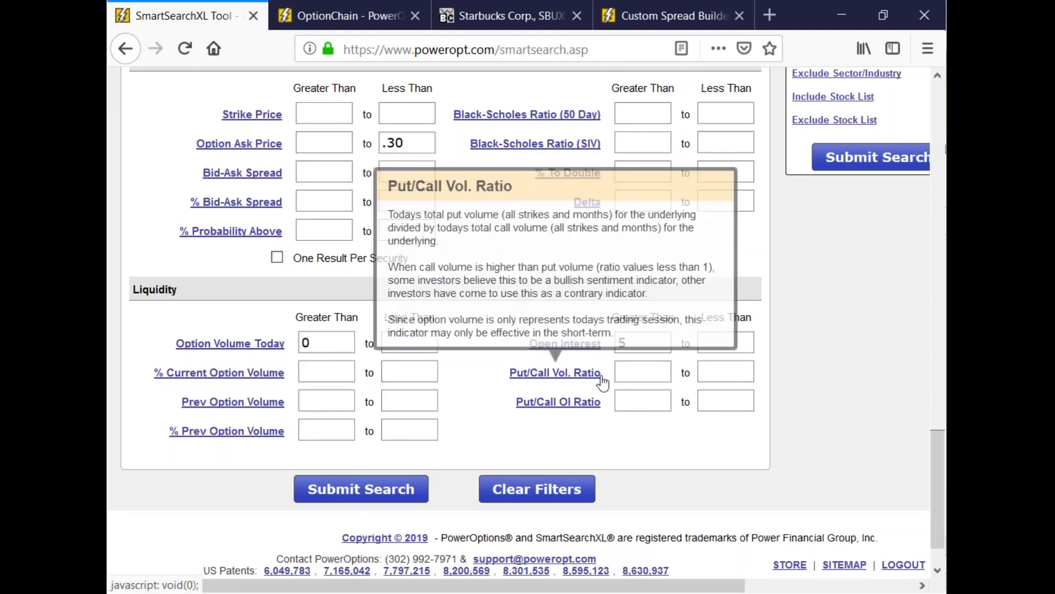
scroll(566, 374, "up", 5)
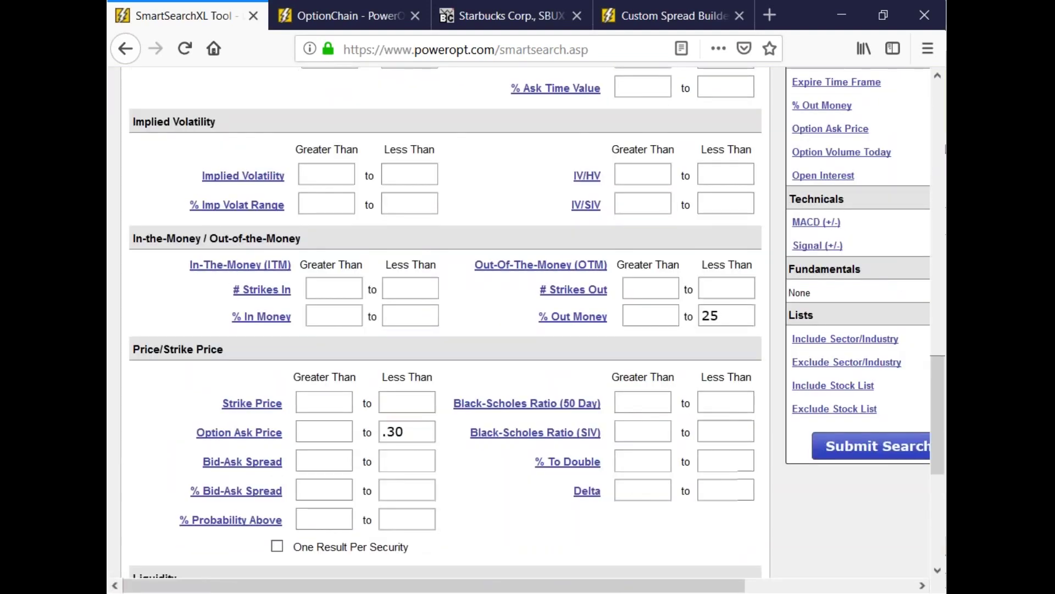
left_click(643, 402)
left_click(648, 374)
scroll(490, 222, "up", 4)
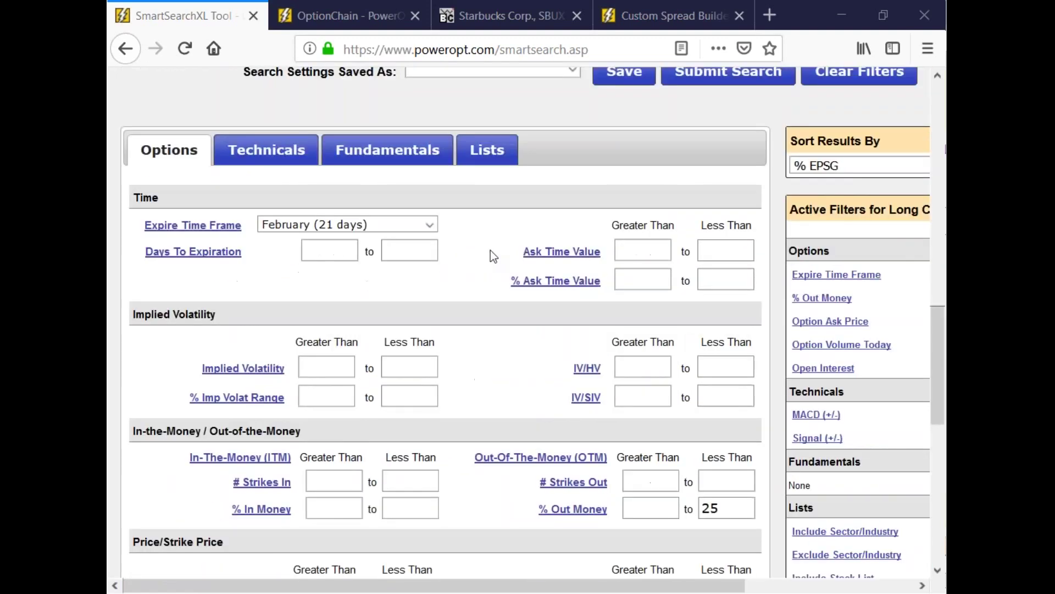
- Filter the search to companies with an earnings date between now and expiration
left_click(388, 150)
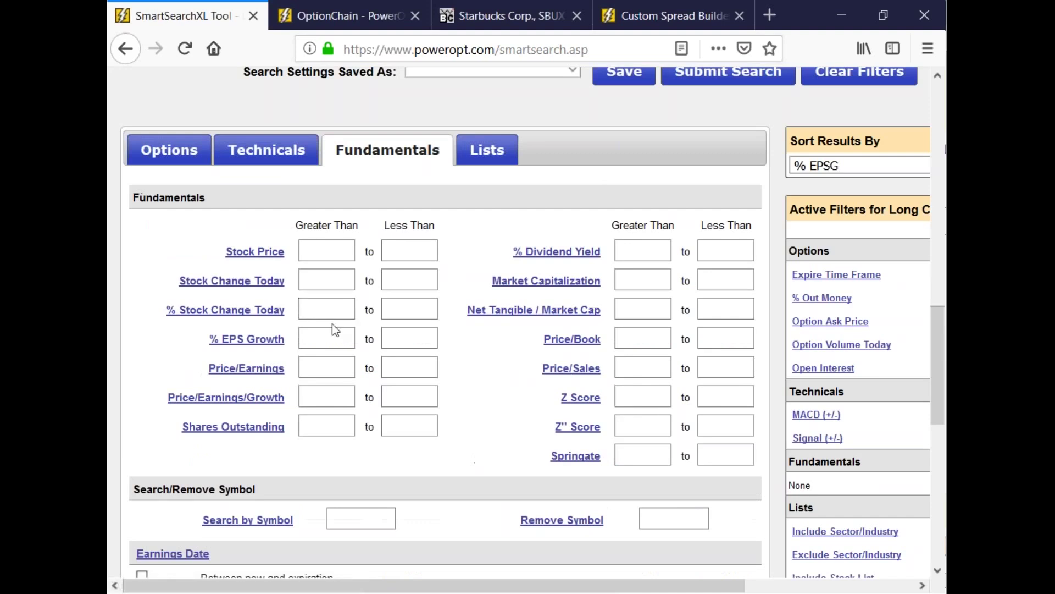
scroll(332, 323, "down", 5)
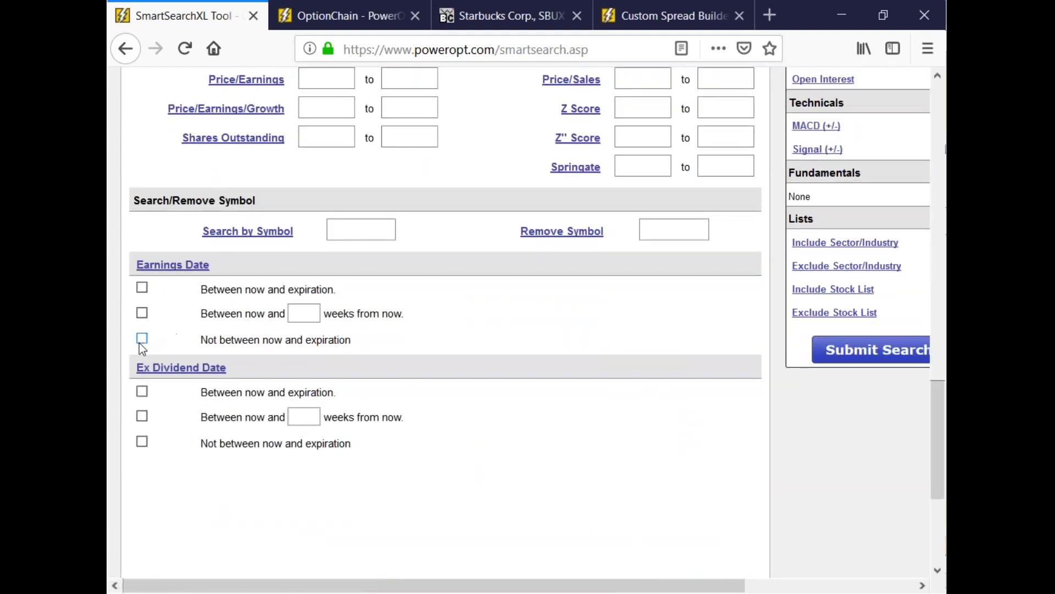
left_click(141, 288)
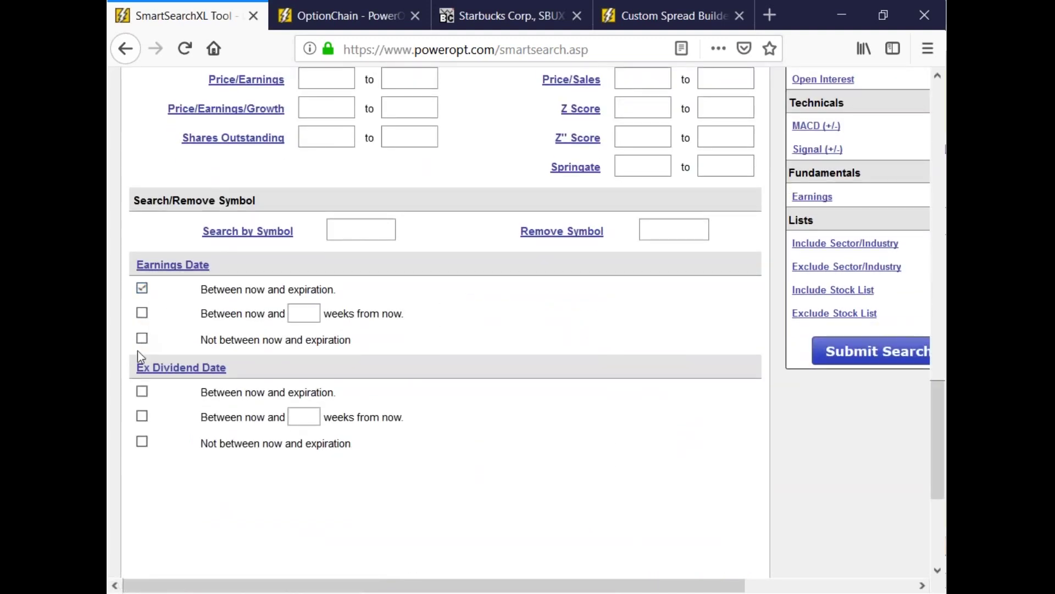
left_click(142, 340)
left_click(142, 288)
scroll(219, 194, "up", 1)
scroll(227, 182, "up", 5)
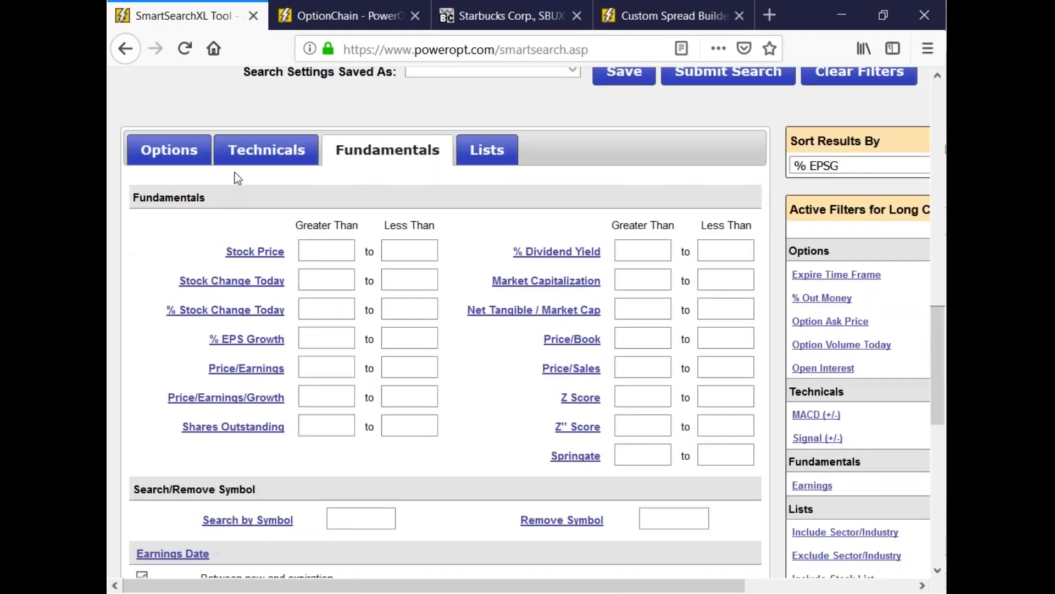
- Highlight the first Agnico-Eagle Mines call's price and strike, set % Out Money to less than 15 and rerun the search
left_click(170, 147)
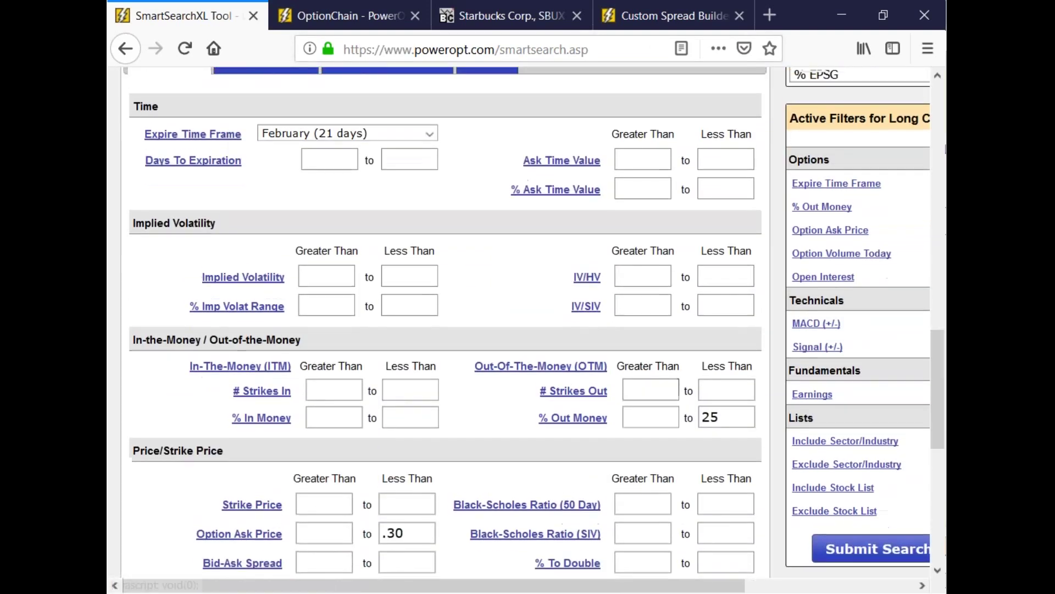
scroll(376, 242, "up", 7)
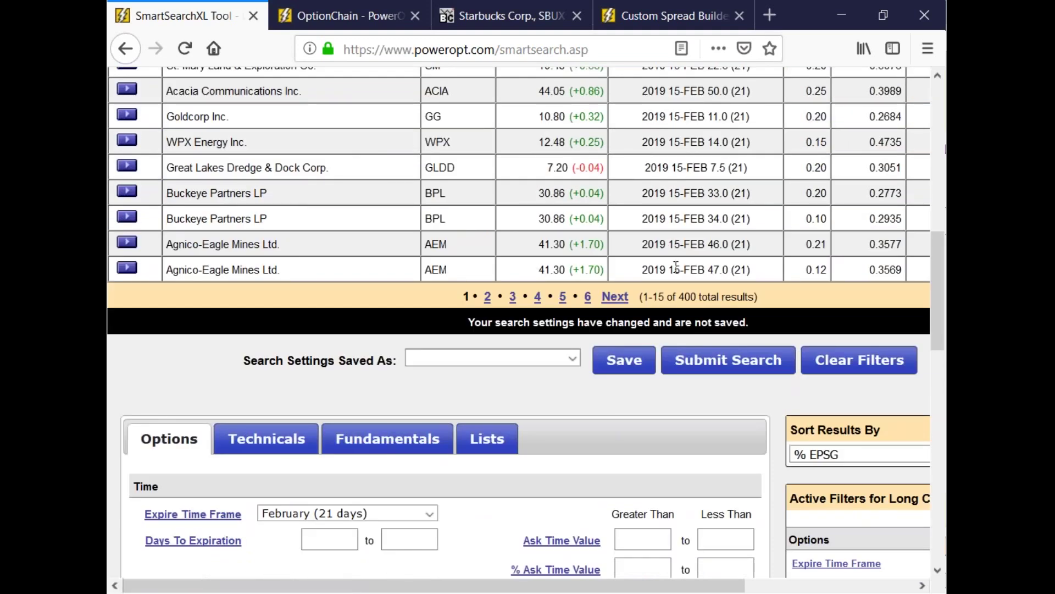
left_click_drag(539, 244, 740, 263)
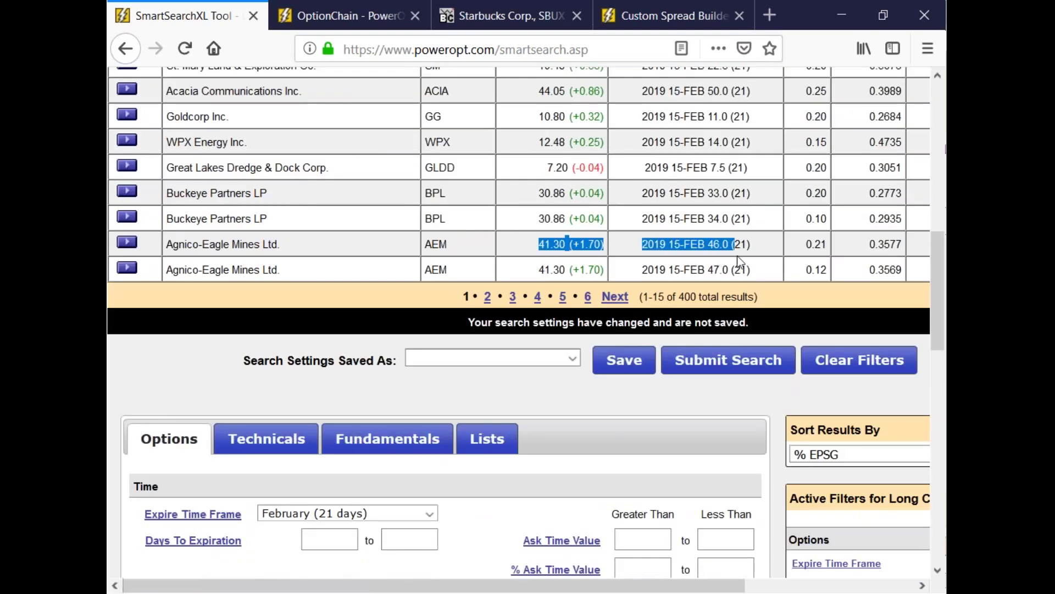
scroll(666, 275, "down", 9)
left_click(727, 311)
key("BackSpace")
key("BackSpace")
type("15")
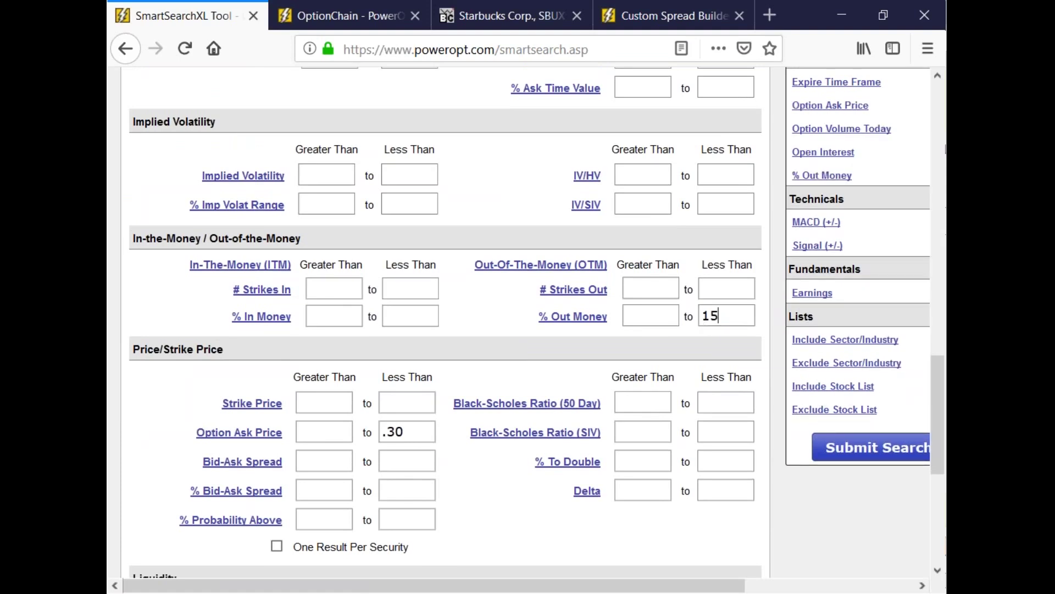
left_click(883, 455)
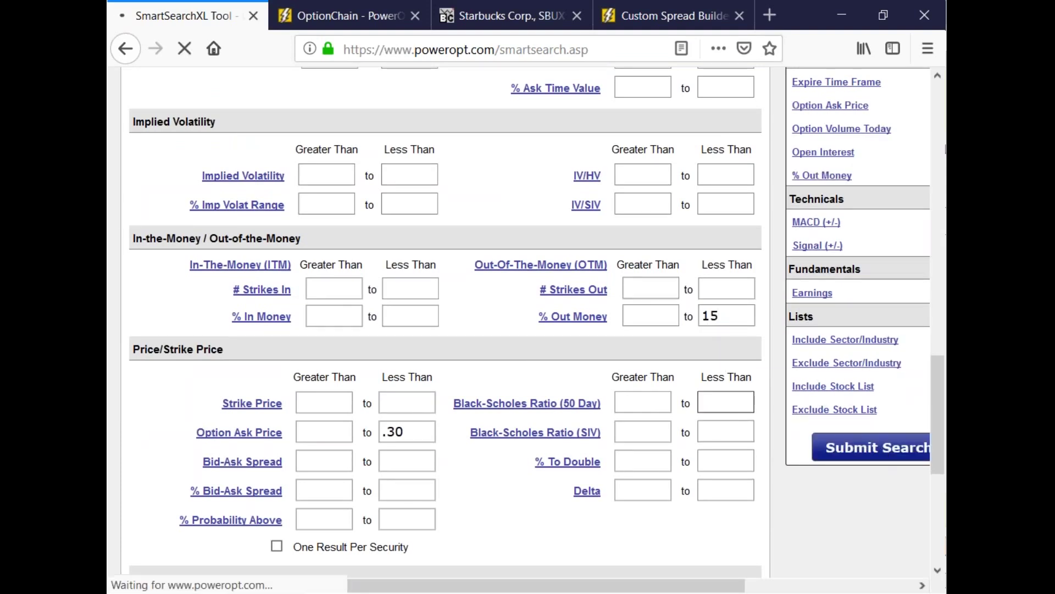
- Examine the total result count and the price and strike data for Deutsche Bank, American Intl. Group and Harmony Gold Mining
scroll(702, 381, "down", 8)
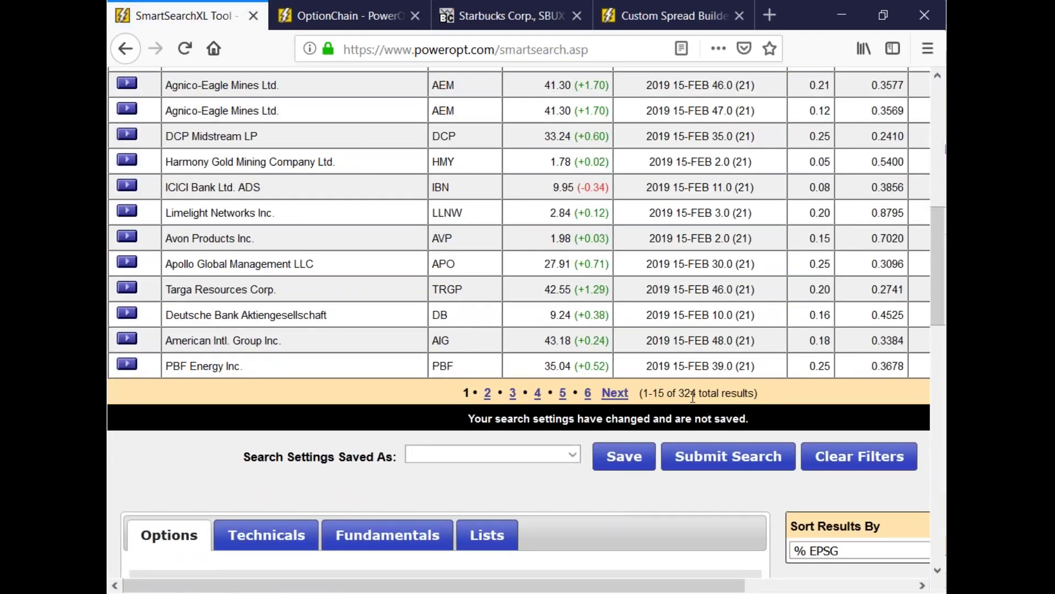
left_click_drag(679, 393, 708, 396)
left_click_drag(552, 314, 715, 335)
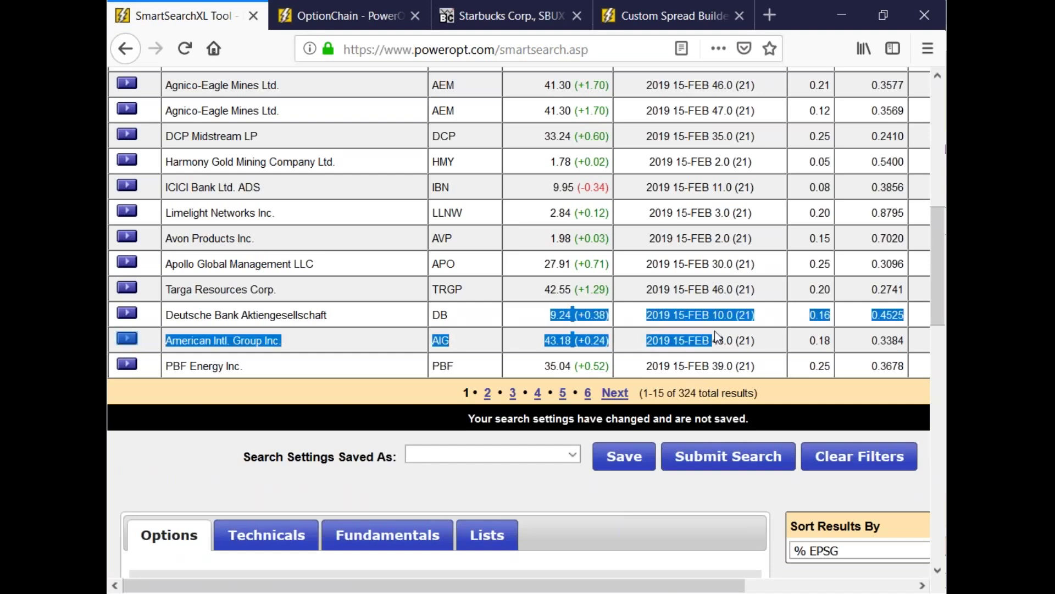
scroll(714, 330, "up", 4)
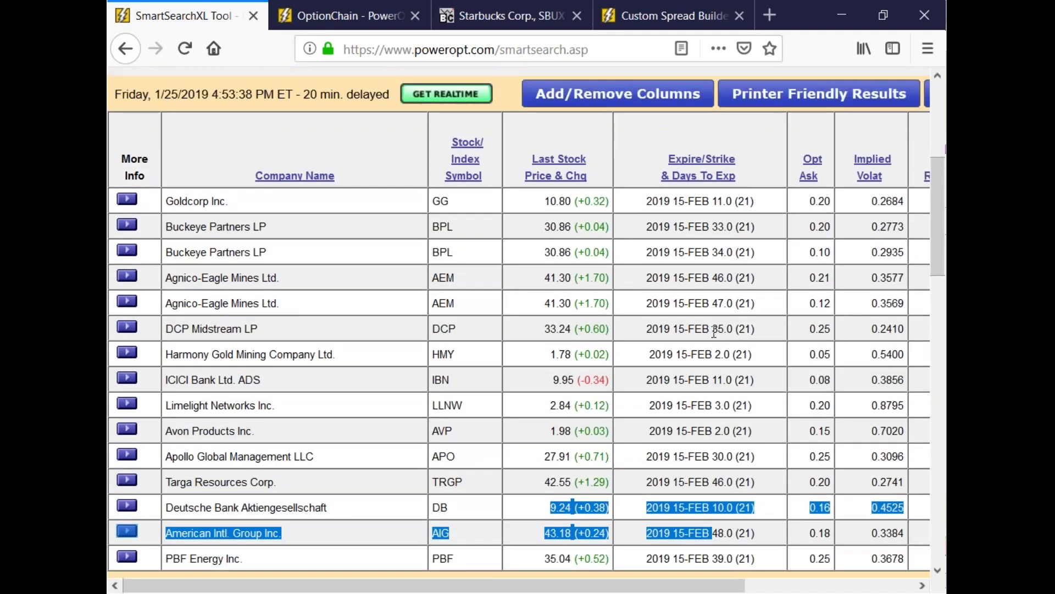
left_click_drag(544, 355, 652, 361)
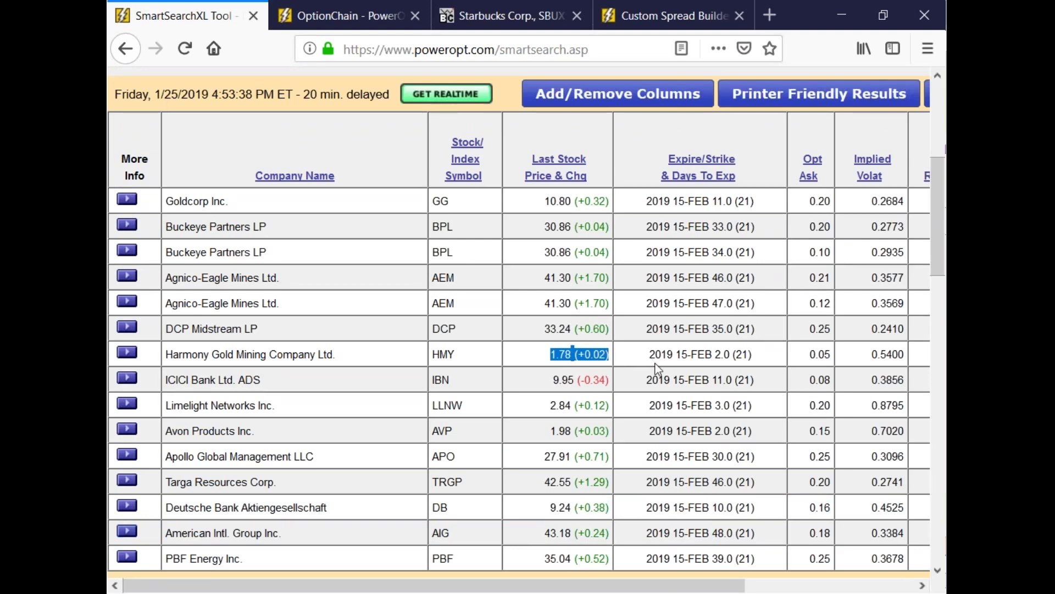
- Limit the stock price to greater than 15, rerun the Long Call search and highlight the total number of results
scroll(655, 364, "down", 8)
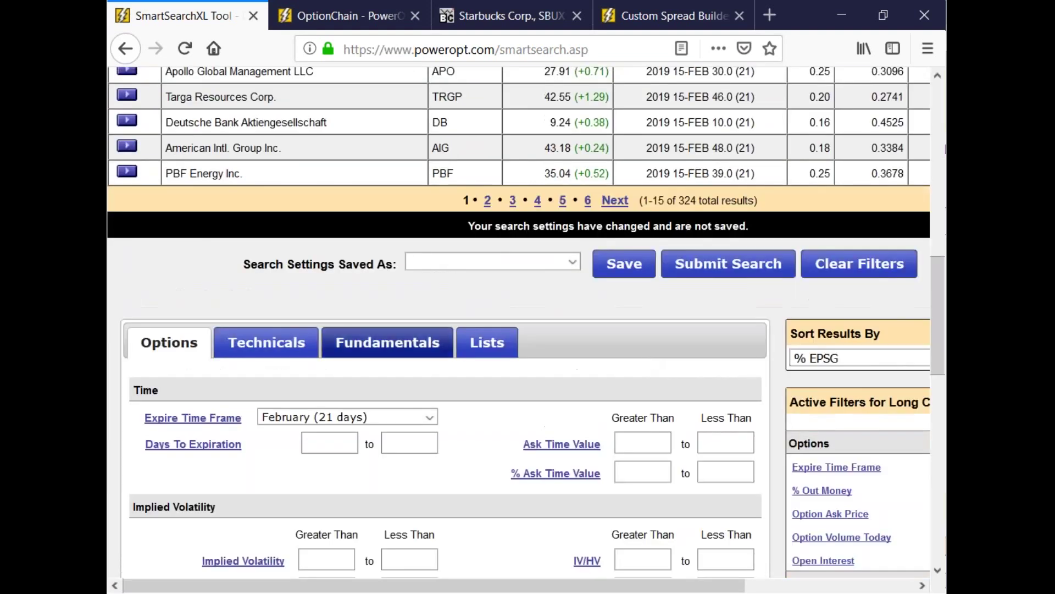
left_click(388, 342)
left_click(332, 450)
type("15")
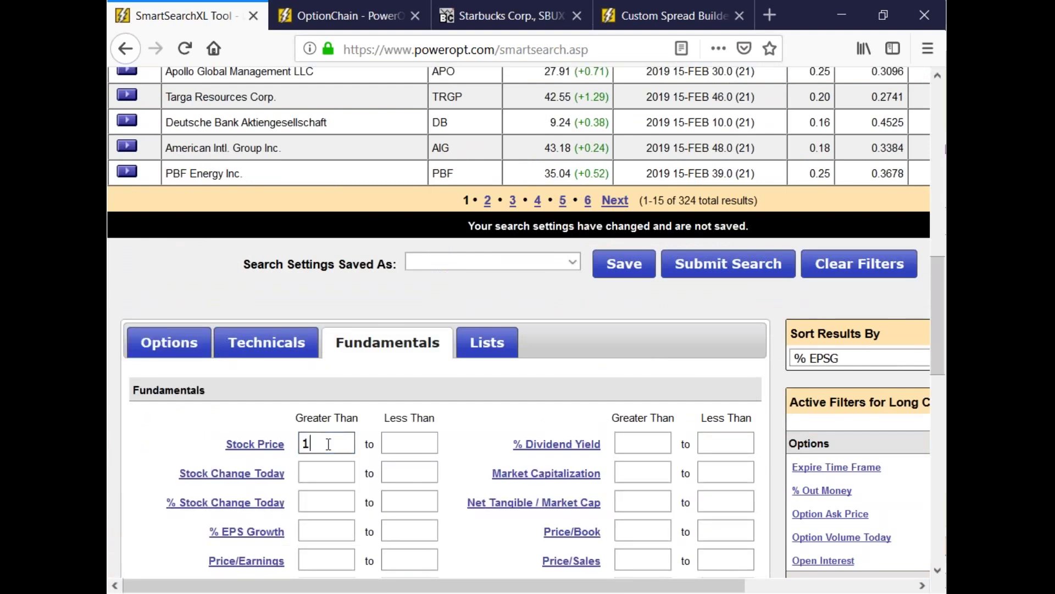
left_click(728, 264)
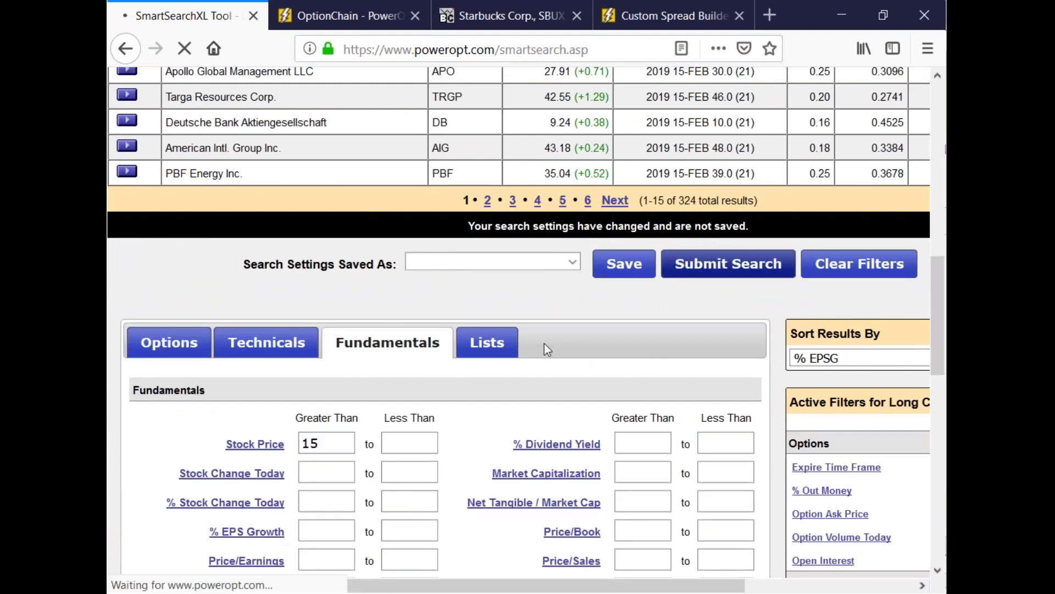
scroll(533, 325, "down", 8)
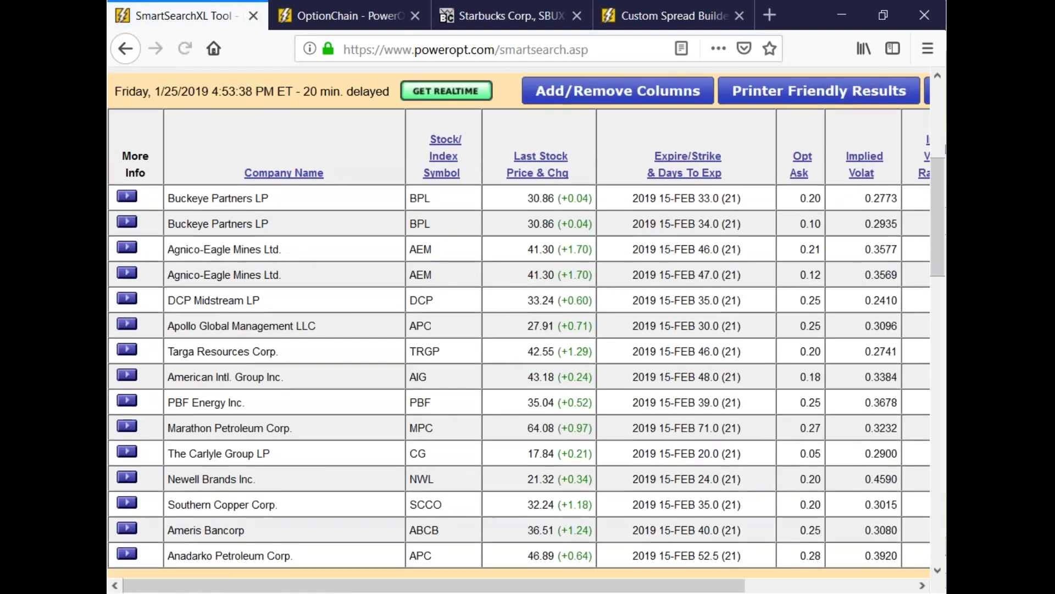
left_click_drag(673, 393, 732, 392)
scroll(727, 263, "up", 3)
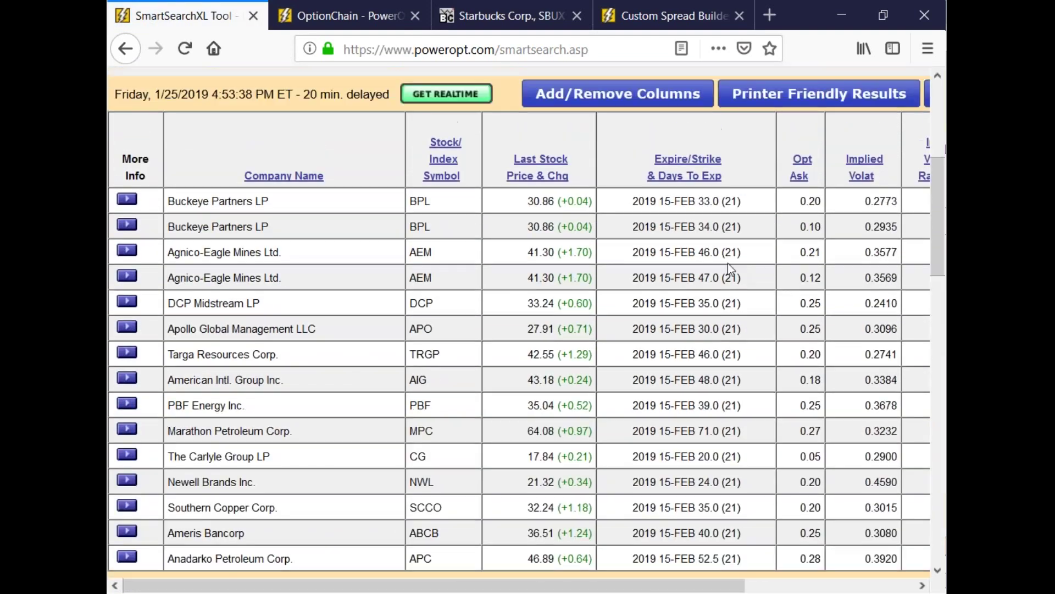
- Recheck the expiration, option ask price, option volume and open interest filters used for the Long Call search
scroll(727, 264, "down", 10)
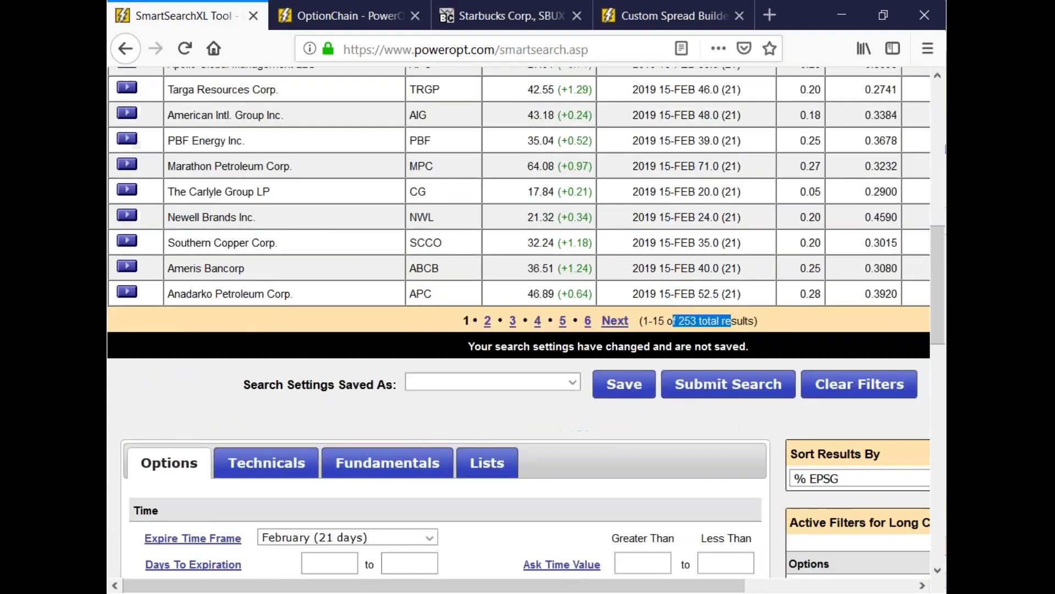
scroll(720, 279, "down", 4)
scroll(384, 135, "up", 4)
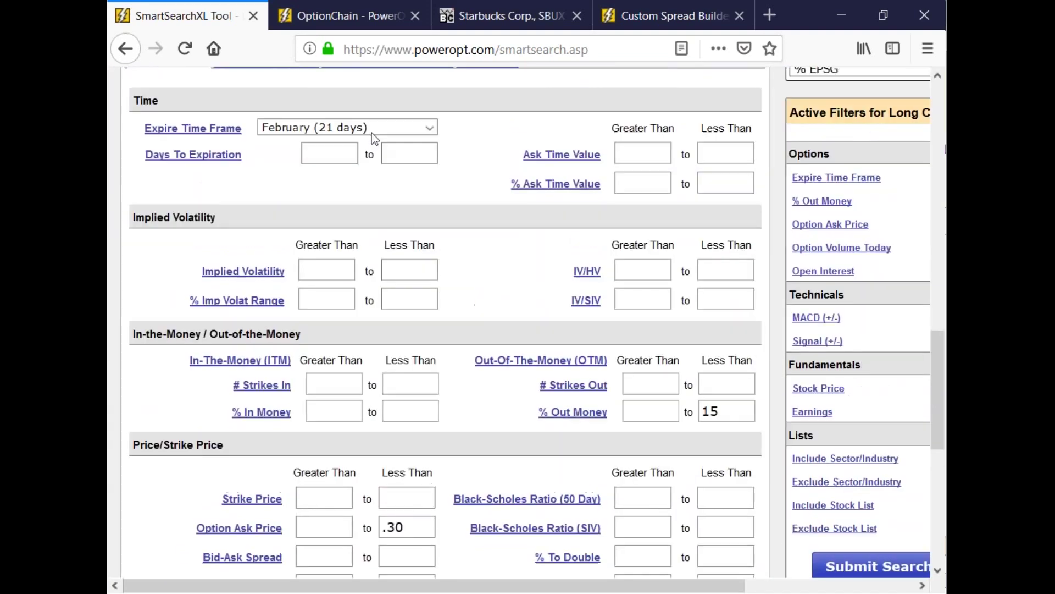
scroll(455, 238, "down", 3)
left_click_drag(417, 336, 338, 340)
scroll(567, 440, "down", 2)
left_click(330, 438)
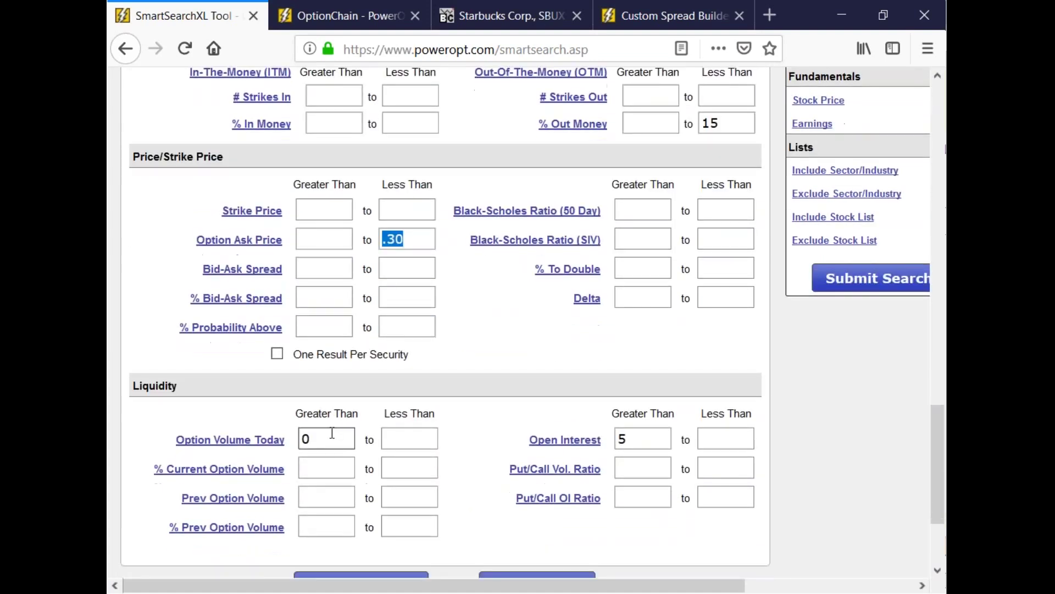
left_click(648, 440)
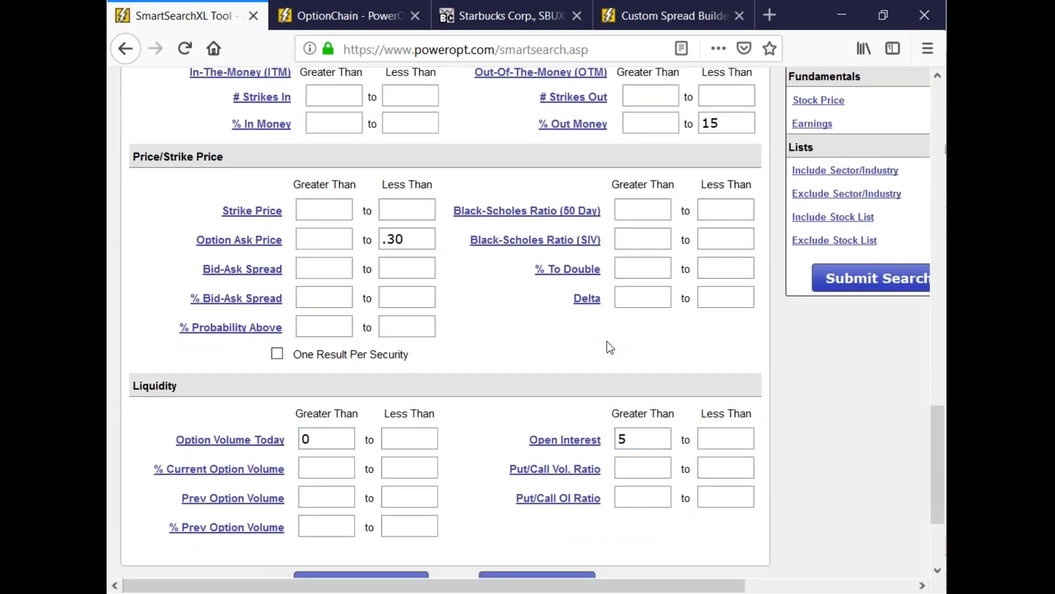
- Recheck the % Out Money limit and the expiration time frame among the Long Call search filters
scroll(607, 341, "up", 1)
scroll(607, 341, "up", 3)
left_click(729, 319)
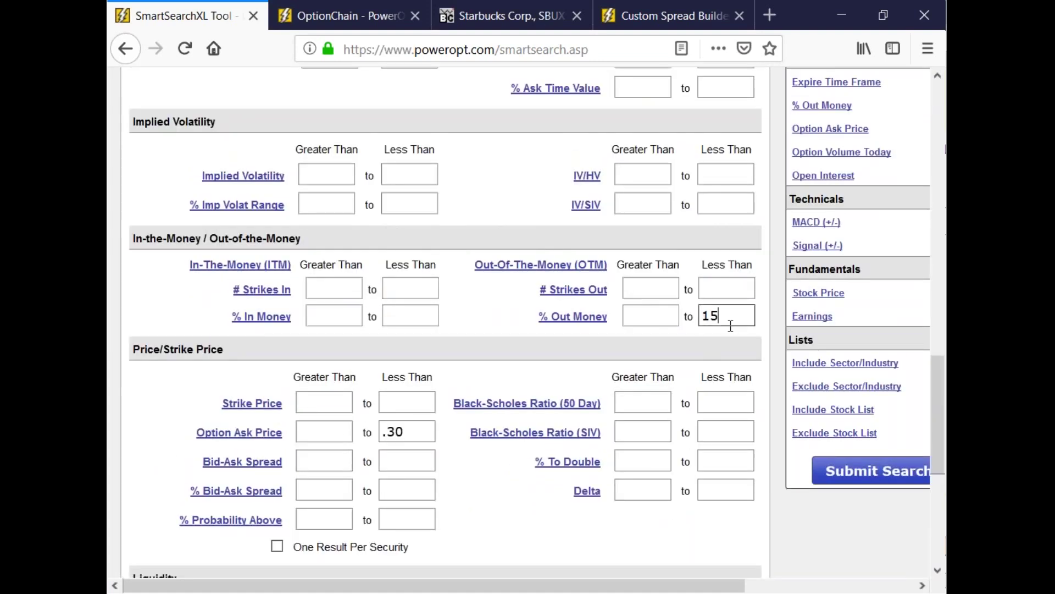
scroll(702, 336, "up", 2)
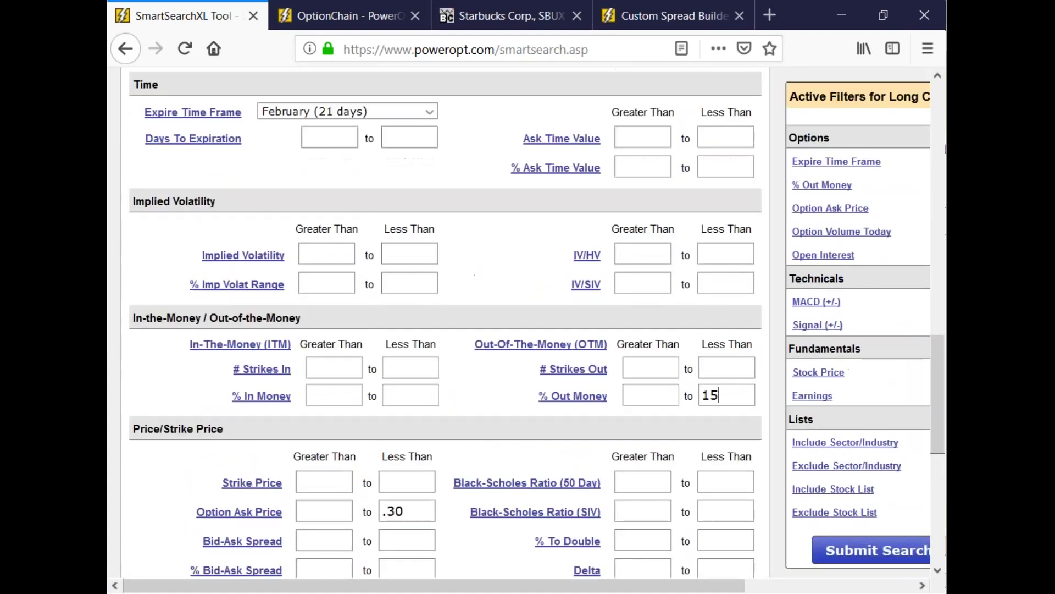
scroll(702, 337, "up", 2)
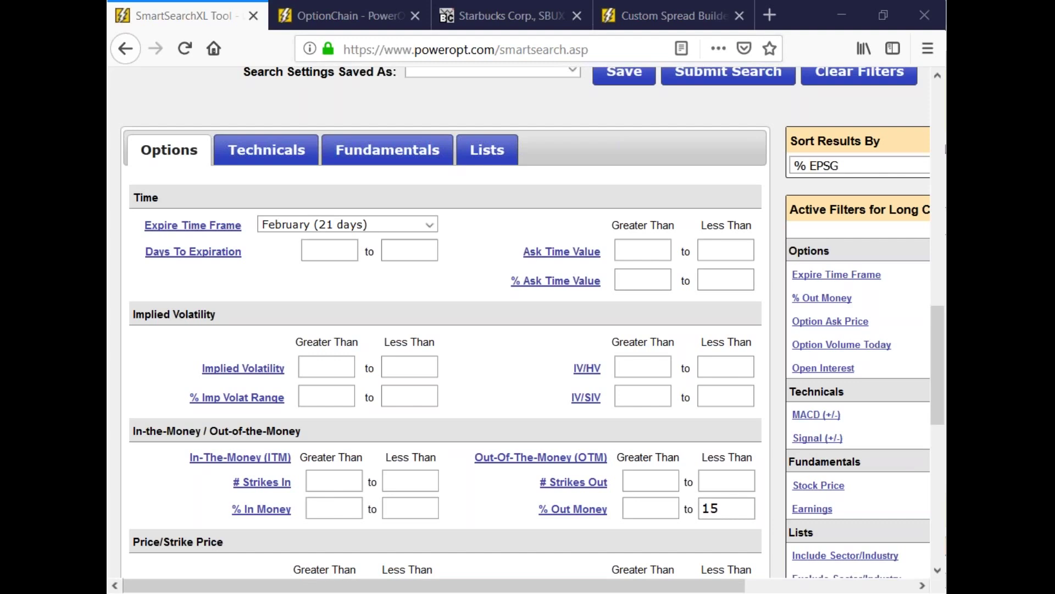
- Leave the Long Call search and go to the public PowerOptions home page with the free trial offer
scroll(294, 232, "up", 15)
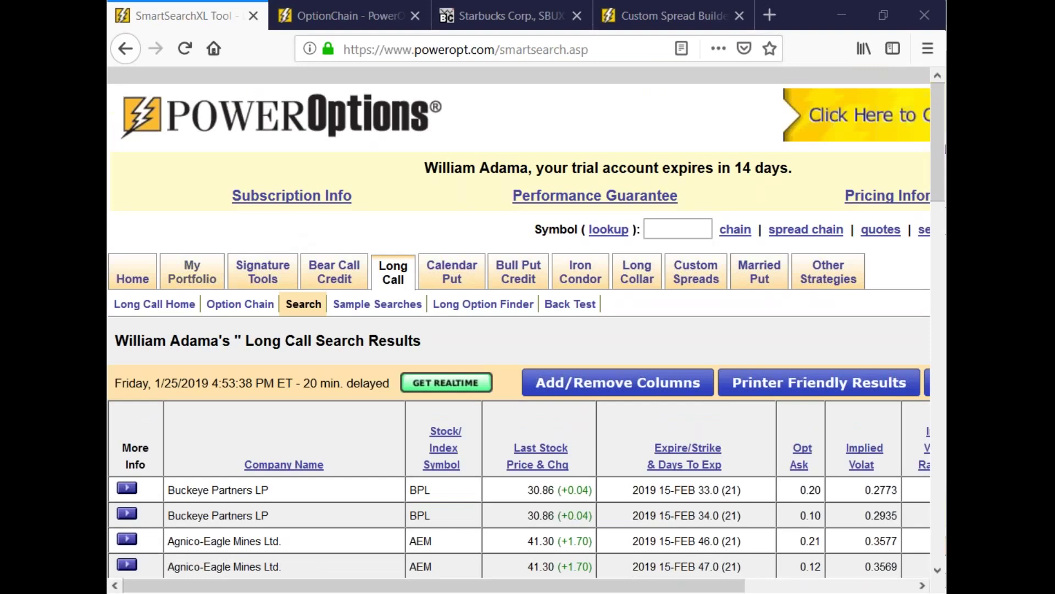
left_click(187, 265)
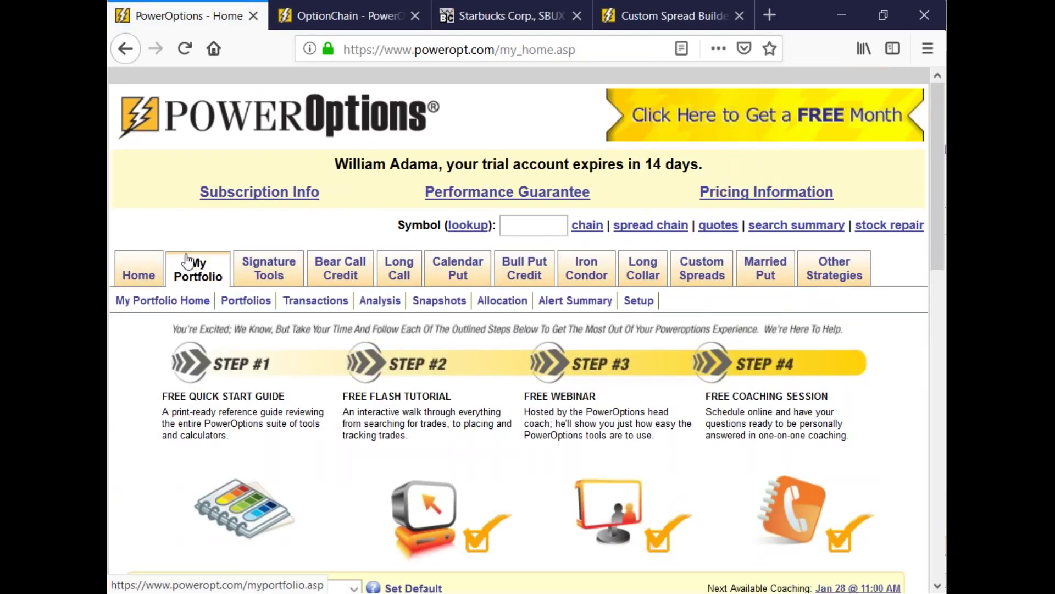
left_click(258, 131)
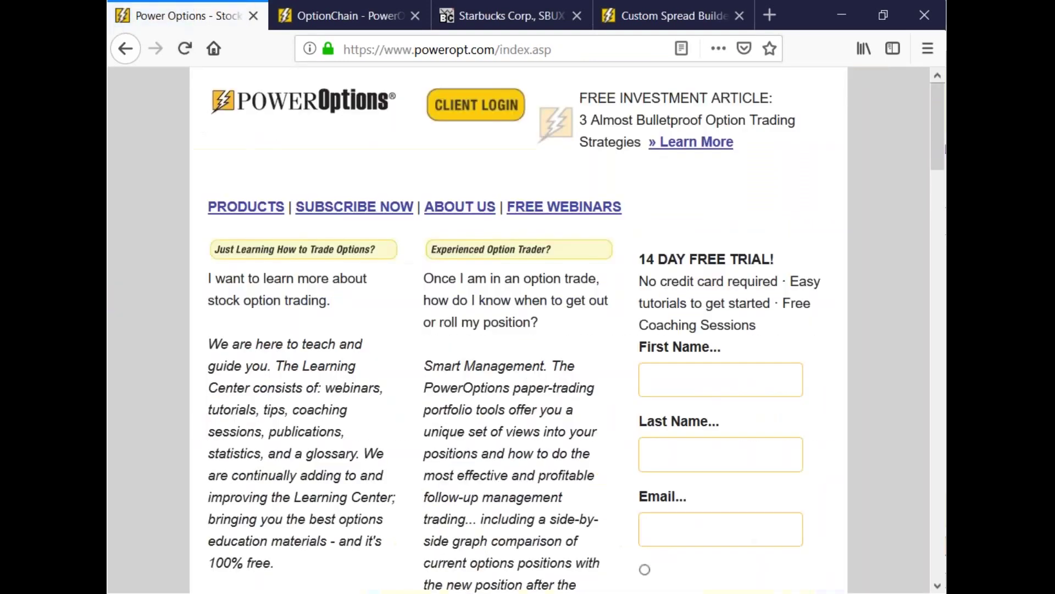
- Examine the 14-day free trial form, including its name, email, trading experience and referral source fields
scroll(945, 148, "down", 2)
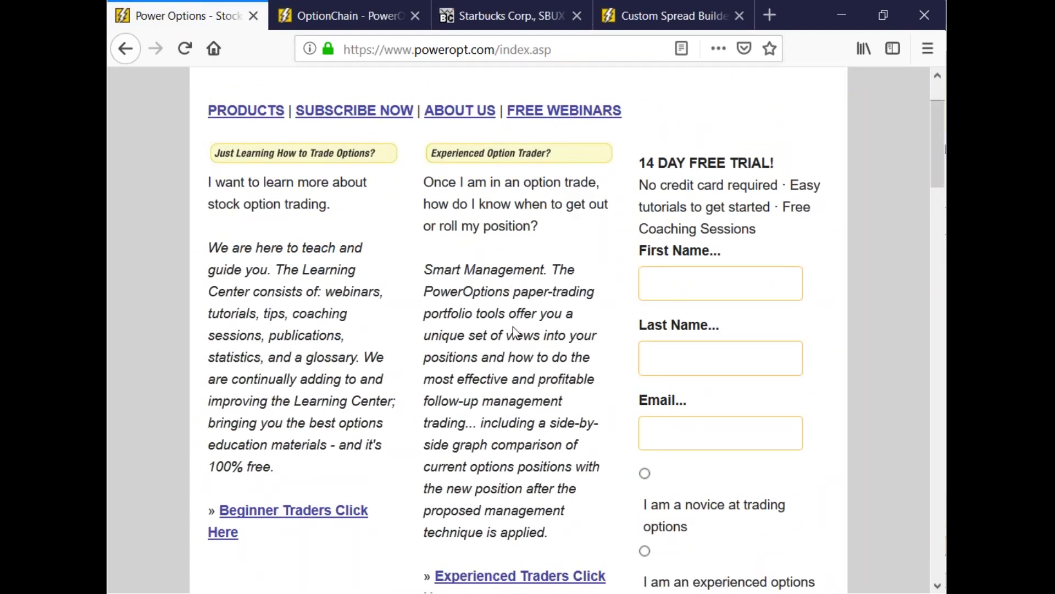
left_click(691, 276)
left_click(697, 352)
left_click(706, 436)
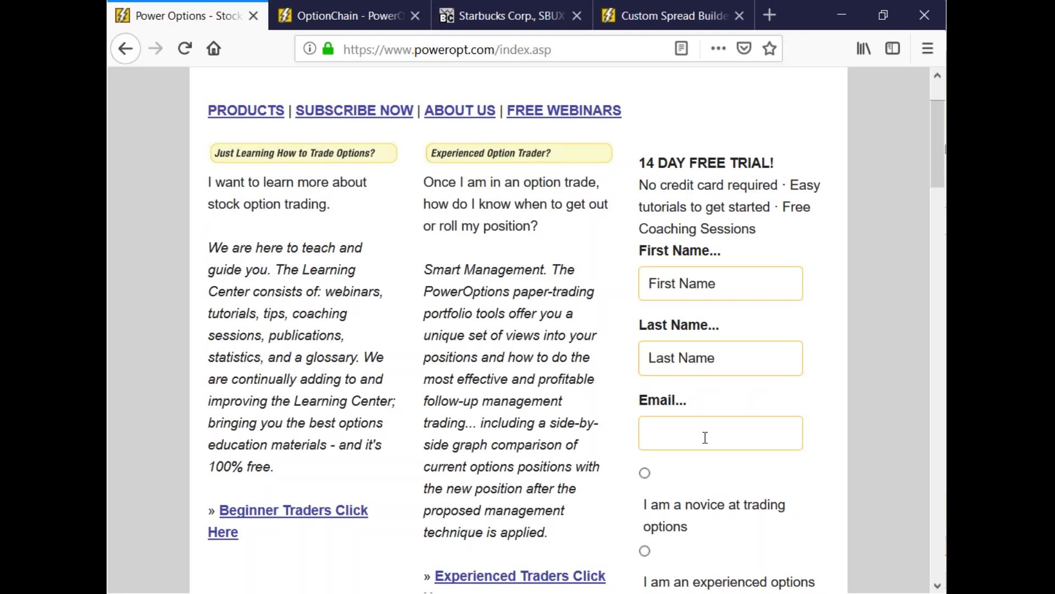
scroll(703, 434, "down", 6)
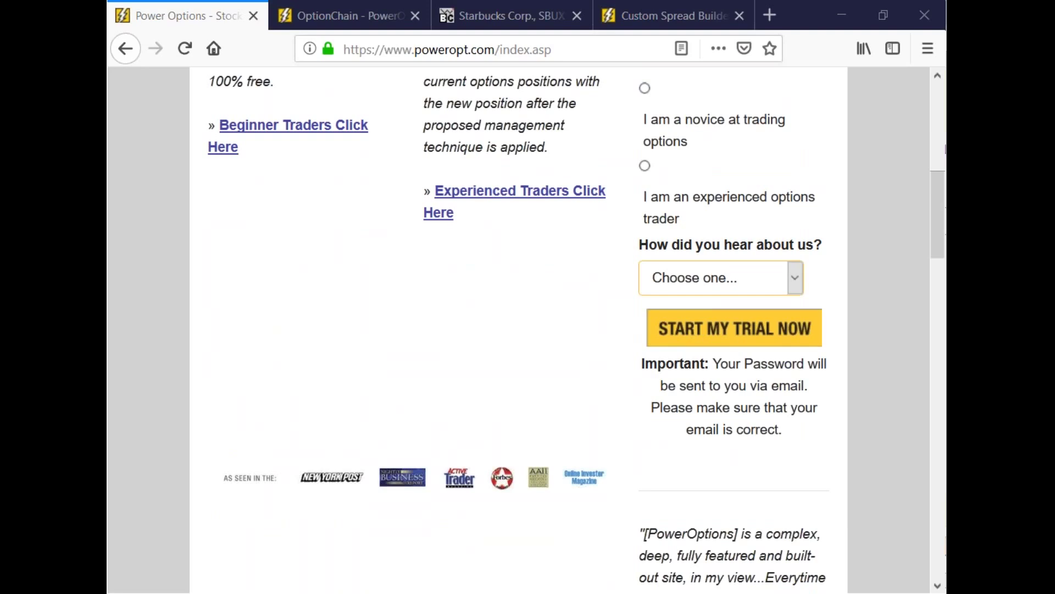
scroll(311, 331, "up", 8)
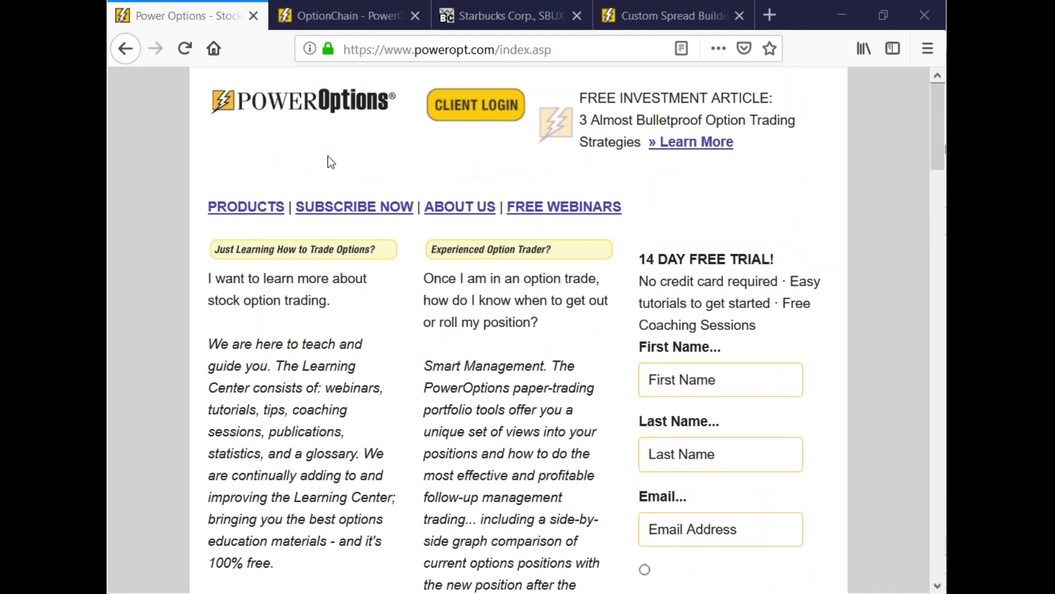
- Open the free webinars page and look through the Requested Topics, Options Concepts and Options Strategies webinar lists
left_click(577, 207)
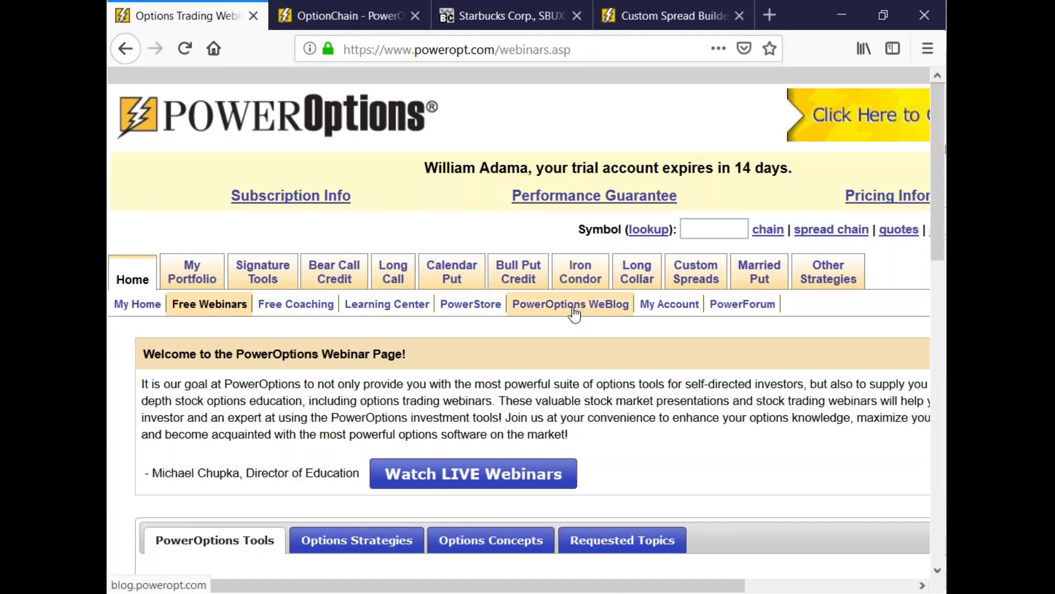
scroll(572, 308, "down", 1)
scroll(566, 385, "down", 3)
left_click(582, 348)
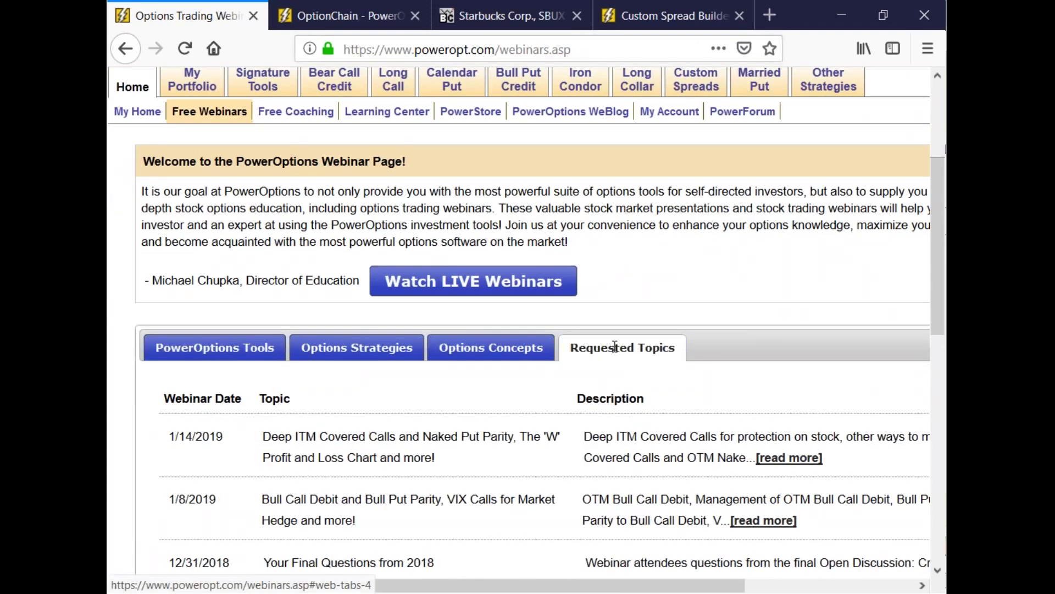
left_click(506, 358)
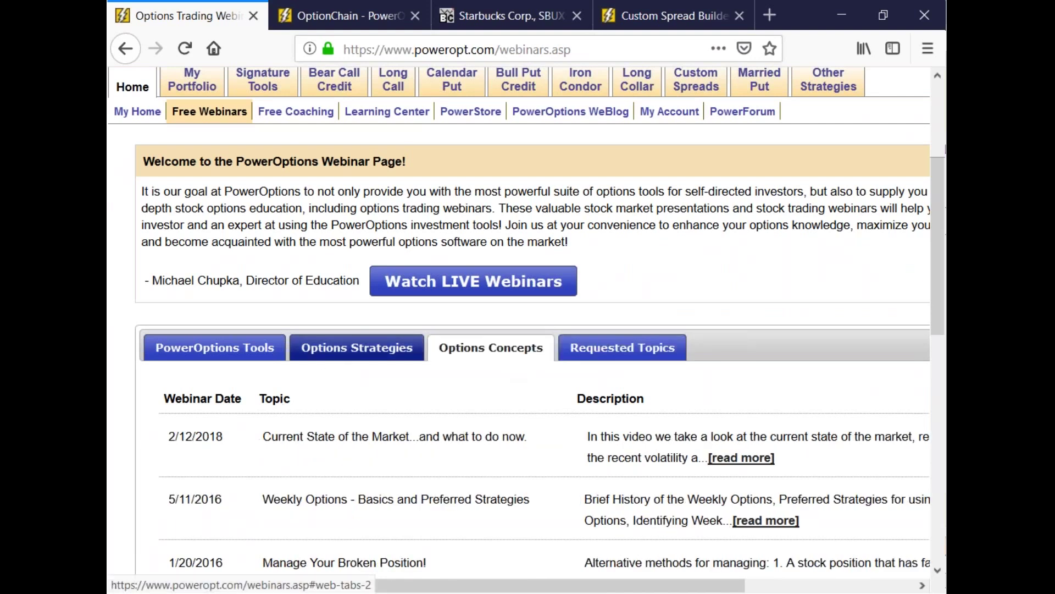
left_click(357, 349)
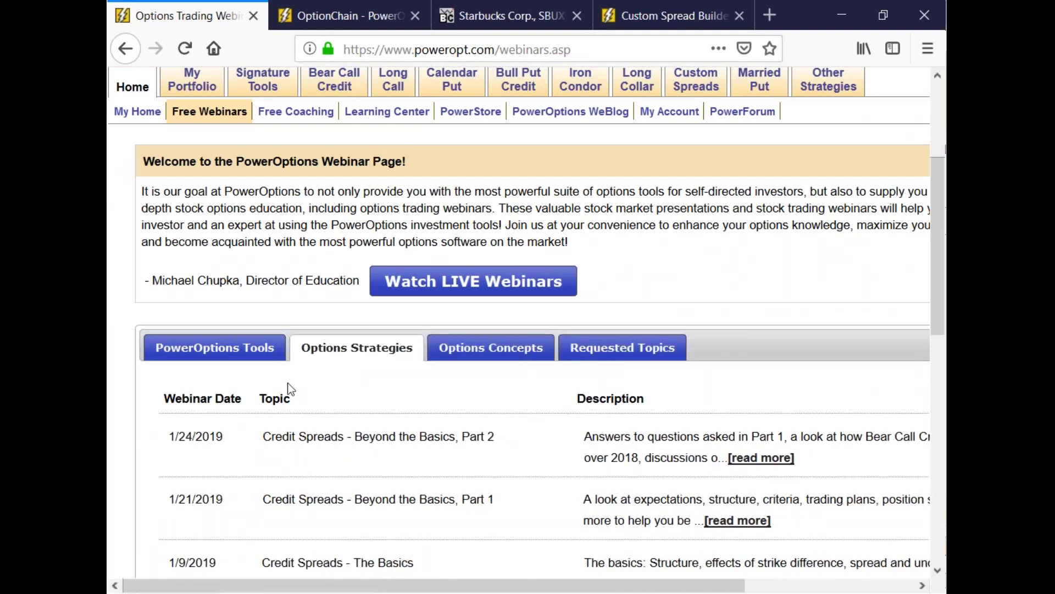